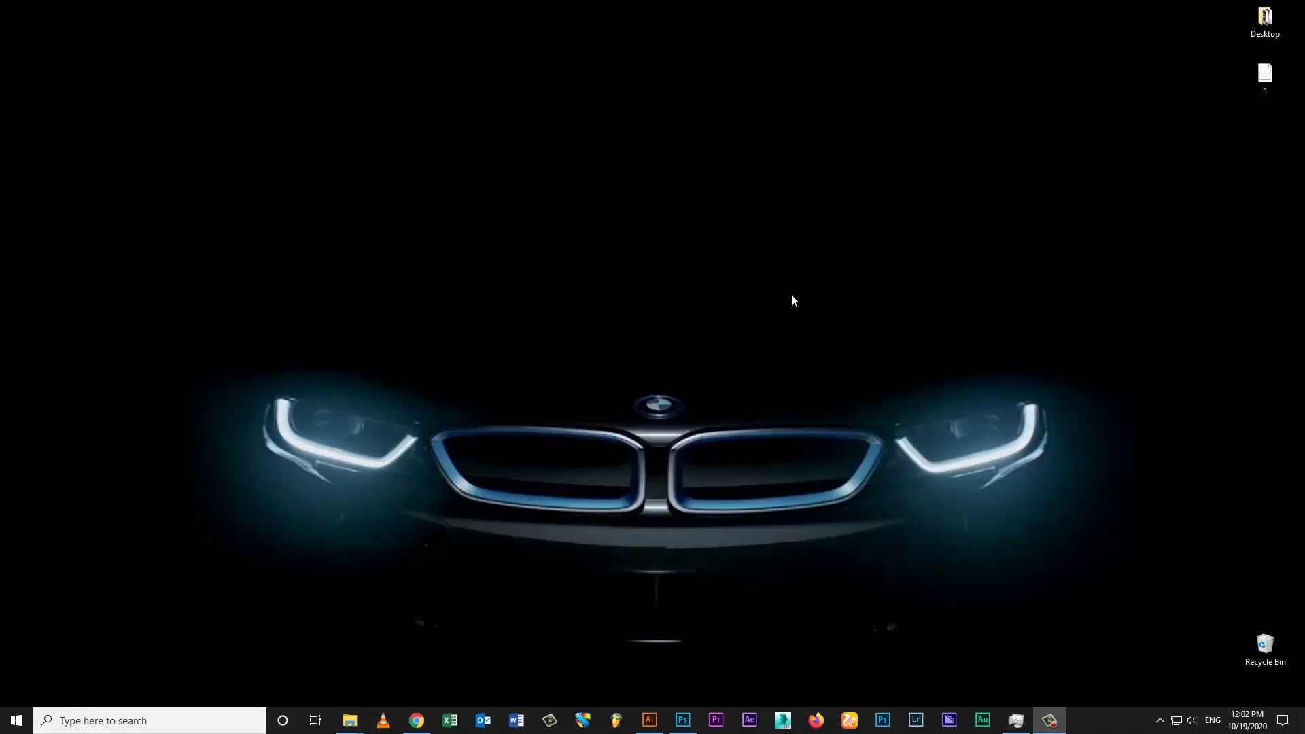
# Step: Refresh the desktop, then bring the Illustrator carton dieline window to the front
pyautogui.rightClick(562, 264)
pyautogui.click(593, 275)
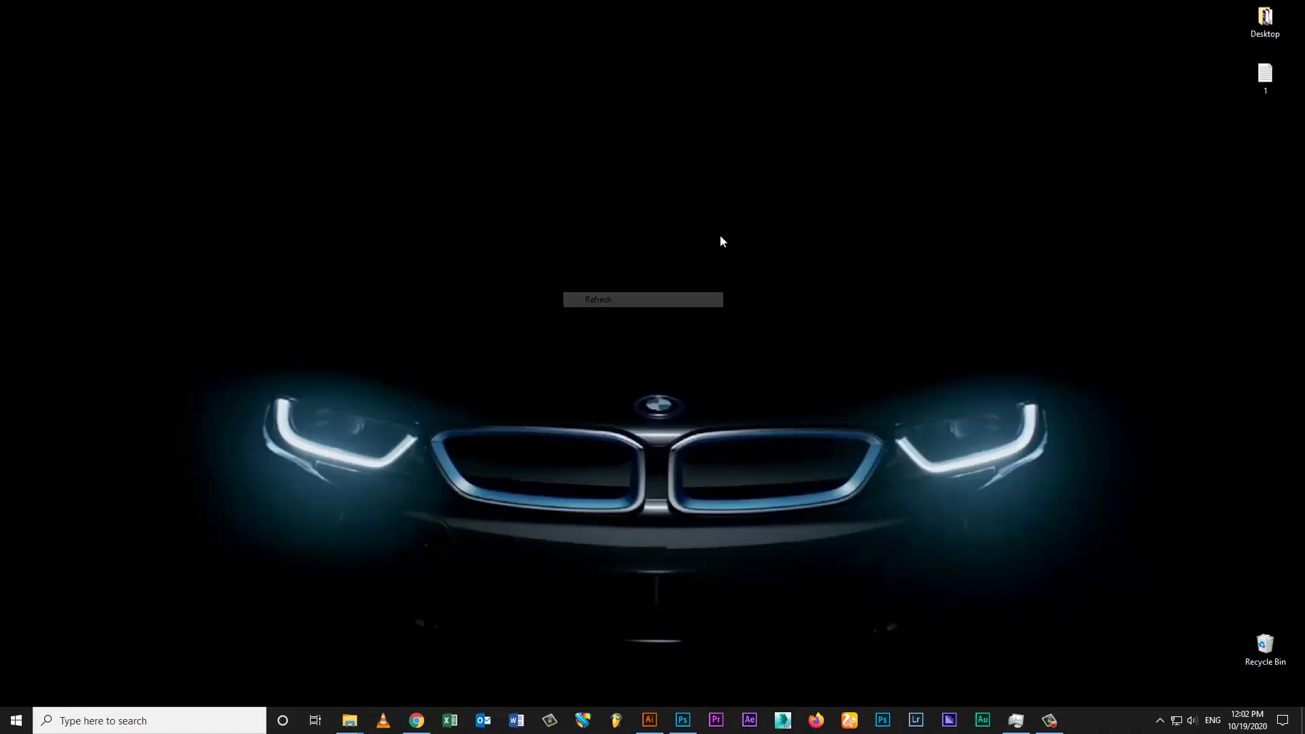
pyautogui.click(682, 720)
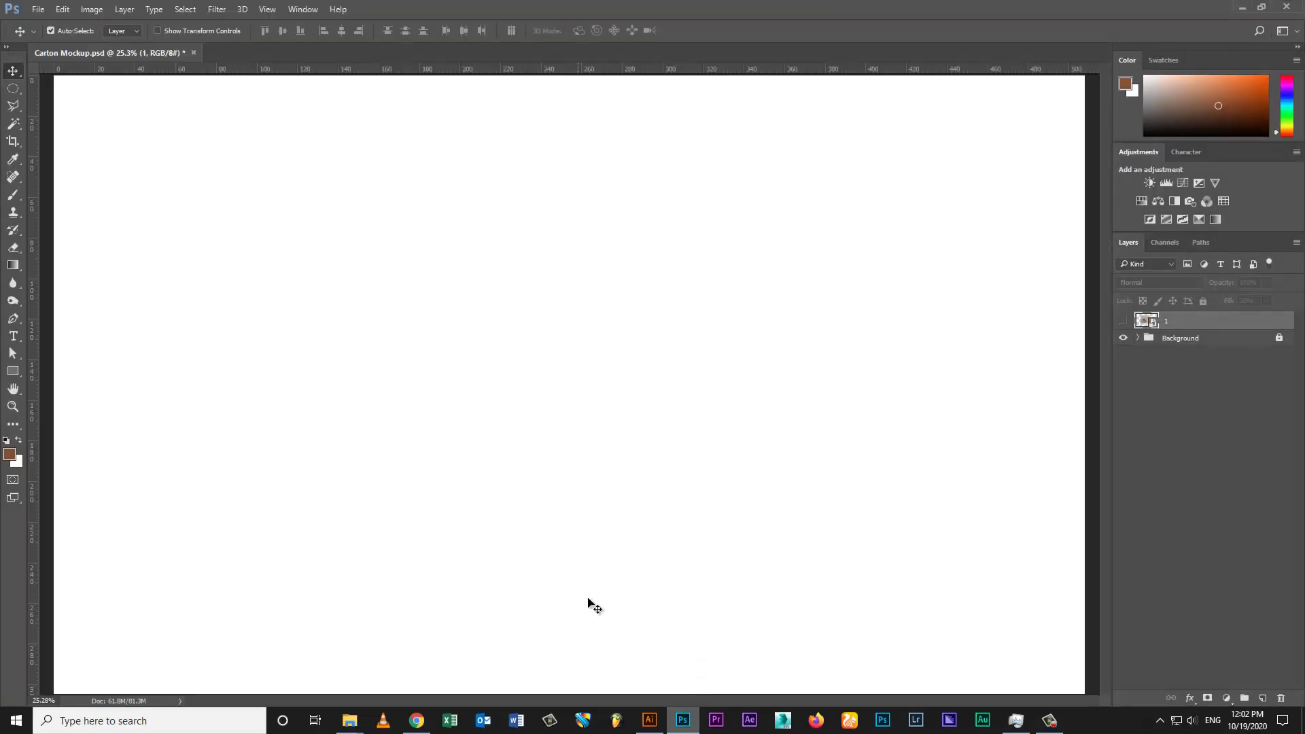
pyautogui.click(650, 722)
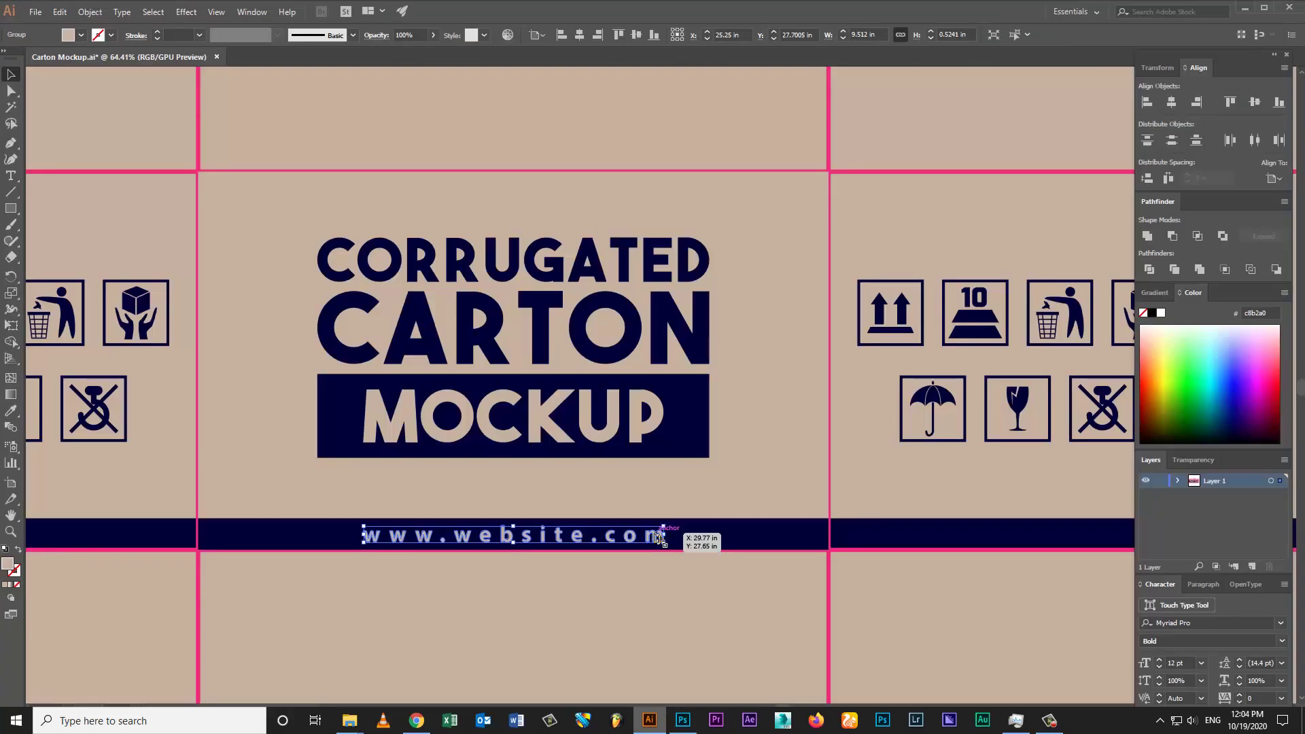
# Step: Select the front and side panels' website text, title group, rectangles and icons, then clear the selection
pyautogui.keyDown('shift'); pyautogui.click(915, 534); pyautogui.keyUp('shift')
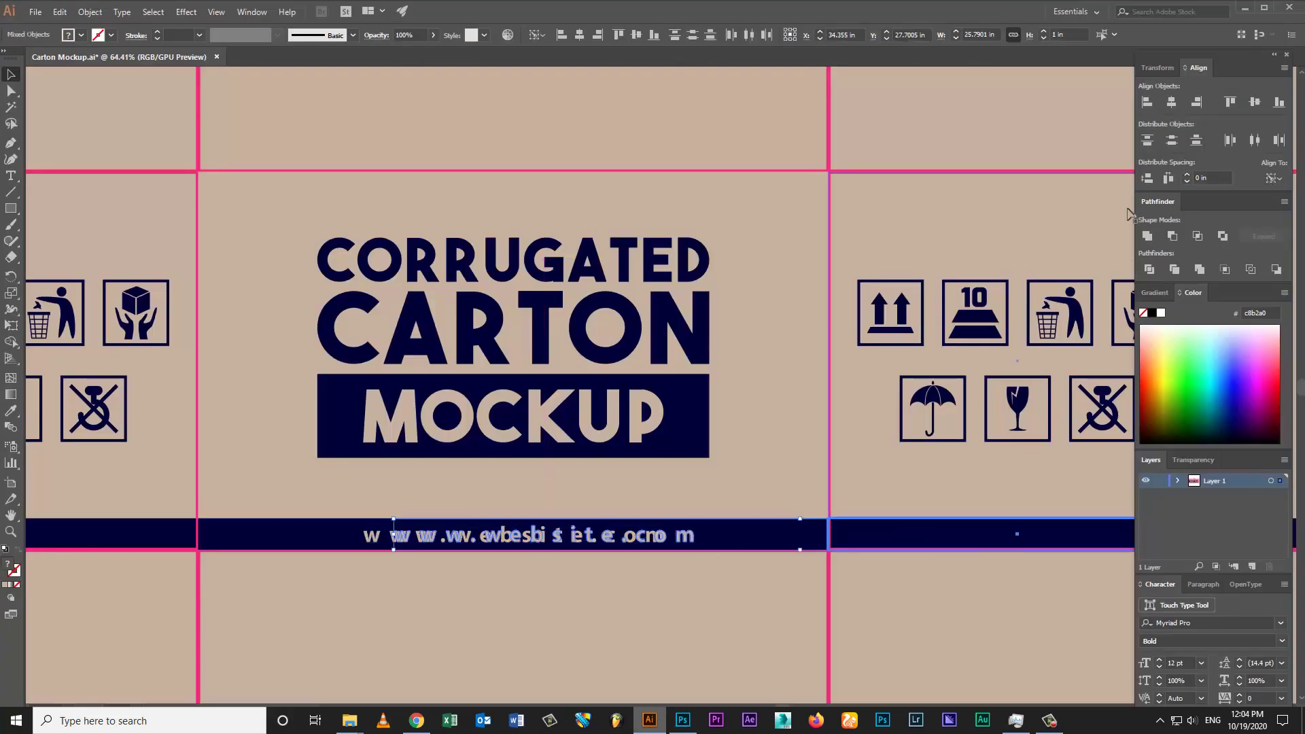
pyautogui.click(652, 535)
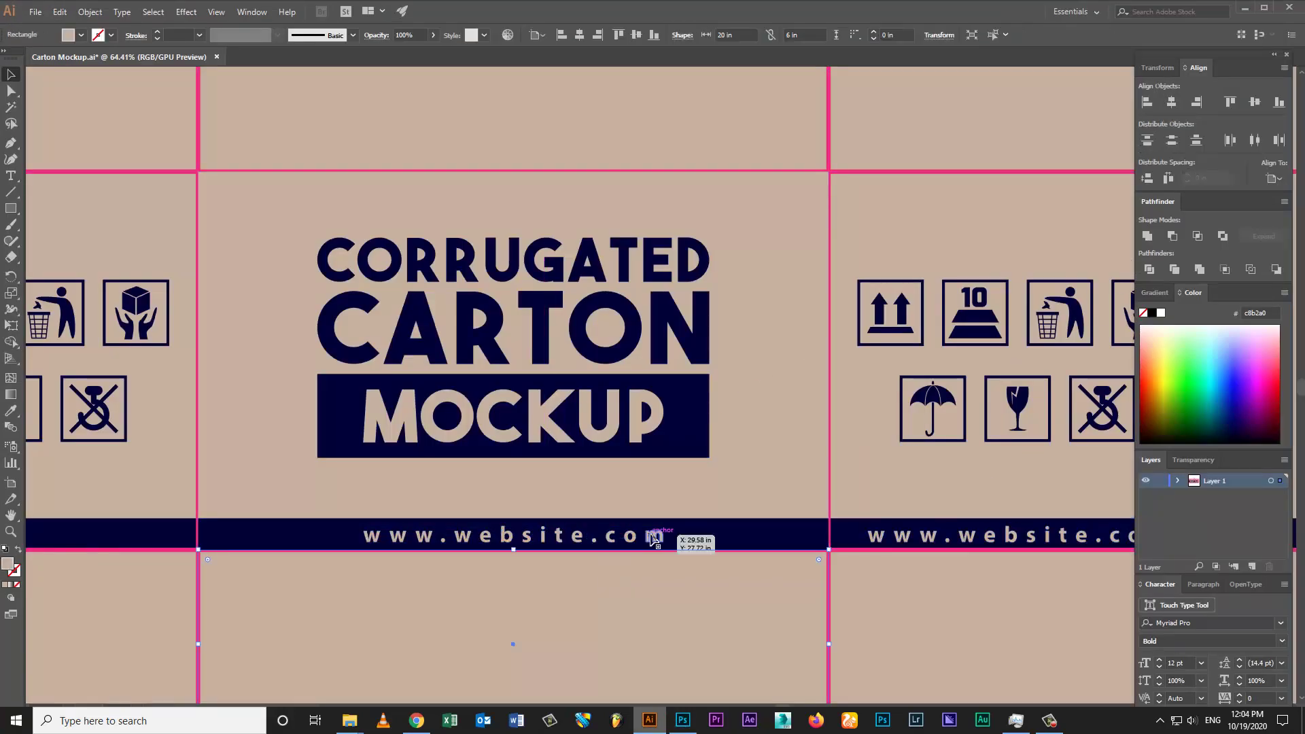
pyautogui.keyDown('shift'); pyautogui.click(678, 448); pyautogui.keyUp('shift')
pyautogui.keyDown('shift'); pyautogui.click(768, 424); pyautogui.keyUp('shift')
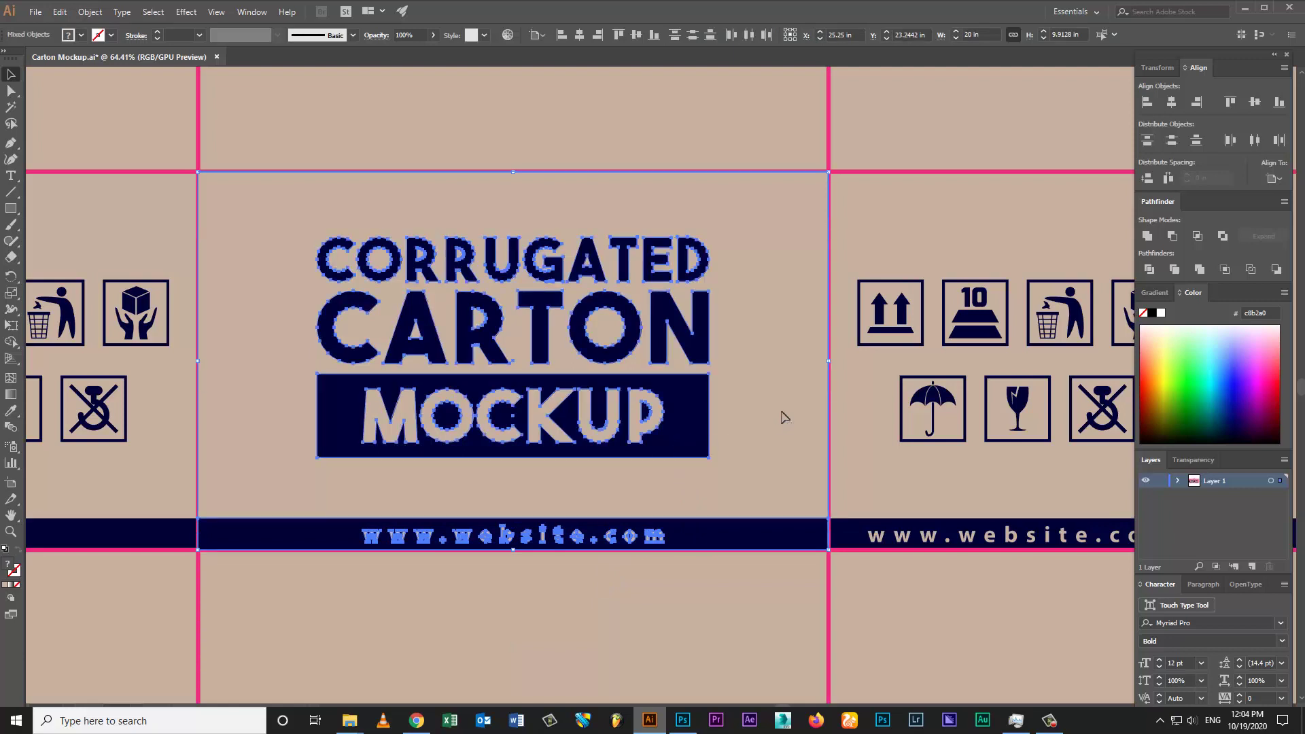
pyautogui.click(896, 539)
pyautogui.keyDown('shift'); pyautogui.click(863, 487); pyautogui.keyUp('shift')
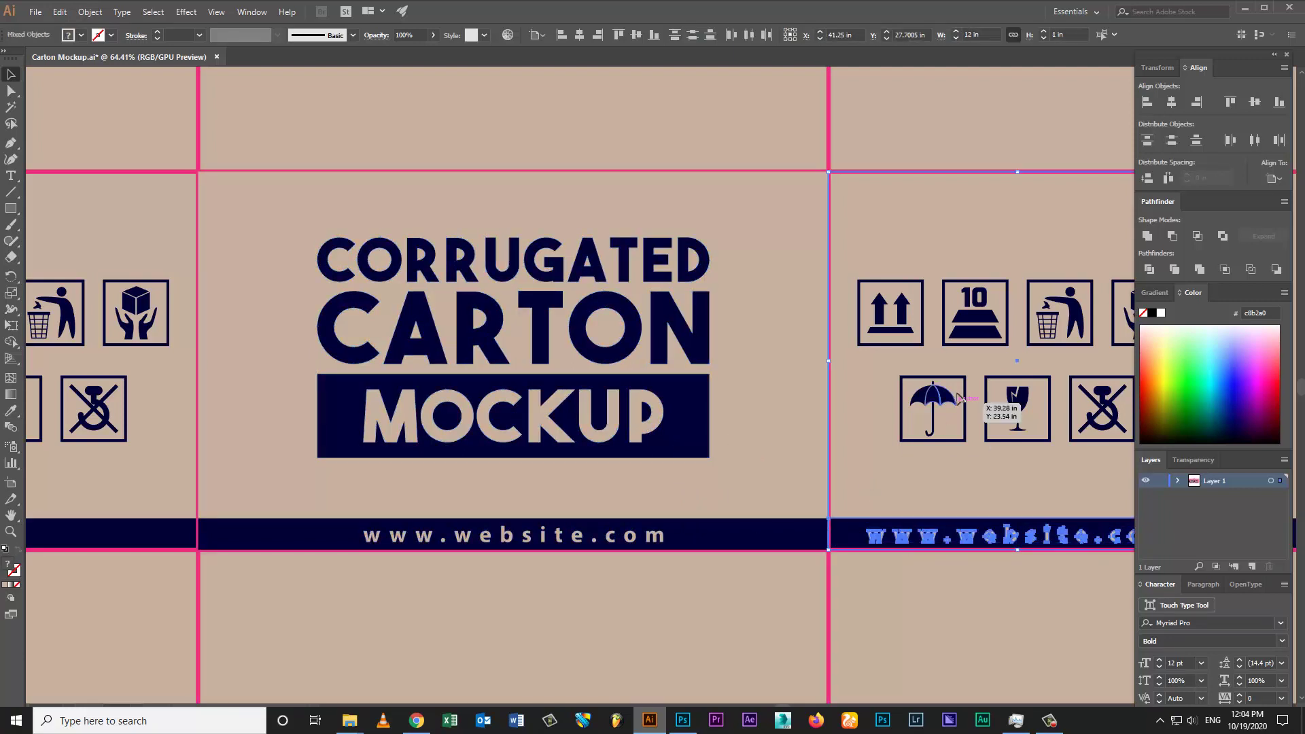
pyautogui.keyDown('shift'); pyautogui.click(930, 394); pyautogui.keyUp('shift')
pyautogui.hotkey('ctrl', 'shift', 'a')
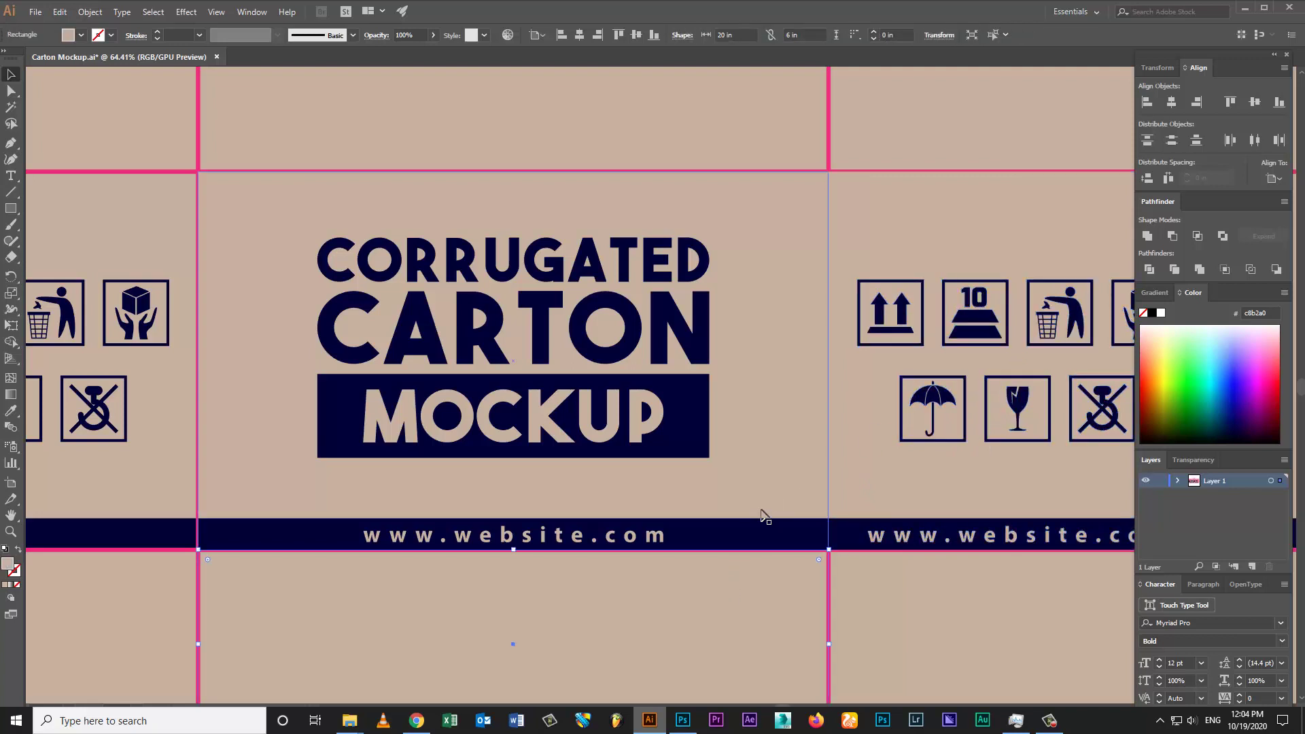
# Step: Select the front panel's title group and website band and copy them with Edit > Copy
pyautogui.click(761, 531)
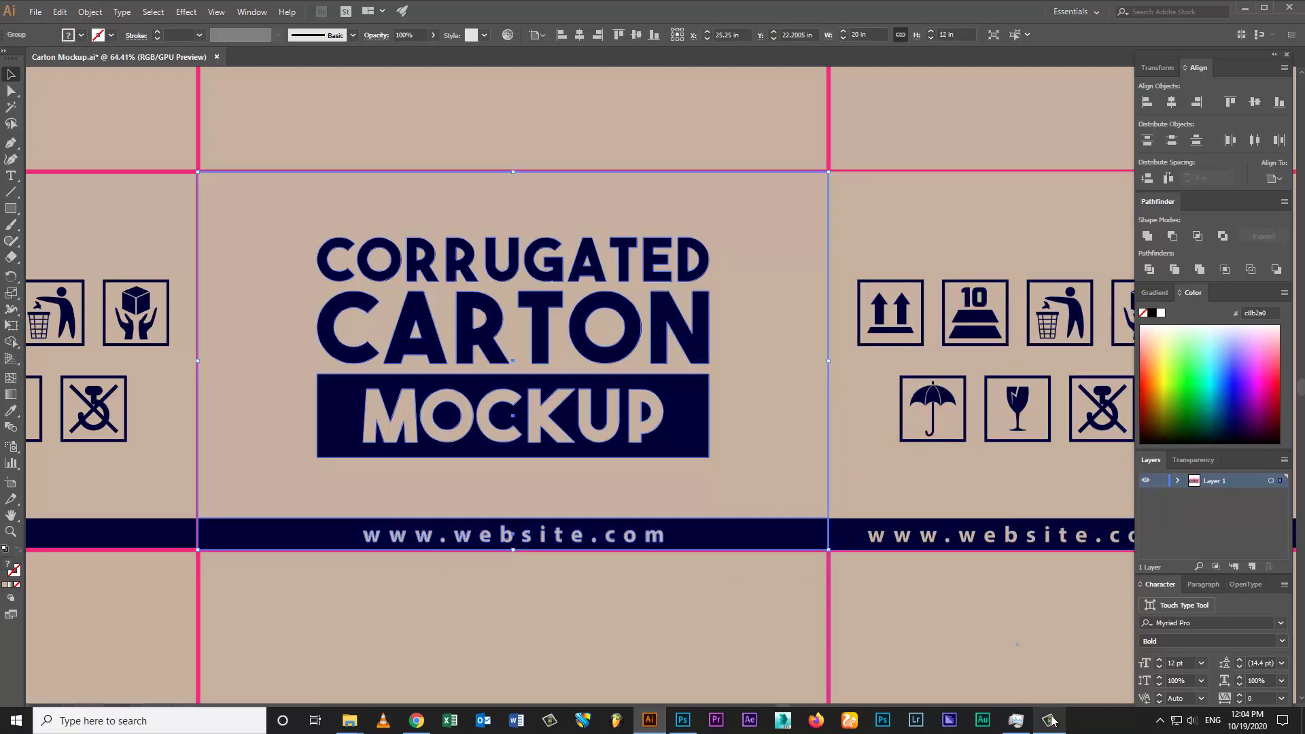
pyautogui.click(728, 531)
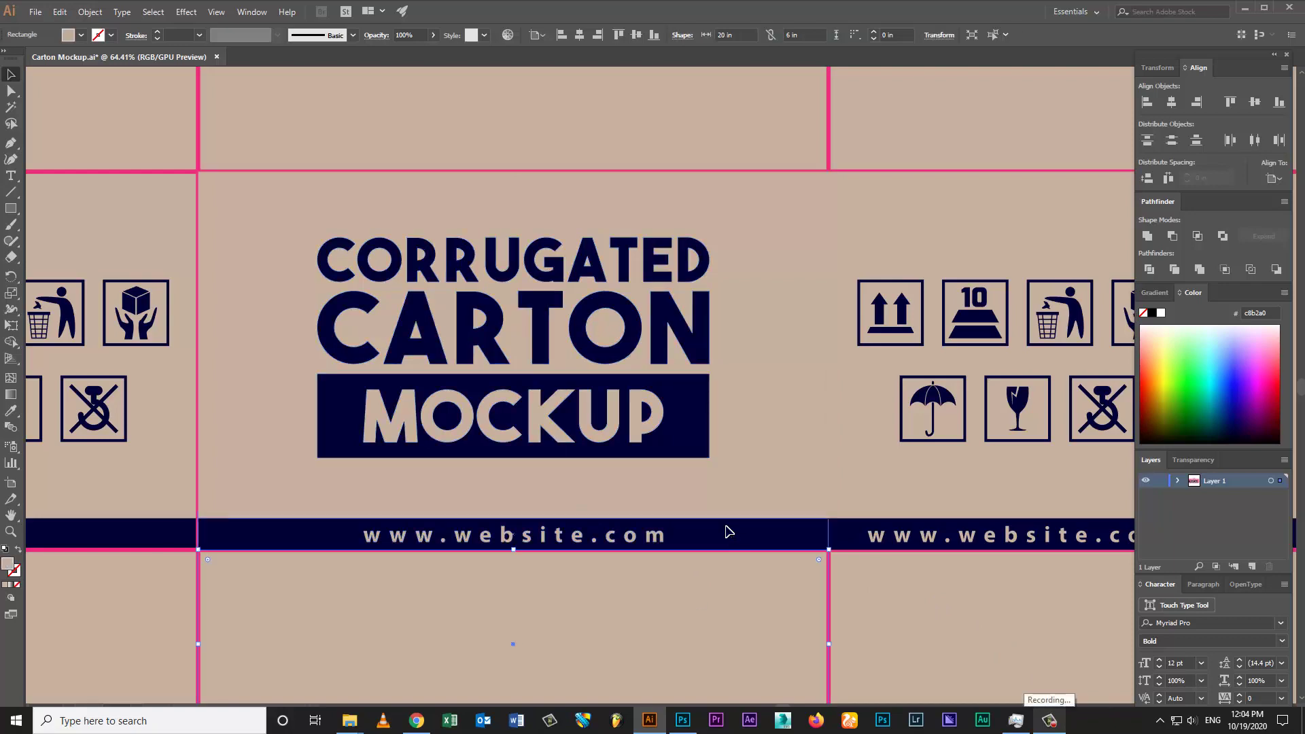
pyautogui.click(91, 13)
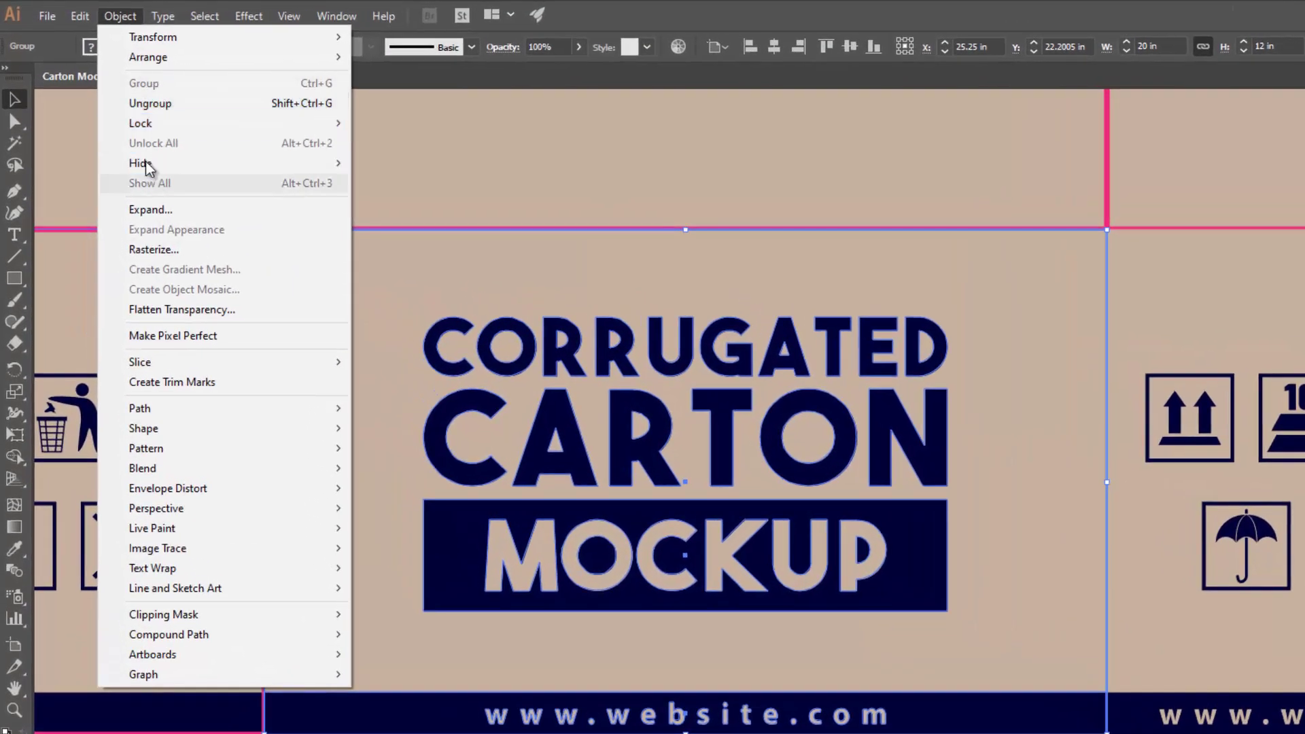
pyautogui.click(79, 16)
pyautogui.click(88, 103)
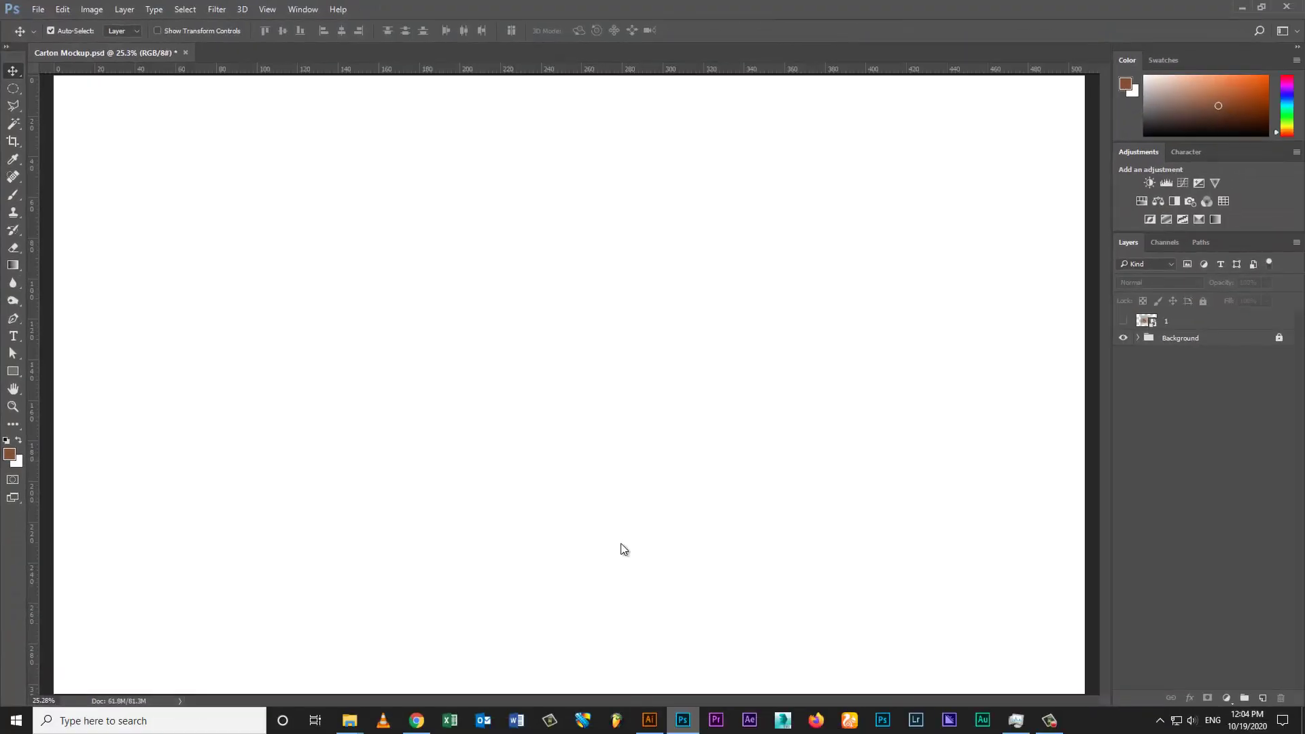
# Step: Paste the front artwork as pixels, name the layer Front Link Layer, and convert it to a smart object
pyautogui.hotkey('ctrl', 'v')
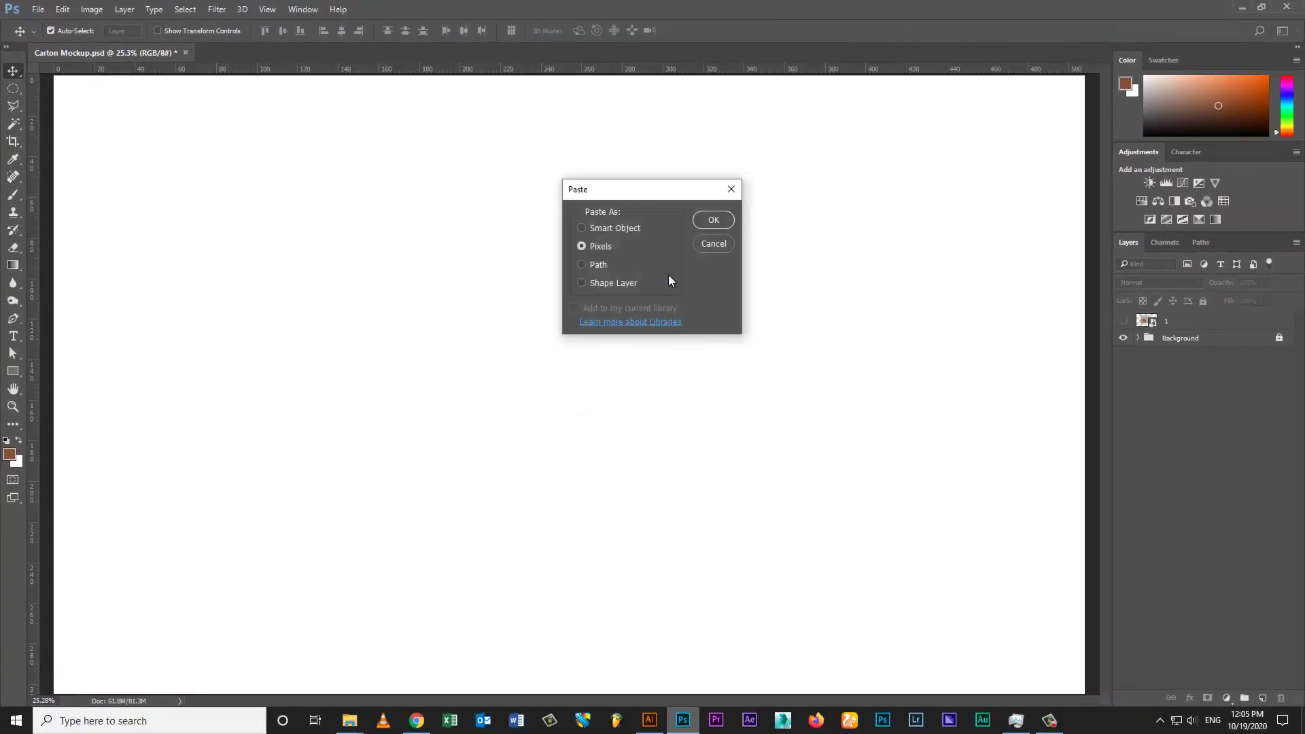
pyautogui.click(727, 223)
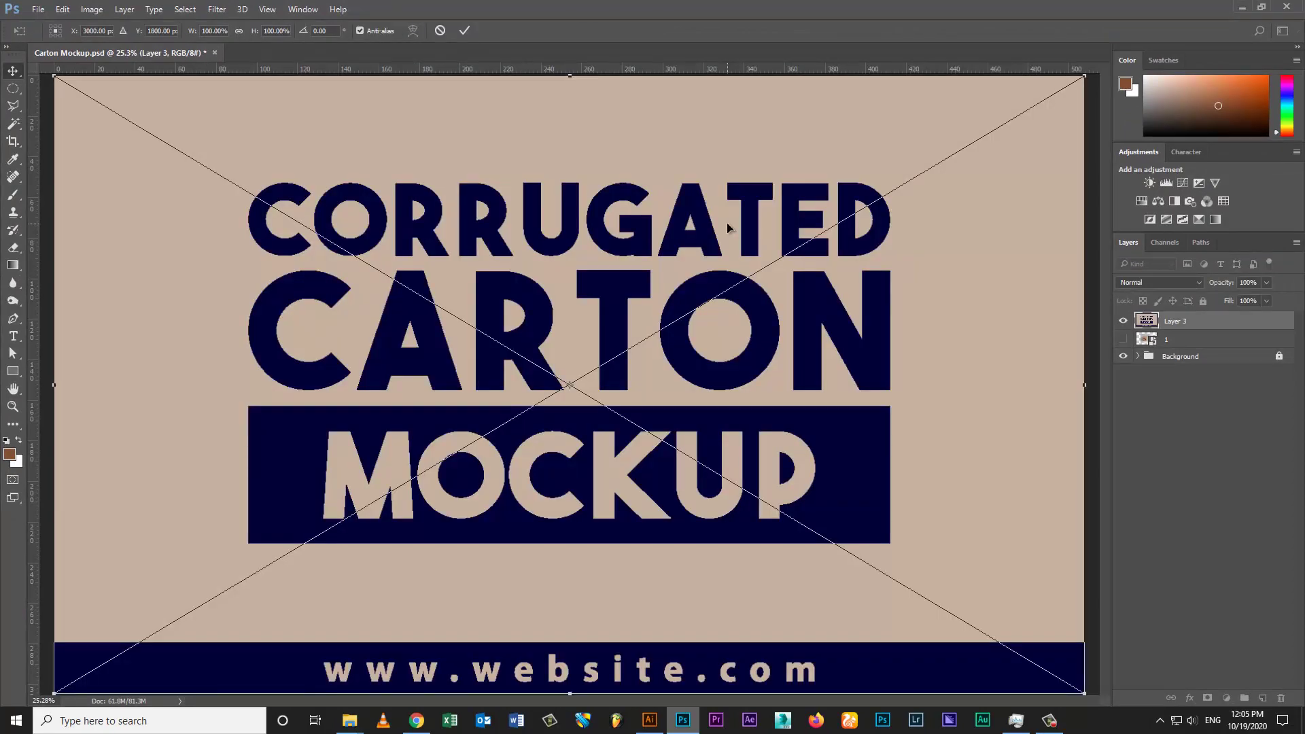
pyautogui.press('Return')
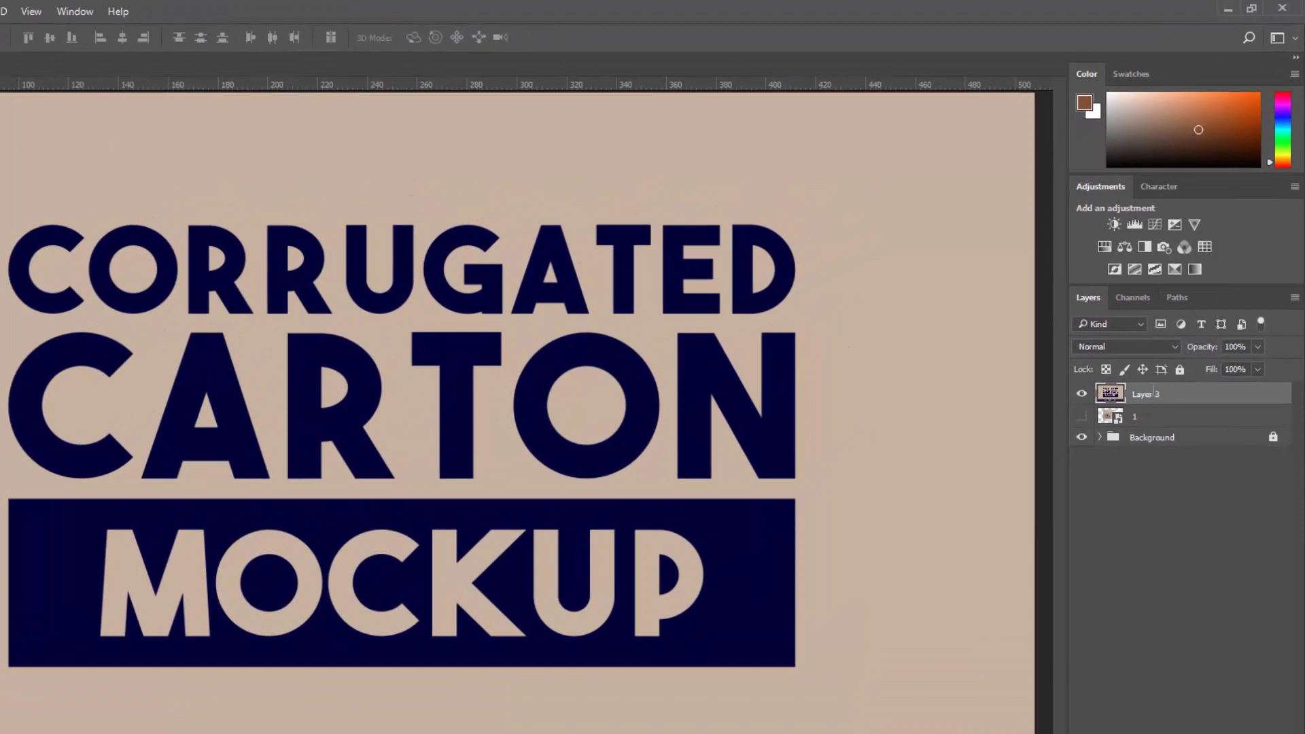
pyautogui.doubleClick(1153, 393)
pyautogui.press('Return')
pyautogui.rightClick(1222, 394)
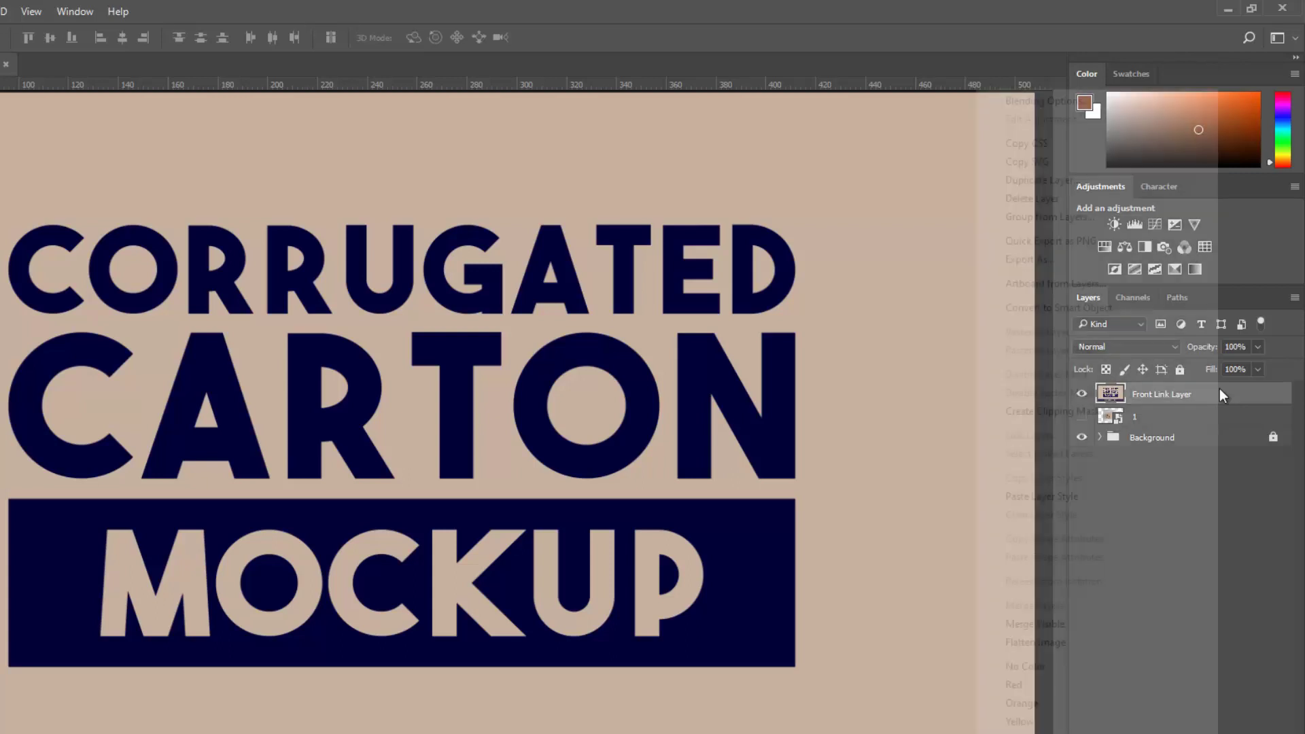
pyautogui.click(1092, 305)
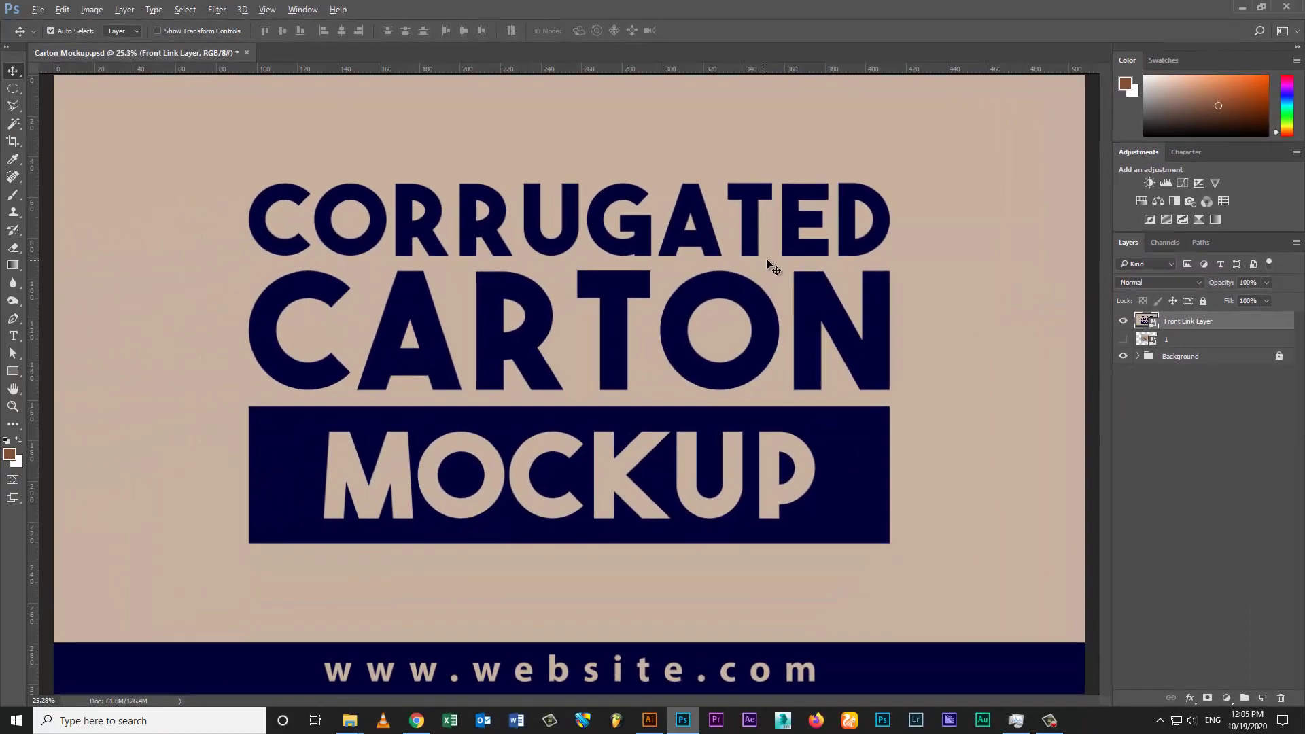
pyautogui.hotkey('alt', 'Tab')
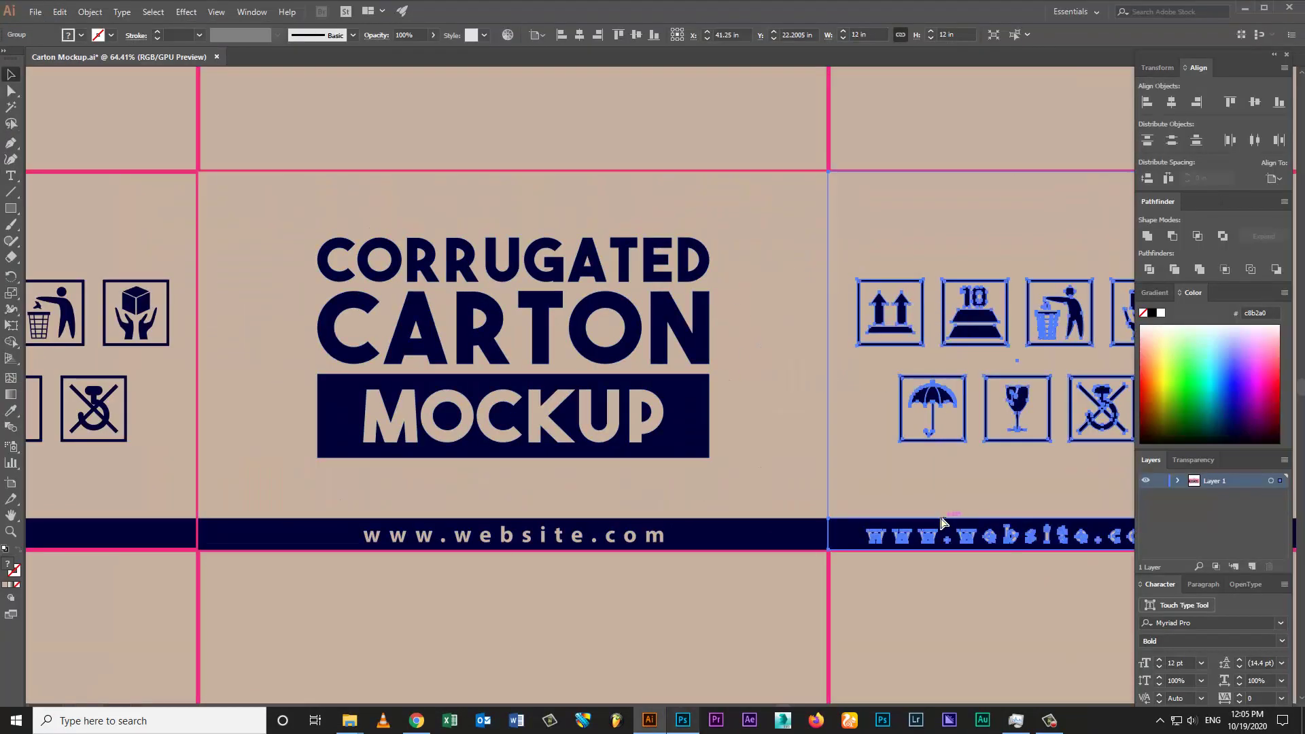
# Step: Paste the side panel's icons and website band as pixels into a layer named Side Link Layer
pyautogui.hotkey('alt', 'Tab')
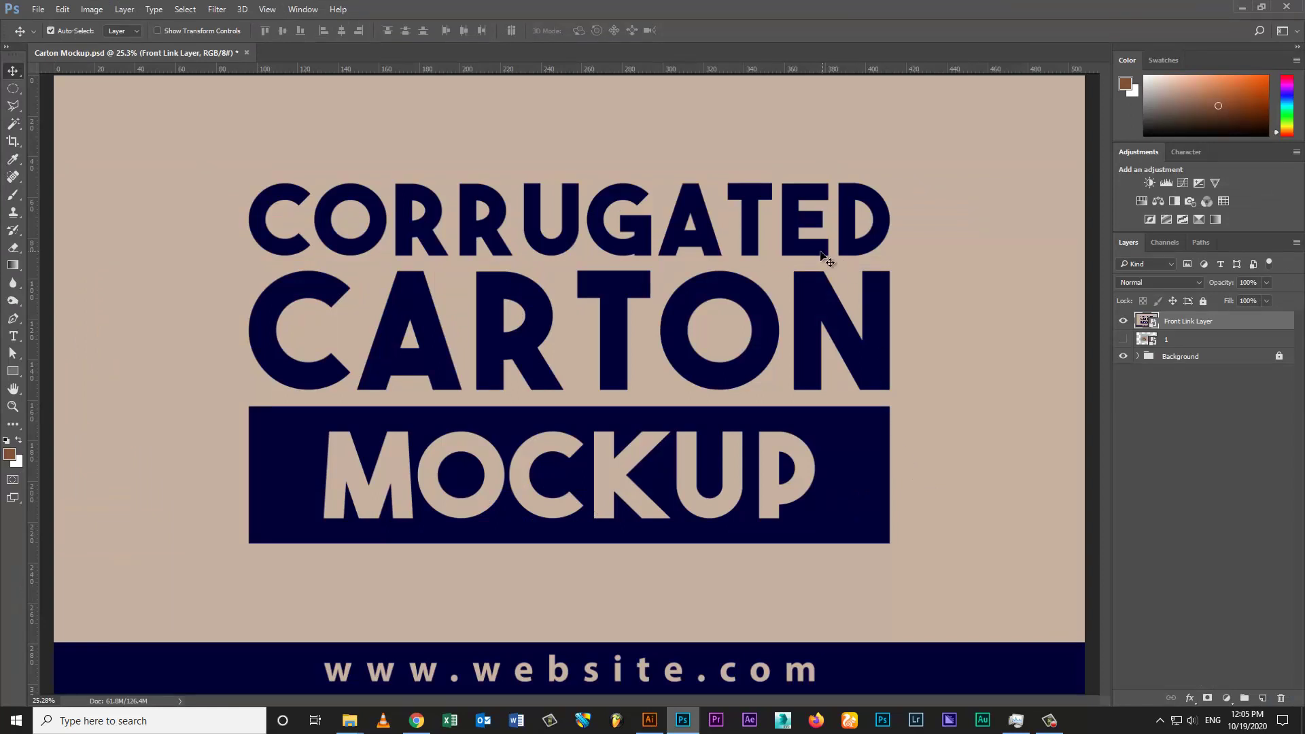
pyautogui.hotkey('ctrl', 'v')
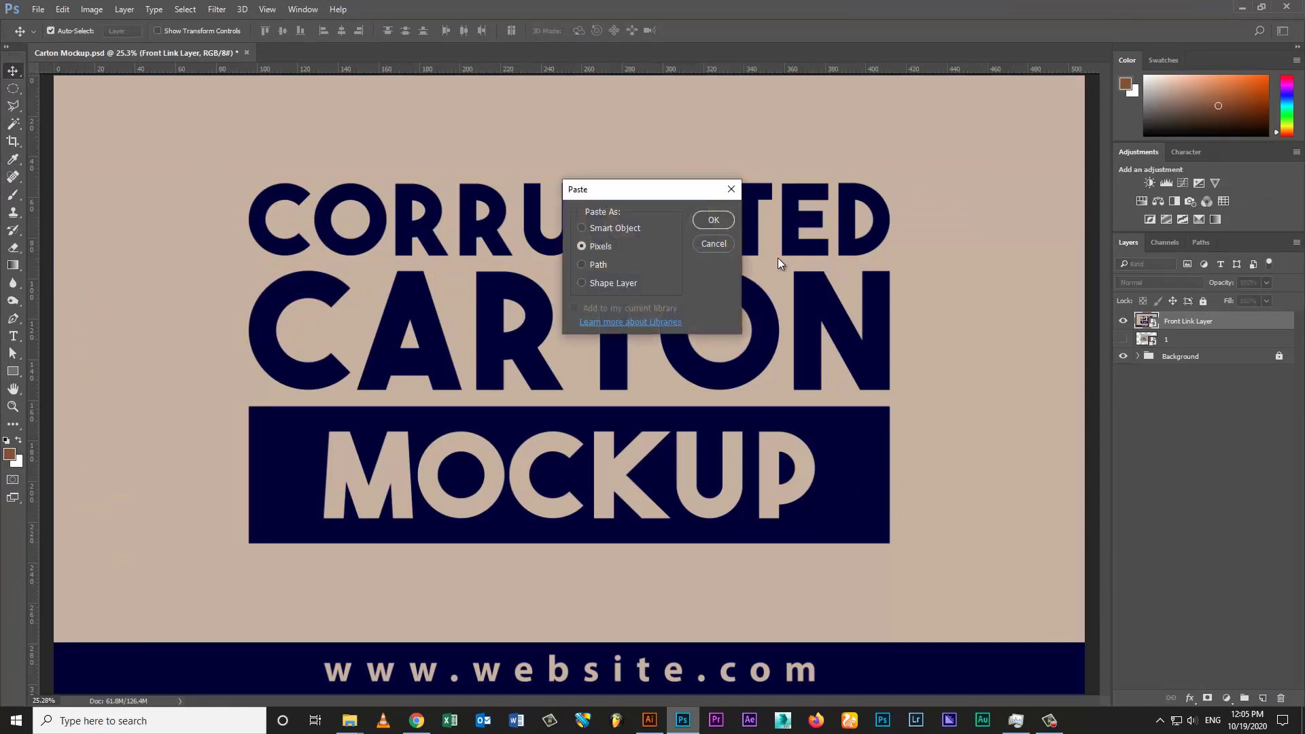
pyautogui.click(728, 223)
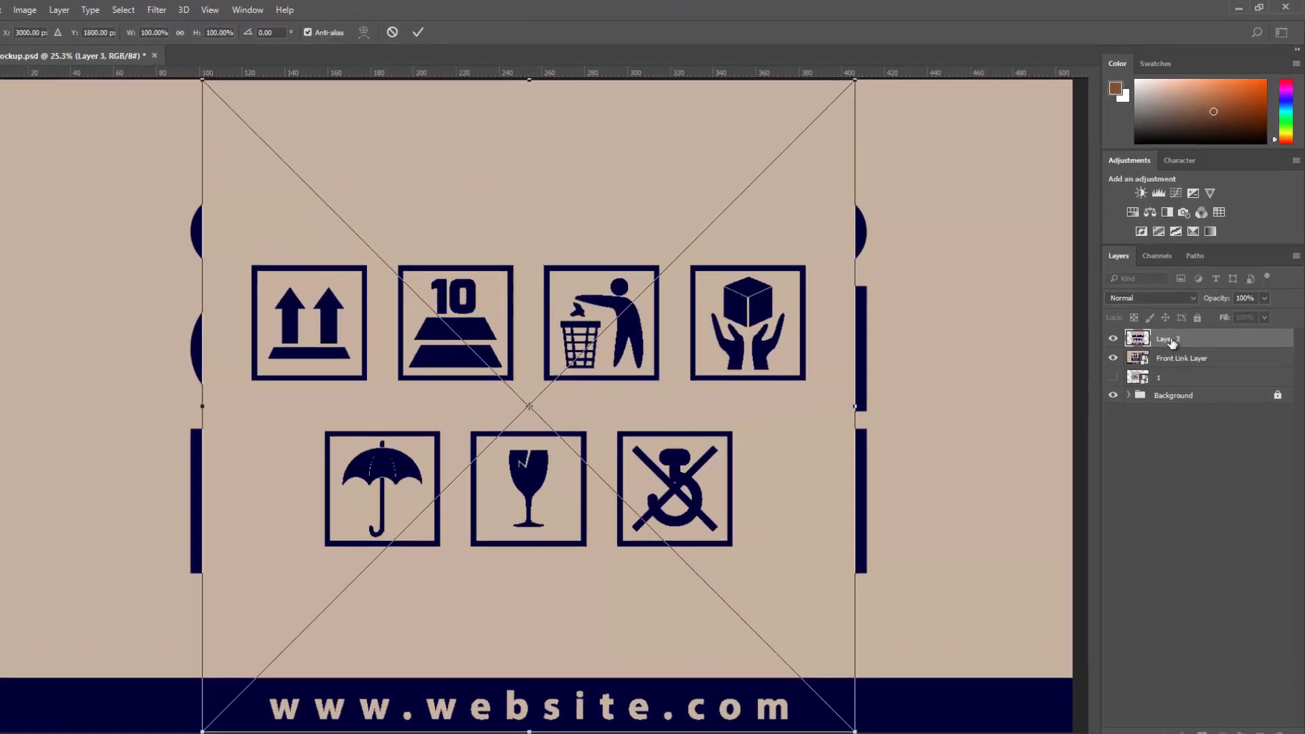
pyautogui.press('Return')
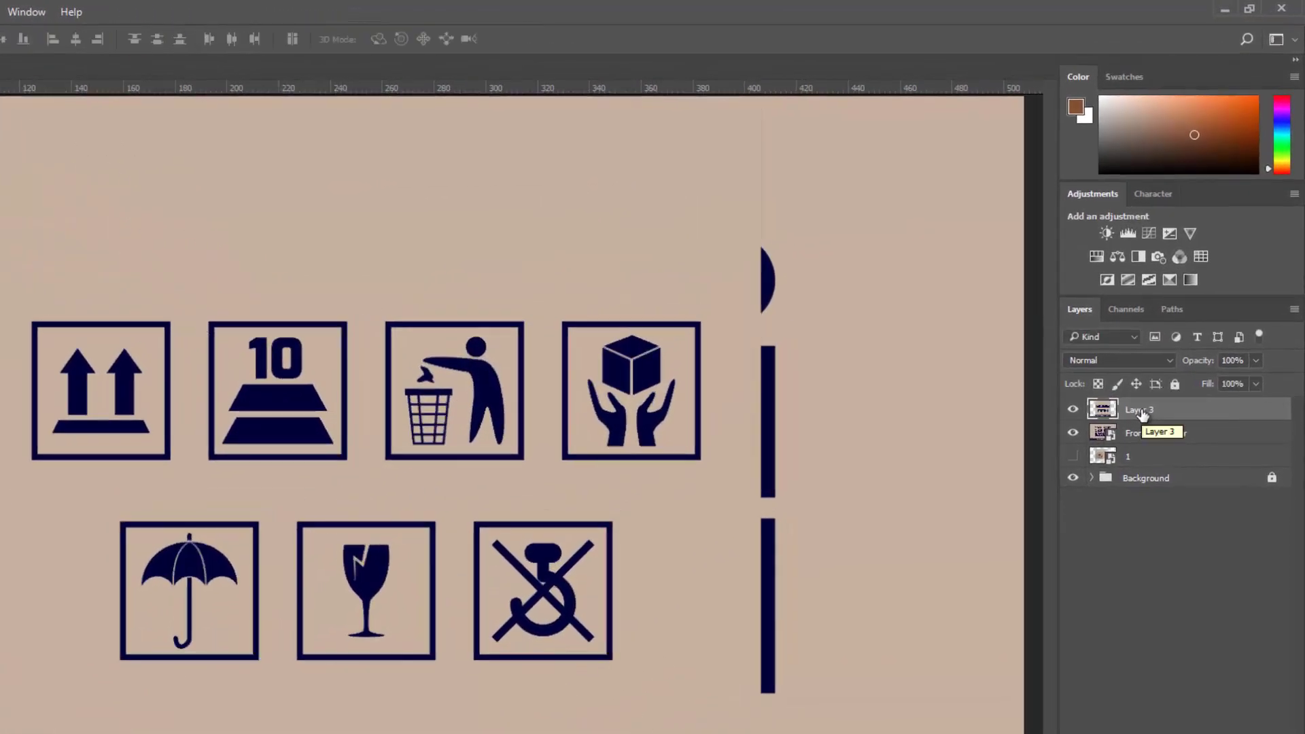
pyautogui.doubleClick(1141, 411)
pyautogui.write('er')
pyautogui.press('Return')
# Step: Convert Side Link Layer to a smart object and zoom out to see the whole canvas
pyautogui.rightClick(1140, 410)
pyautogui.click(975, 322)
pyautogui.press('z')
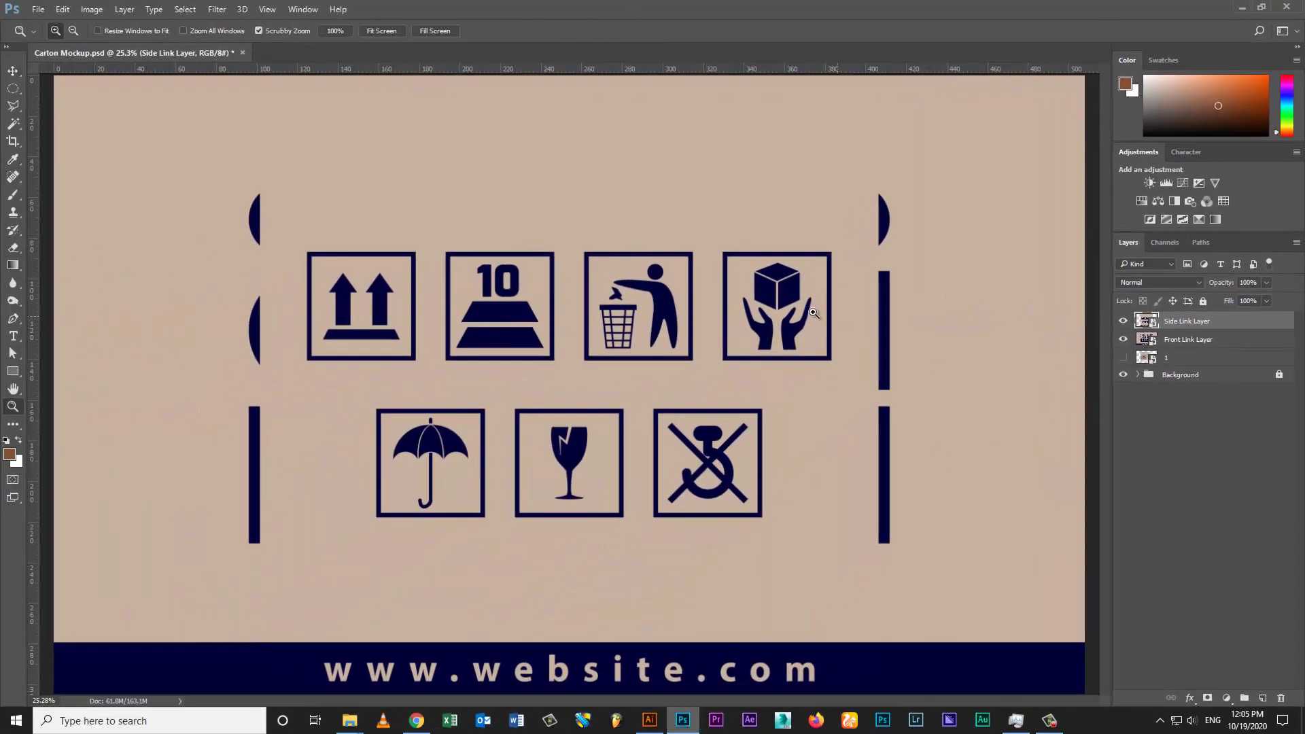
pyautogui.moveTo(814, 313); pyautogui.dragTo(802, 312)
# Step: Scale Front Link Layer and Side Link Layer together down to about 38%
pyautogui.press('v')
pyautogui.keyDown('shift'); pyautogui.click(1190, 340); pyautogui.keyUp('shift')
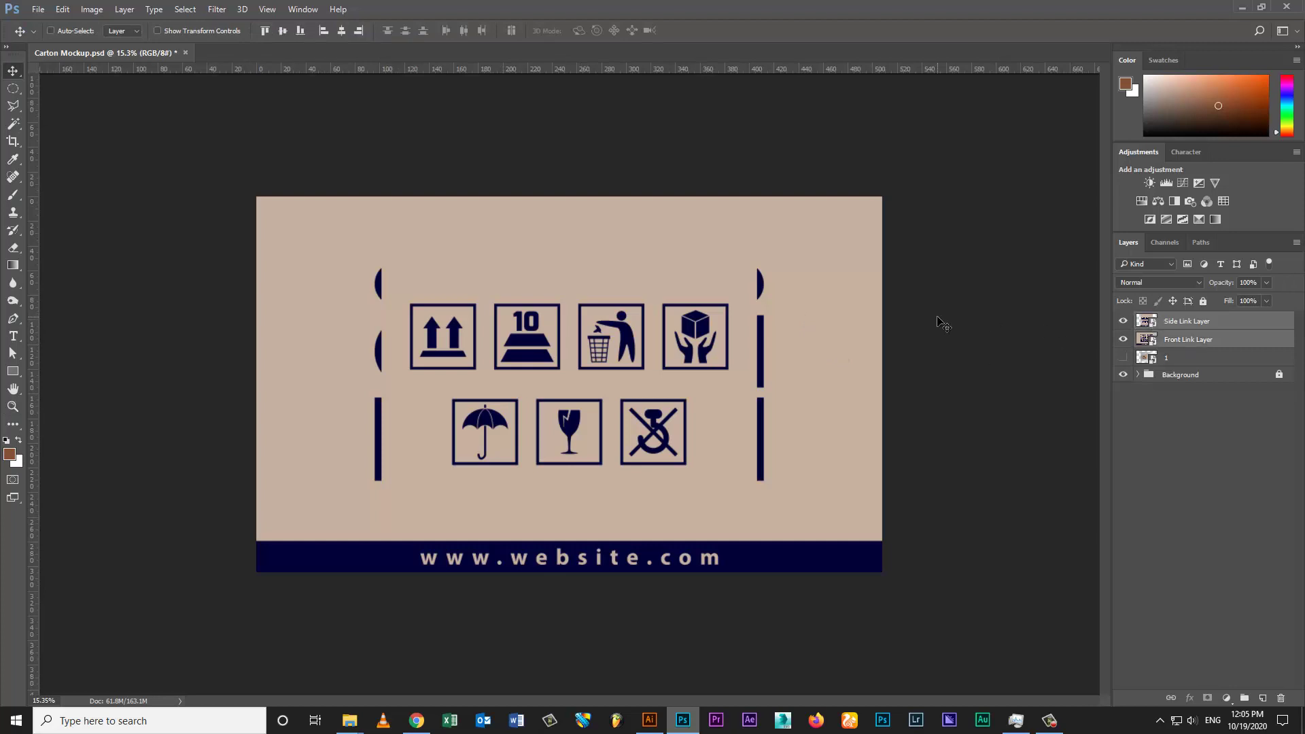
pyautogui.hotkey('ctrl', 't')
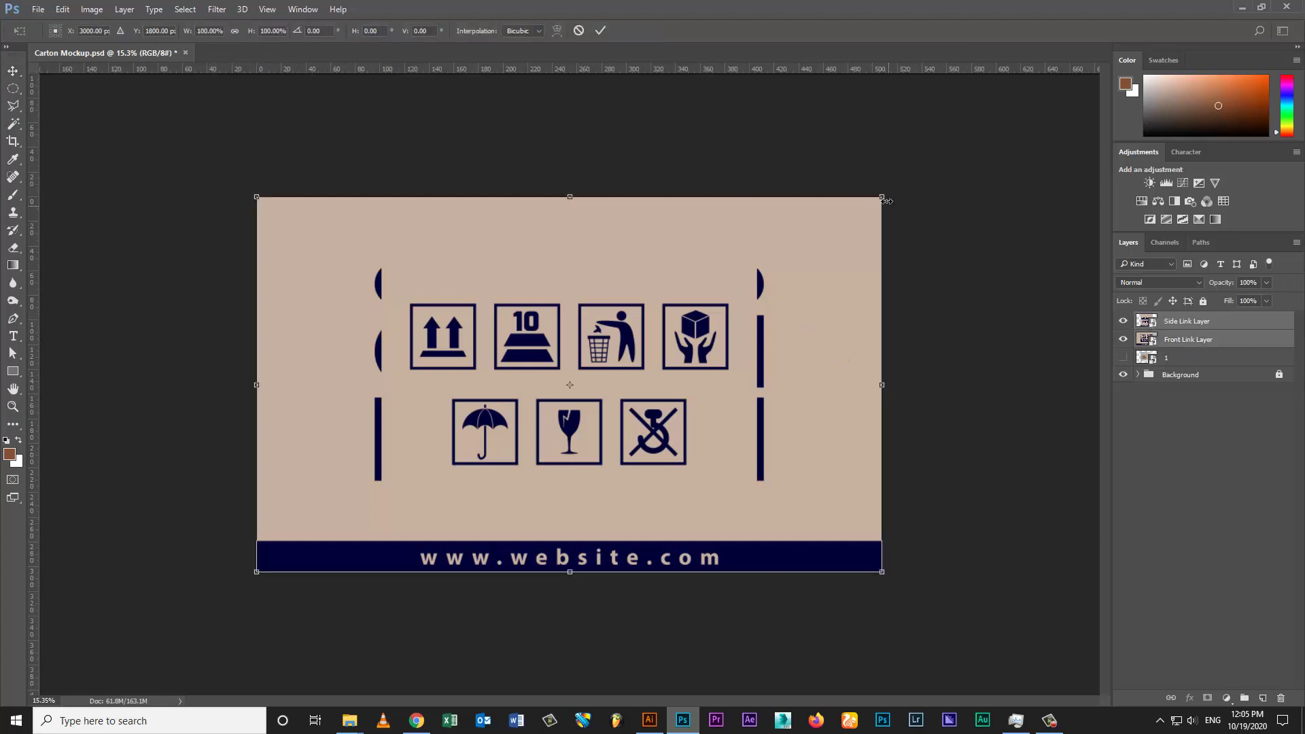
pyautogui.moveTo(872, 210); pyautogui.dragTo(694, 312)
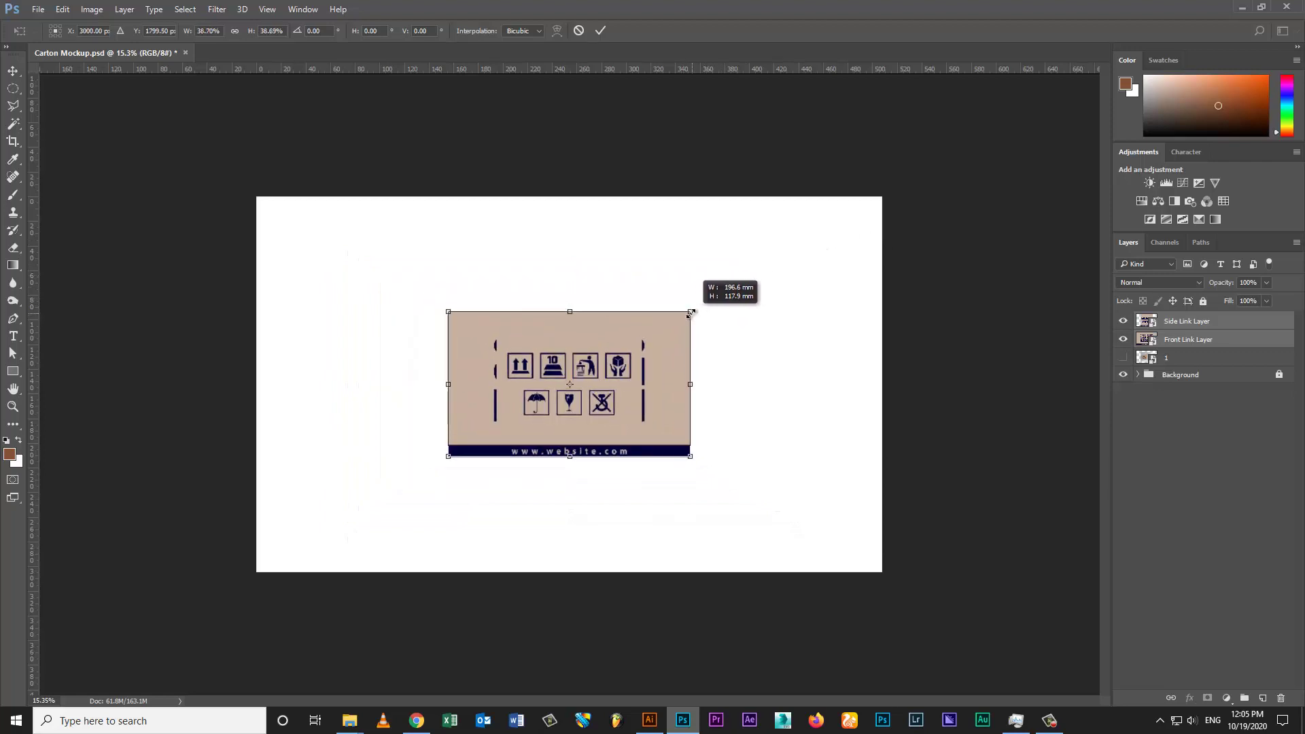
pyautogui.moveTo(693, 313); pyautogui.dragTo(689, 313)
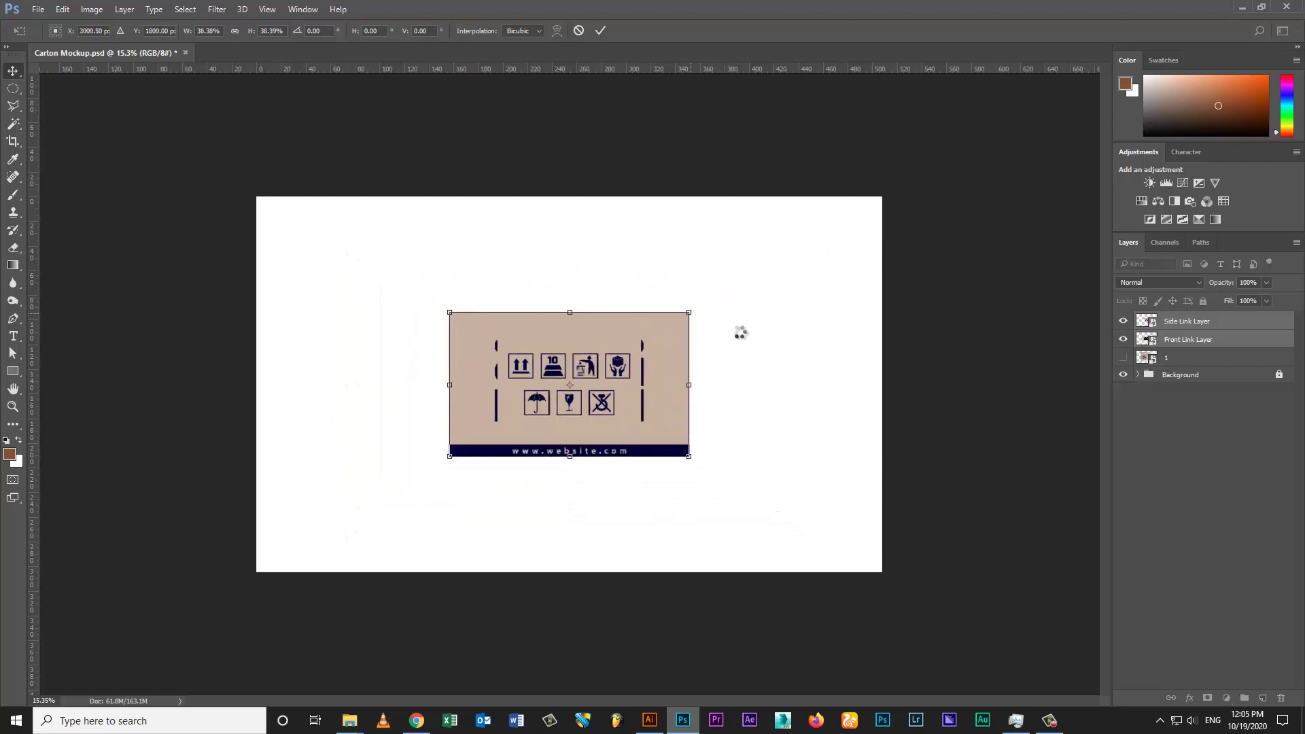
pyautogui.press('Return')
# Step: Place the side panel flush against the front panel's left edge and shift the joined strip right
pyautogui.moveTo(549, 388); pyautogui.dragTo(350, 406)
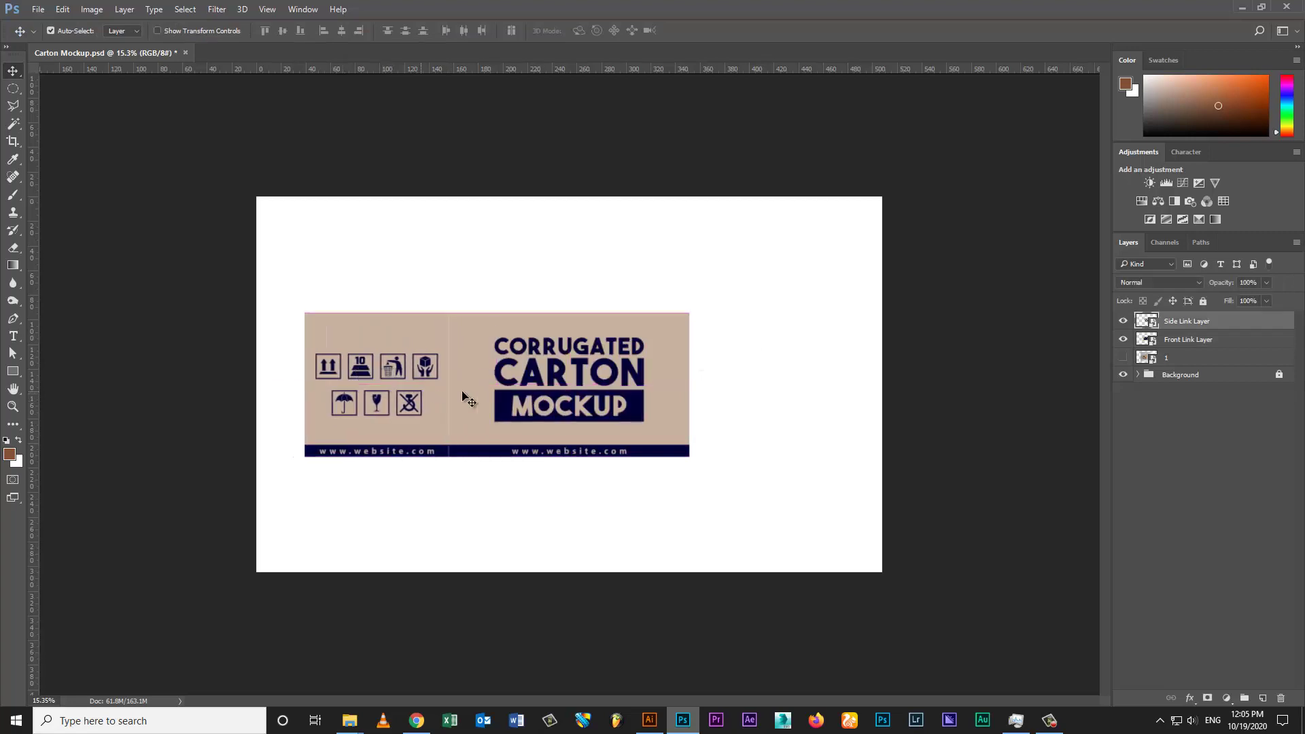
pyautogui.keyDown('shift'); pyautogui.click(484, 399); pyautogui.keyUp('shift')
pyautogui.moveTo(484, 399); pyautogui.dragTo(613, 398)
pyautogui.click(581, 484)
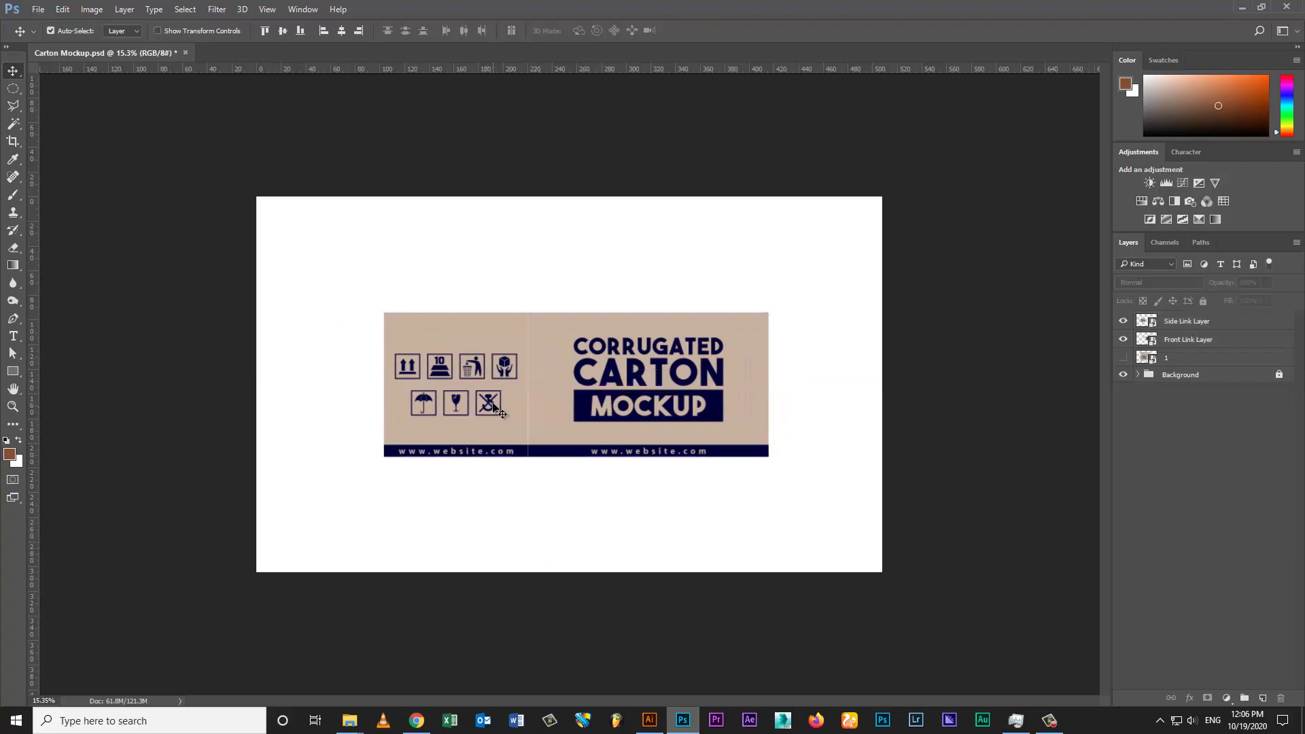
pyautogui.click(502, 410)
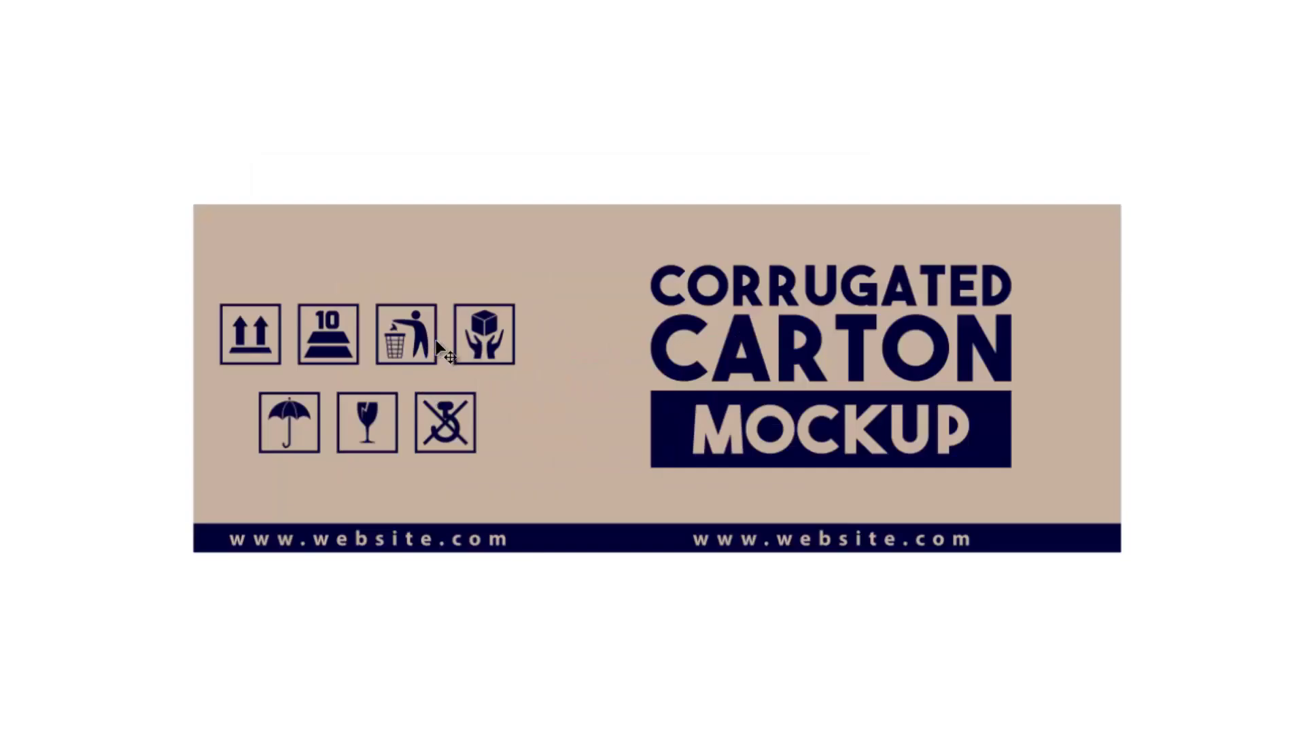
# Step: Skew the left side panel by dropping its right edge so it recedes like a box side
pyautogui.hotkey('ctrl', 't')
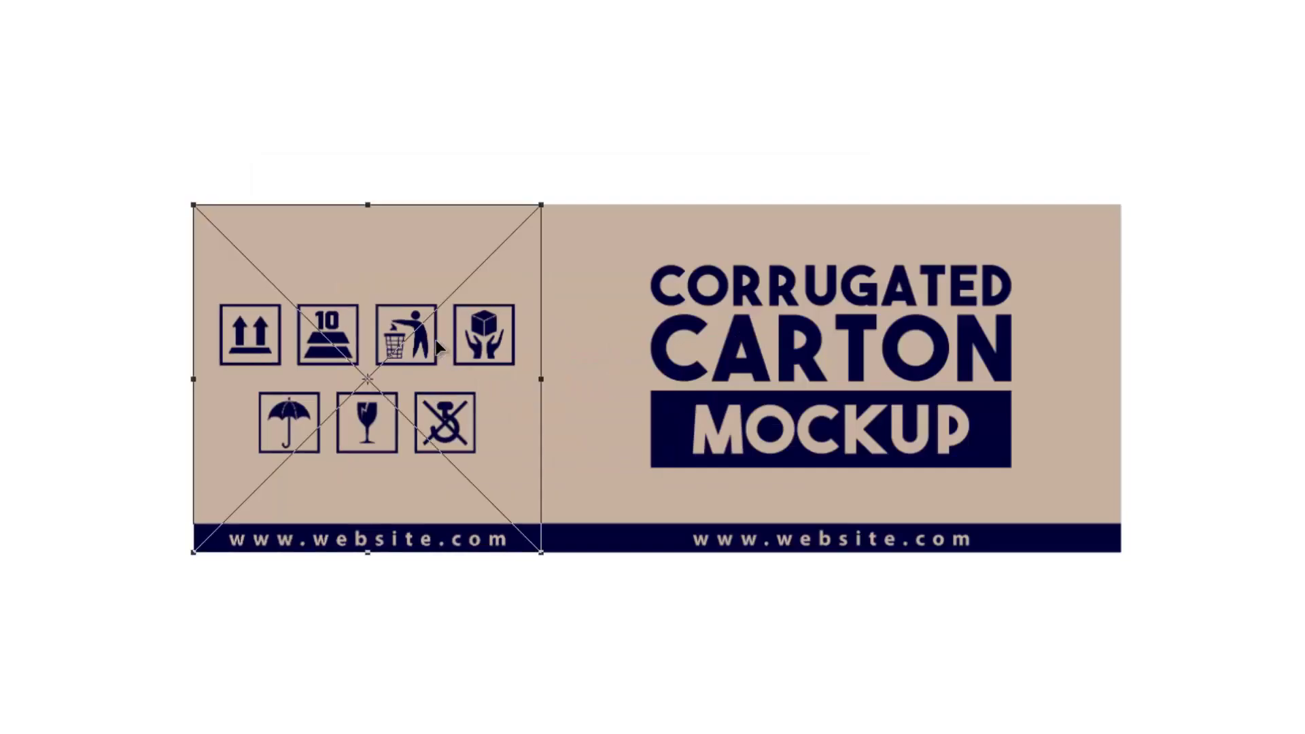
pyautogui.rightClick(449, 311)
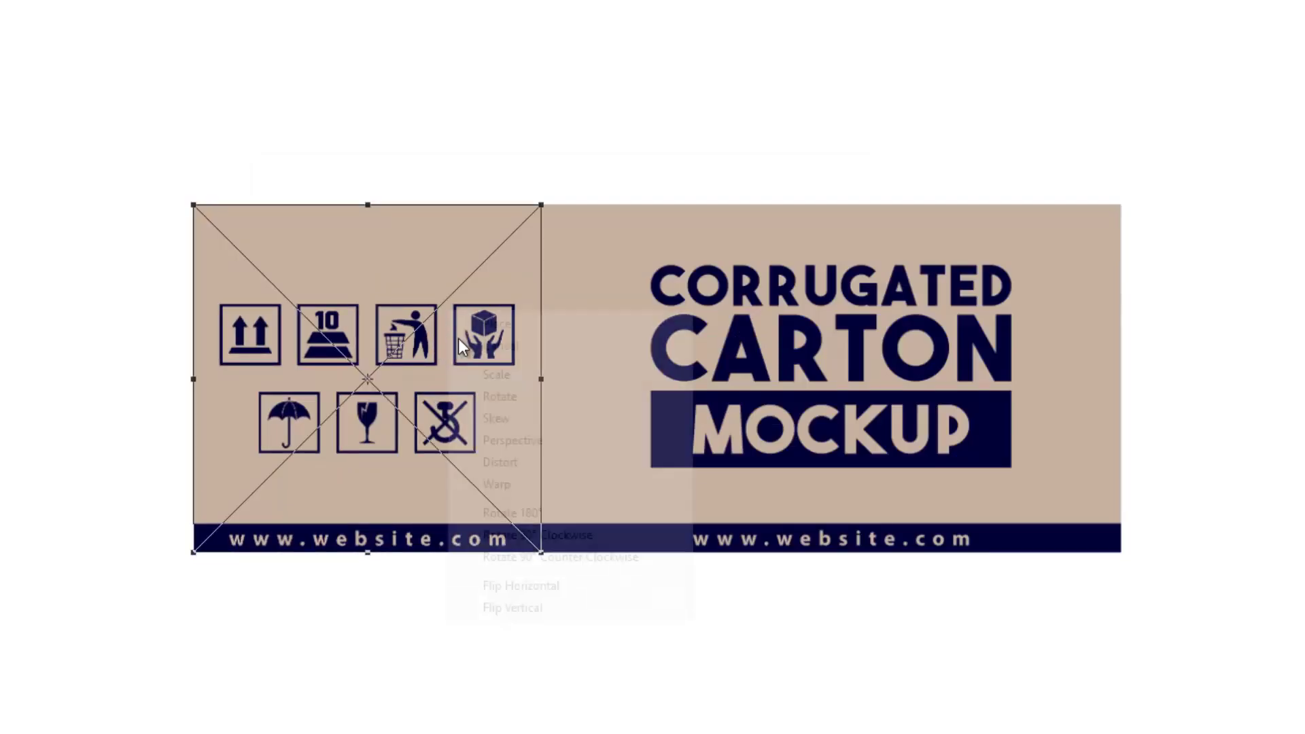
pyautogui.click(515, 418)
pyautogui.moveTo(540, 386); pyautogui.dragTo(552, 535)
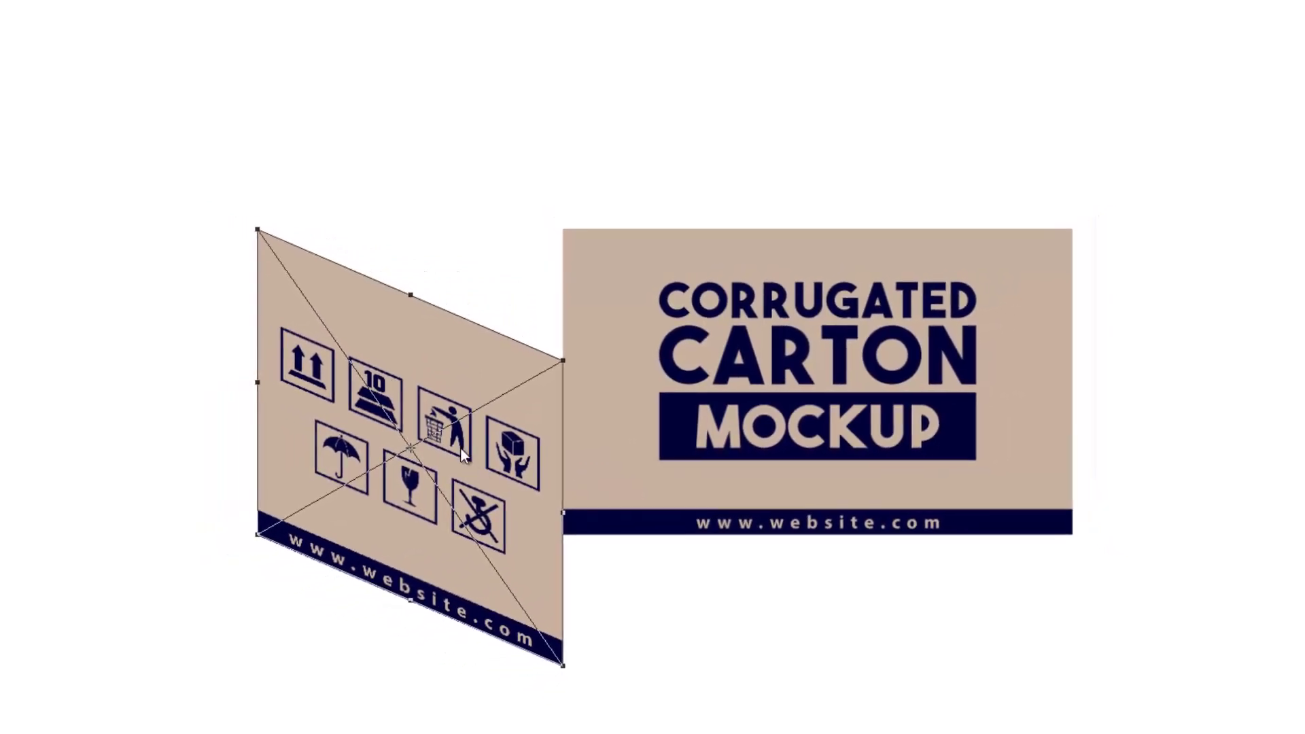
pyautogui.rightClick(462, 456)
pyautogui.click(569, 368)
pyautogui.press('Return')
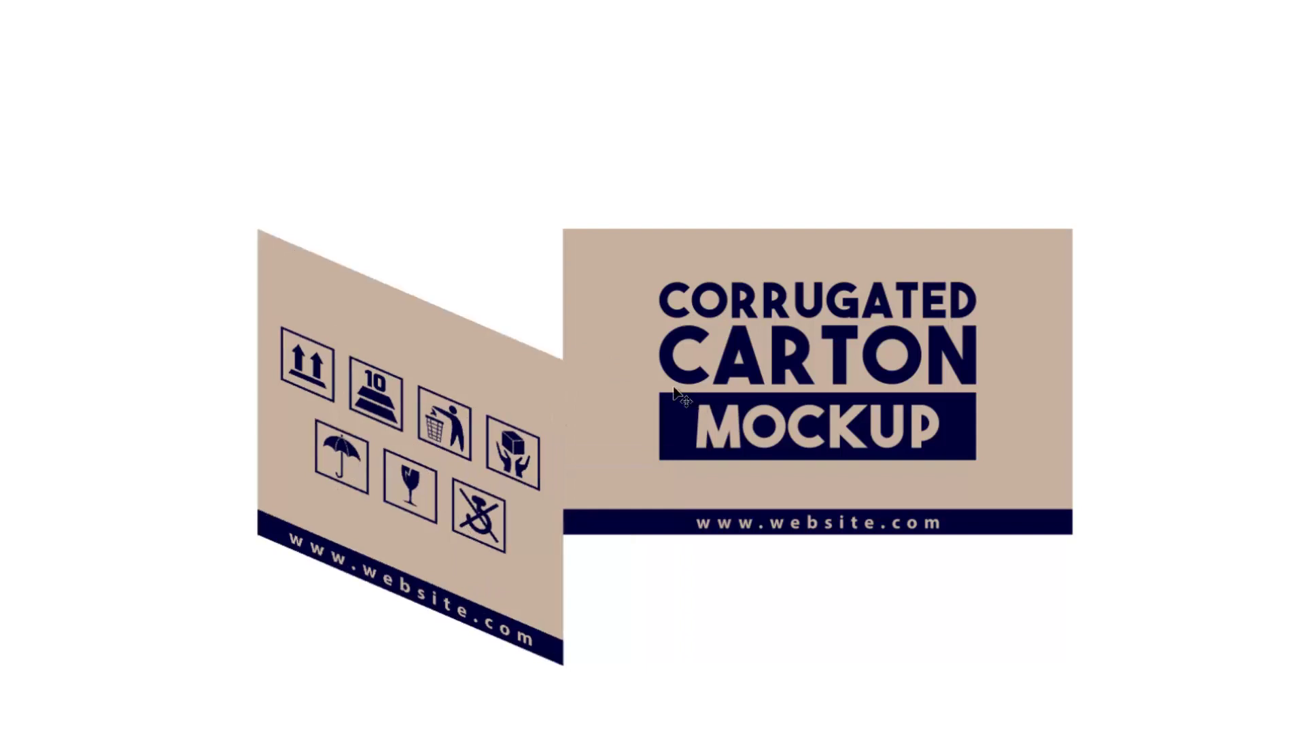
pyautogui.hotkey('ctrl', 't')
pyautogui.rightClick(665, 370)
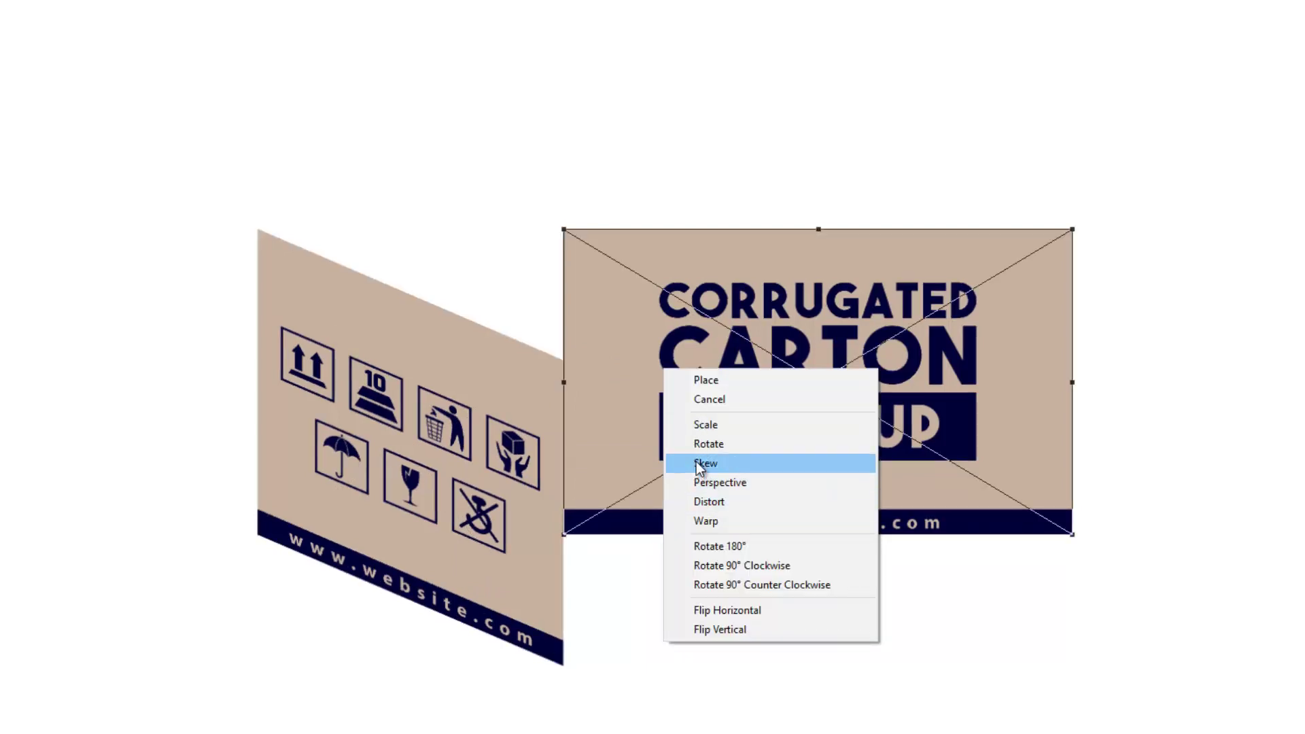
# Step: Skew the front panel by dragging its left edge downward
pyautogui.click(696, 462)
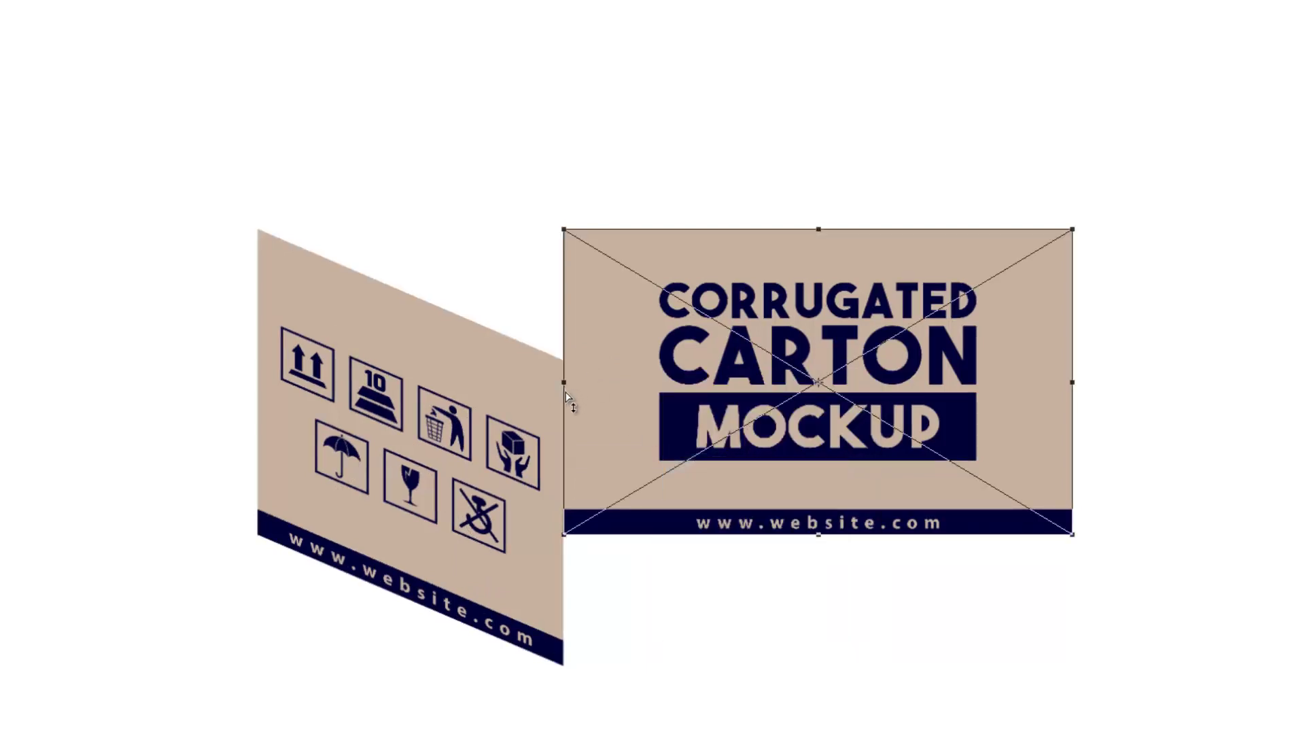
pyautogui.moveTo(566, 396); pyautogui.dragTo(570, 518)
pyautogui.press('Return')
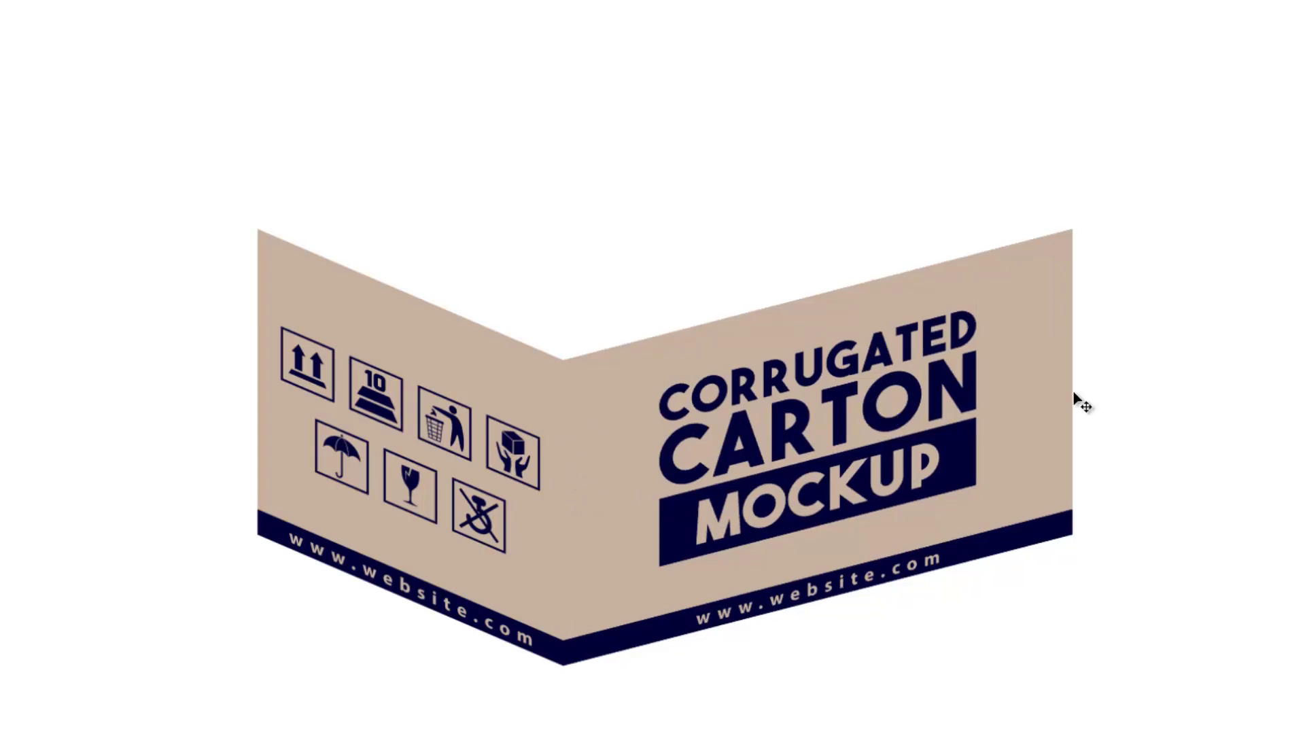
# Step: Narrow the front panel from its right edge and the side panel from its left edge
pyautogui.hotkey('ctrl', 't')
pyautogui.moveTo(1045, 388); pyautogui.dragTo(1047, 366)
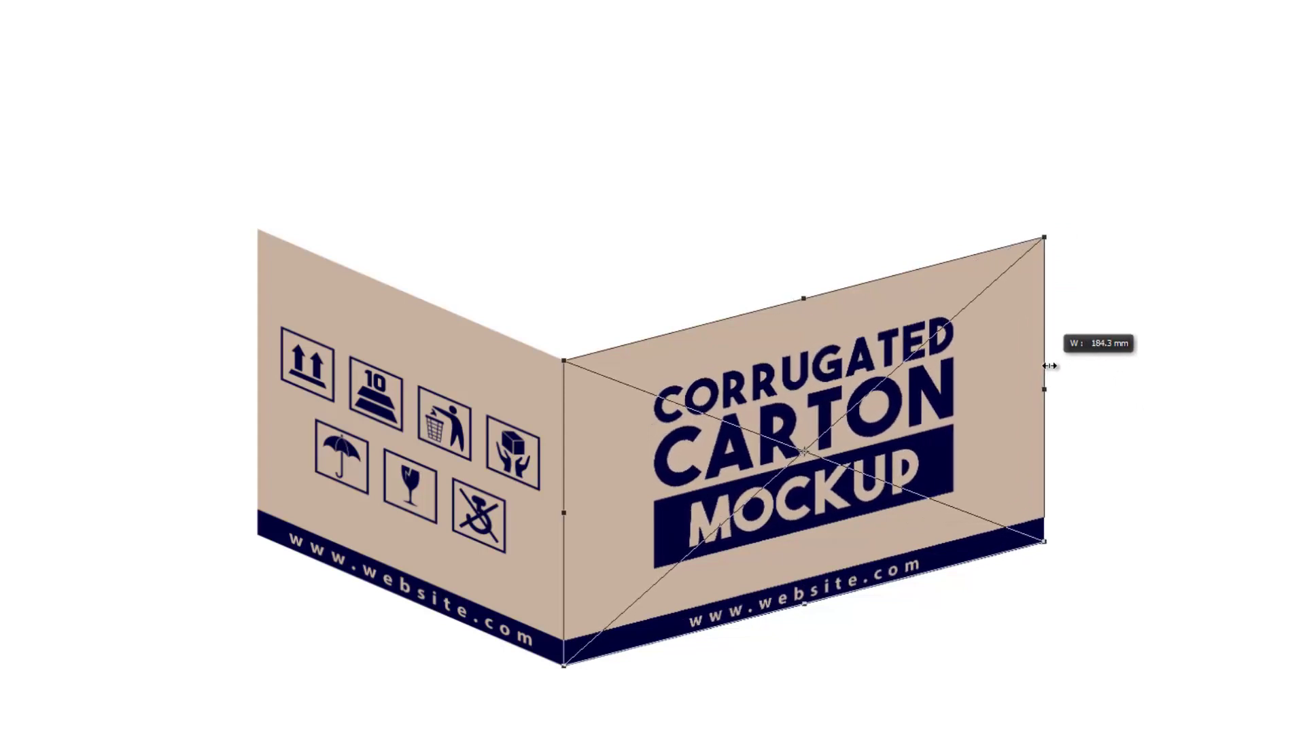
pyautogui.moveTo(1047, 366); pyautogui.dragTo(1042, 366)
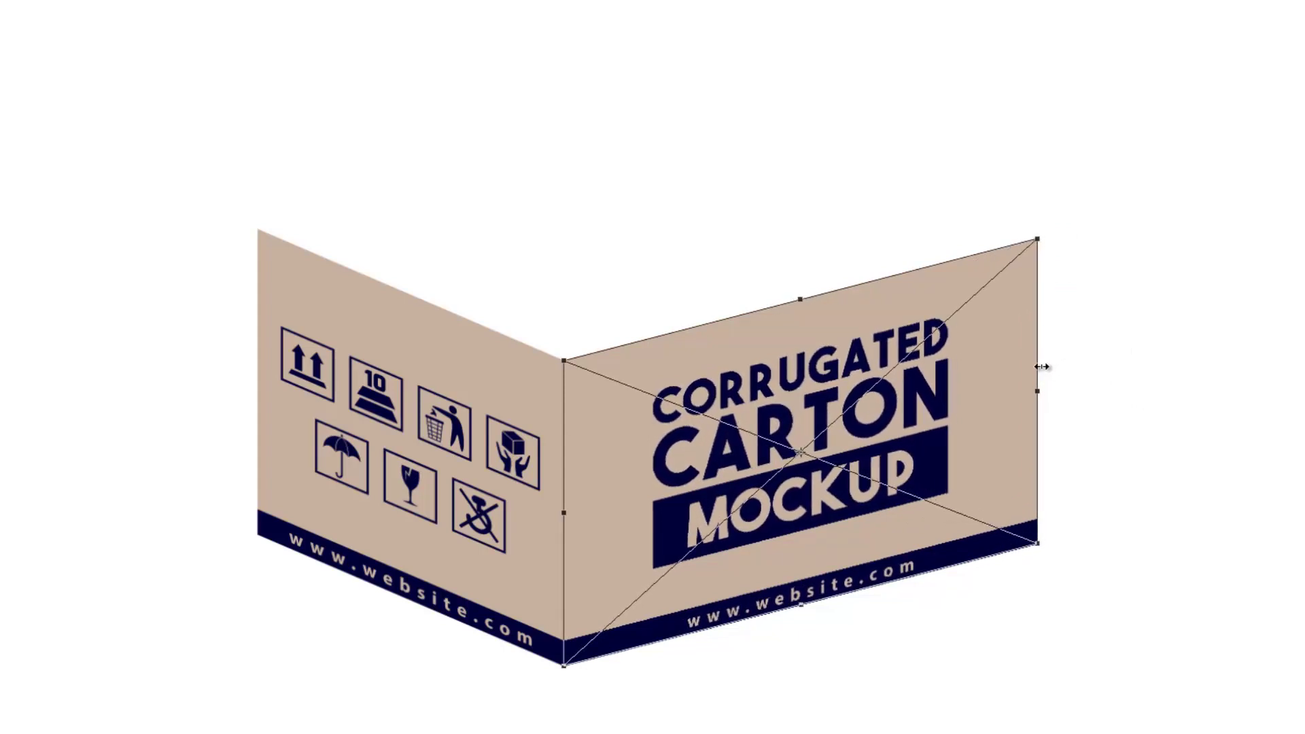
pyautogui.press('Return')
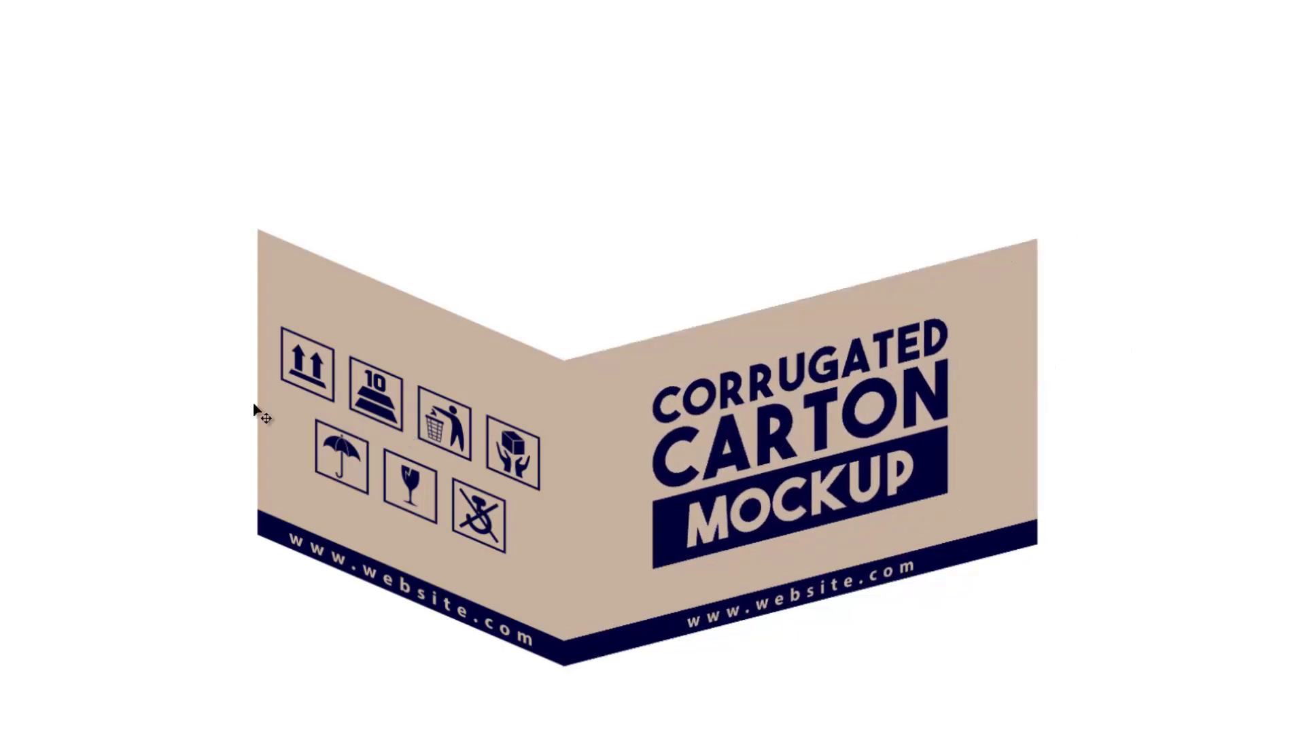
pyautogui.hotkey('ctrl', 't')
pyautogui.moveTo(259, 392); pyautogui.dragTo(322, 400)
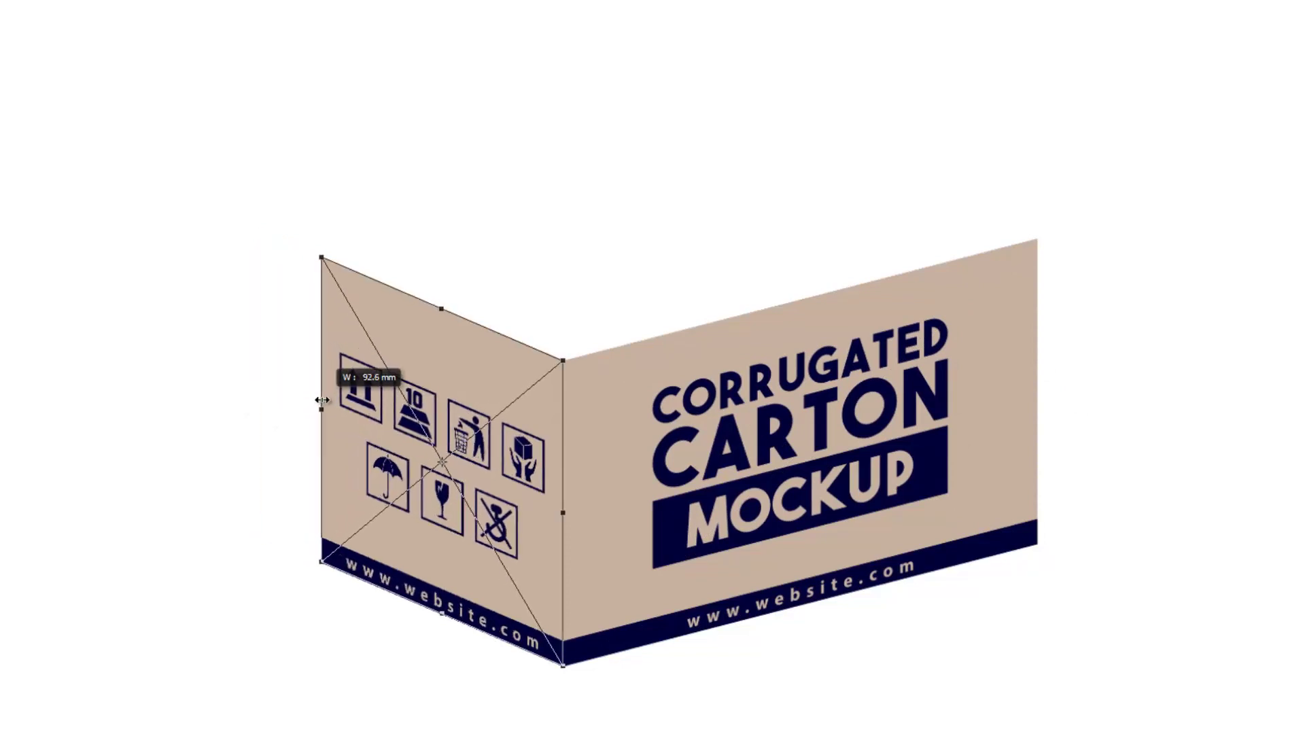
pyautogui.press('Return')
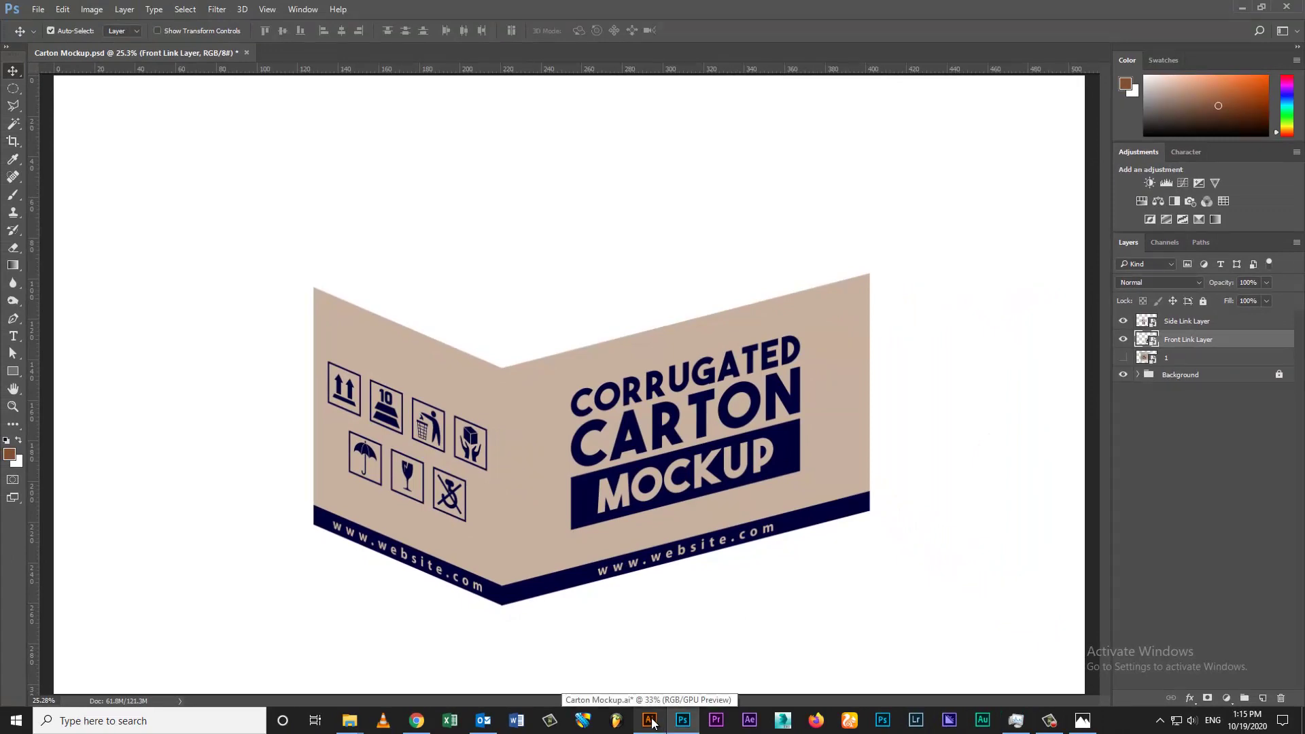
# Step: In Illustrator, grab the blank flap rectangle above the front panel and return to Photoshop
pyautogui.click(651, 722)
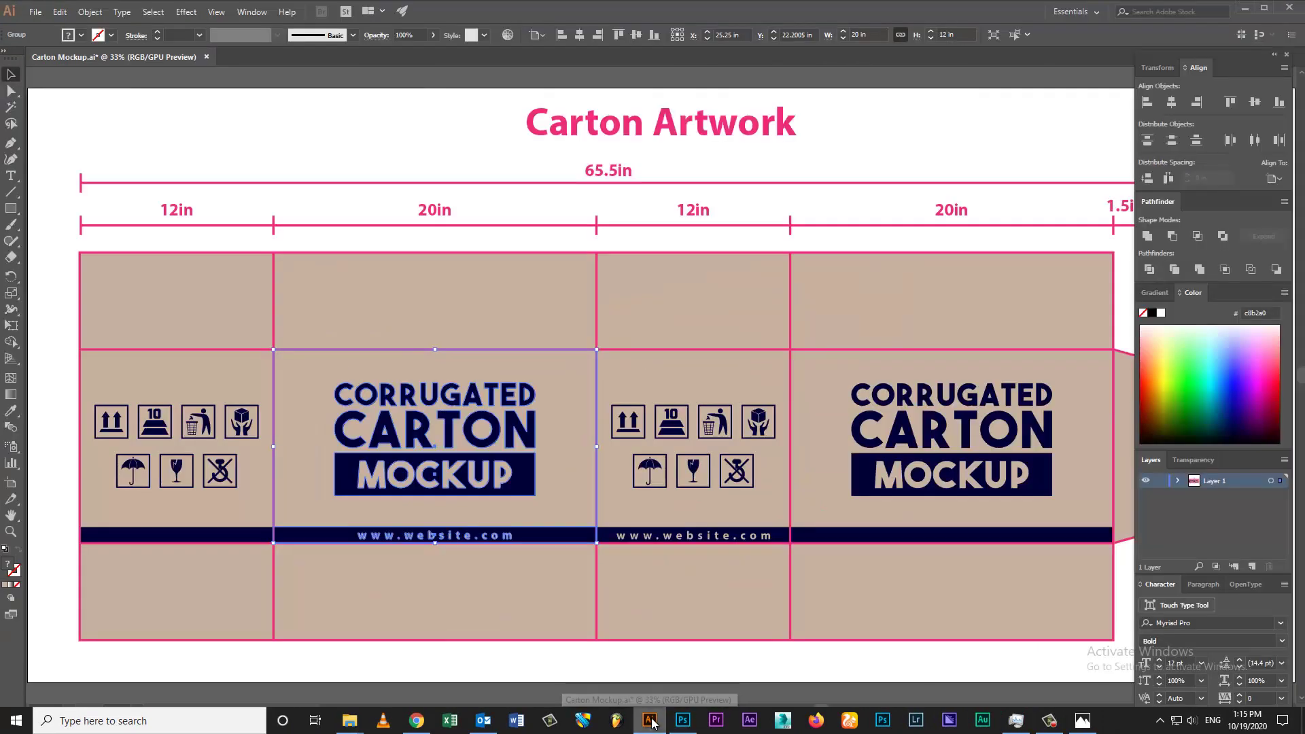
pyautogui.click(699, 300)
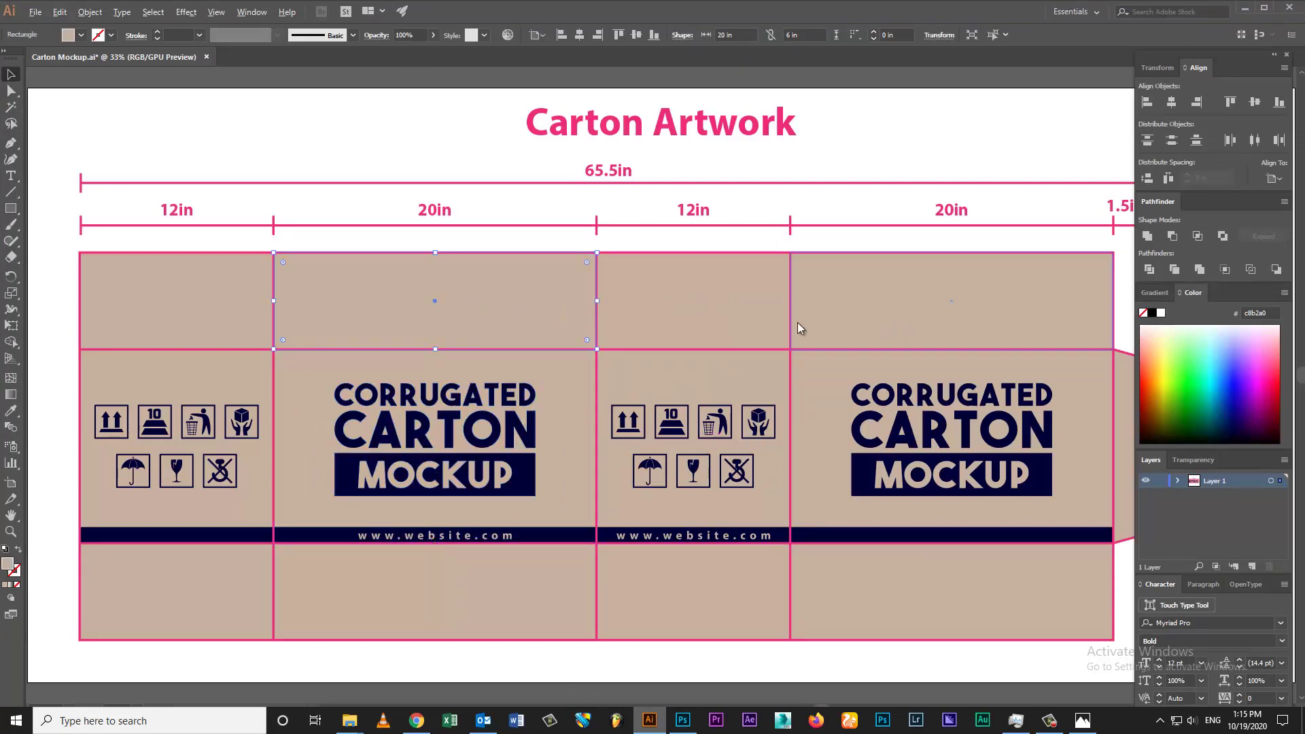
pyautogui.hotkey('alt', 'Tab')
# Step: Paste the flap as pixels, shrink it, and stack it above both panel layers
pyautogui.hotkey('ctrl', 'v')
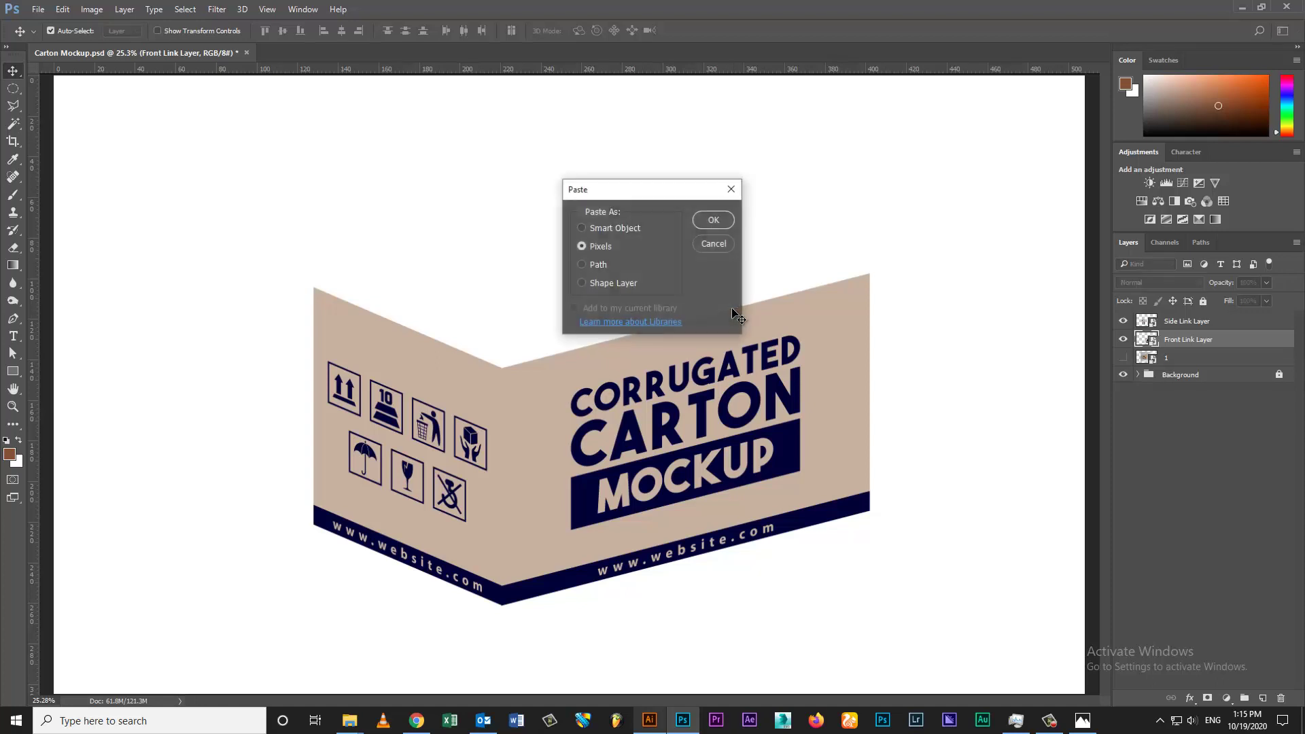
pyautogui.click(725, 222)
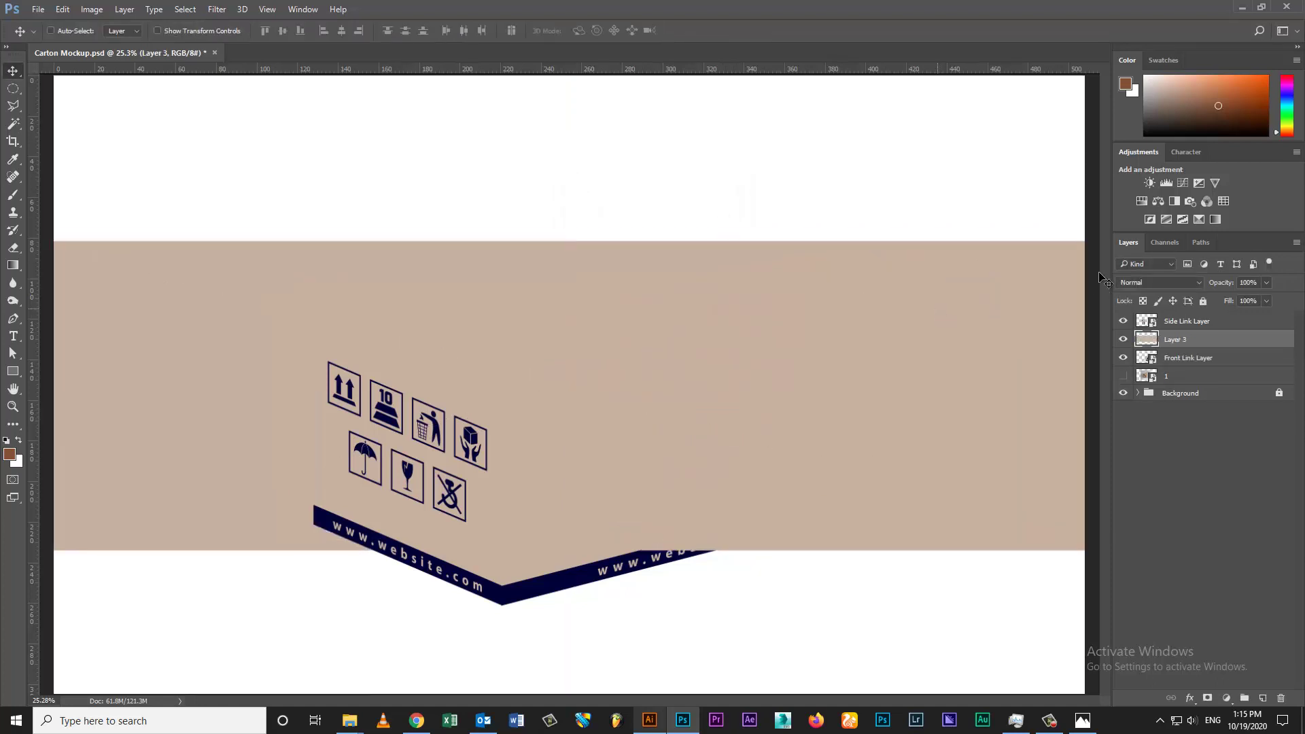
pyautogui.hotkey('ctrl', 't')
pyautogui.moveTo(1076, 242); pyautogui.dragTo(1019, 262)
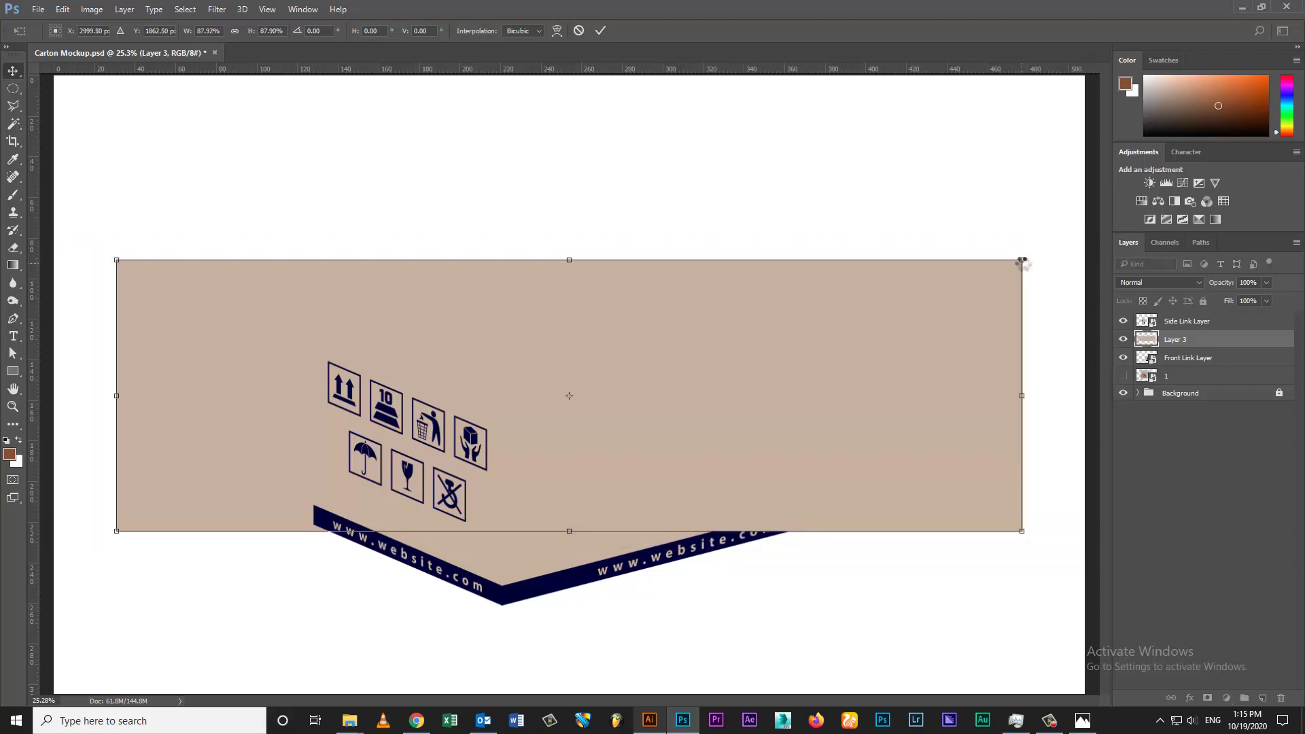
pyautogui.press('Return')
pyautogui.moveTo(1194, 339); pyautogui.dragTo(1194, 318)
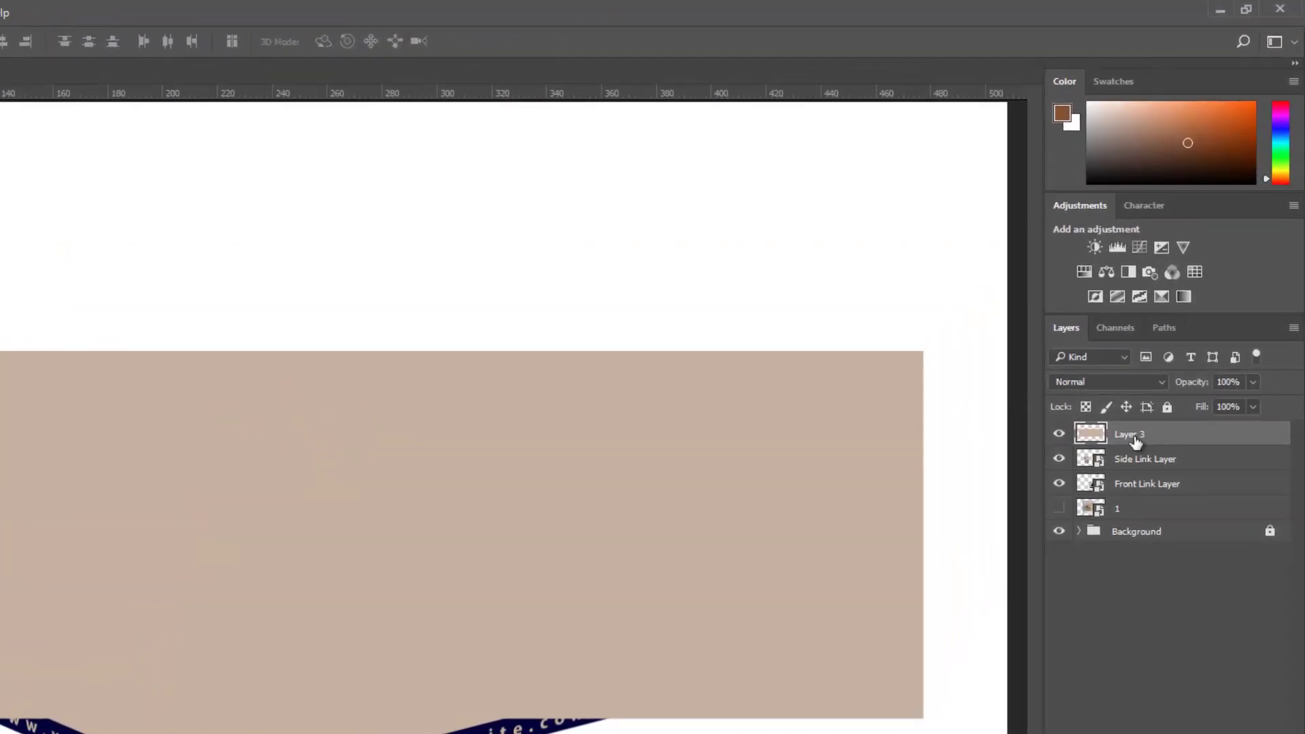
# Step: Rename the flap layer Top Flap and convert it to a smart object
pyautogui.doubleClick(1130, 435)
pyautogui.press('Return')
pyautogui.rightClick(1172, 436)
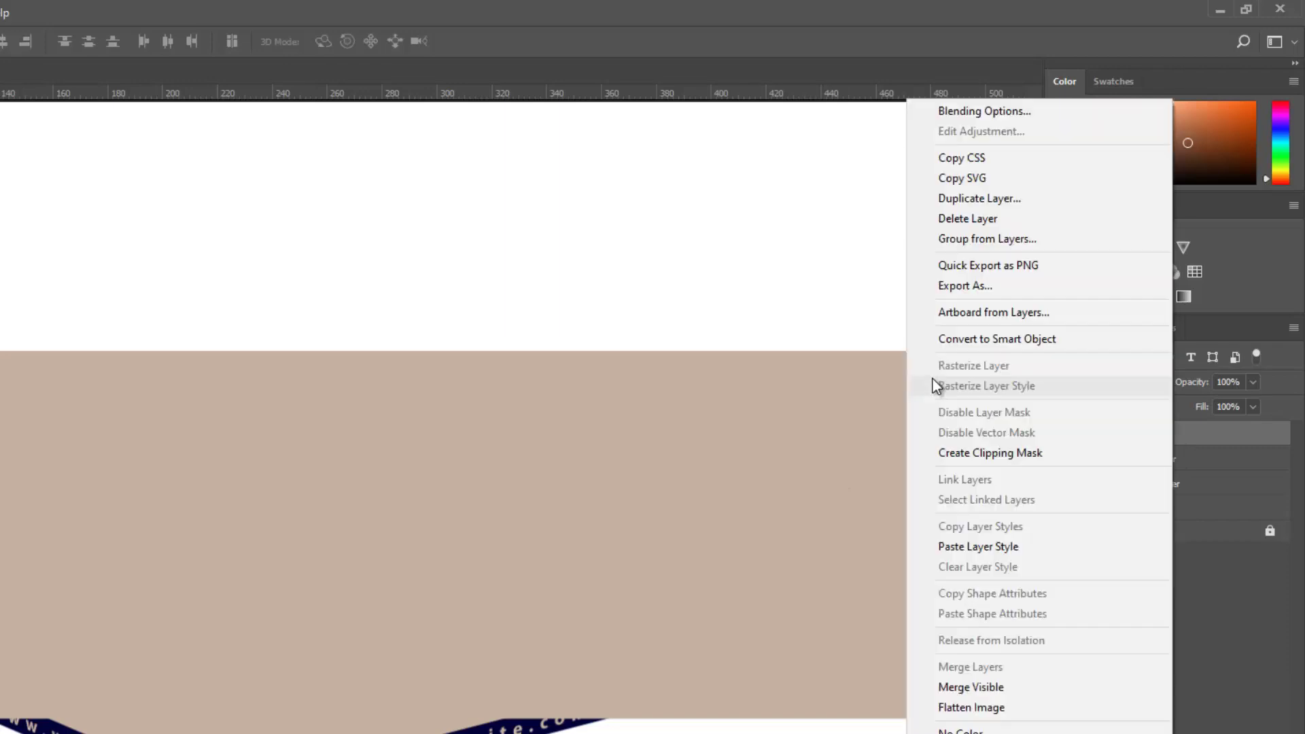
pyautogui.click(984, 338)
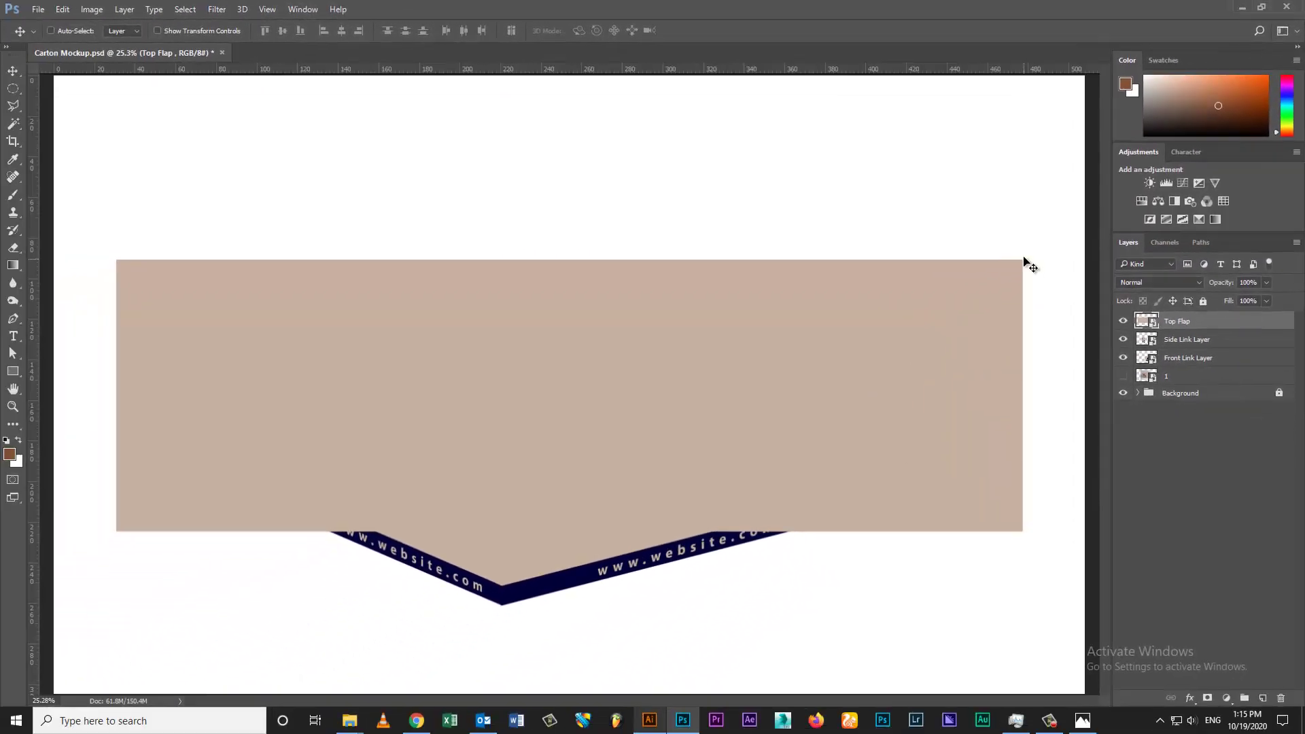
# Step: Shrink the Top Flap further, move it above the carton, and duplicate the layer
pyautogui.hotkey('ctrl', 't')
pyautogui.moveTo(1023, 259)
pyautogui.mouseDown()
pyautogui.moveTo(845, 271)
pyautogui.moveTo(723, 309)
pyautogui.mouseUp()
pyautogui.press('Return')
pyautogui.moveTo(645, 406); pyautogui.dragTo(654, 307)
pyautogui.hotkey('ctrl', 'j')
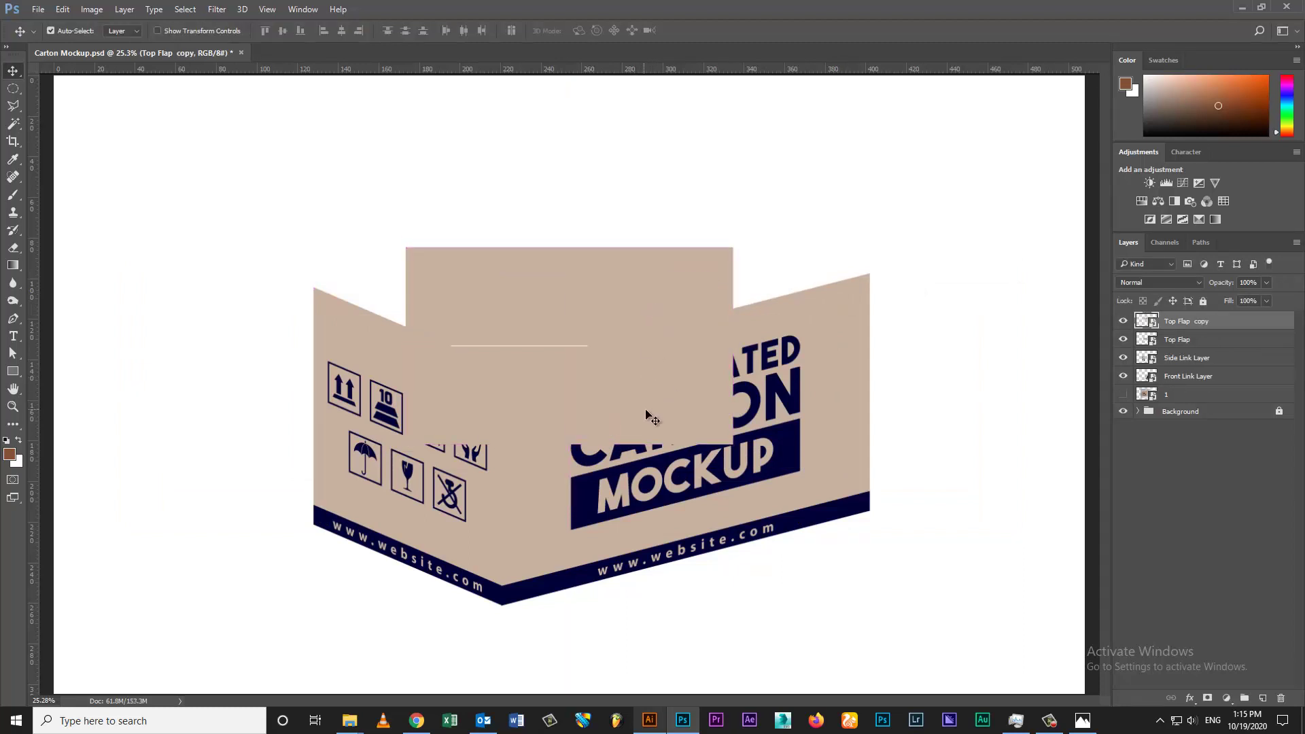
# Step: Rename the copy to Top Flap and combine both flap layers into one smart object
pyautogui.hotkey('shift', 'alt', '[')
pyautogui.hotkey('ctrl', 't')
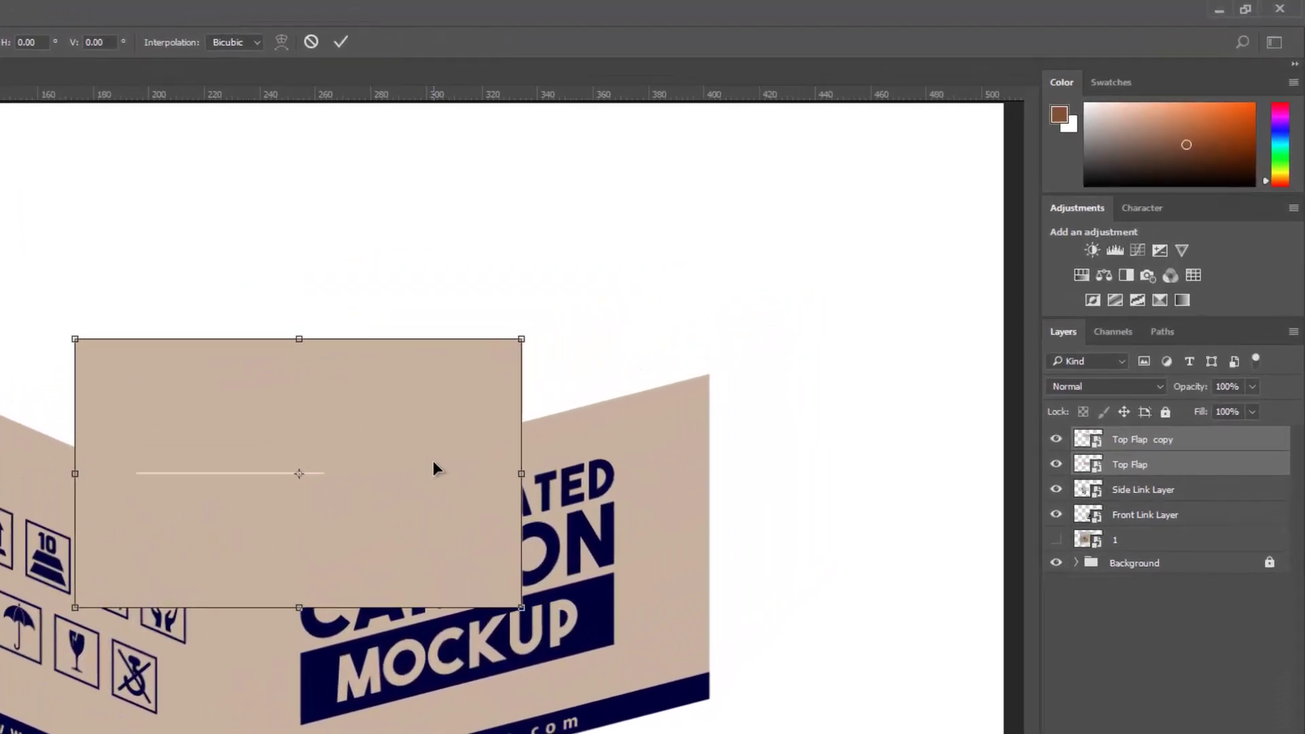
pyautogui.press('Return')
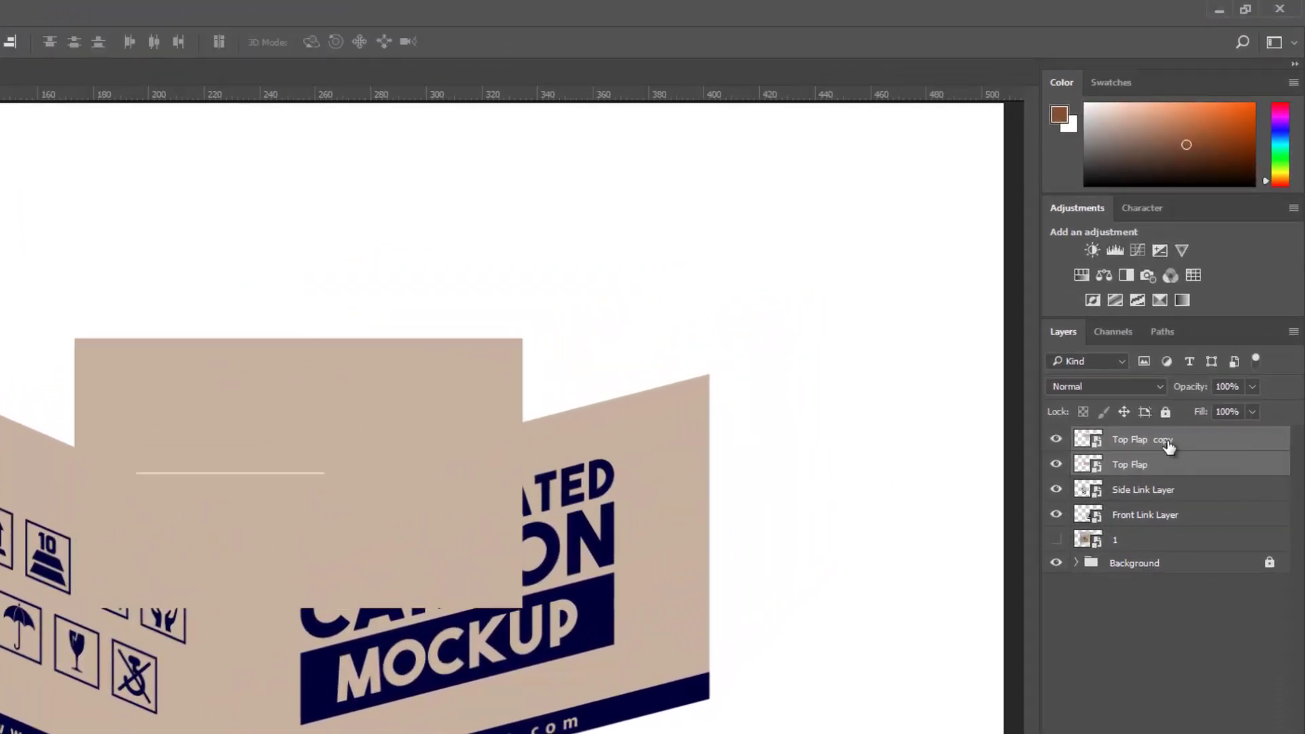
pyautogui.doubleClick(1168, 446)
pyautogui.press('BackSpace')
pyautogui.press('BackSpace')
pyautogui.press('BackSpace')
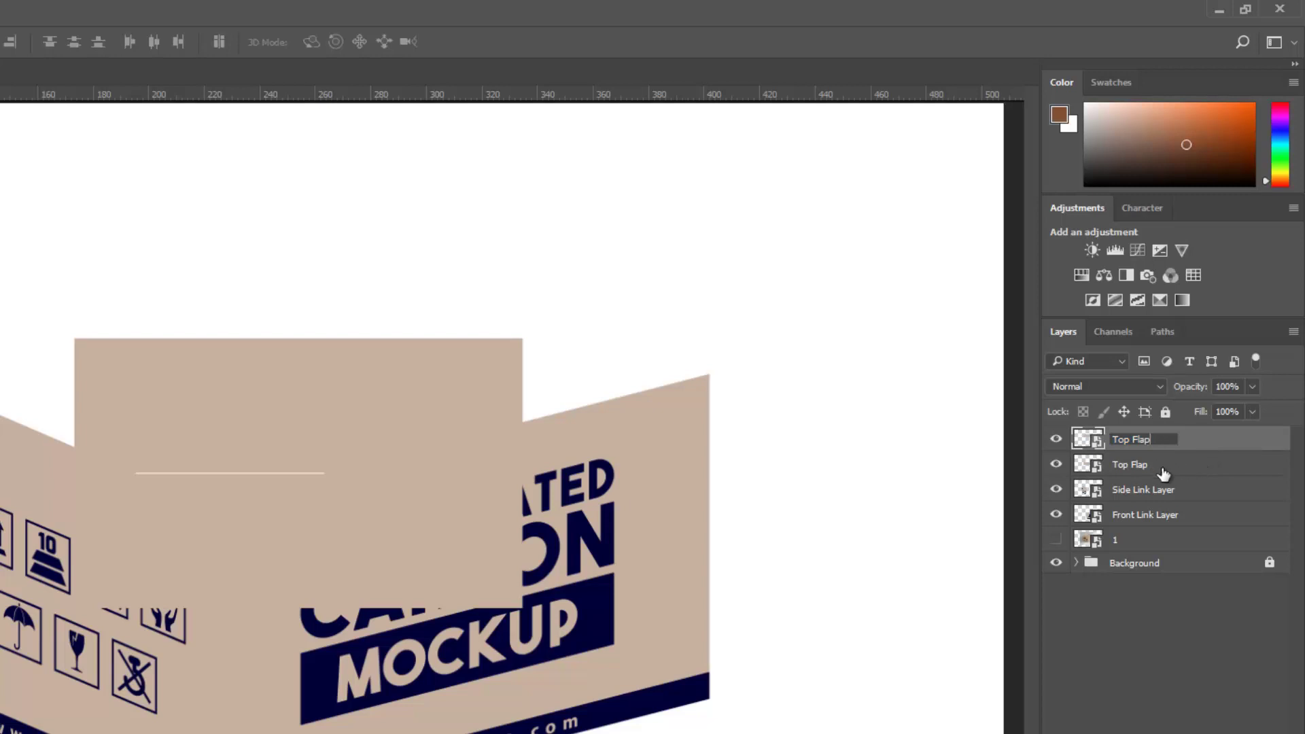
pyautogui.click(1164, 466)
pyautogui.keyDown('shift'); pyautogui.click(1161, 443); pyautogui.keyUp('shift')
pyautogui.rightClick(1160, 443)
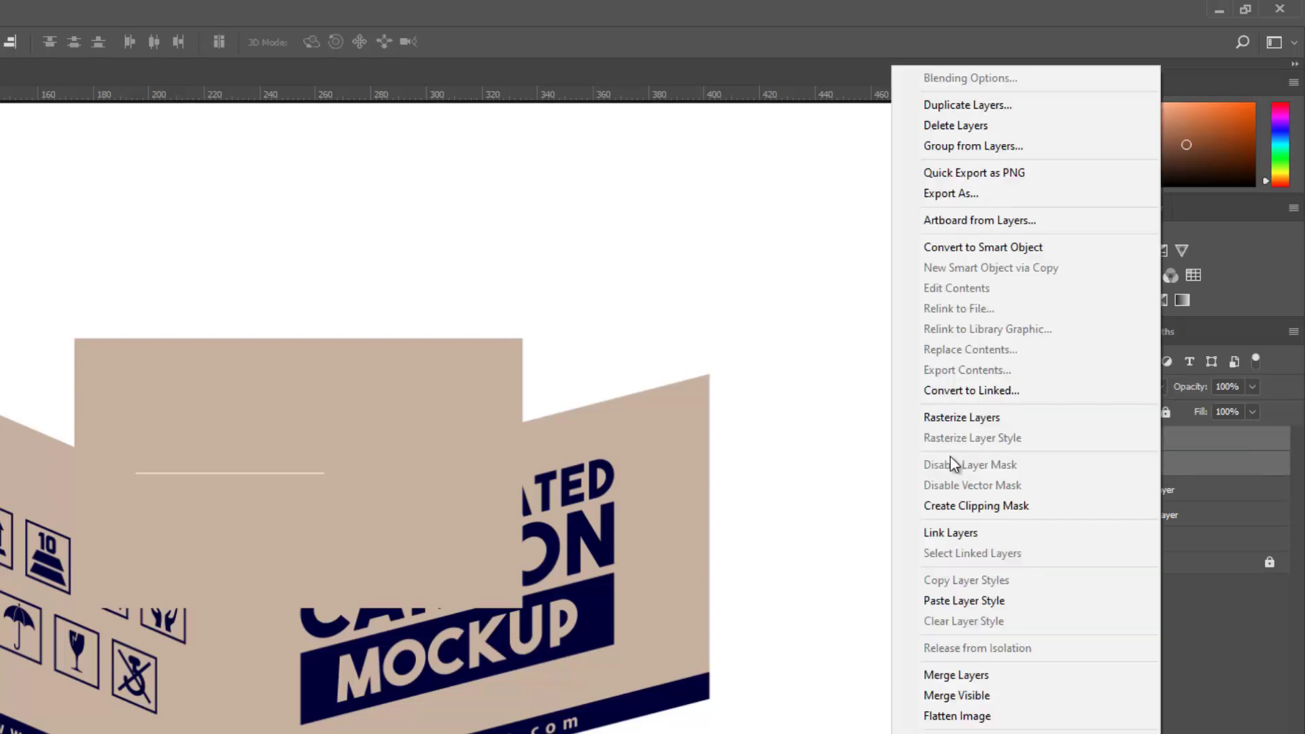
pyautogui.click(978, 247)
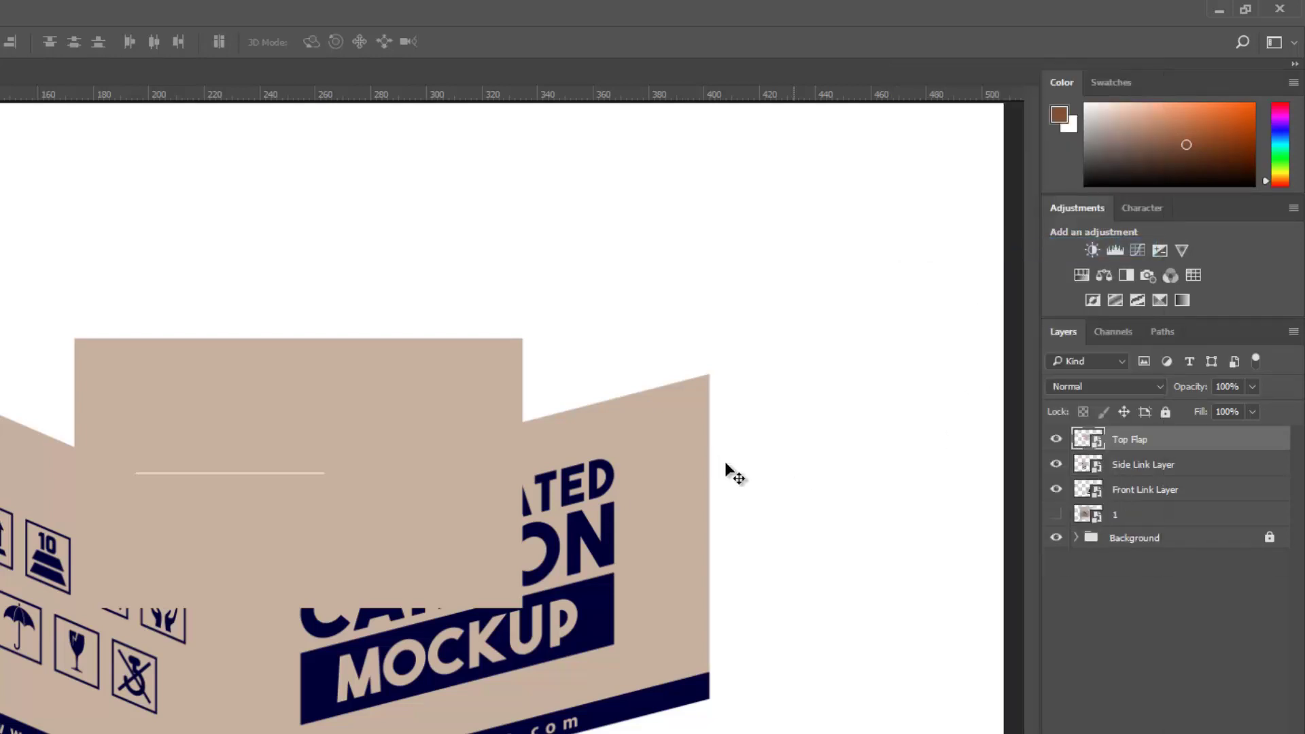
# Step: Distort the Top Flap, pinning its corners onto the panel tops to form the closed lid
pyautogui.hotkey('ctrl', 't')
pyautogui.rightClick(475, 408)
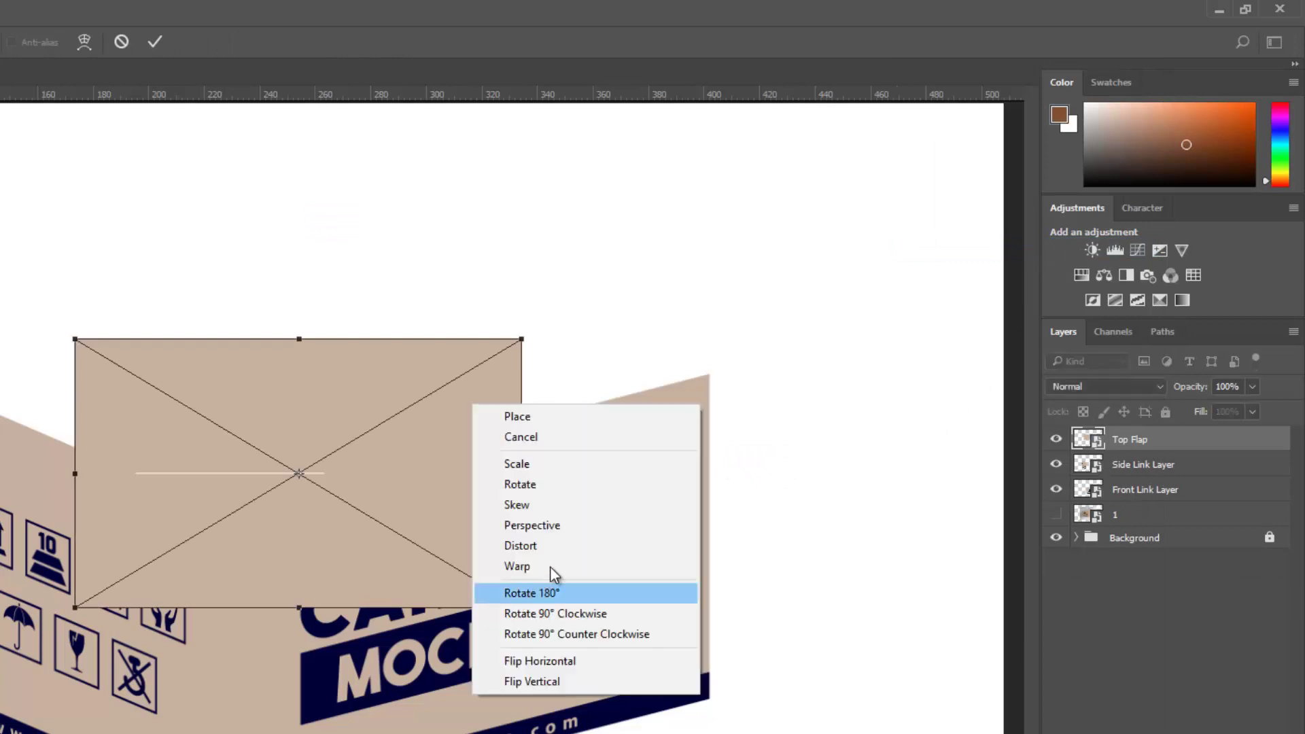
pyautogui.click(537, 545)
pyautogui.moveTo(523, 348)
pyautogui.mouseDown()
pyautogui.moveTo(1023, 286)
pyautogui.moveTo(1055, 250)
pyautogui.mouseUp()
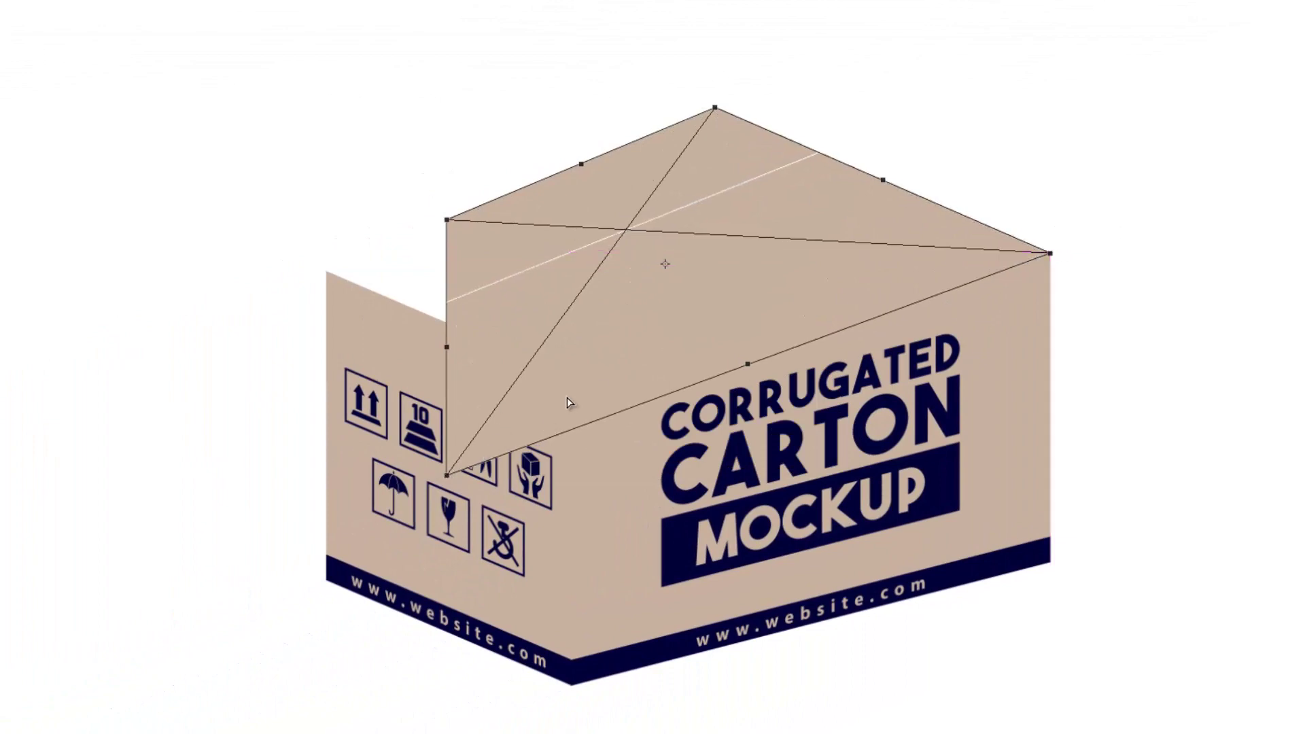
pyautogui.moveTo(447, 474)
pyautogui.mouseDown()
pyautogui.moveTo(569, 380)
pyautogui.moveTo(559, 368)
pyautogui.mouseUp()
pyautogui.moveTo(446, 220); pyautogui.dragTo(327, 270)
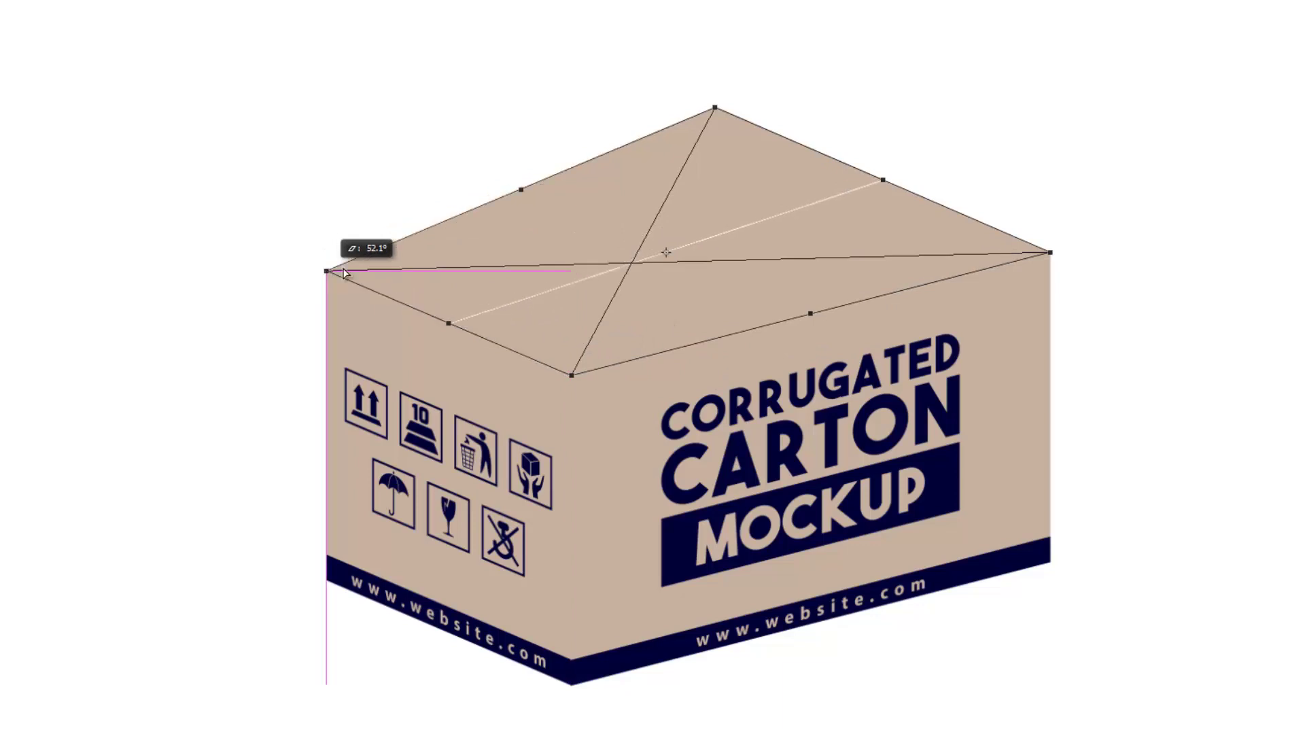
pyautogui.moveTo(717, 108)
pyautogui.mouseDown()
pyautogui.moveTo(775, 211)
pyautogui.moveTo(768, 181)
pyautogui.mouseUp()
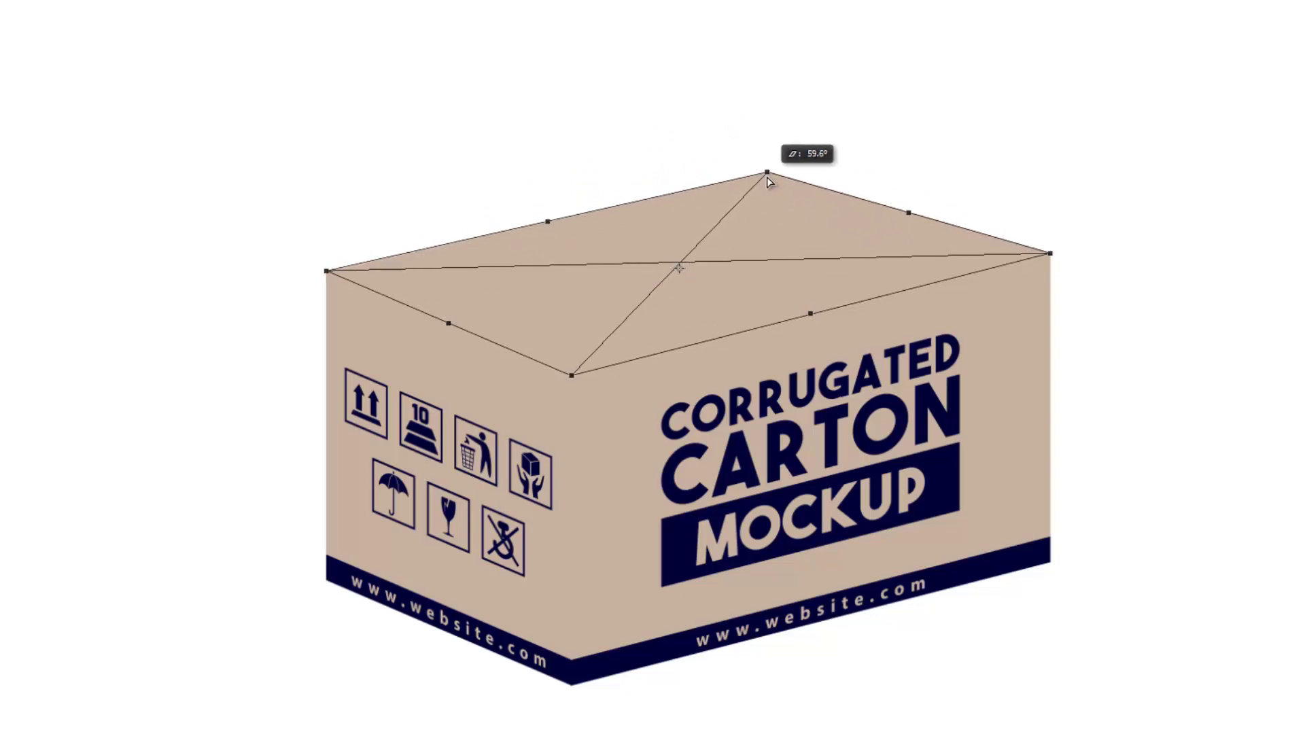
pyautogui.moveTo(769, 180); pyautogui.dragTo(774, 177)
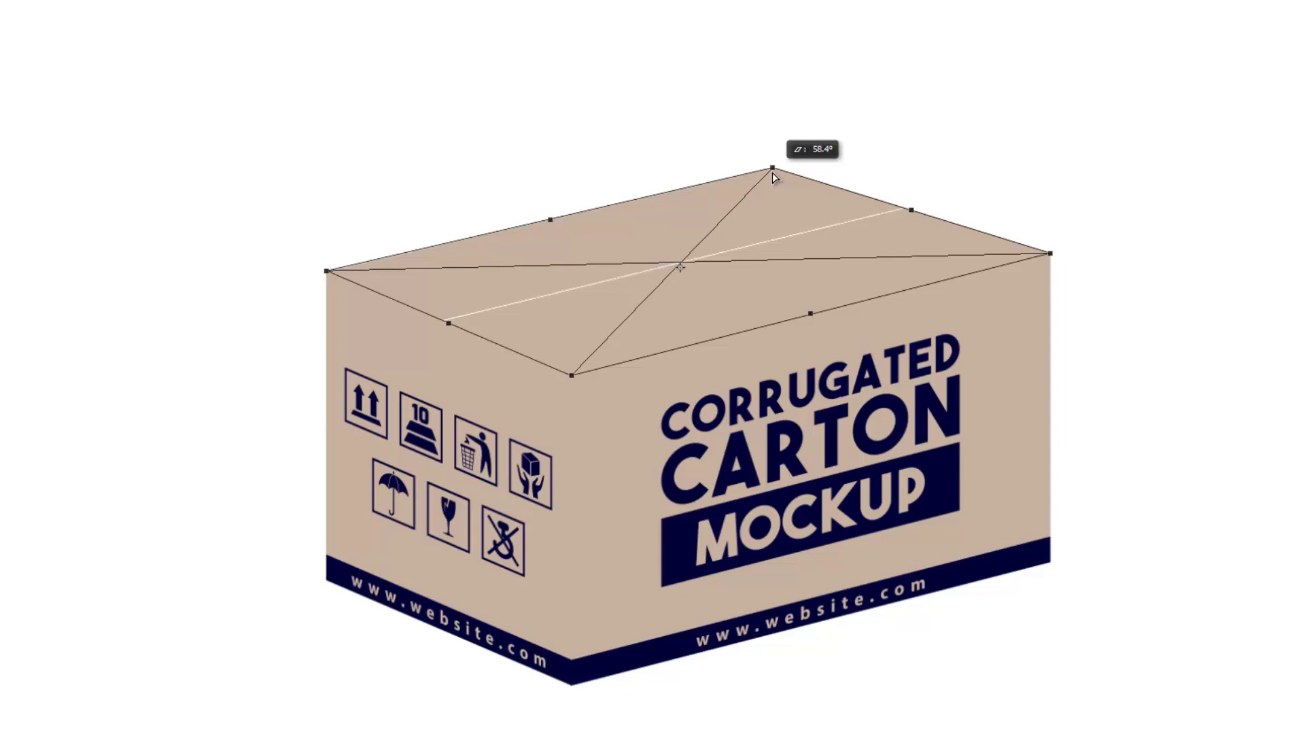
pyautogui.moveTo(774, 177); pyautogui.dragTo(774, 177)
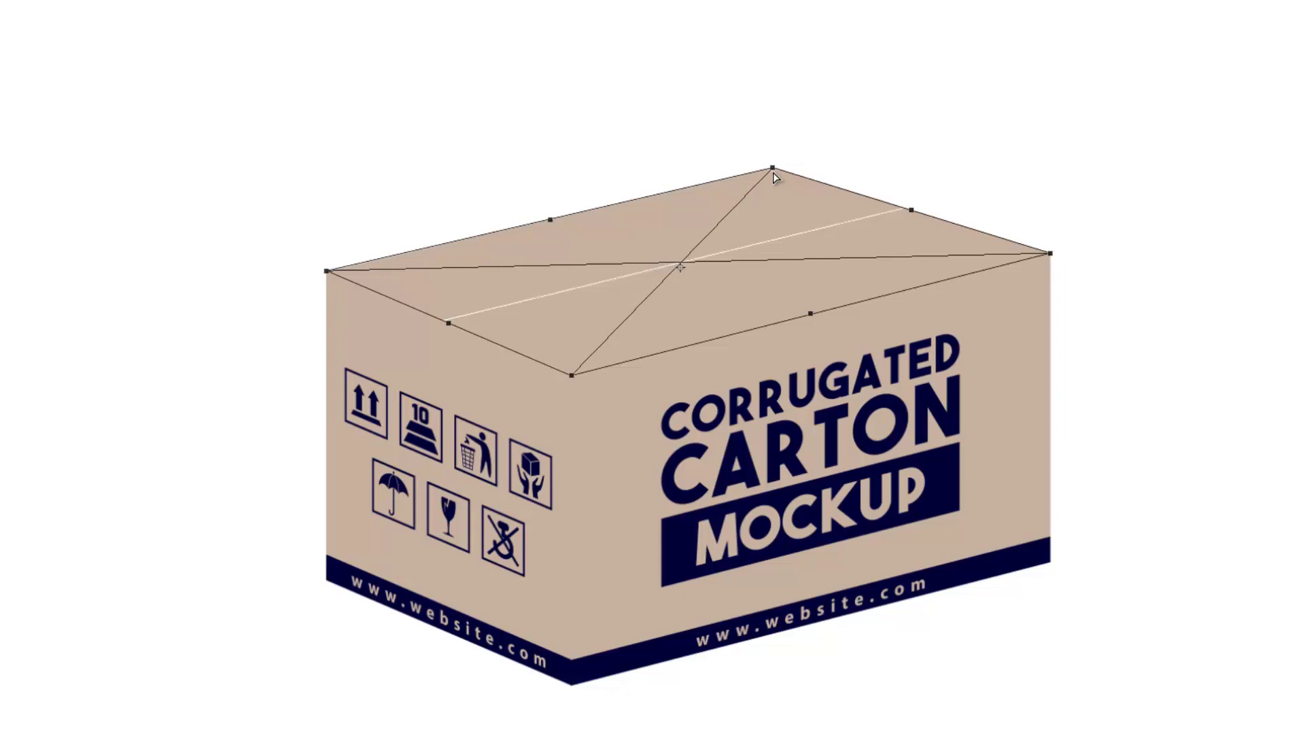
pyautogui.press('Return')
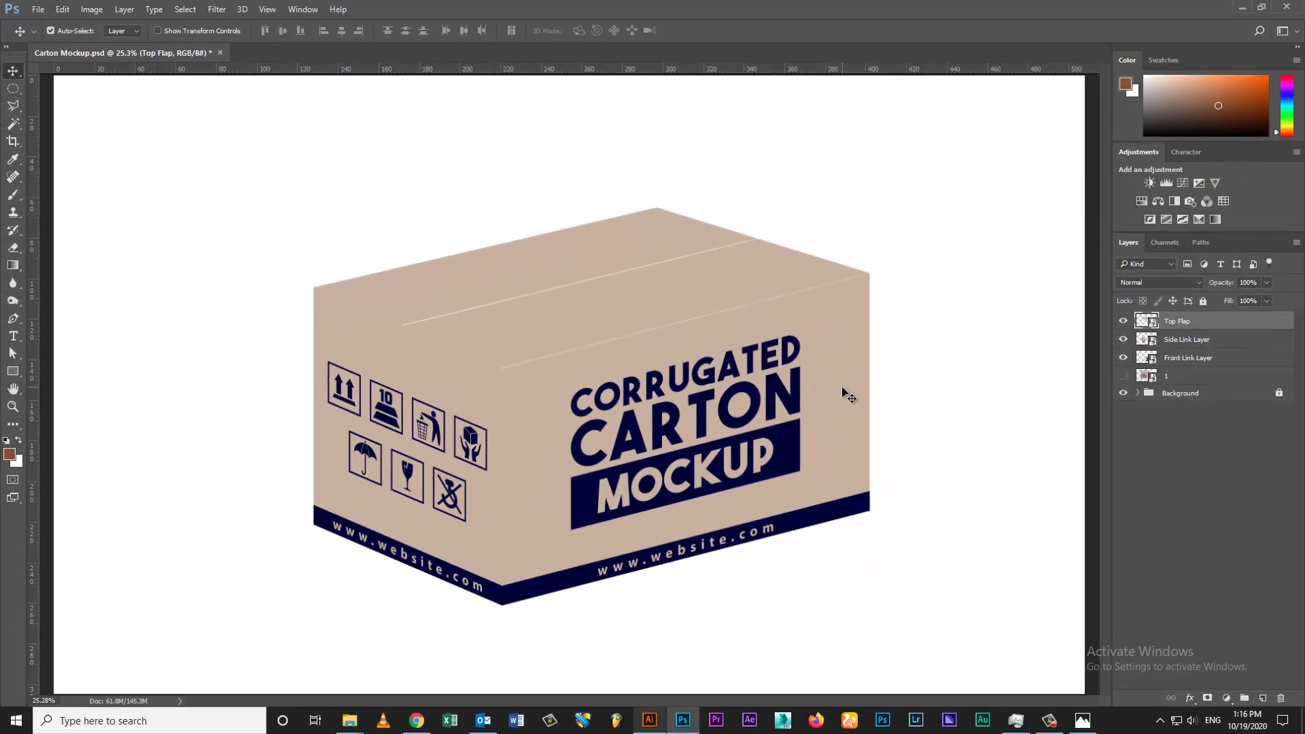
# Step: Skew the front panel so its right edge rises to the carton corner
pyautogui.click(843, 392)
pyautogui.hotkey('ctrl', 't')
pyautogui.rightClick(835, 393)
pyautogui.click(899, 476)
pyautogui.moveTo(871, 393); pyautogui.dragTo(874, 317)
pyautogui.press('Return')
# Step: Distort the side panel, raising its left edge to match the front panel
pyautogui.click(1186, 339)
pyautogui.hotkey('ctrl', 't')
pyautogui.rightClick(396, 419)
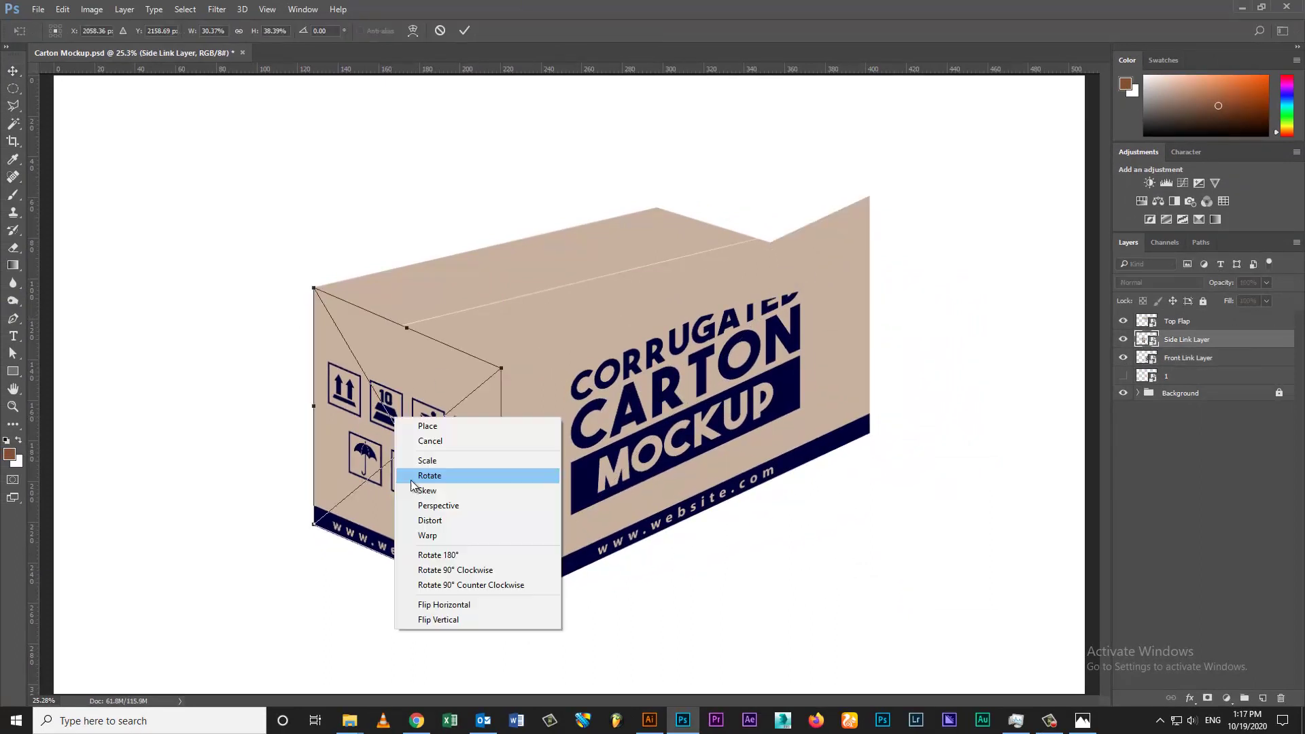
pyautogui.click(429, 520)
pyautogui.moveTo(314, 405); pyautogui.dragTo(320, 366)
pyautogui.press('Return')
# Step: Move the top flap into place and pin its corners to the box corners
pyautogui.moveTo(523, 311); pyautogui.dragTo(529, 318)
pyautogui.hotkey('ctrl', 't')
pyautogui.moveTo(870, 271); pyautogui.dragTo(869, 196)
pyautogui.moveTo(313, 287); pyautogui.dragTo(313, 248)
pyautogui.moveTo(656, 208)
pyautogui.mouseDown()
pyautogui.moveTo(614, 138)
pyautogui.moveTo(678, 113)
pyautogui.moveTo(666, 98)
pyautogui.mouseUp()
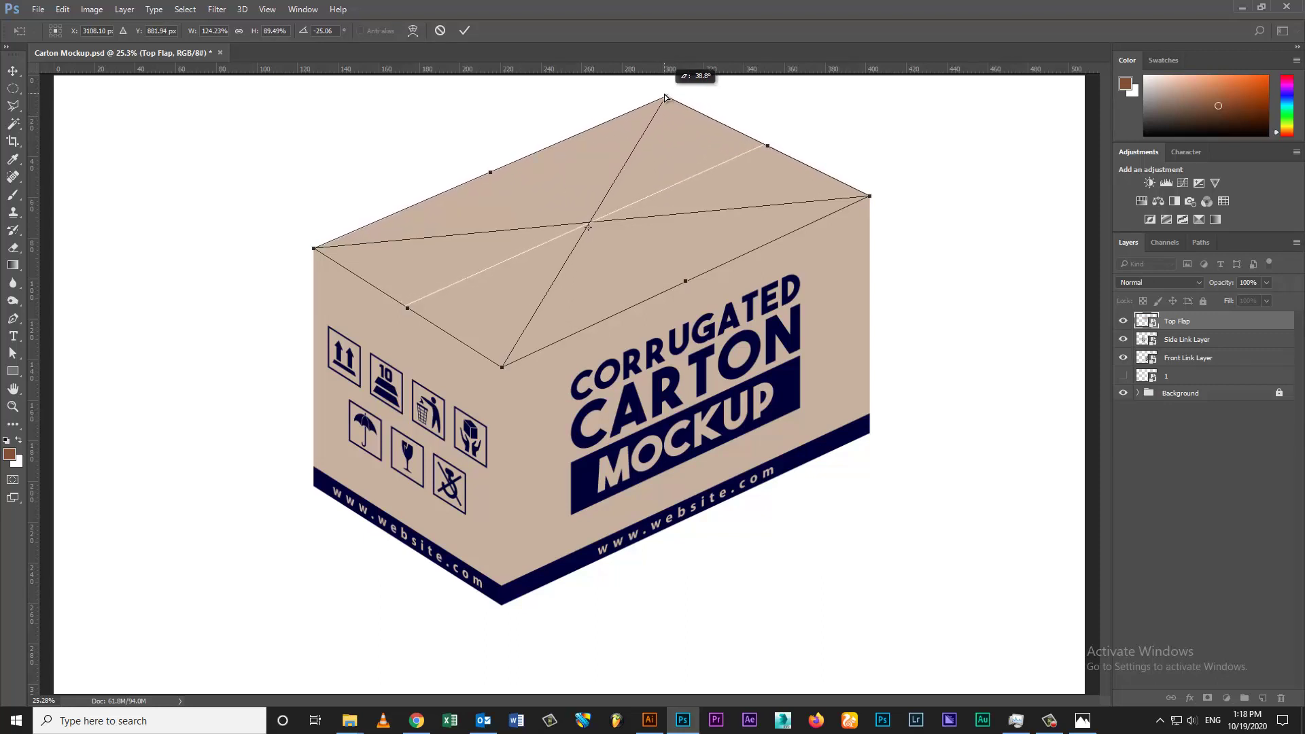
pyautogui.press('Return')
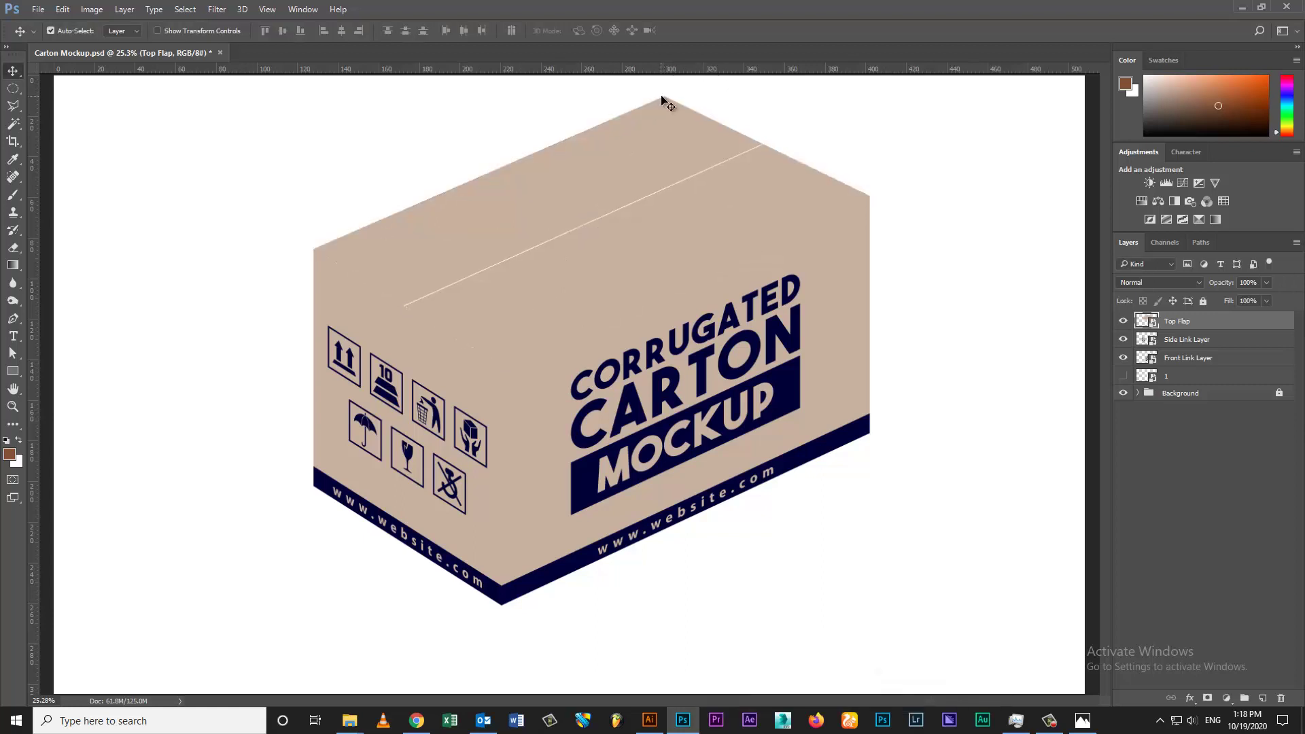
# Step: Skew the top flap, lowering its top and left corners onto the box
pyautogui.hotkey('ctrl', 't')
pyautogui.rightClick(666, 146)
pyautogui.click(670, 183)
pyautogui.moveTo(662, 97); pyautogui.dragTo(632, 139)
pyautogui.moveTo(306, 255)
pyautogui.mouseDown()
pyautogui.moveTo(314, 271)
pyautogui.moveTo(313, 252)
pyautogui.mouseUp()
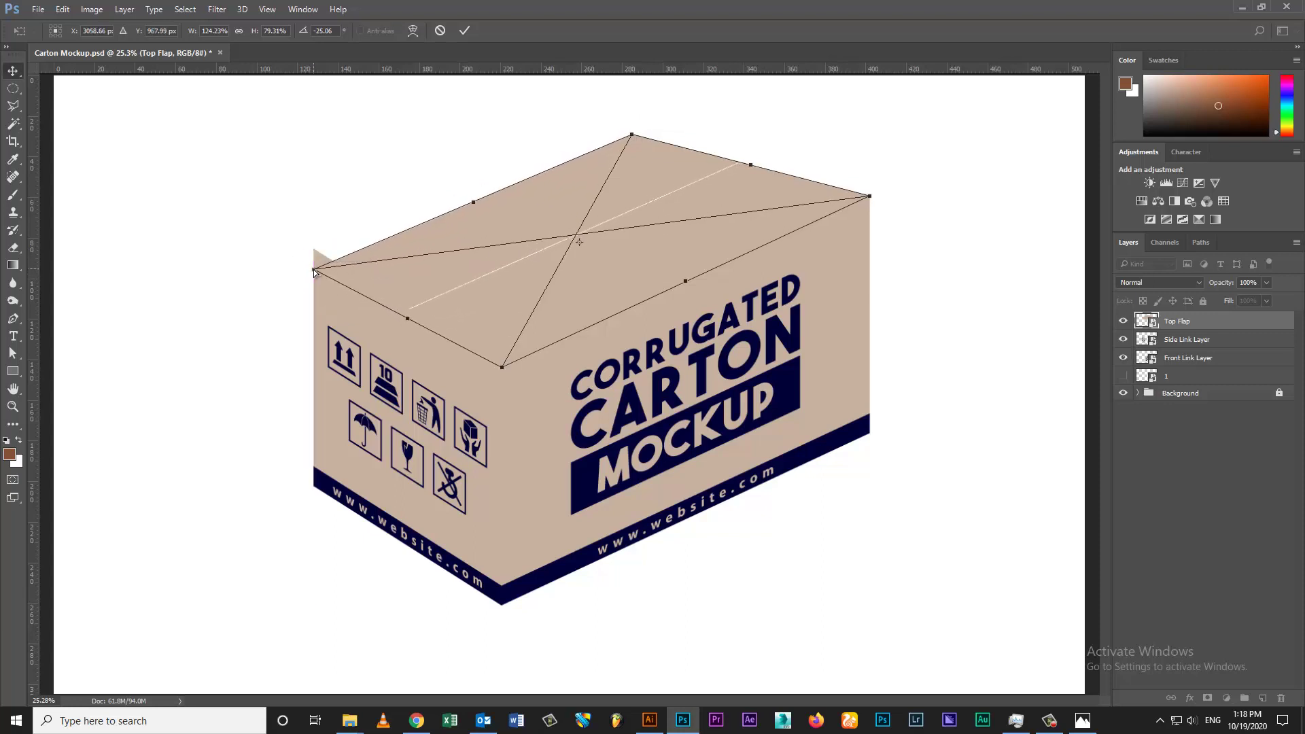
pyautogui.press('Return')
# Step: Skew the side panel's left edge down and stretch it further left
pyautogui.keyDown('ctrl'); pyautogui.click(345, 384); pyautogui.keyUp('ctrl')
pyautogui.hotkey('ctrl', 't')
pyautogui.rightClick(345, 384)
pyautogui.click(381, 459)
pyautogui.moveTo(313, 367); pyautogui.dragTo(313, 389)
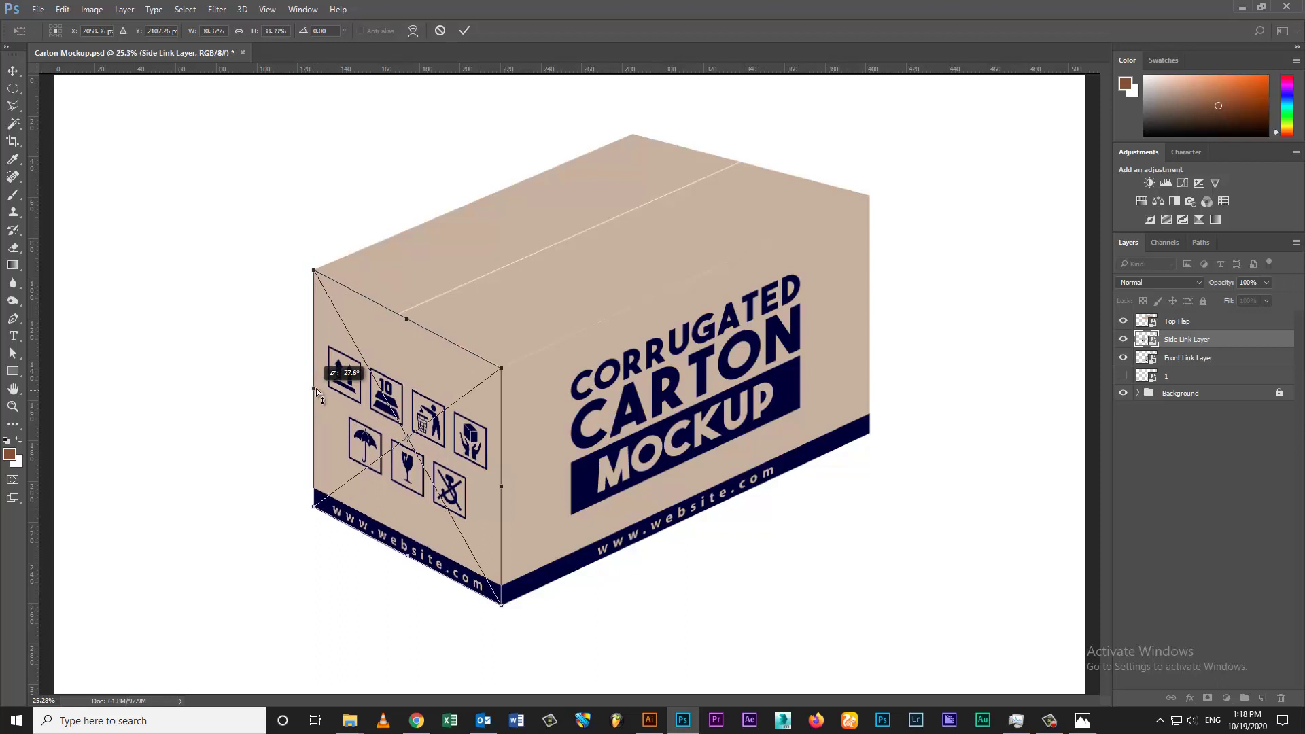
pyautogui.rightClick(319, 379)
pyautogui.click(408, 429)
pyautogui.moveTo(303, 387); pyautogui.dragTo(294, 387)
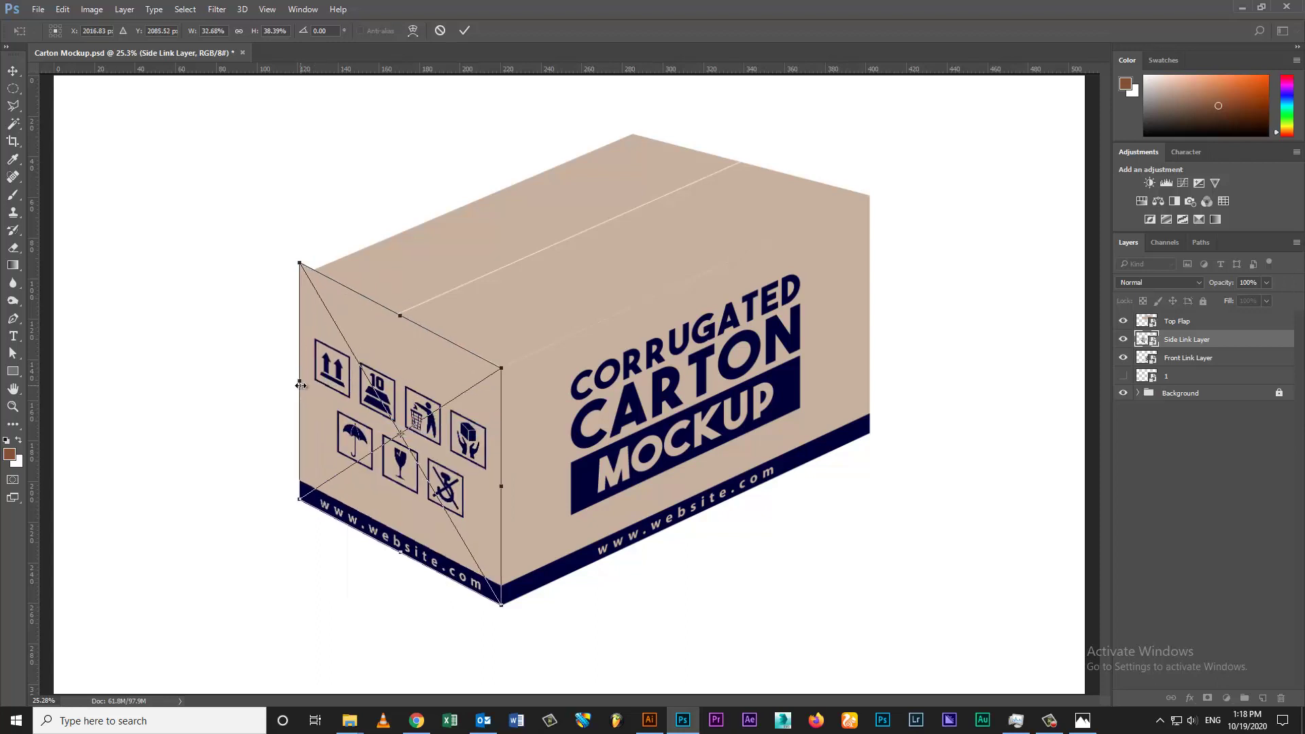
pyautogui.press('Return')
# Step: Pull the top flap's left edge to line up with the side panel
pyautogui.keyDown('ctrl'); pyautogui.click(451, 286); pyautogui.keyUp('ctrl')
pyautogui.hotkey('ctrl', 't')
pyautogui.moveTo(476, 203); pyautogui.dragTo(459, 192)
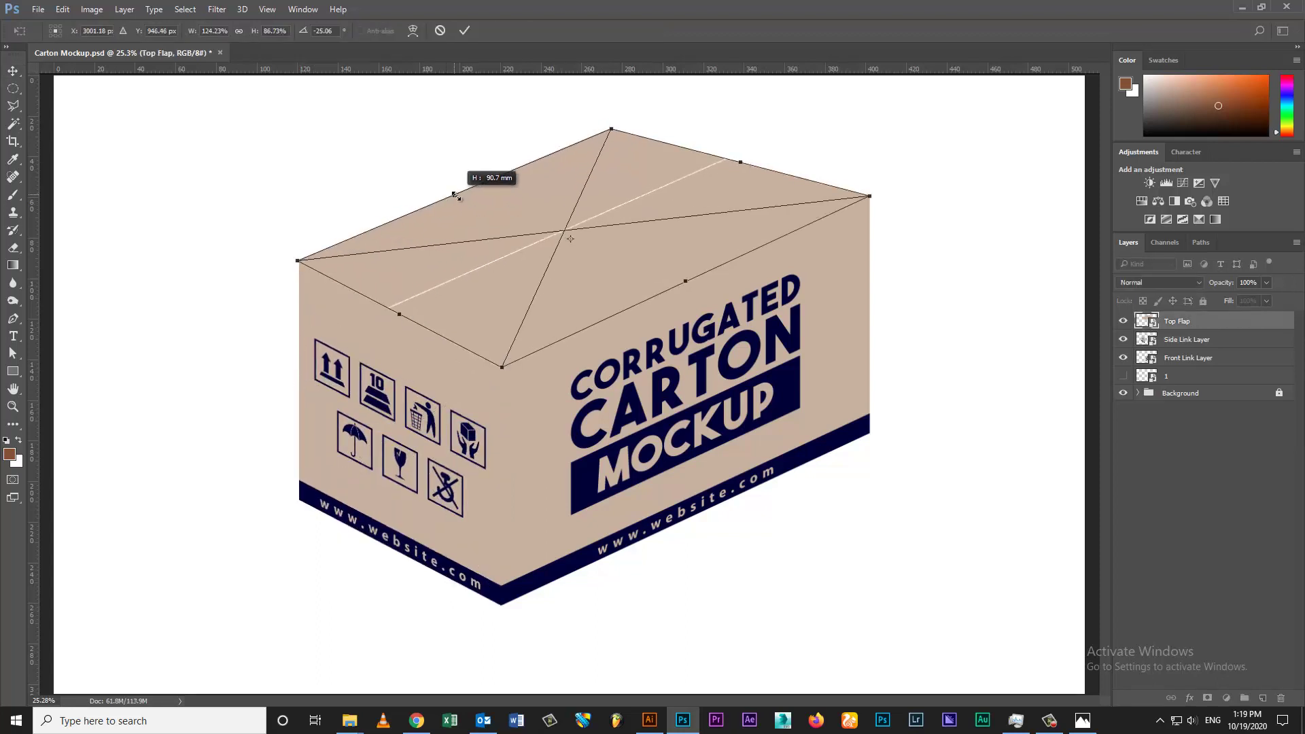
pyautogui.press('Return')
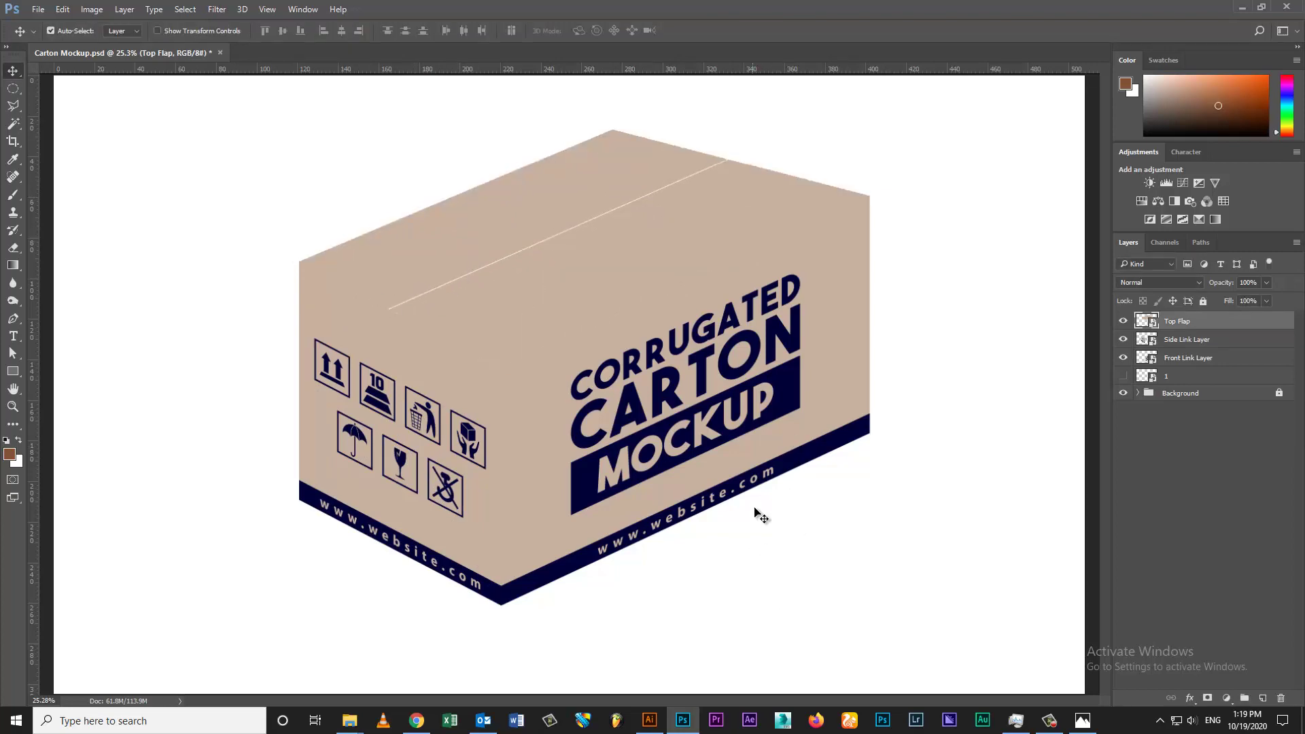
# Step: Distort the top flap's left corner into alignment, then zoom in to check it
pyautogui.hotkey('ctrl', 't')
pyautogui.scroll(5, 399, 277)
pyautogui.scroll(2, 731, 394)
pyautogui.rightClick(732, 394)
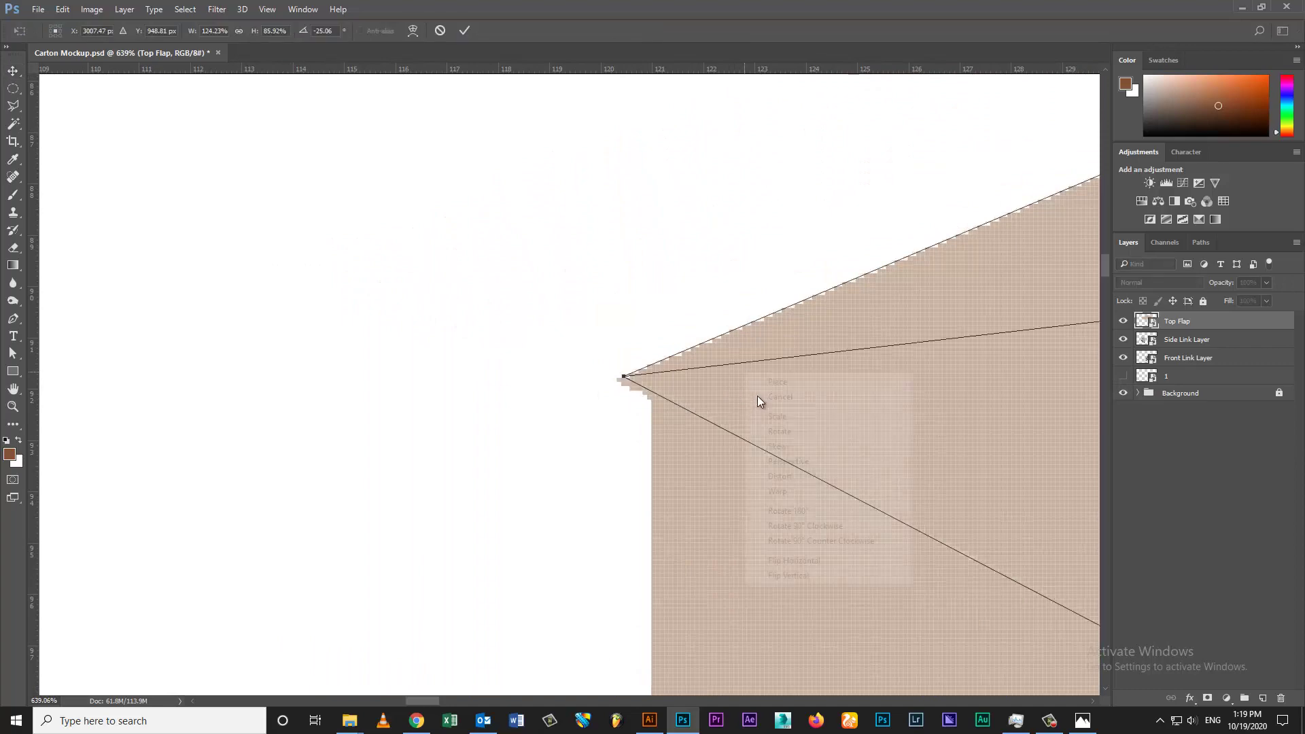
pyautogui.click(758, 396)
pyautogui.moveTo(621, 384)
pyautogui.mouseDown()
pyautogui.moveTo(656, 389)
pyautogui.moveTo(612, 222)
pyautogui.mouseUp()
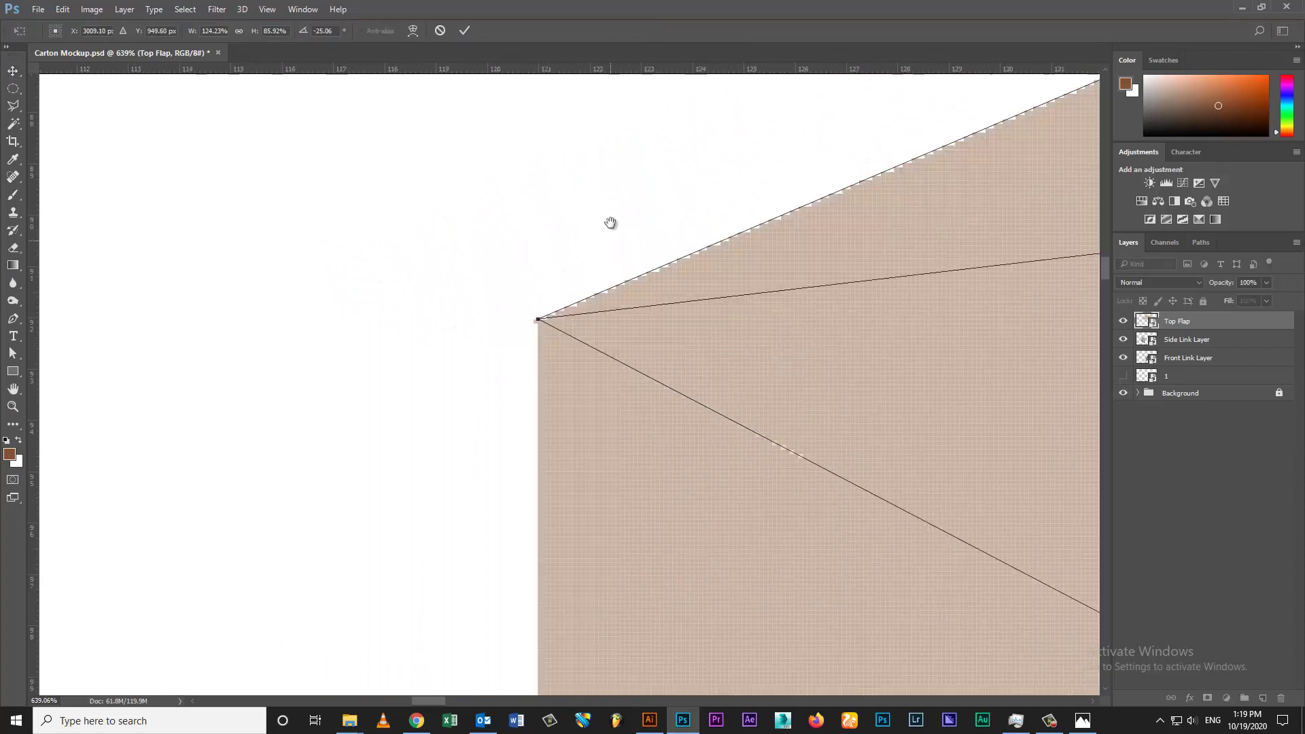
pyautogui.moveTo(529, 464); pyautogui.dragTo(510, 373)
pyautogui.moveTo(574, 411)
pyautogui.mouseDown()
pyautogui.moveTo(457, 349)
pyautogui.moveTo(437, 367)
pyautogui.mouseUp()
pyautogui.hotkey('ctrl', '0')
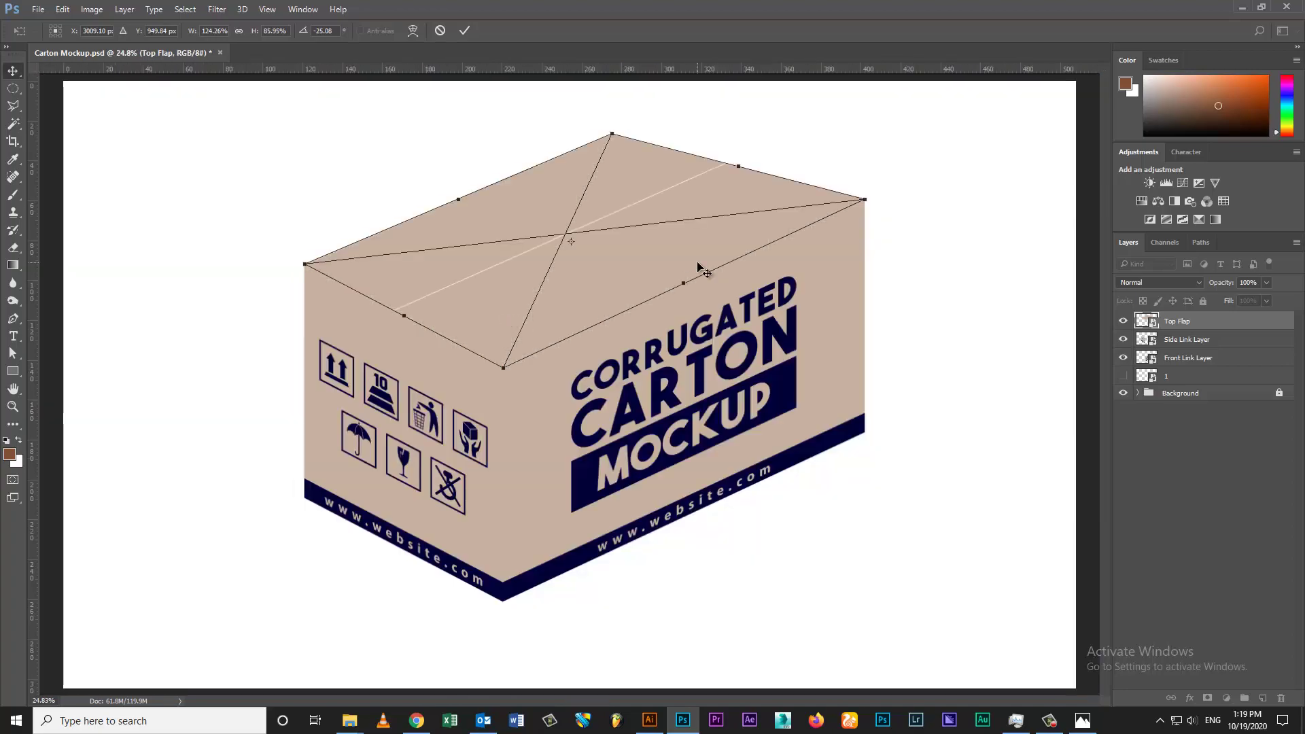
pyautogui.press('Return')
pyautogui.press('z')
pyautogui.click(865, 198)
# Step: Distort the Front Link Layer to lift its bottom-right corner slightly
pyautogui.press('v')
pyautogui.hotkey('ctrl', '0')
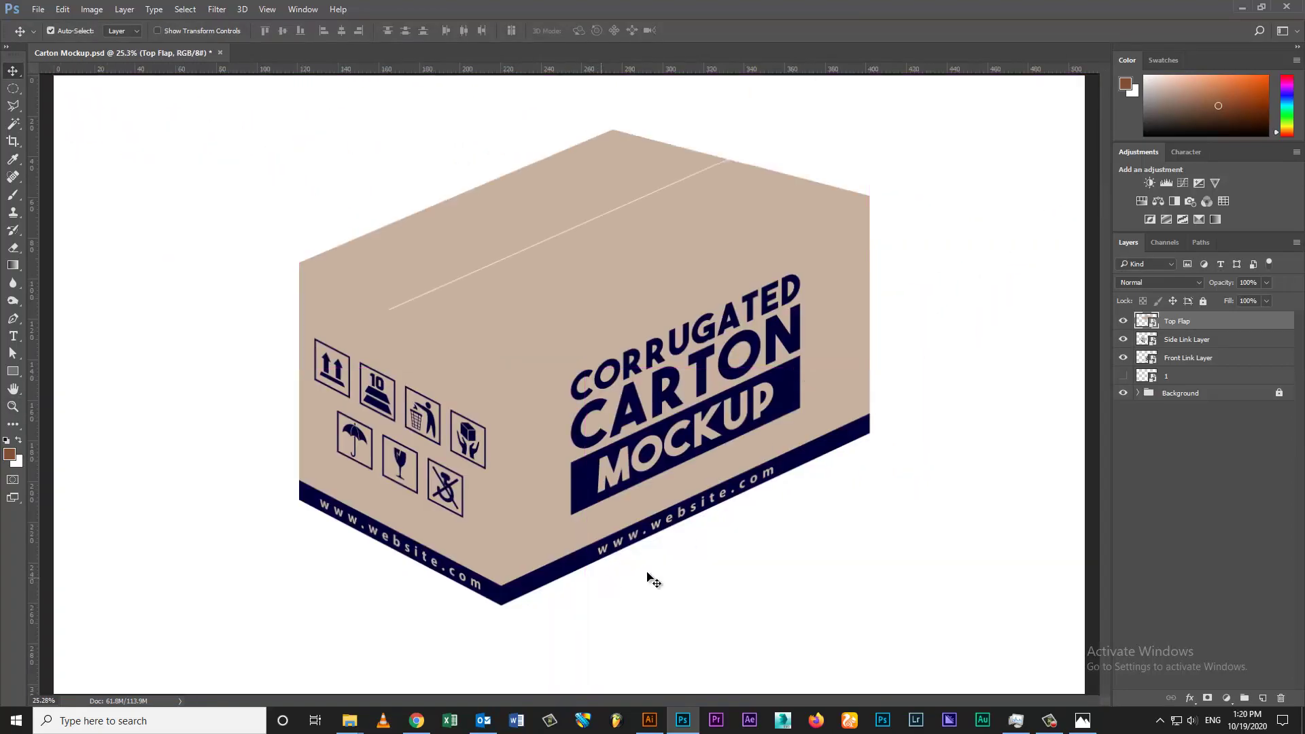
pyautogui.click(653, 245)
pyautogui.click(860, 371)
pyautogui.hotkey('ctrl', 't')
pyautogui.rightClick(875, 368)
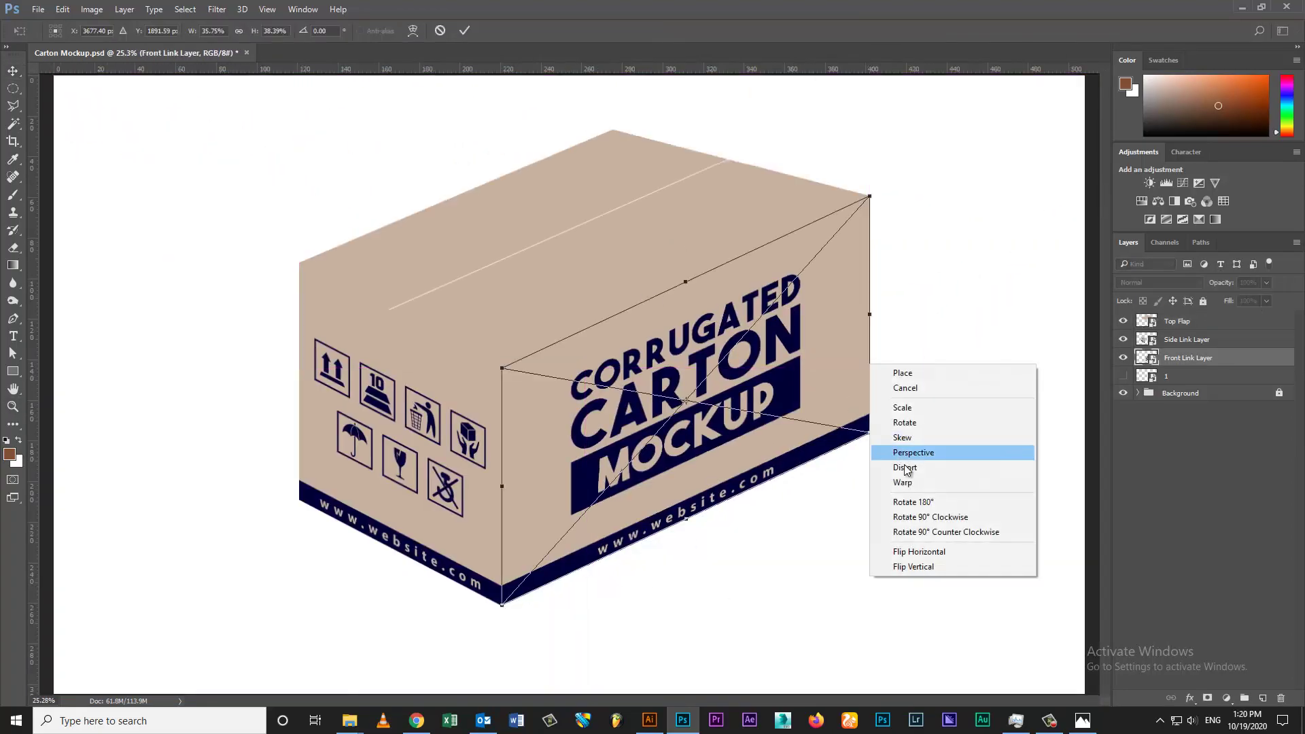
pyautogui.click(897, 451)
pyautogui.moveTo(872, 429); pyautogui.dragTo(871, 422)
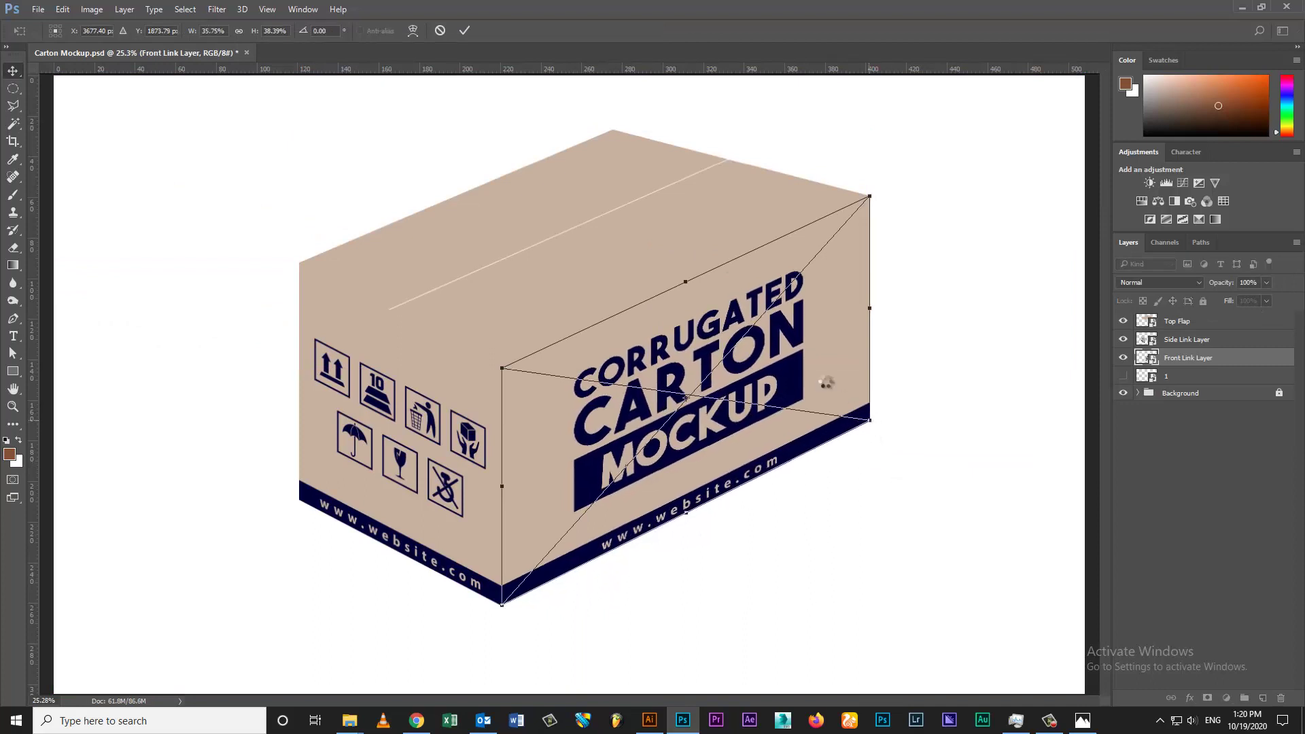
pyautogui.press('Return')
# Step: Scale the Top Flap, Side Link and Front Link layers together to about 86% and move them down
pyautogui.keyDown('shift'); pyautogui.click(1210, 320); pyautogui.keyUp('shift')
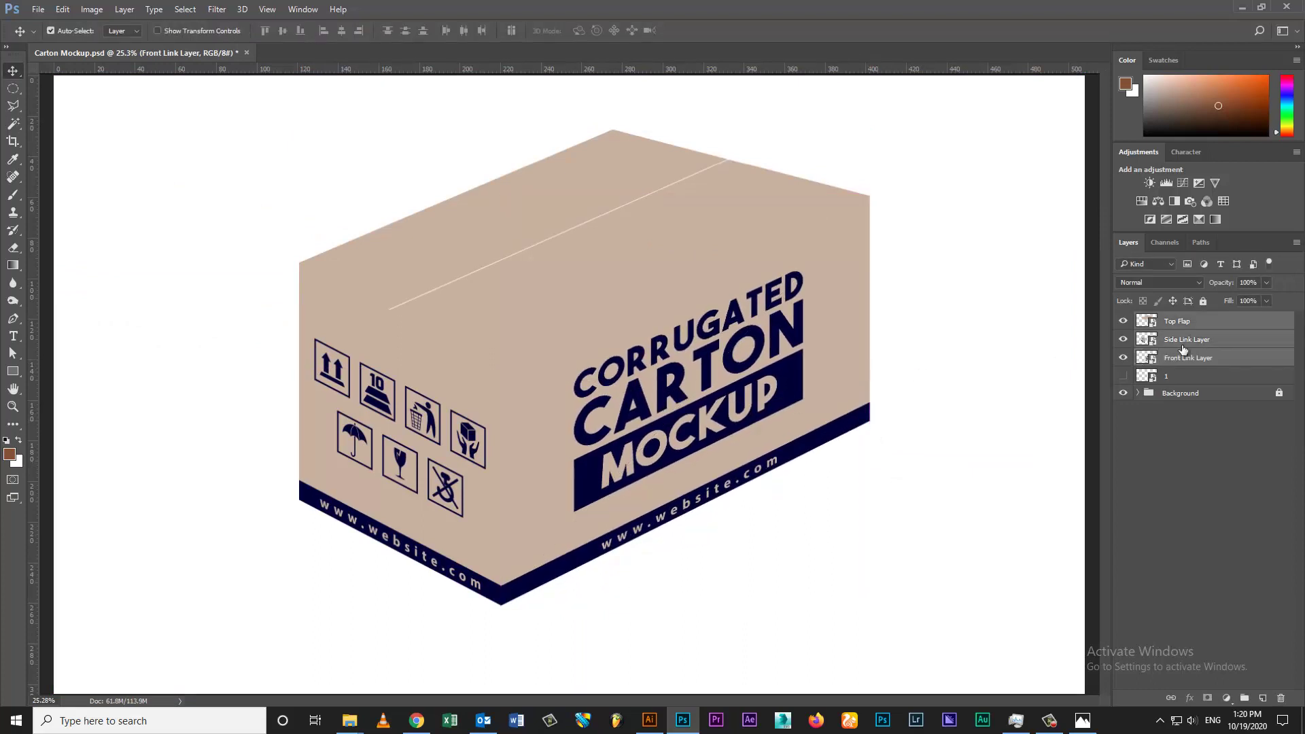
pyautogui.hotkey('ctrl', 't')
pyautogui.moveTo(871, 128); pyautogui.dragTo(824, 175)
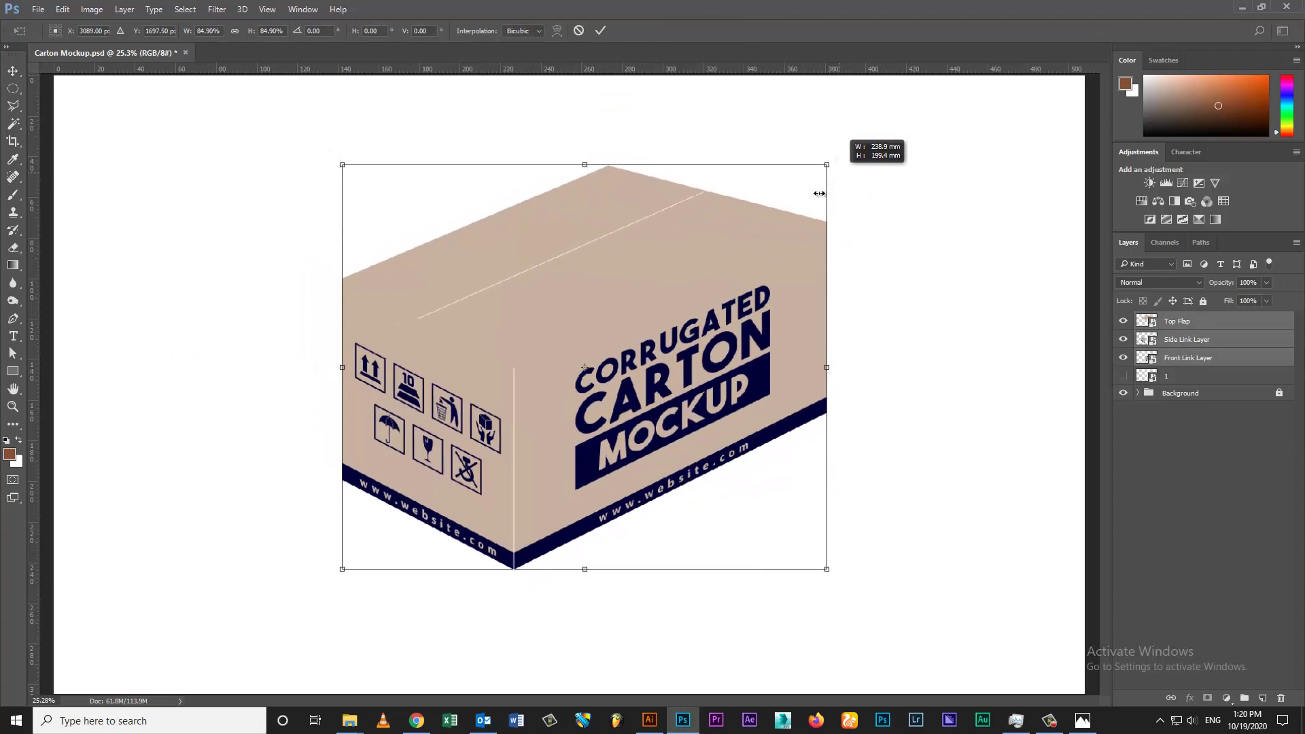
pyautogui.moveTo(704, 279); pyautogui.dragTo(714, 289)
pyautogui.press('Return')
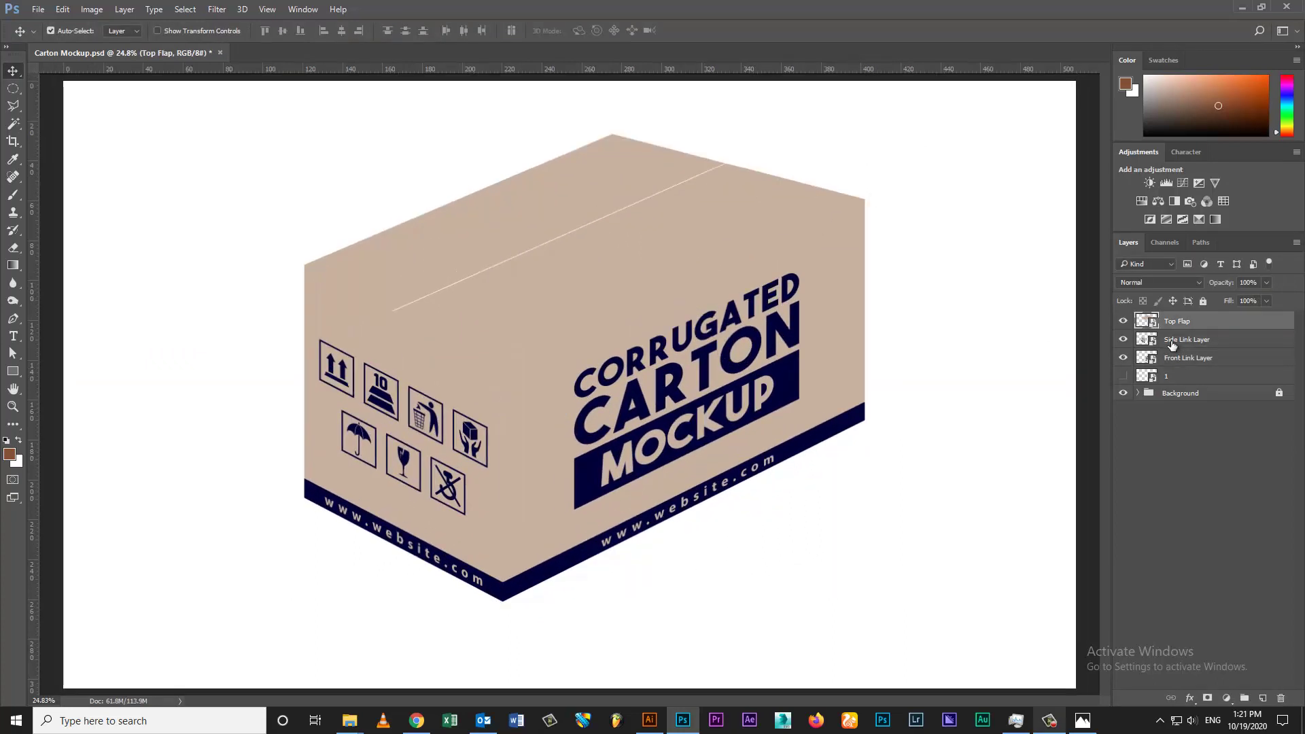
pyautogui.keyDown('shift'); pyautogui.click(1171, 363); pyautogui.keyUp('shift')
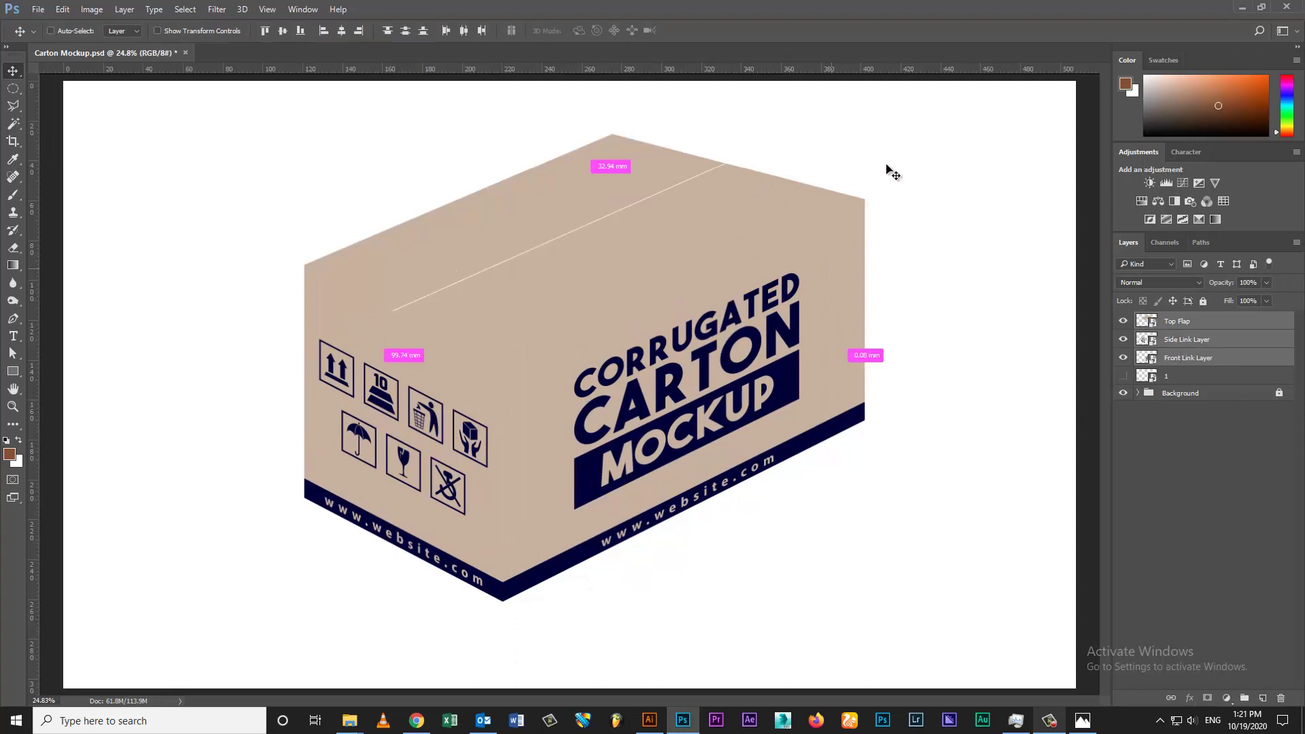
pyautogui.hotkey('ctrl', 't')
pyautogui.moveTo(877, 132); pyautogui.dragTo(832, 174)
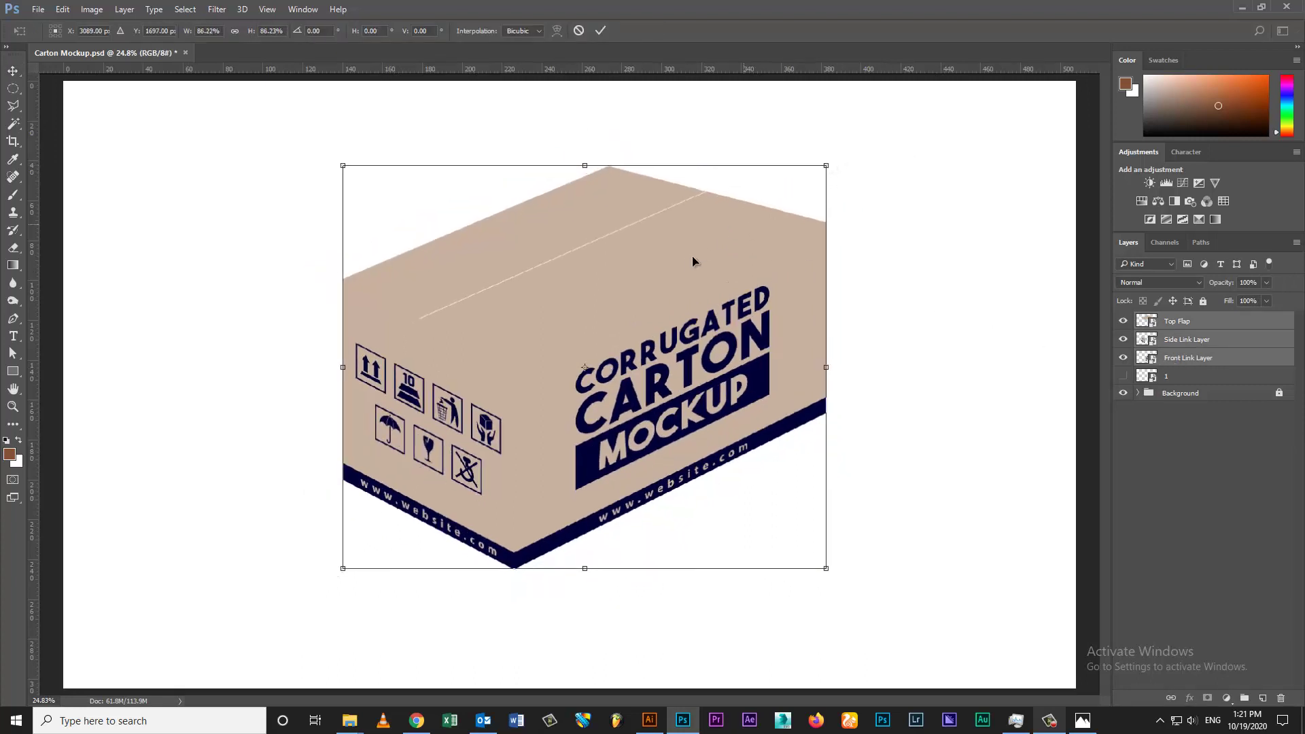
pyautogui.moveTo(692, 256); pyautogui.dragTo(688, 281)
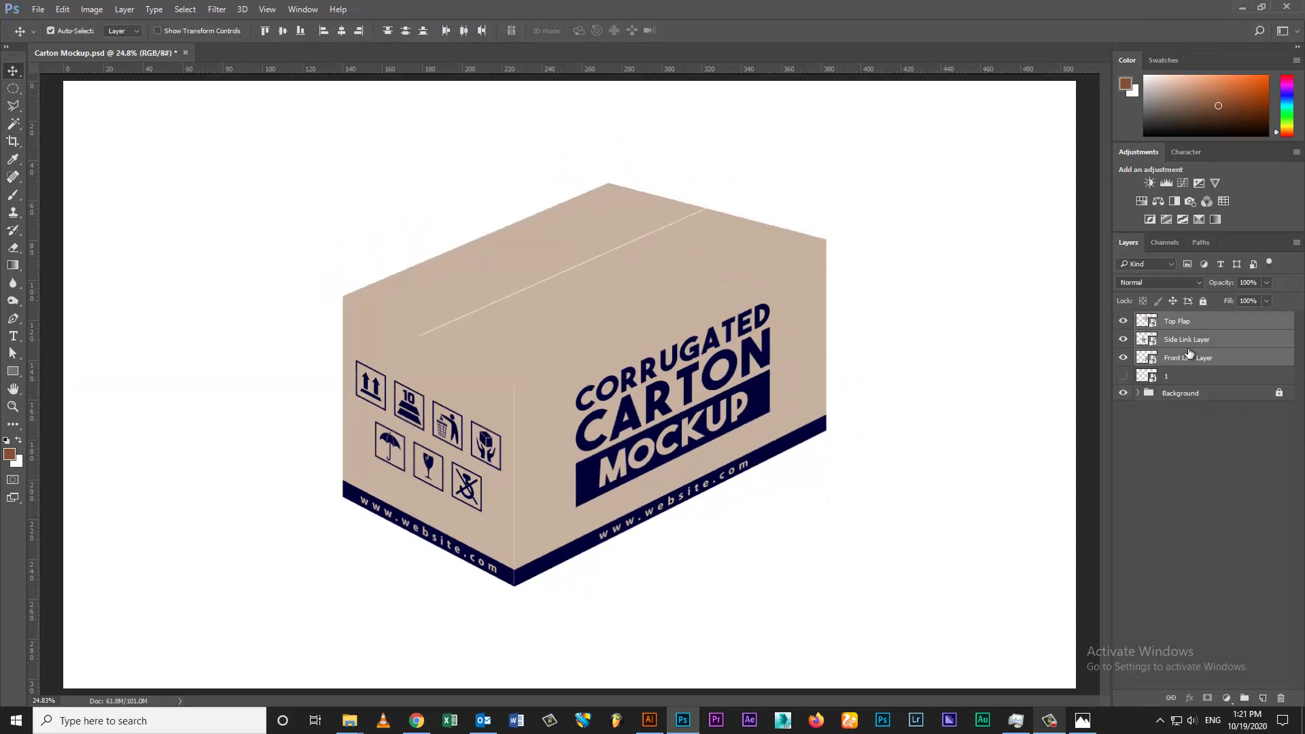
# Step: Warp the Top Flap slightly so the lid bends naturally over both carton faces
pyautogui.hotkey('ctrl', 't')
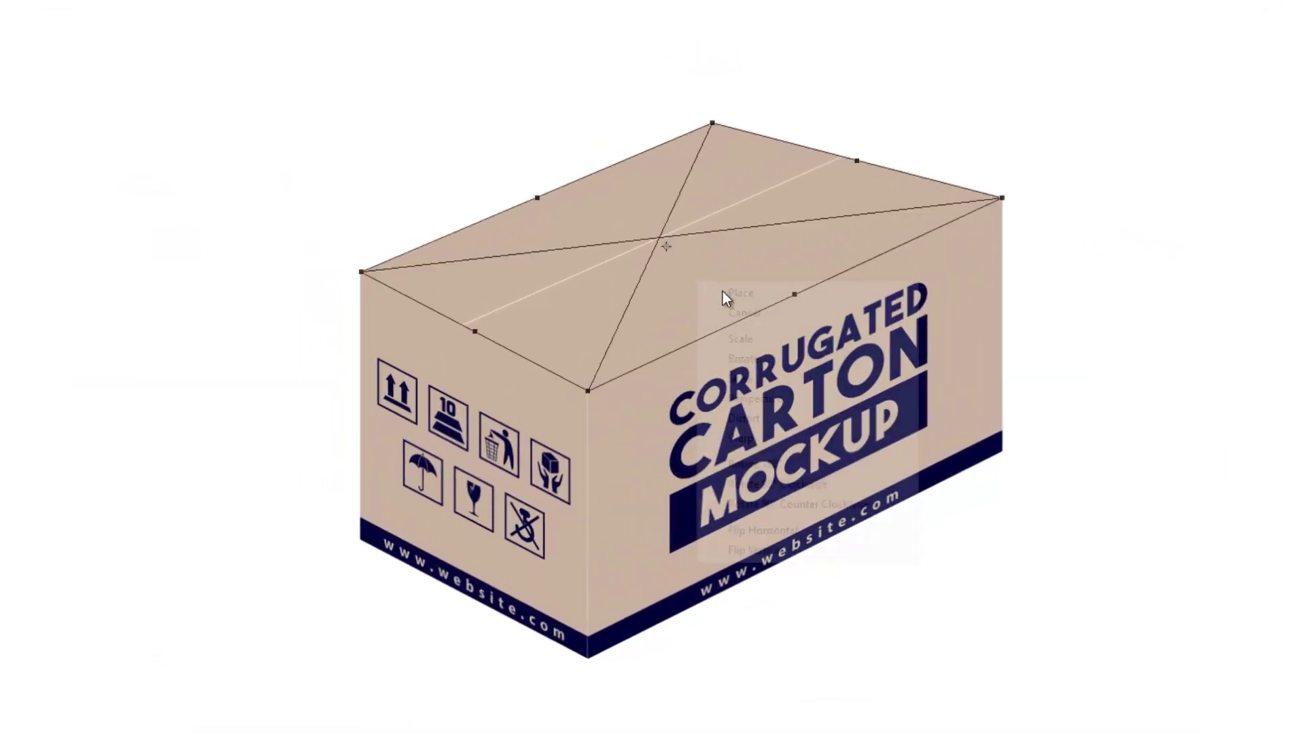
pyautogui.rightClick(698, 283)
pyautogui.click(765, 446)
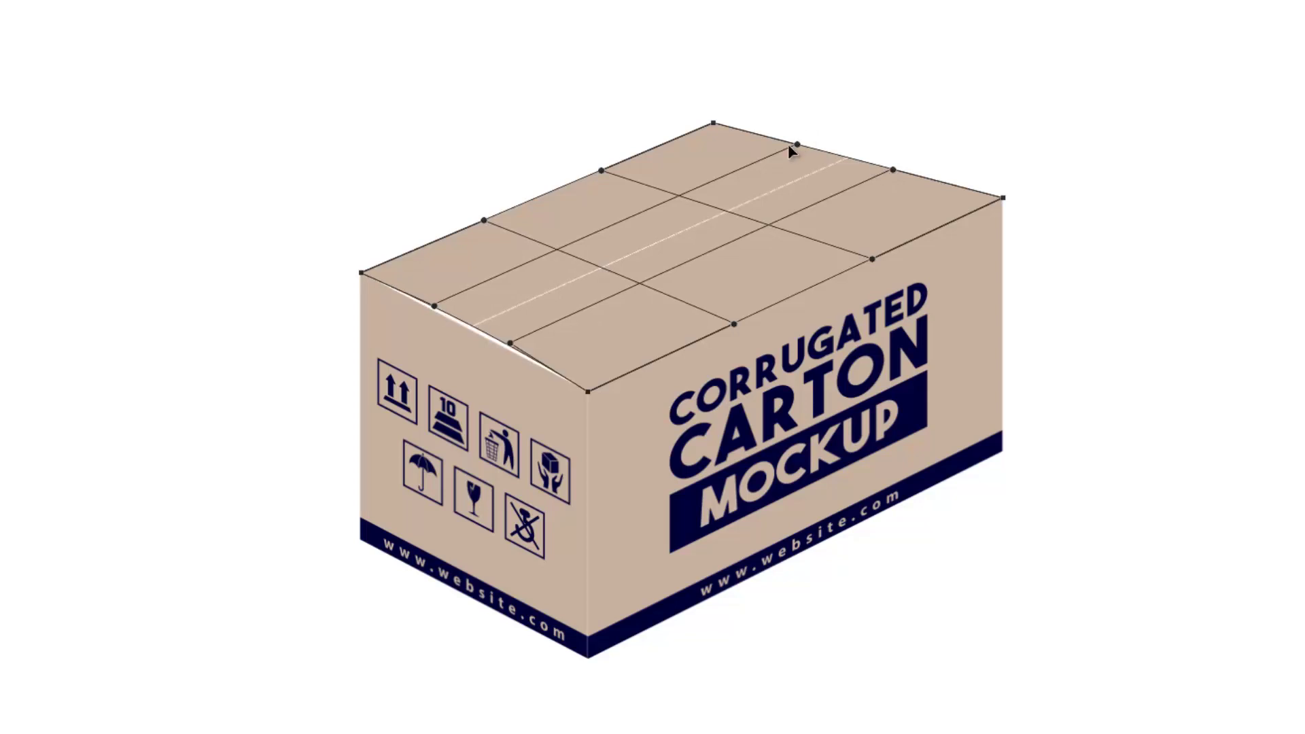
pyautogui.press('Return')
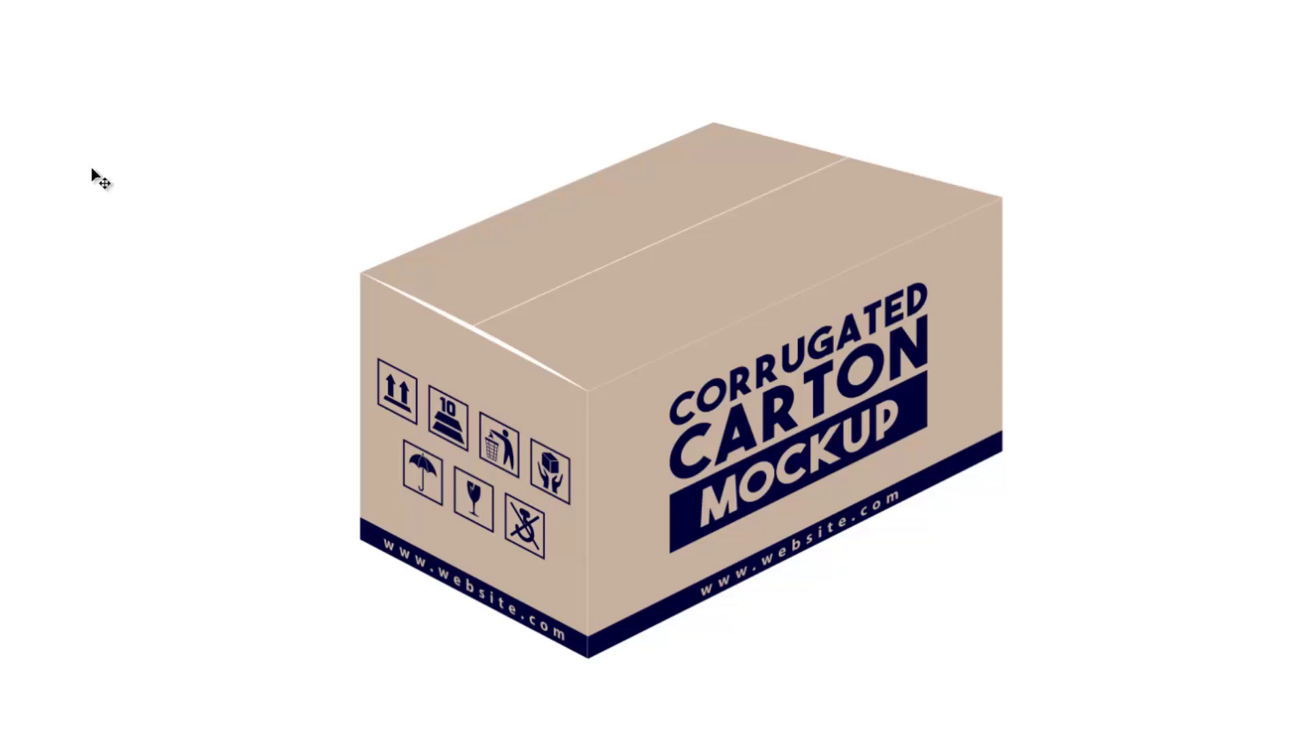
pyautogui.click(384, 278)
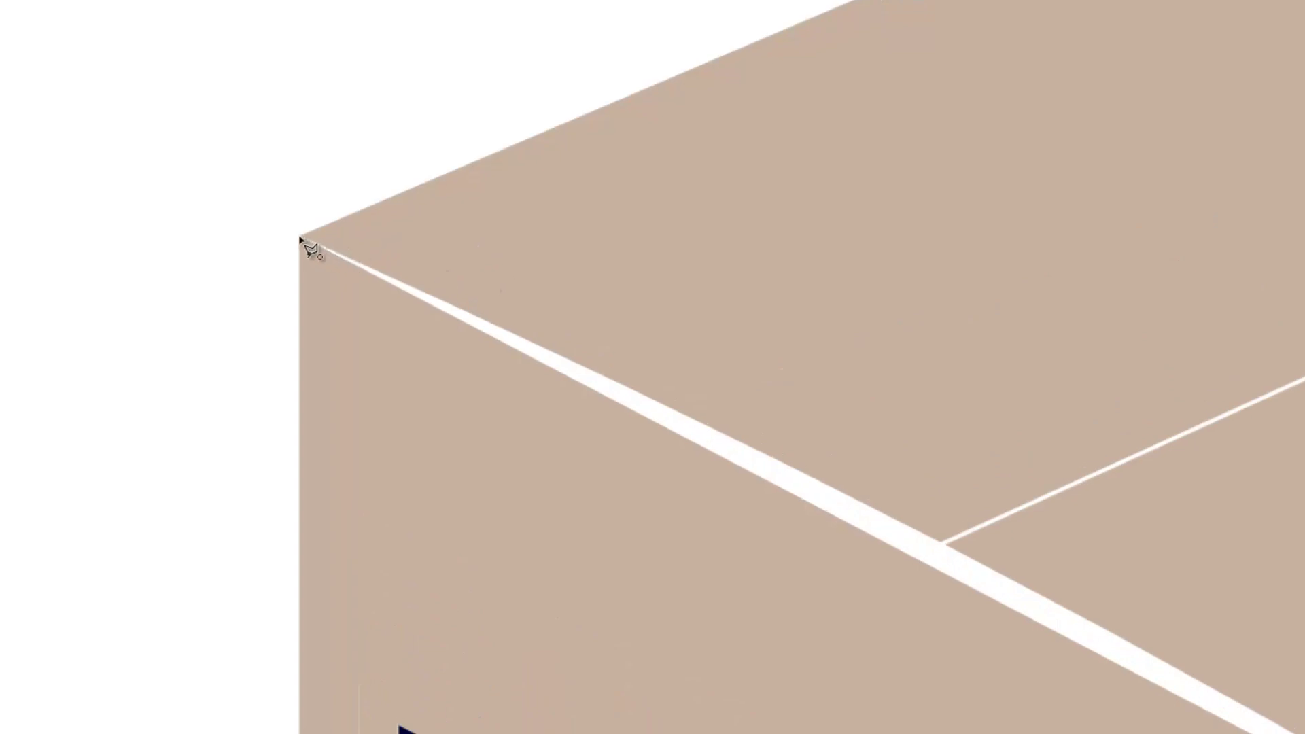
# Step: Trace a closed outline around the white gap along the lid's top seam
pyautogui.click(302, 234)
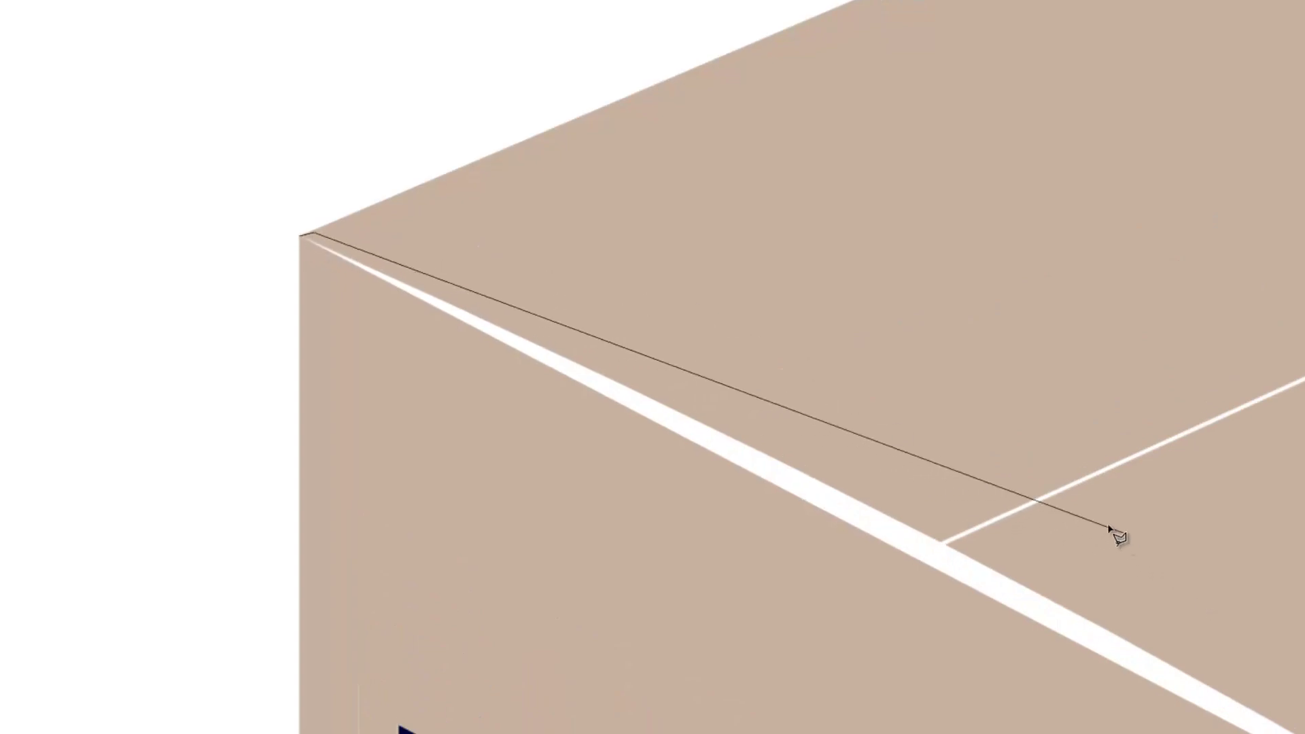
pyautogui.moveTo(982, 362)
pyautogui.mouseDown()
pyautogui.moveTo(500, 535)
pyautogui.moveTo(408, 528)
pyautogui.moveTo(256, 638)
pyautogui.mouseUp()
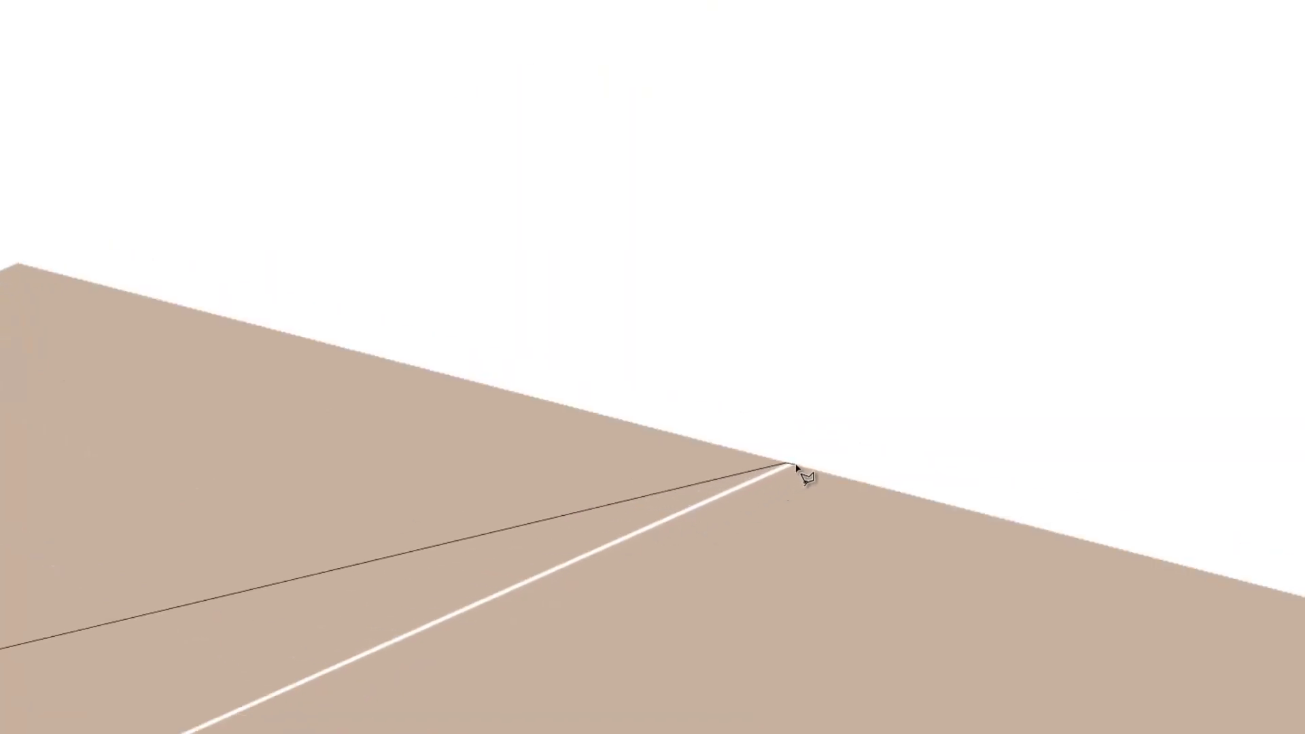
pyautogui.click(789, 464)
pyautogui.click(1033, 702)
pyautogui.moveTo(883, 617)
pyautogui.mouseDown()
pyautogui.moveTo(726, 647)
pyautogui.moveTo(1136, 181)
pyautogui.mouseUp()
pyautogui.moveTo(245, 483); pyautogui.dragTo(985, 320)
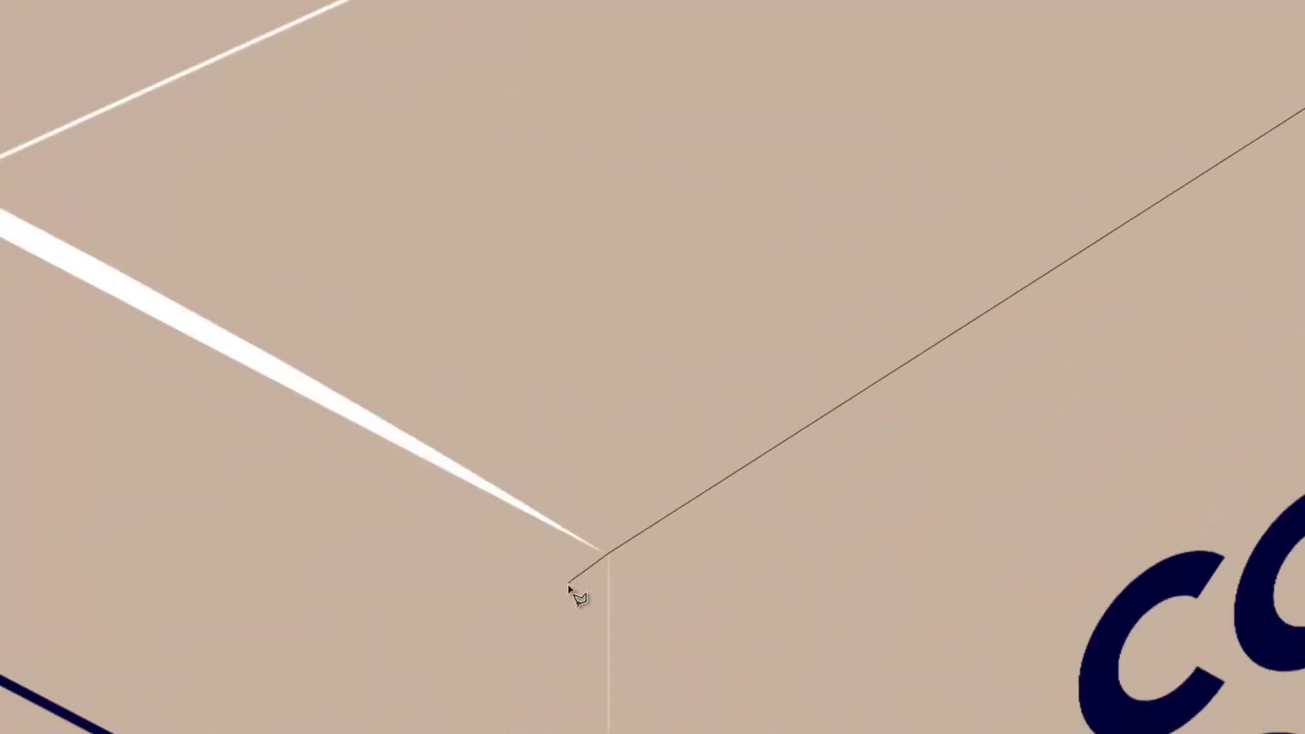
pyautogui.click(338, 565)
pyautogui.moveTo(938, 615); pyautogui.dragTo(1141, 670)
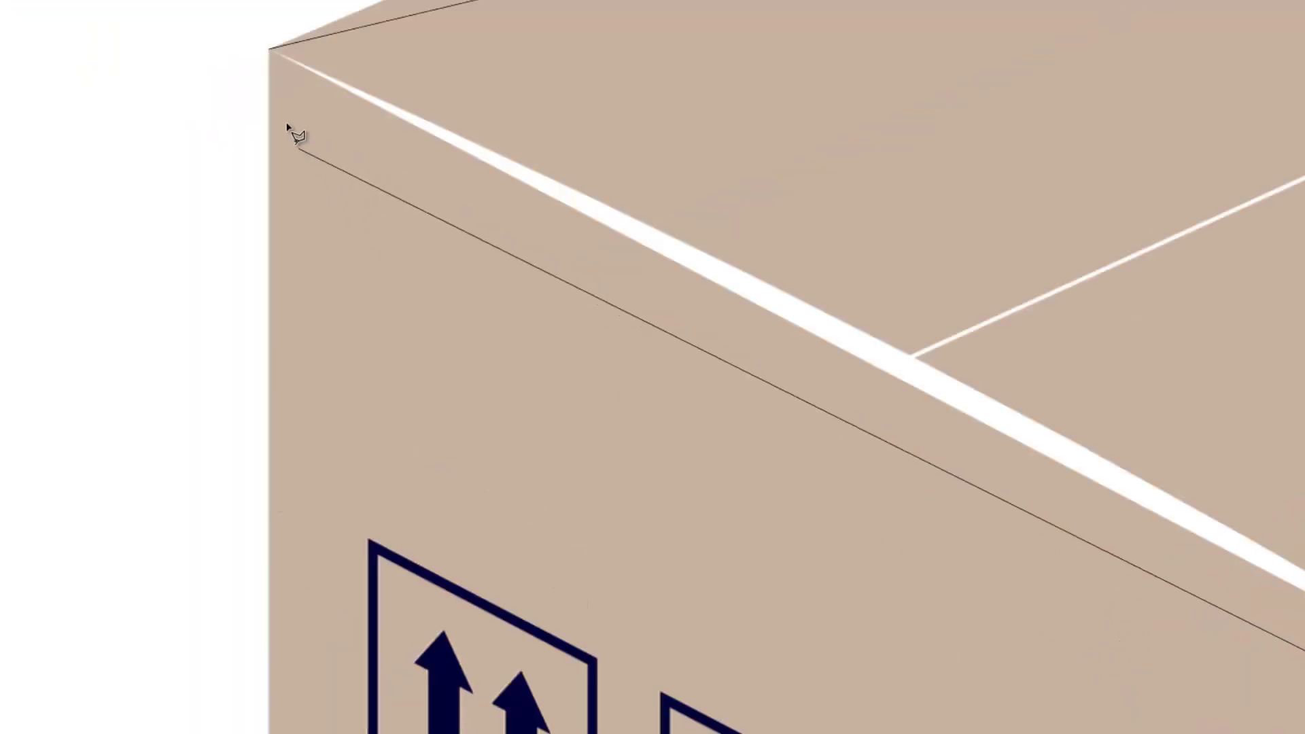
pyautogui.click(288, 96)
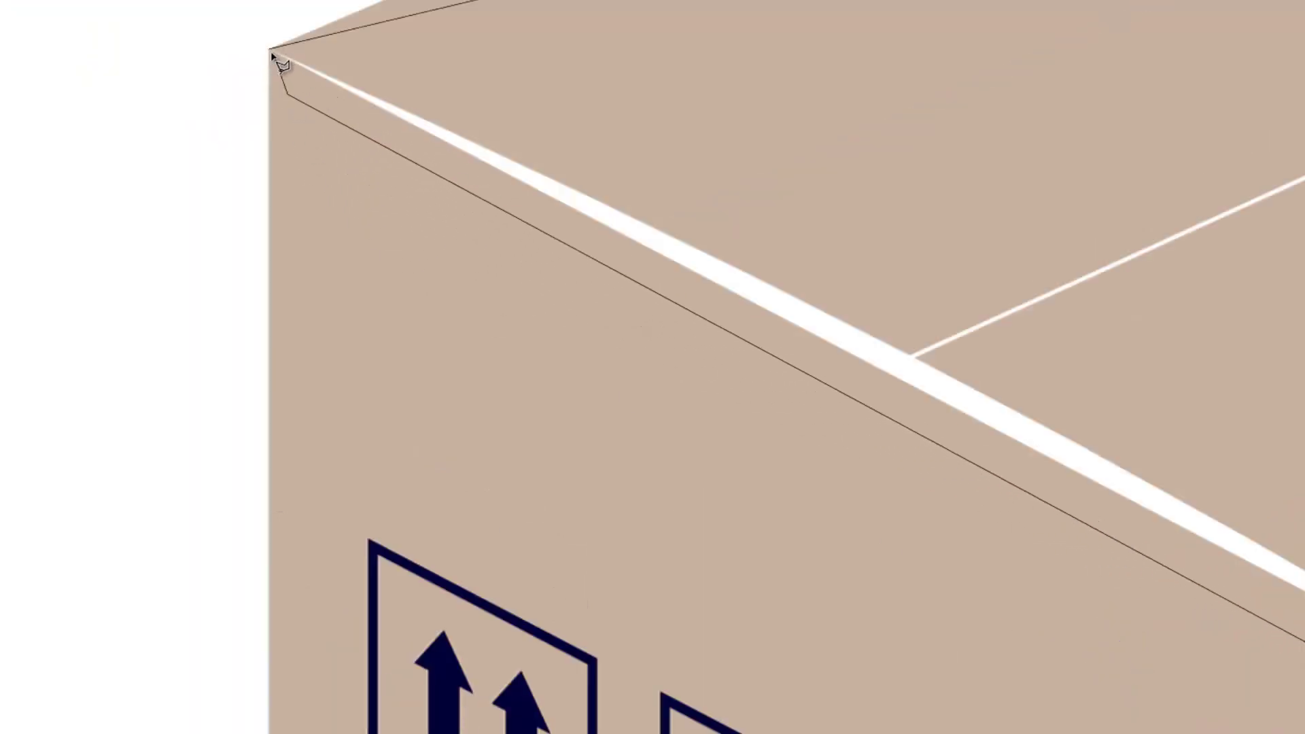
pyautogui.click(271, 51)
# Step: Turn the seam outline into a selection, fill it with dark shadow, and deselect
pyautogui.hotkey('ctrl', 'Return')
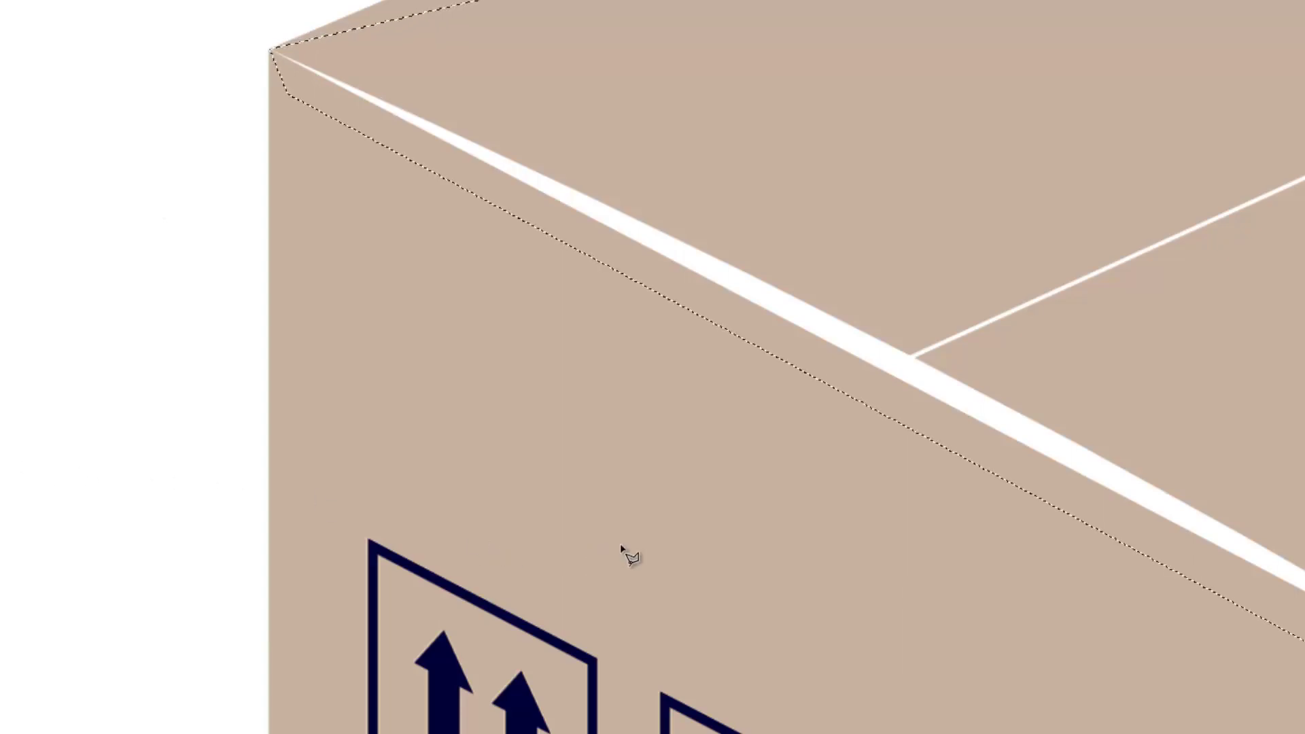
pyautogui.hotkey('alt', 'BackSpace')
pyautogui.hotkey('ctrl', 'd')
pyautogui.hotkey('ctrl', '0')
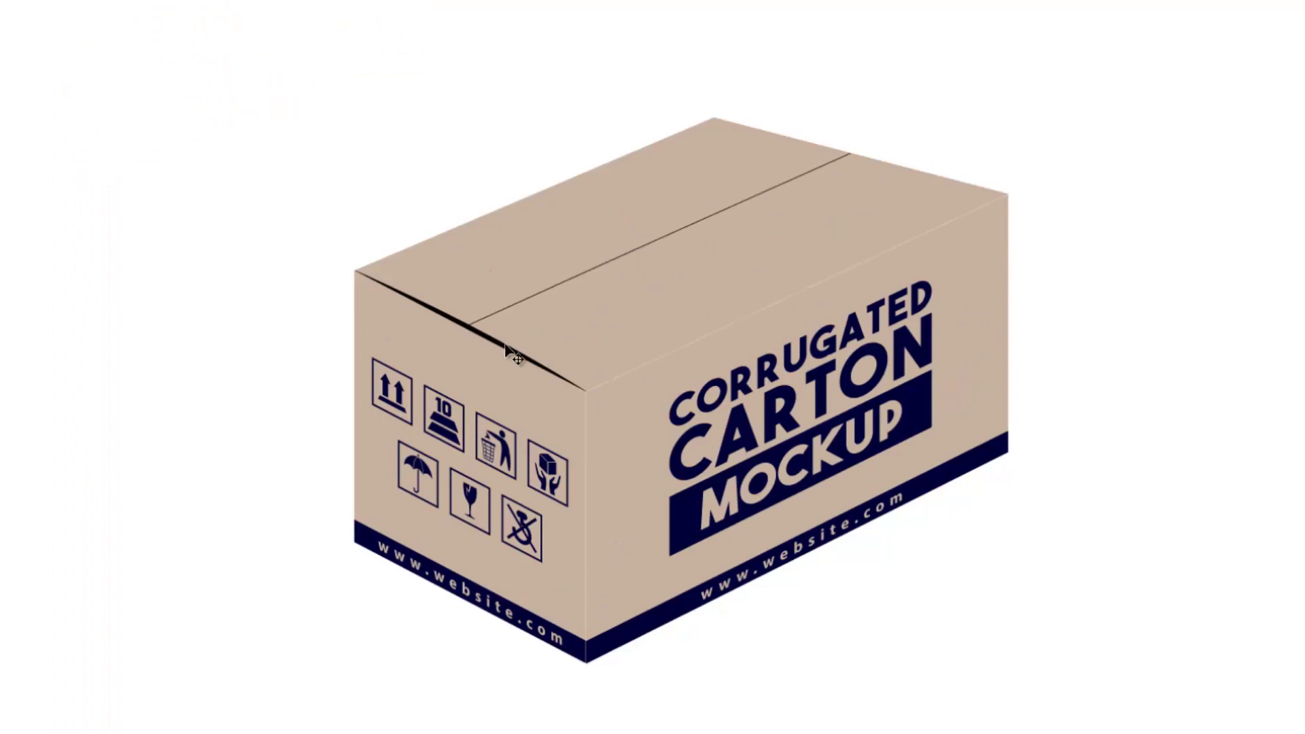
# Step: Delete Layer 3, then duplicate the Front Link Layer and rasterize the copy
pyautogui.moveTo(511, 270); pyautogui.dragTo(518, 270)
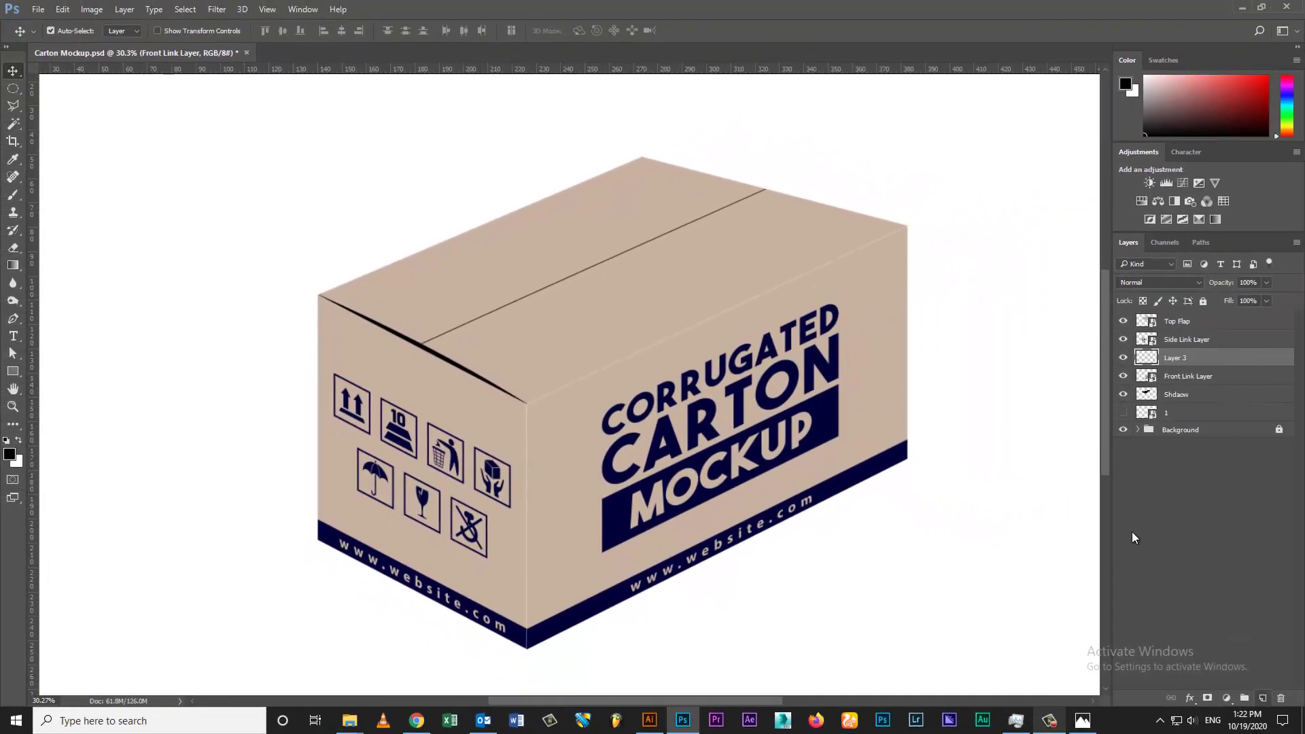
pyautogui.press('Delete')
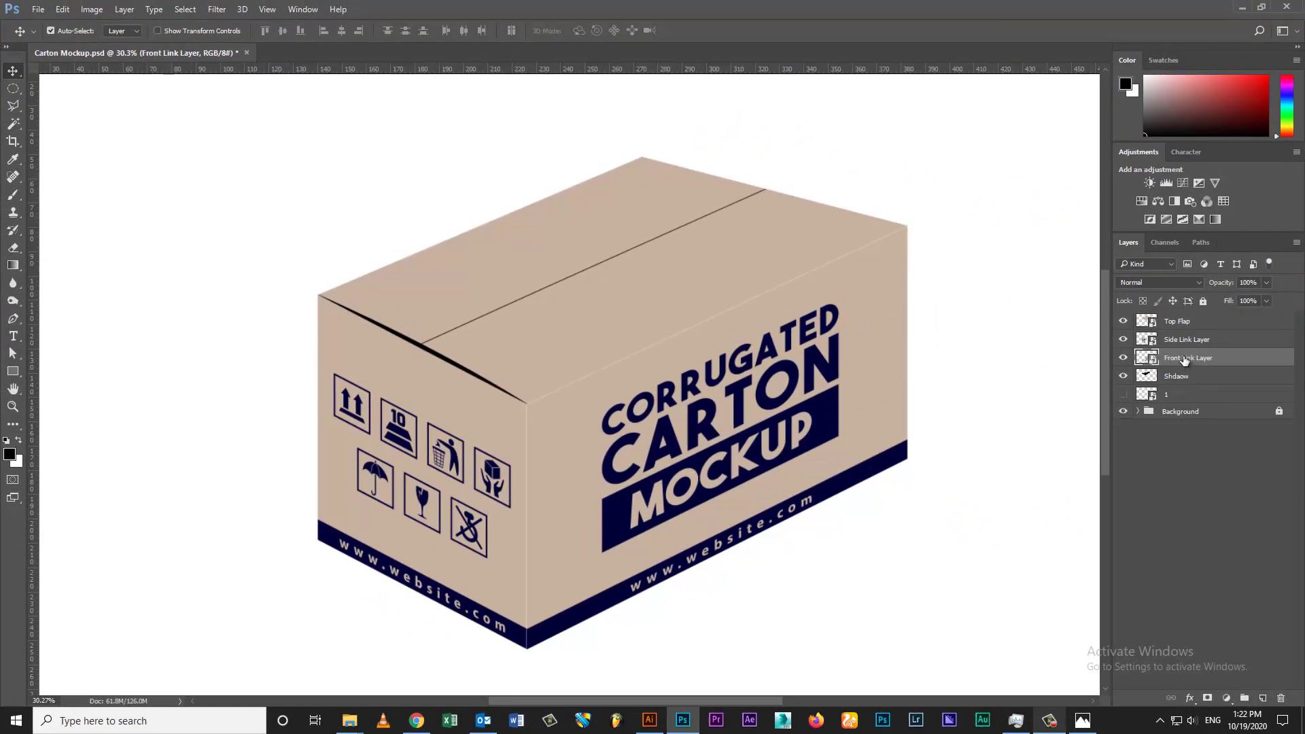
pyautogui.hotkey('ctrl', 'j')
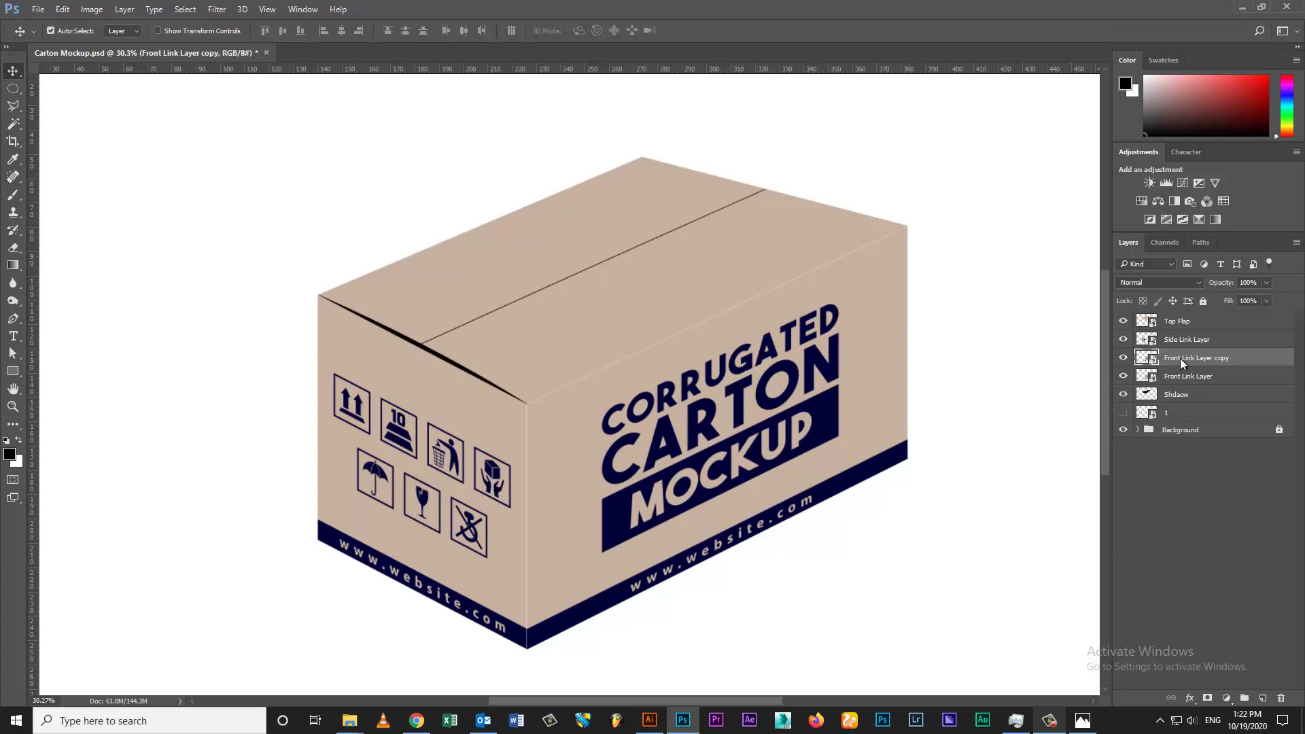
pyautogui.rightClick(1180, 357)
pyautogui.click(1066, 305)
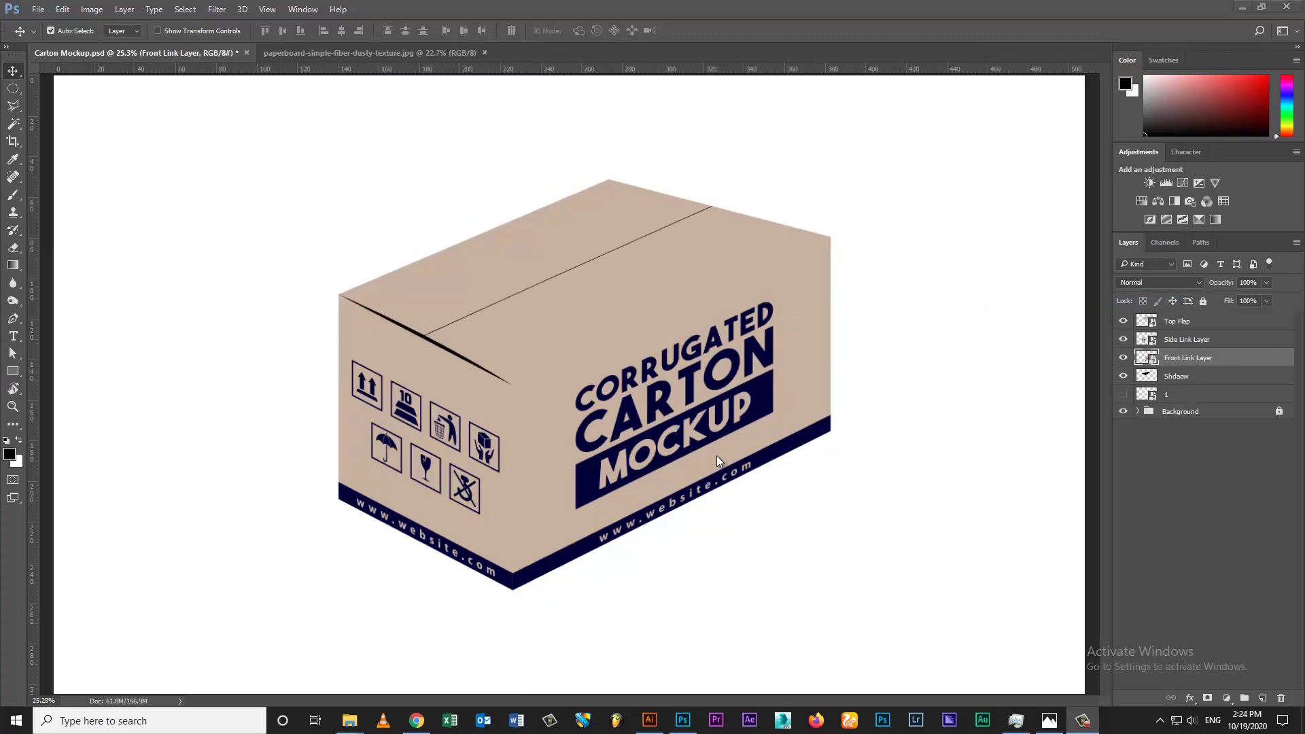
pyautogui.click(1147, 361)
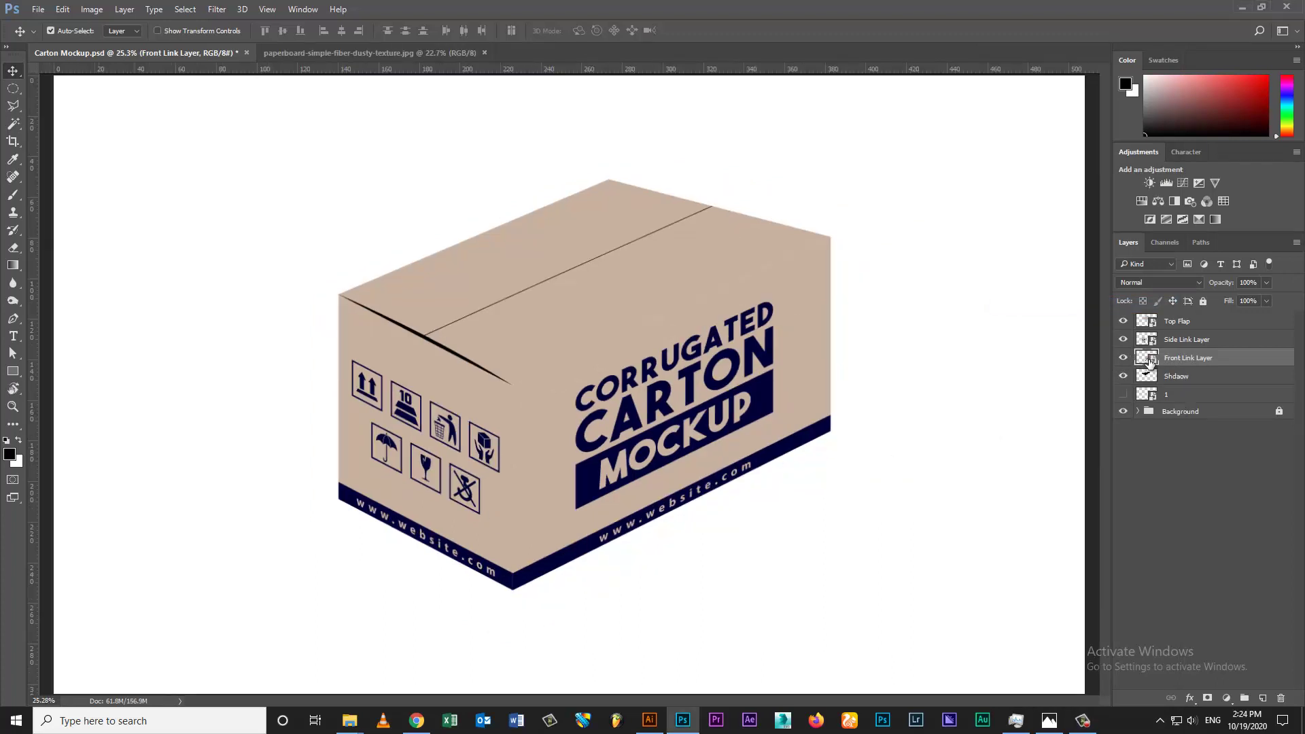
# Step: Open the Front Link and Side Link smart-object contents and pick the Top Flap
pyautogui.doubleClick(1149, 361)
pyautogui.click(215, 48)
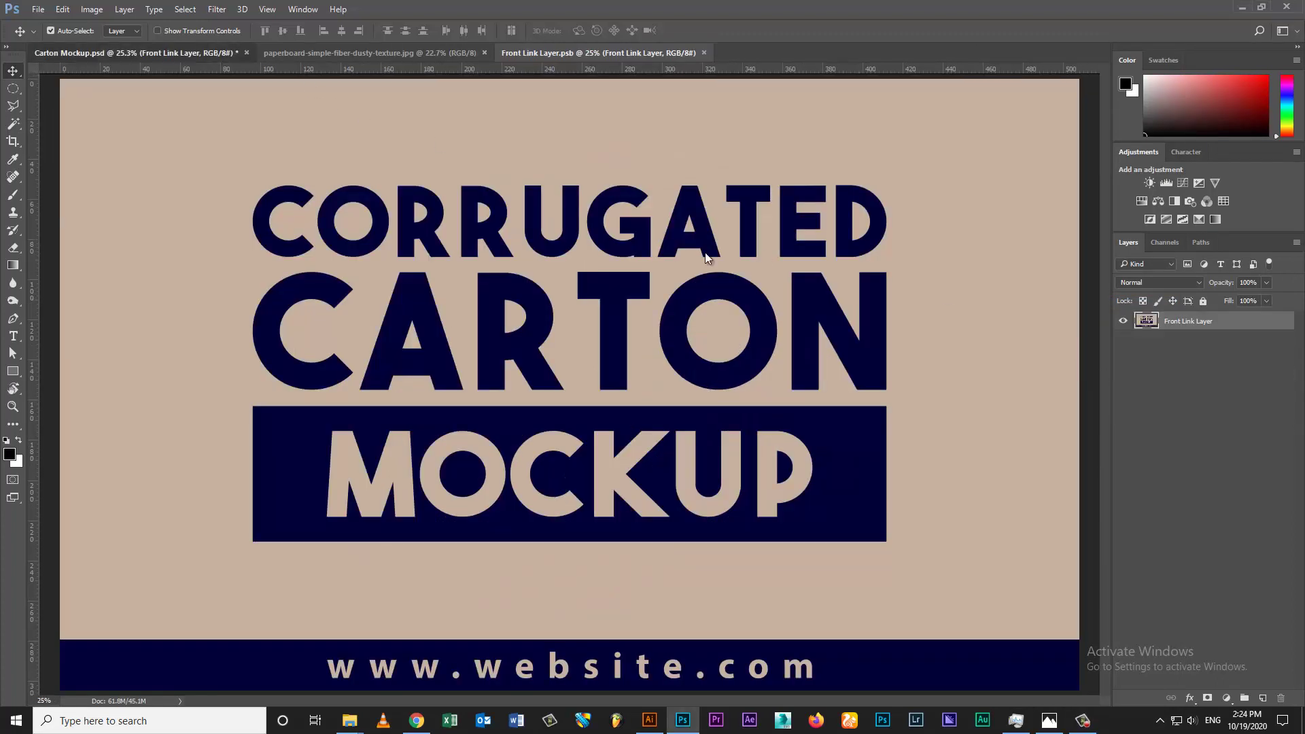
pyautogui.doubleClick(1148, 344)
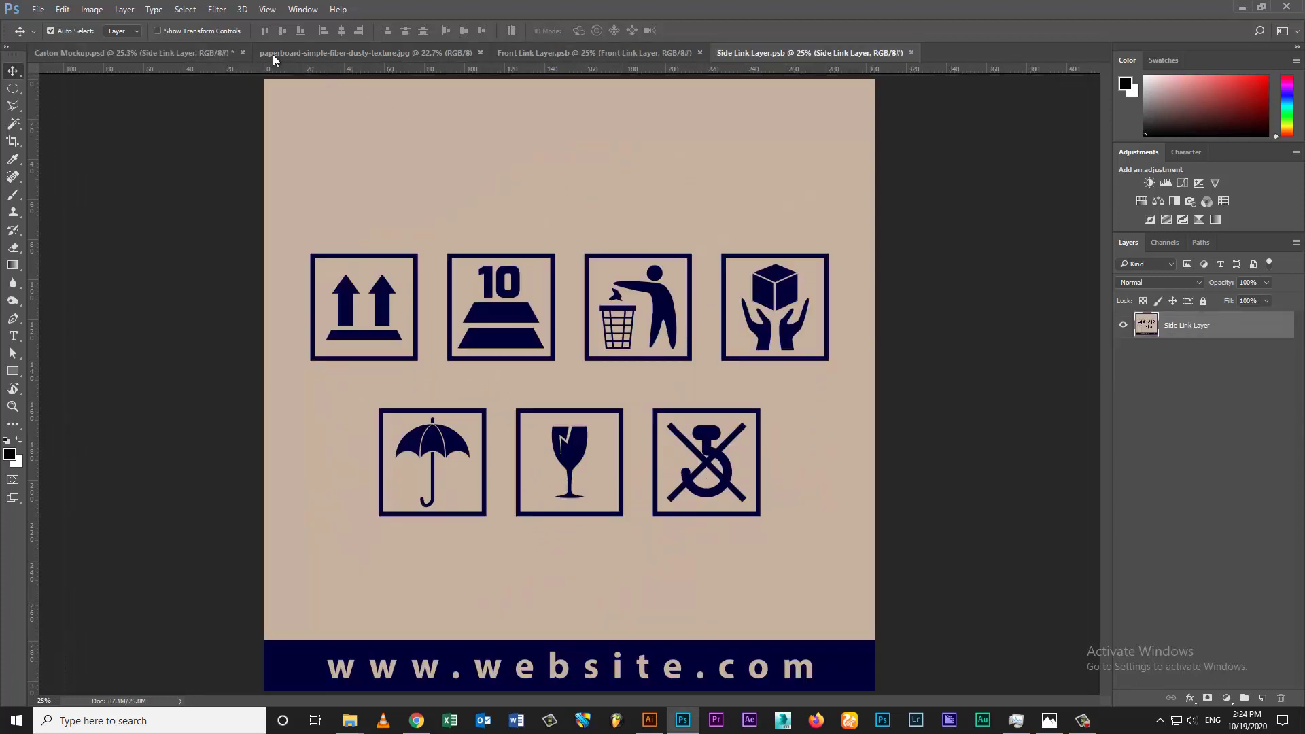
pyautogui.hotkey('ctrl', 'Tab')
pyautogui.click(622, 277)
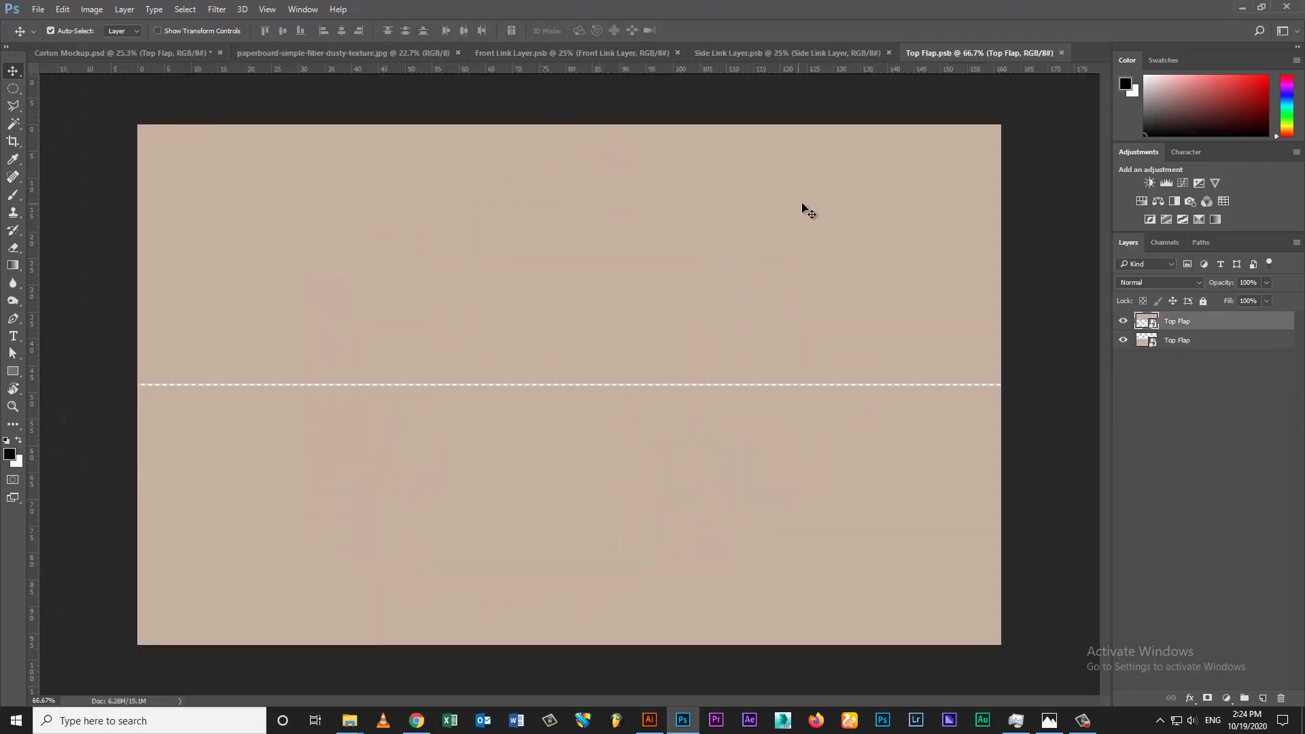
# Step: Select the whole paperboard texture image and copy it
pyautogui.click(402, 52)
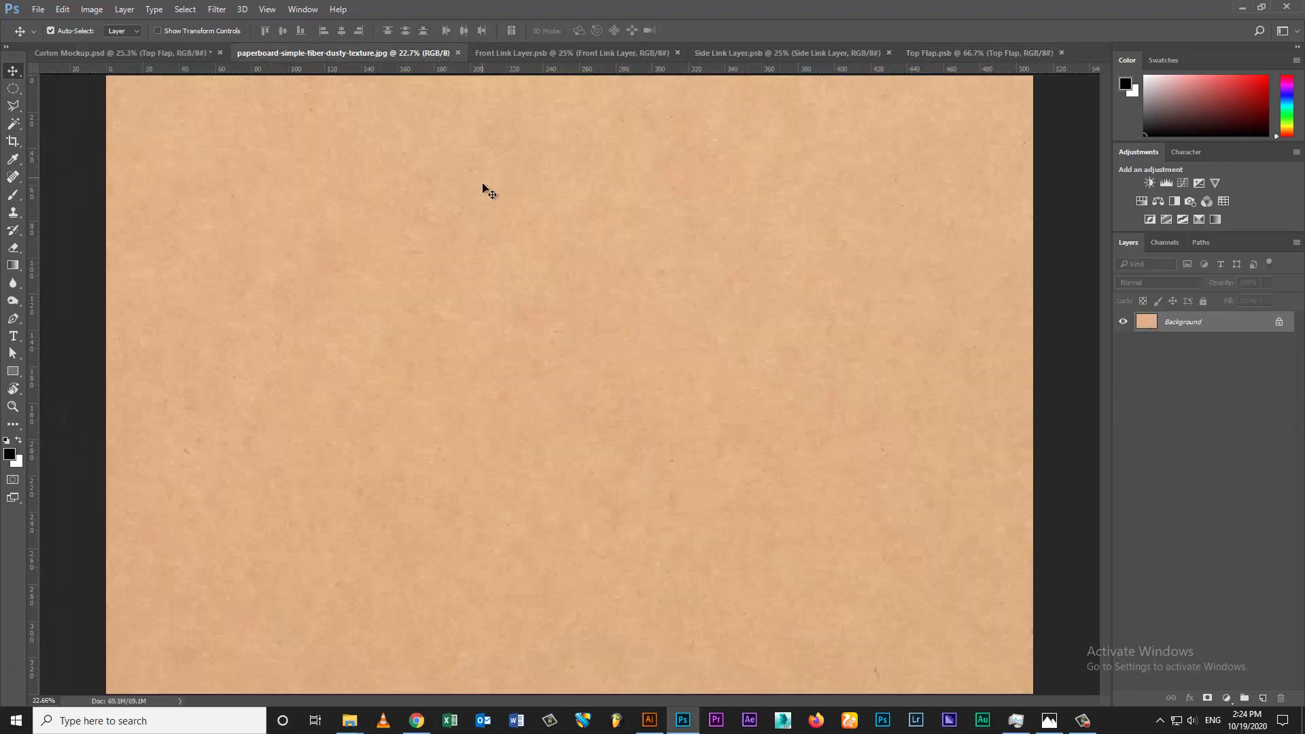
pyautogui.hotkey('ctrl', 'a')
pyautogui.click(75, 31)
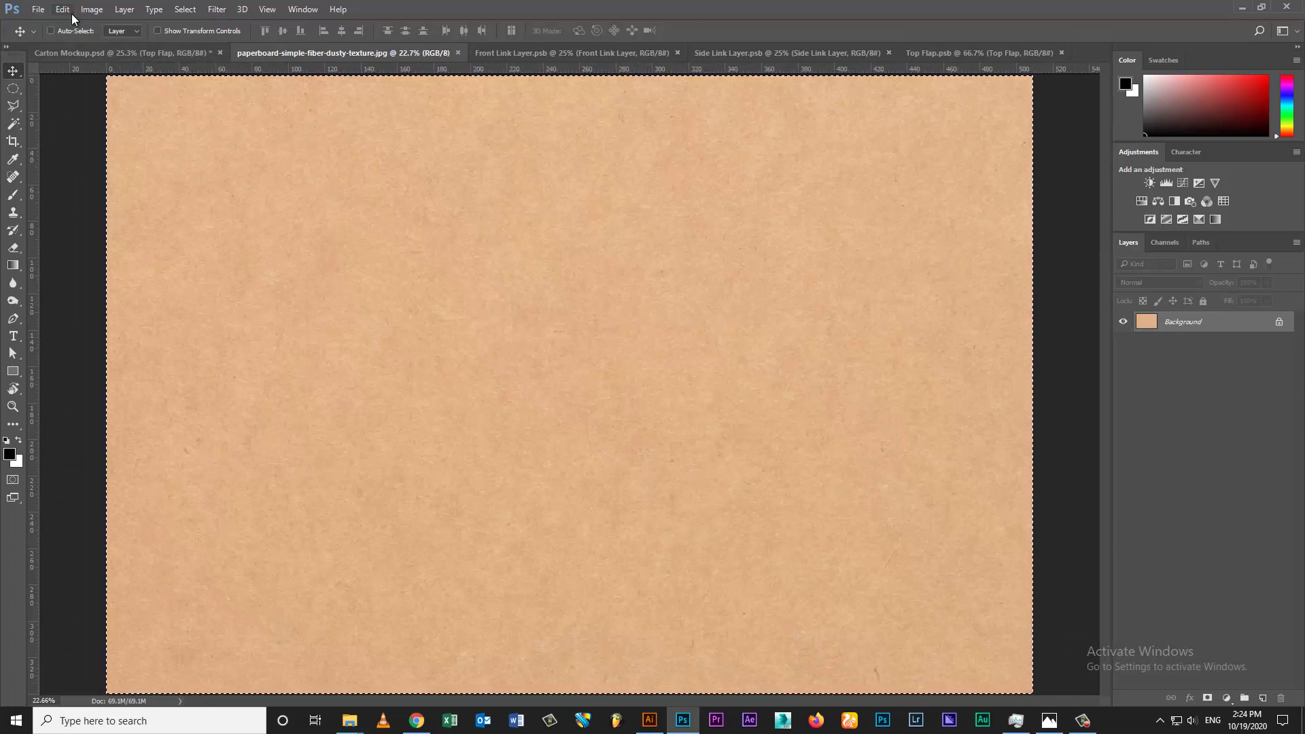
# Step: Paste the paperboard texture into Front Link Layer.psb and resize it to fit the panel
pyautogui.click(484, 53)
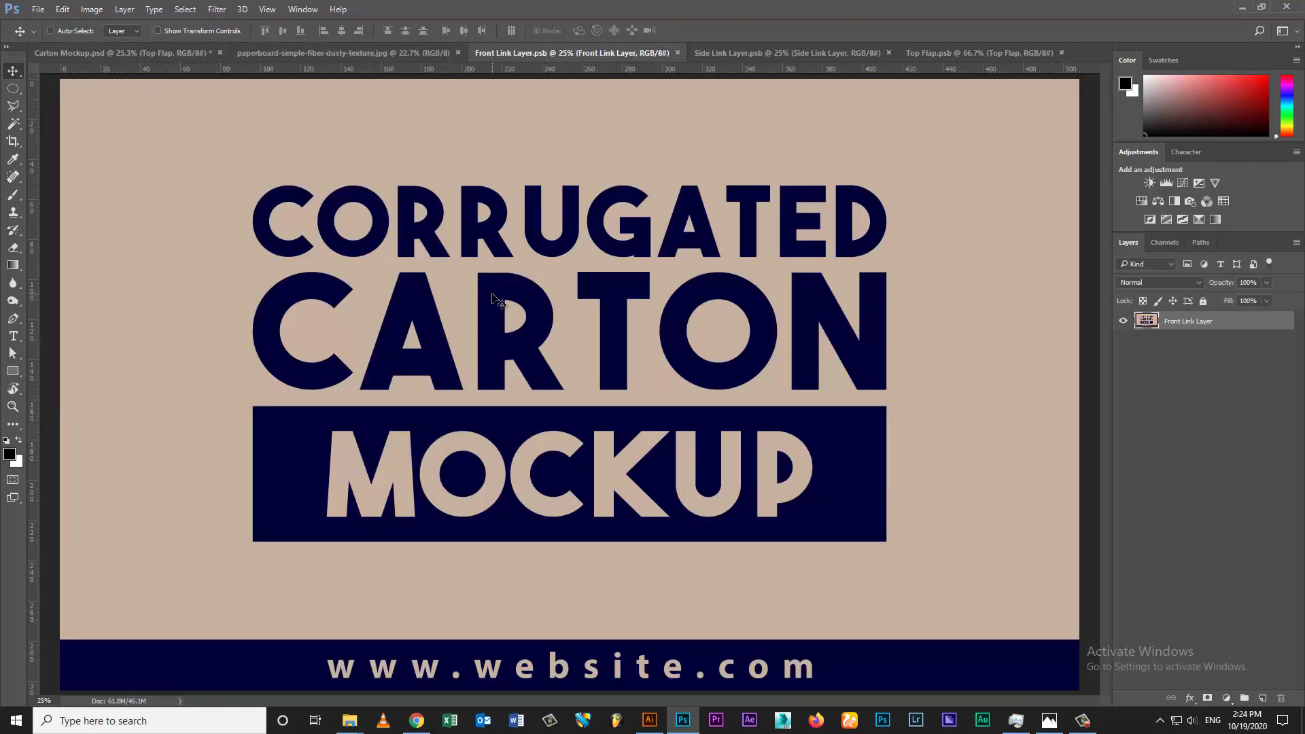
pyautogui.hotkey('ctrl', 'v')
pyautogui.press('ctrl')
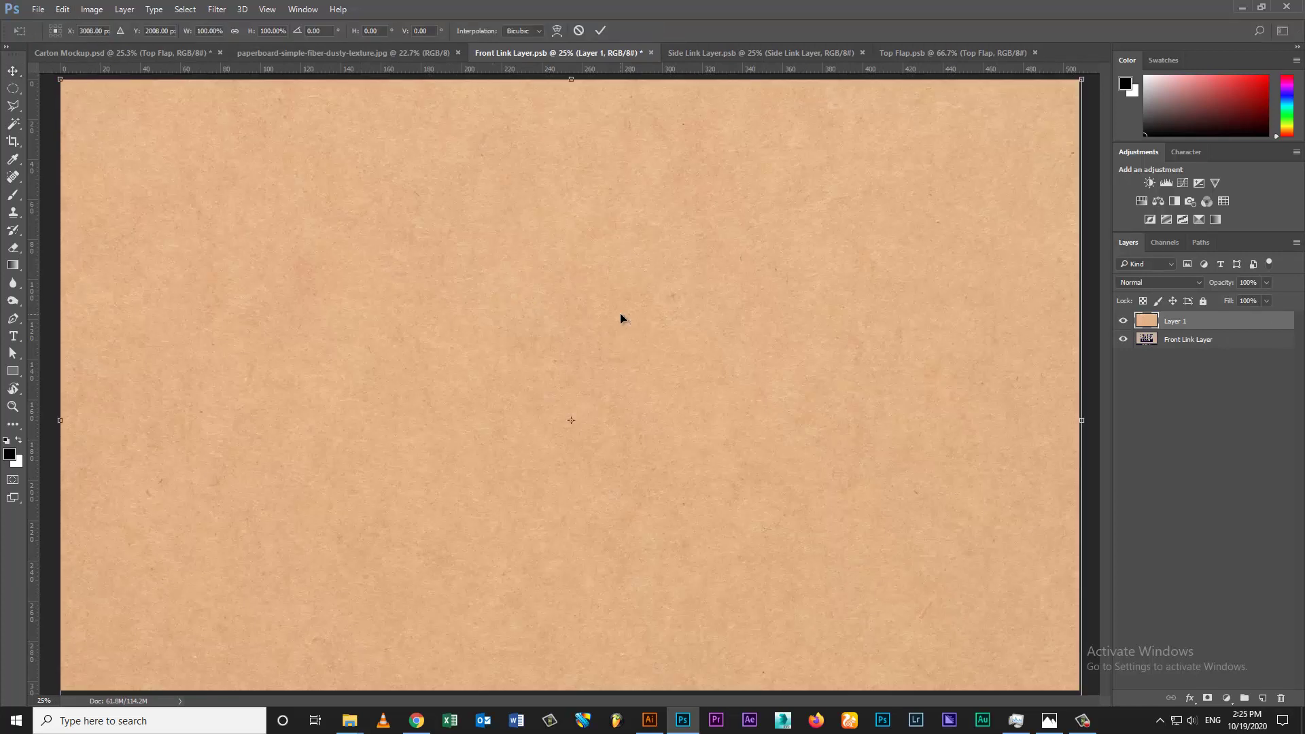
pyautogui.hotkey('ctrl', 't')
pyautogui.hotkey('ctrl', '0')
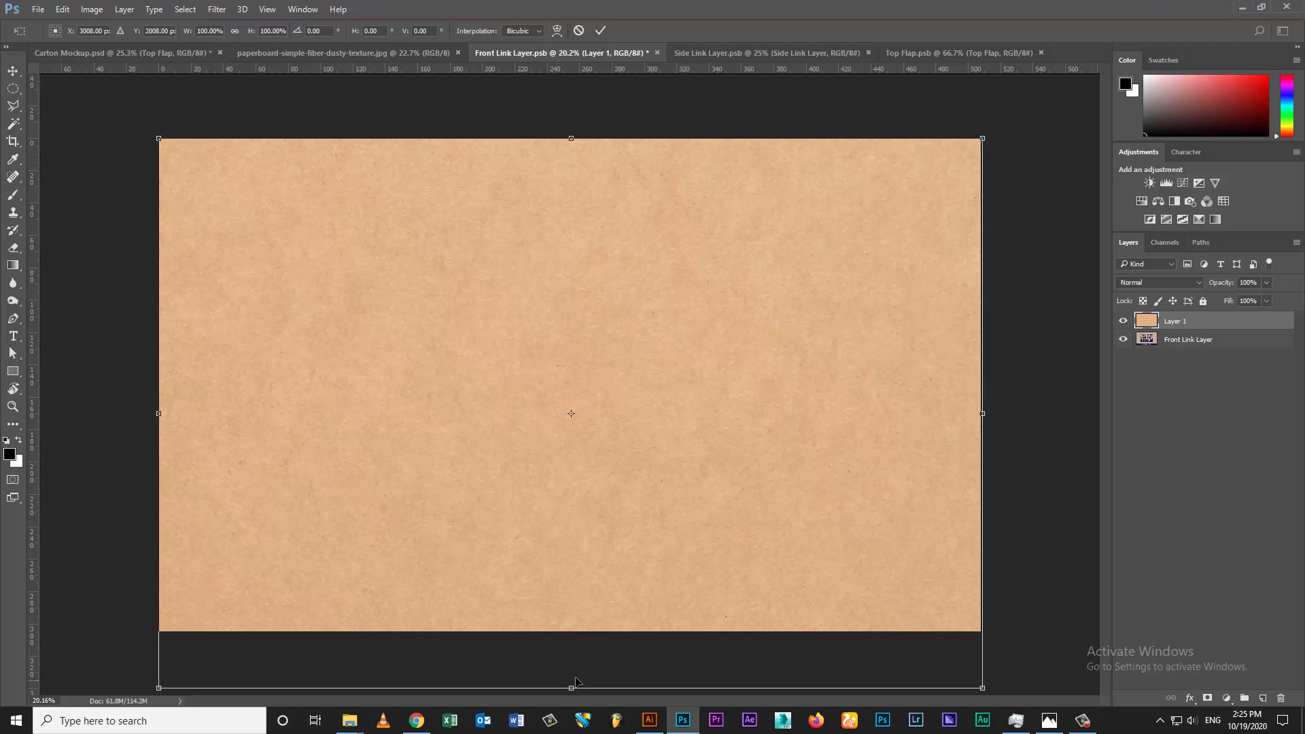
pyautogui.press('Return')
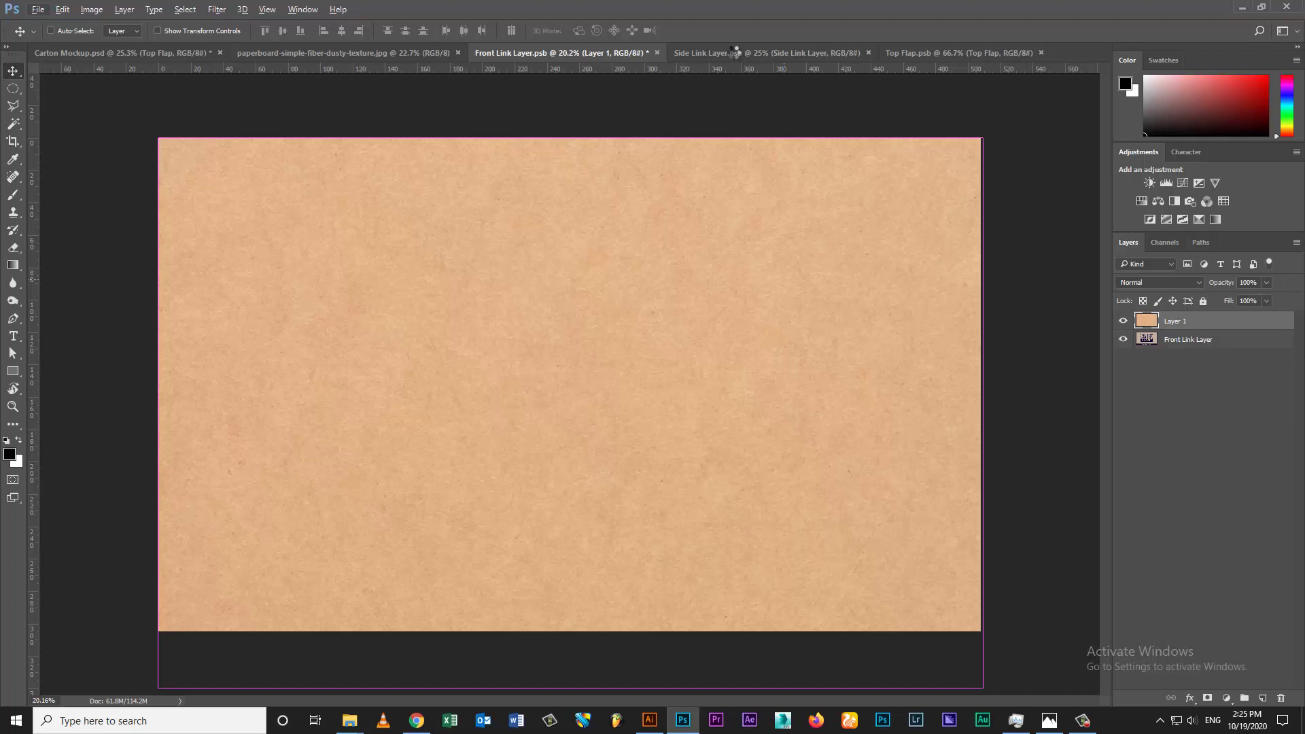
pyautogui.click(732, 53)
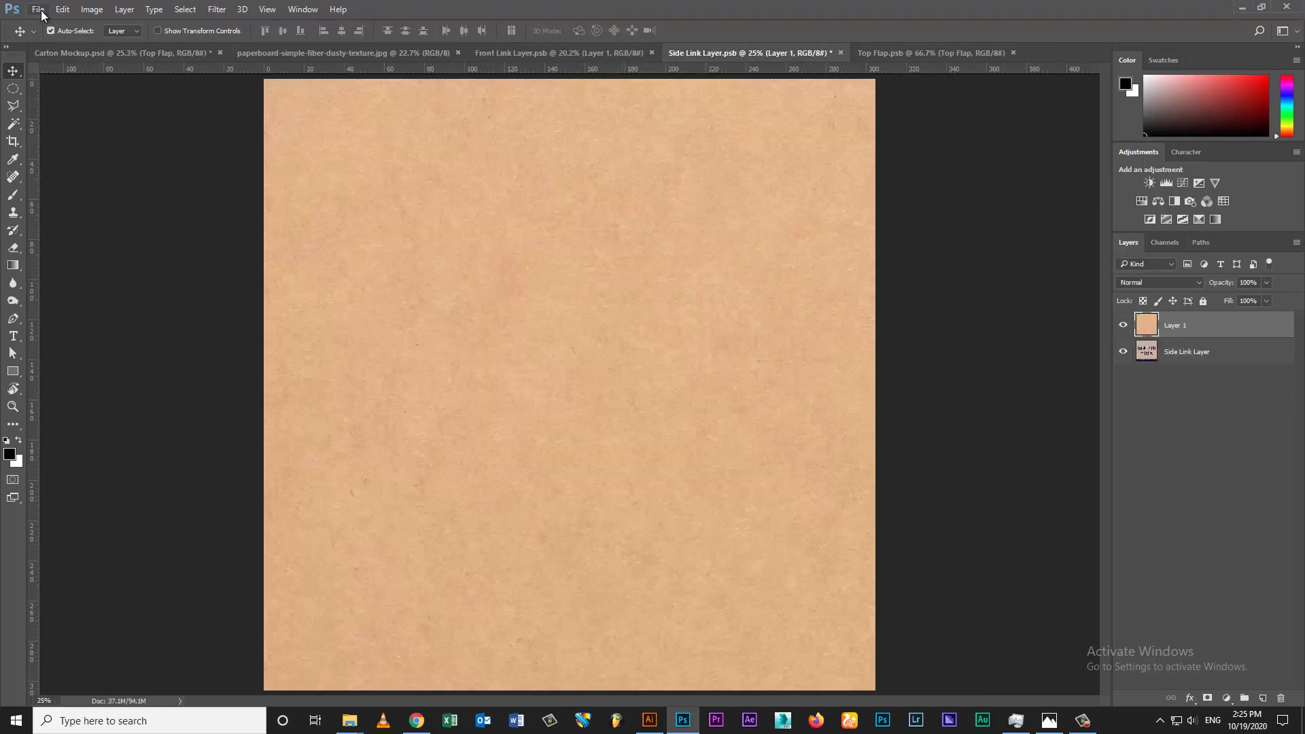
# Step: Save the side panel, then paste the kraft texture into Top Flap.psb clipped to the upper layer
pyautogui.click(40, 10)
pyautogui.click(153, 146)
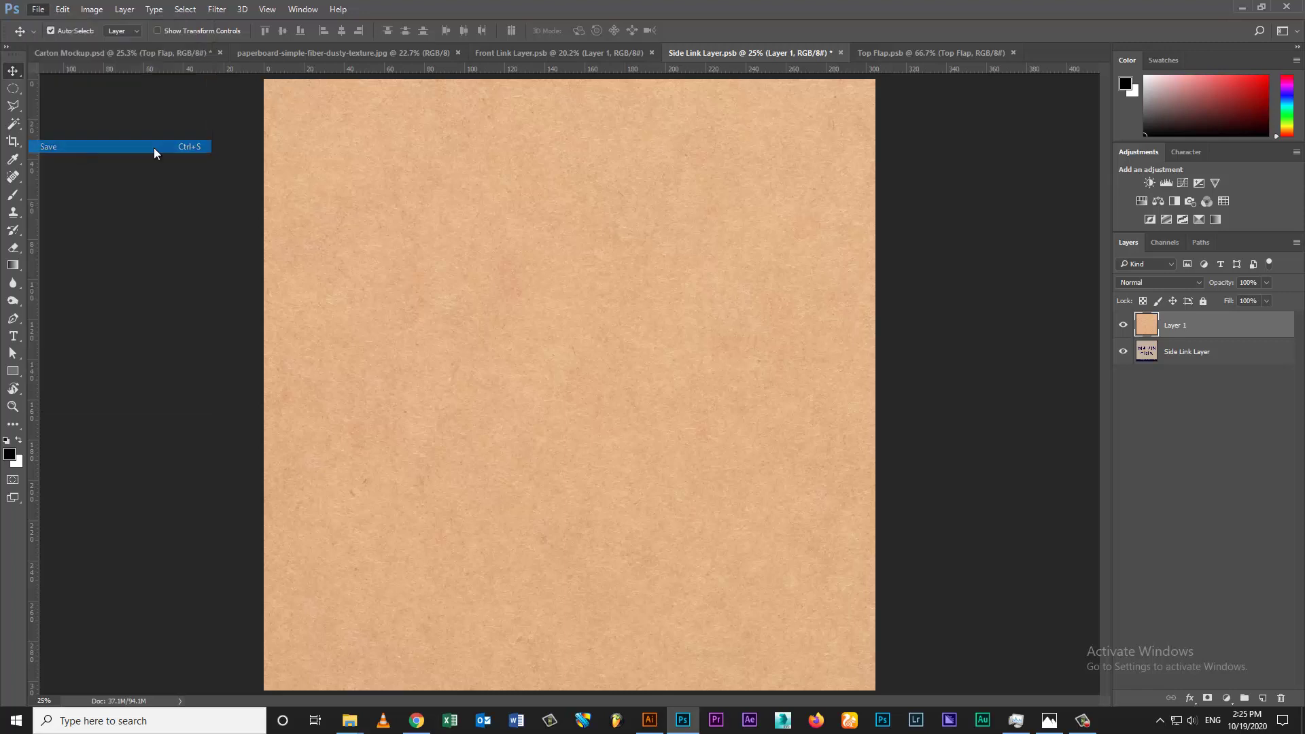
pyautogui.click(940, 51)
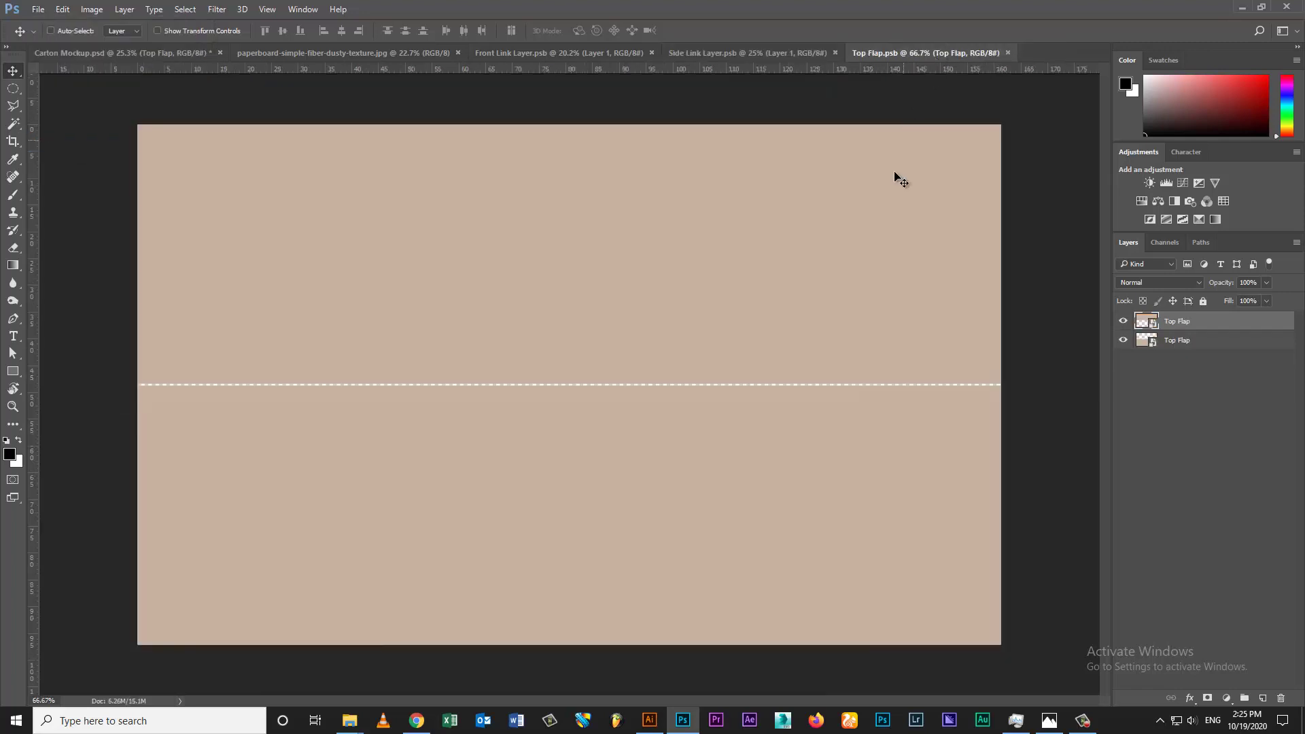
pyautogui.hotkey('ctrl', 'v')
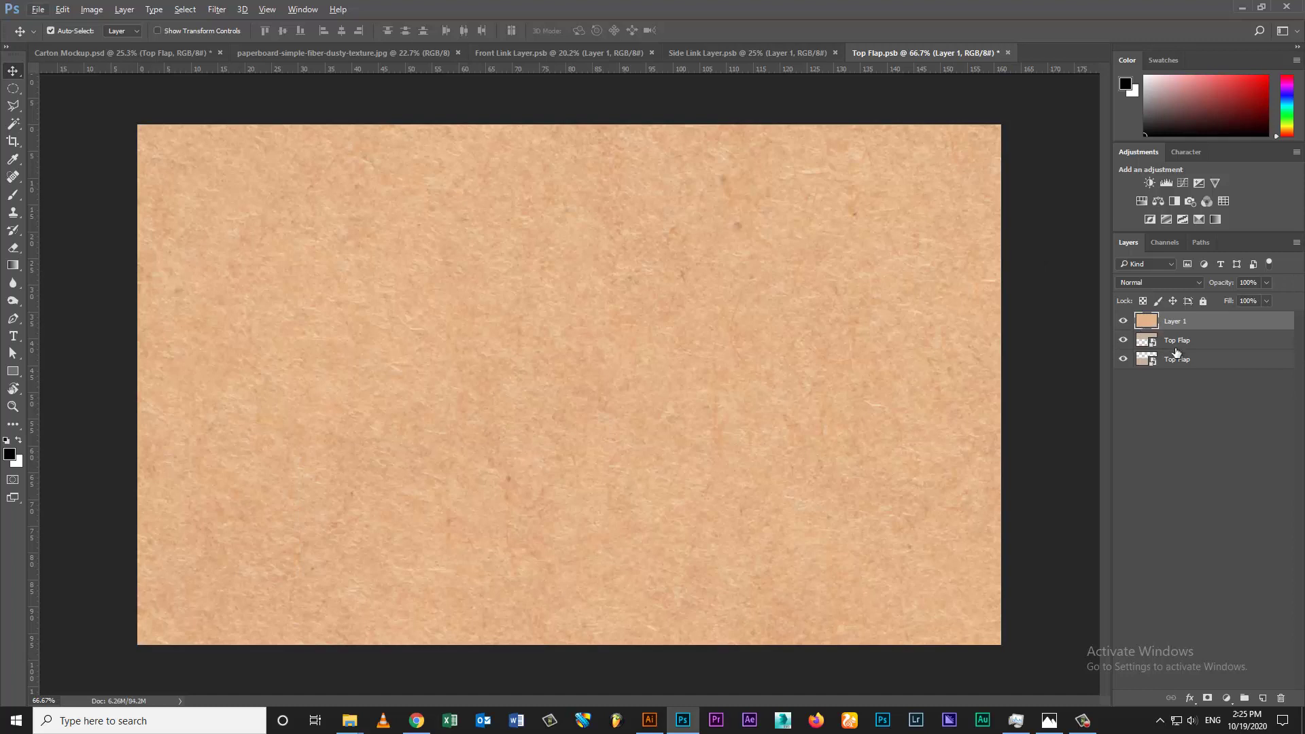
pyautogui.click(1186, 346)
pyautogui.click(1171, 328)
pyautogui.keyDown('alt'); pyautogui.click(1176, 331); pyautogui.keyUp('alt')
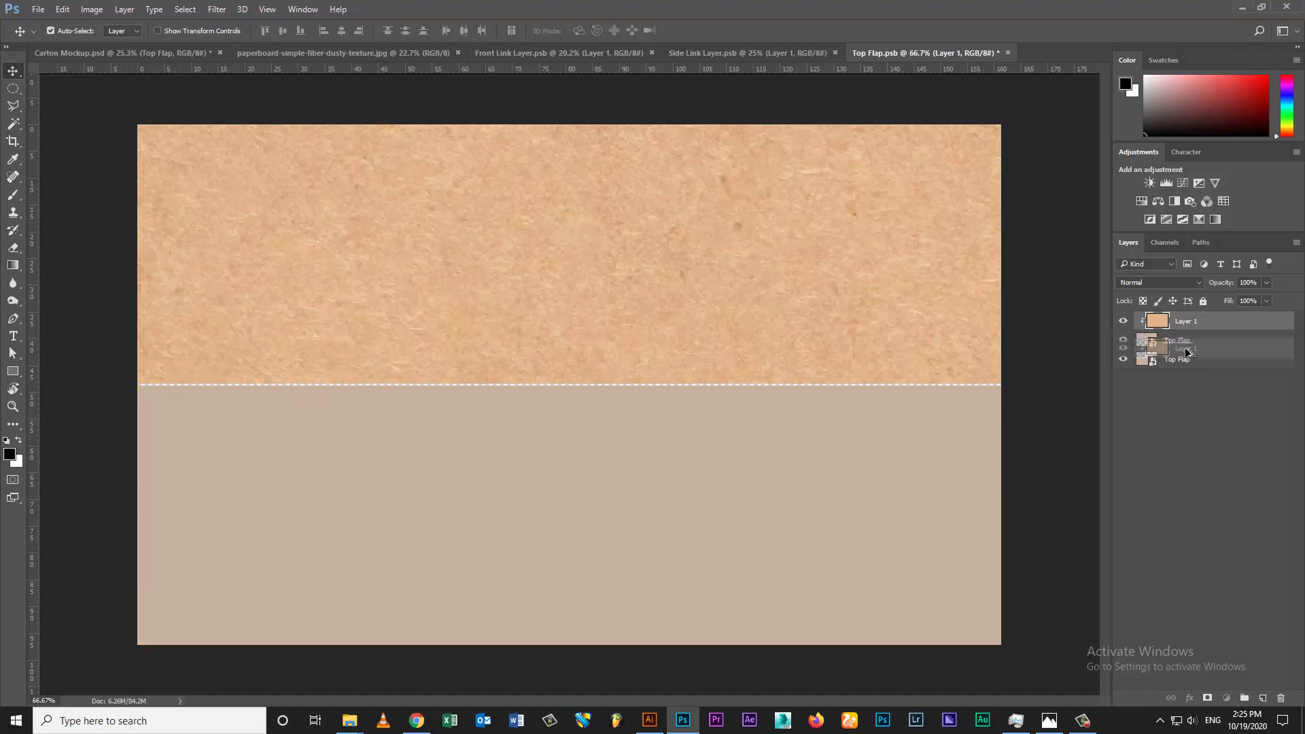
# Step: Copy the texture beneath, clip it to the lower Top Flap layer, and save
pyautogui.moveTo(1186, 343); pyautogui.dragTo(1149, 365)
pyautogui.keyDown('alt'); pyautogui.click(1128, 367); pyautogui.keyUp('alt')
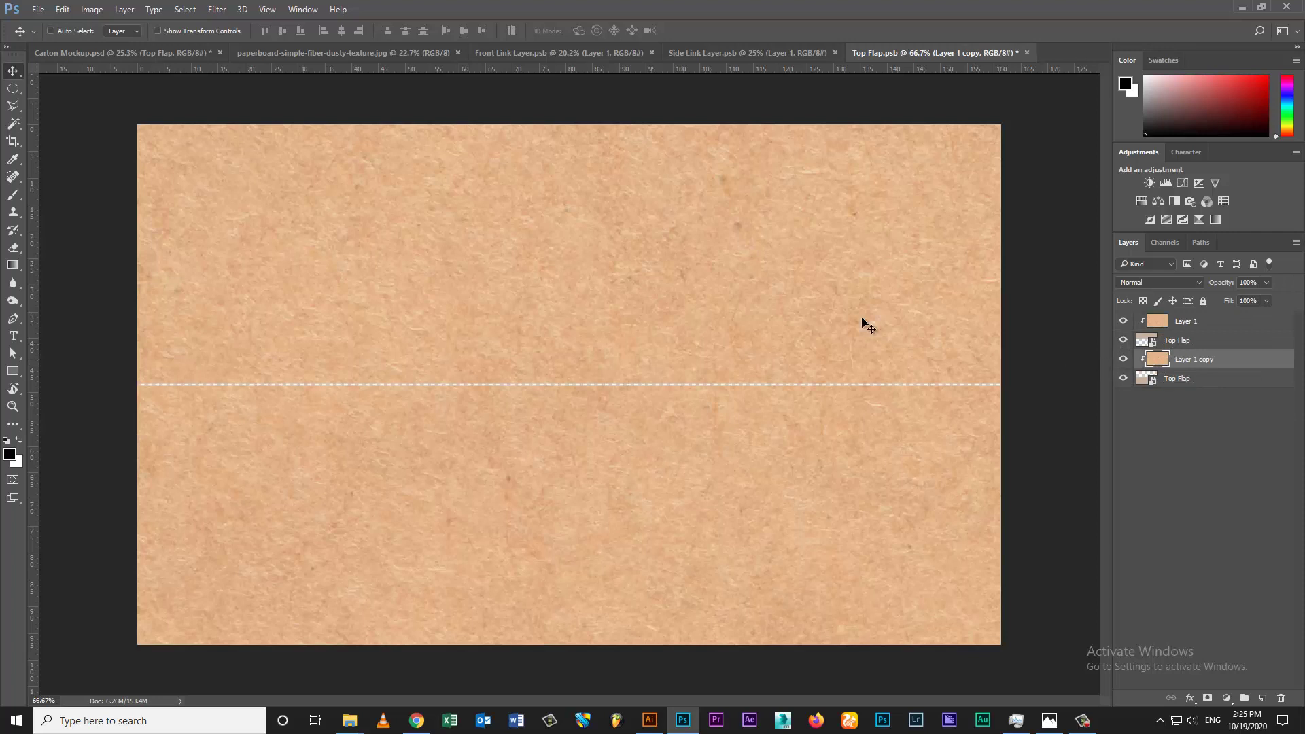
pyautogui.hotkey('ctrl', 's')
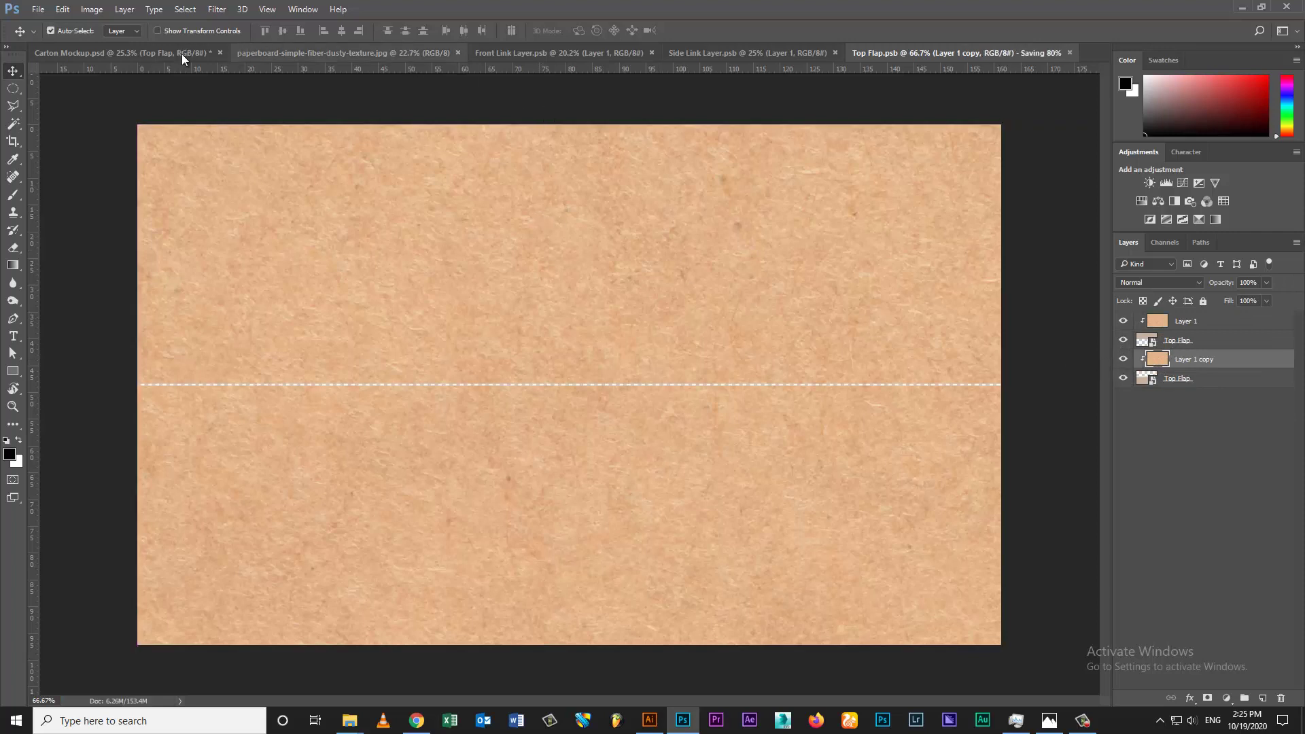
pyautogui.click(182, 55)
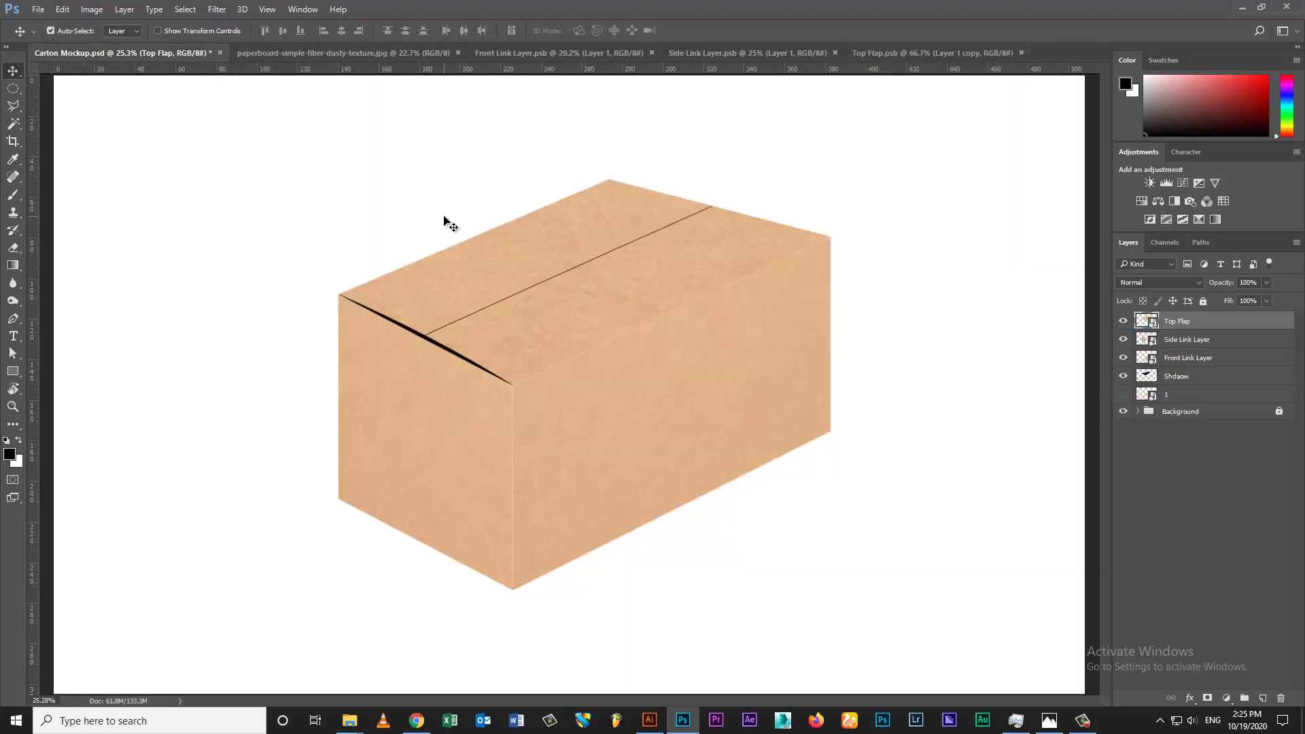
# Step: Set Fill to 50% on Layer 1 and Layer 1 copy in Top Flap.psb and save it
pyautogui.click(949, 58)
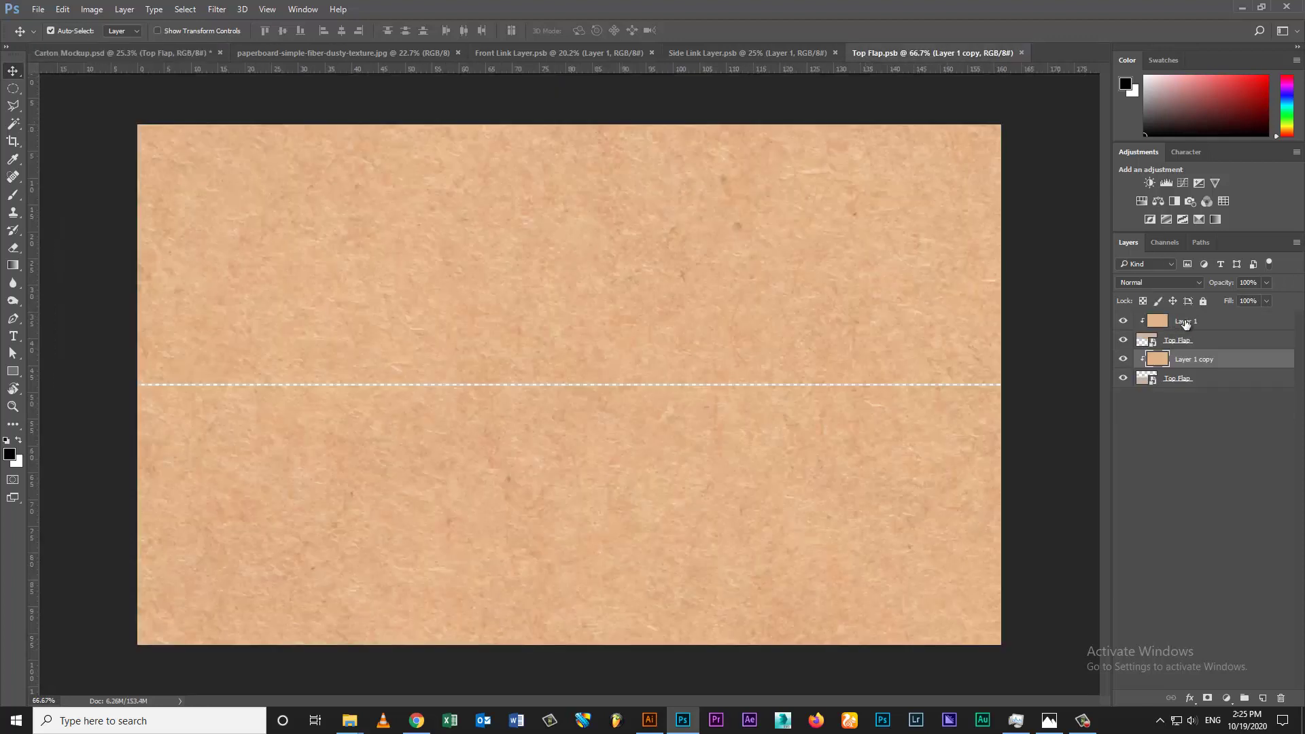
pyautogui.click(1186, 322)
pyautogui.click(1267, 301)
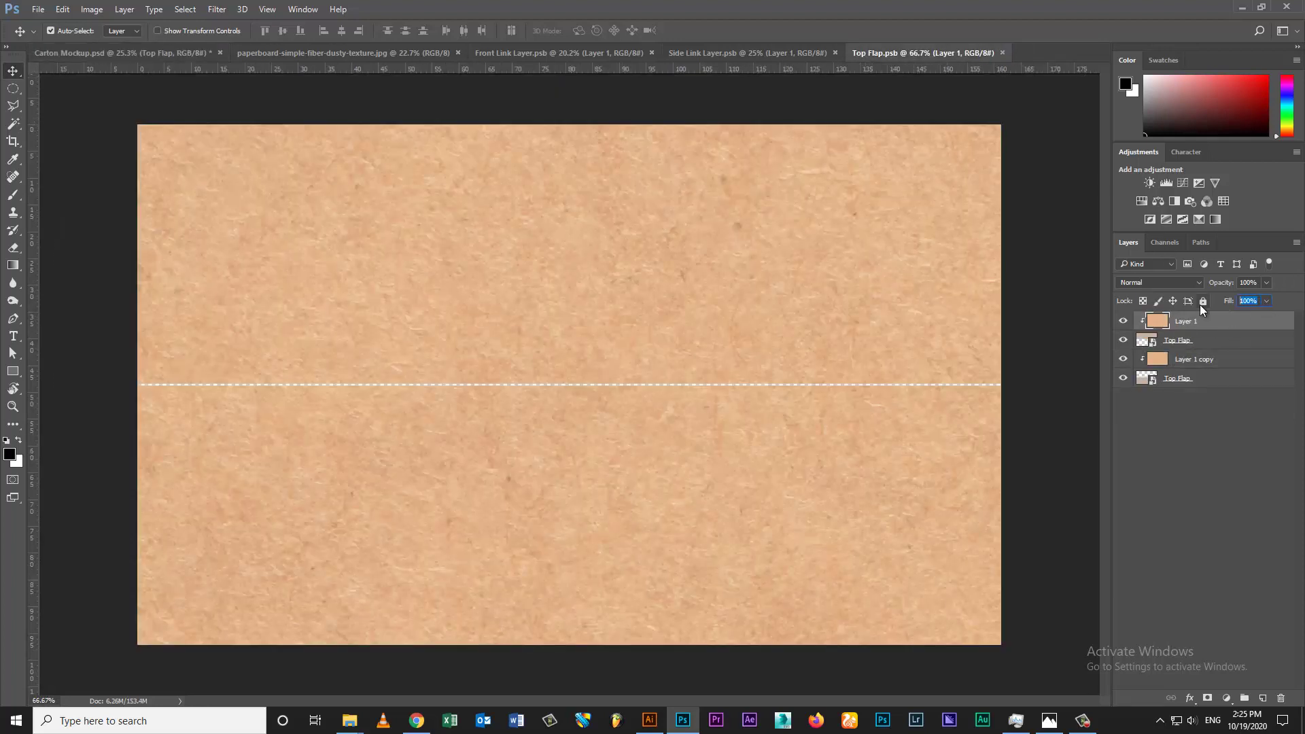
pyautogui.write('50')
pyautogui.click(1217, 359)
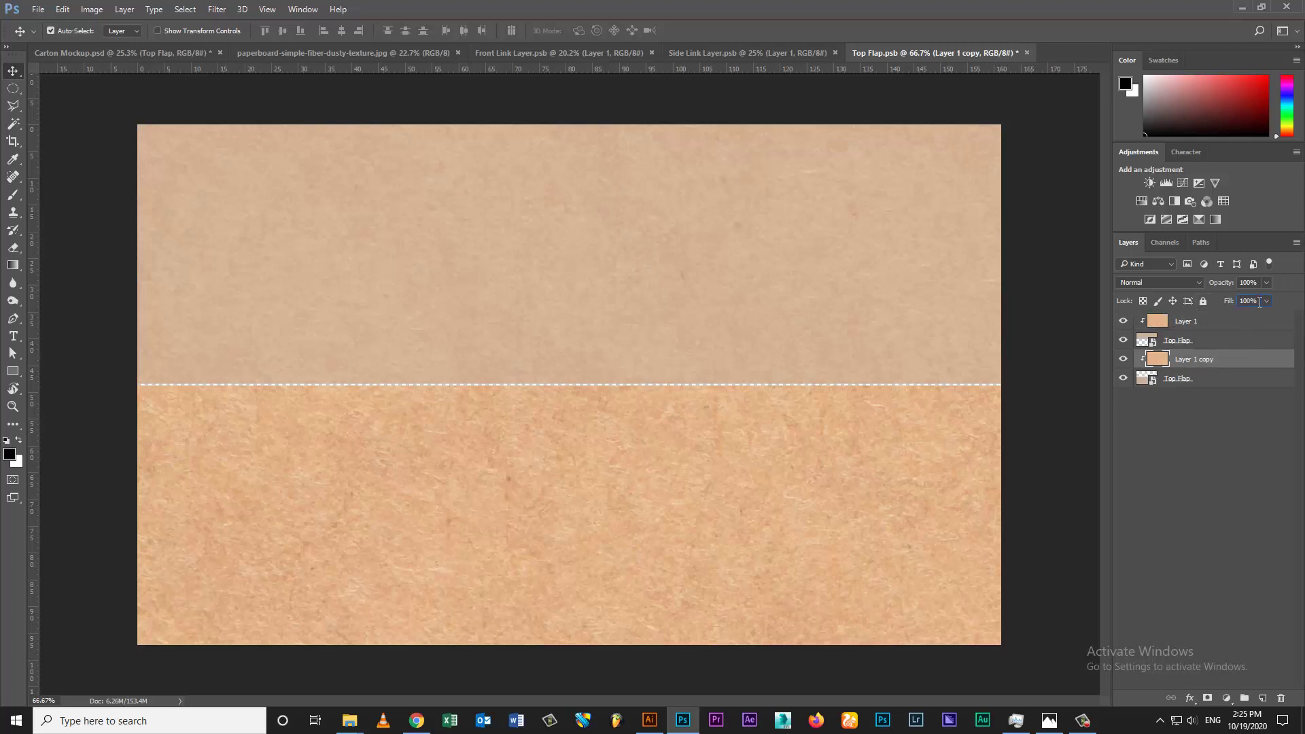
pyautogui.write('50')
pyautogui.press('Return')
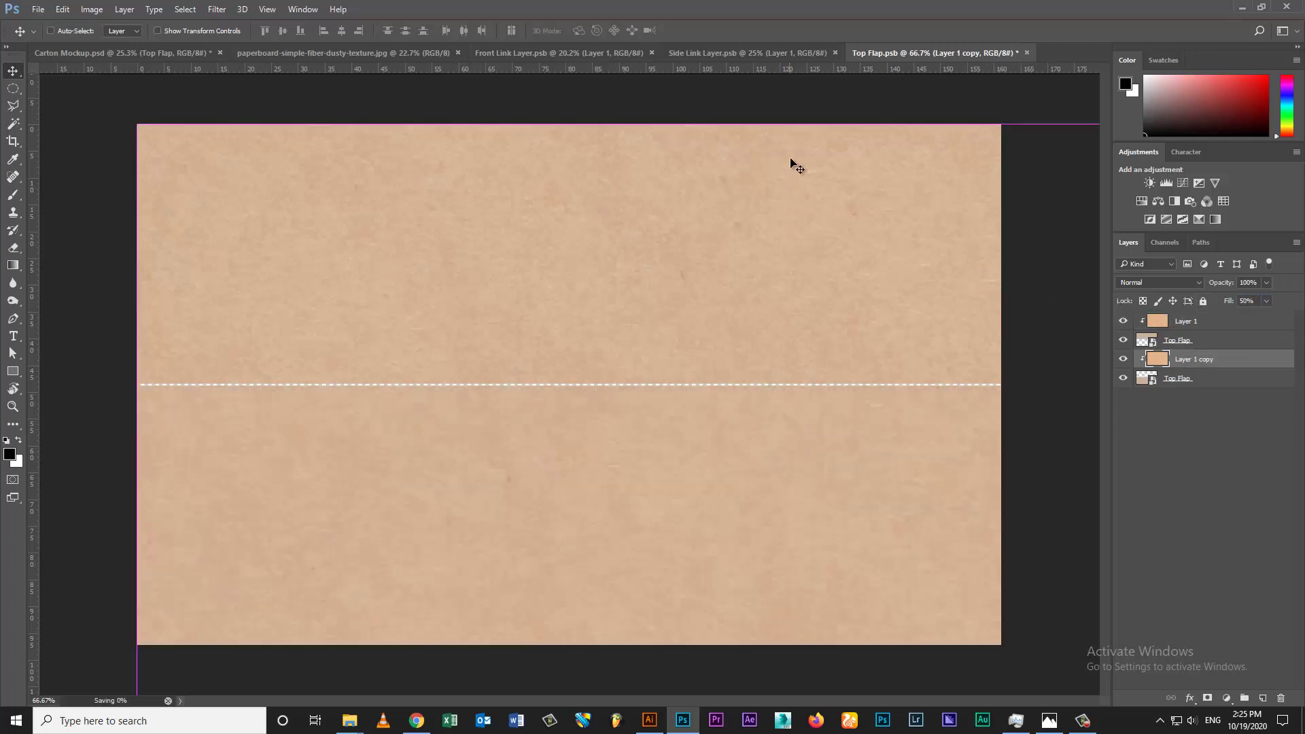
pyautogui.hotkey('ctrl', 's')
pyautogui.click(155, 50)
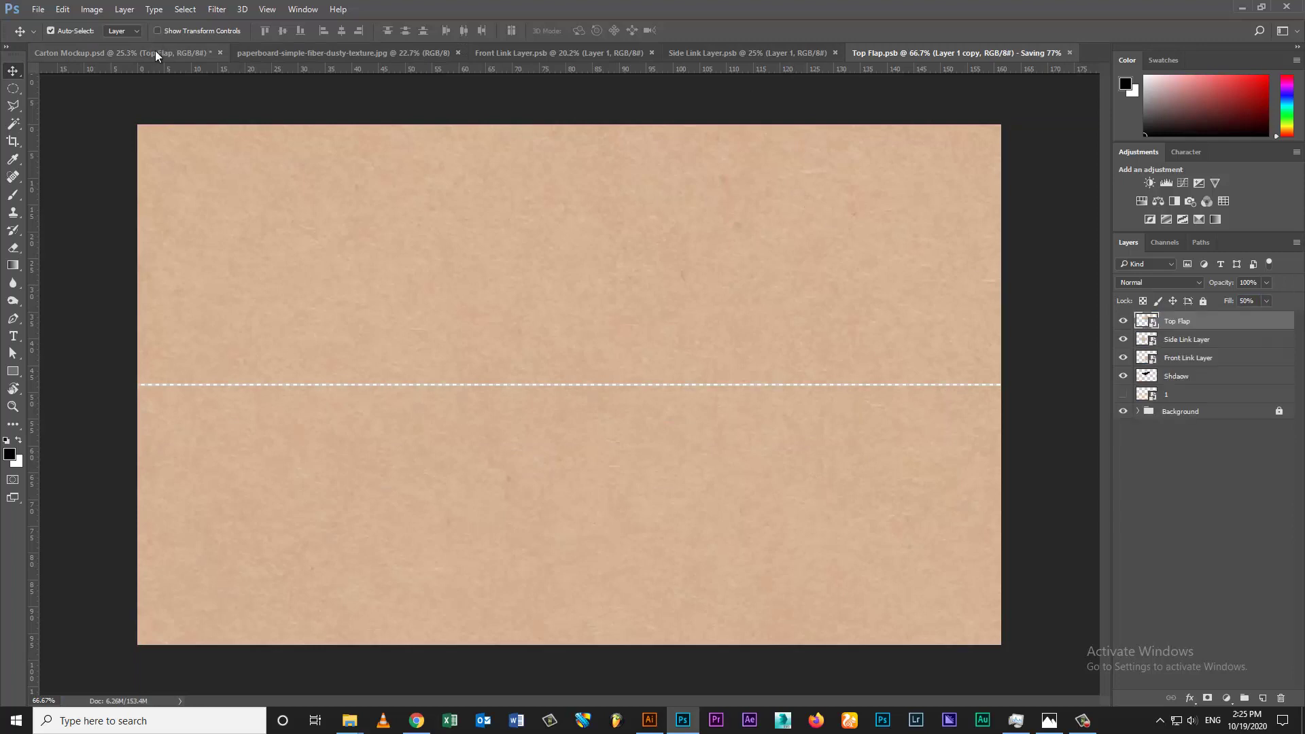
pyautogui.click(792, 52)
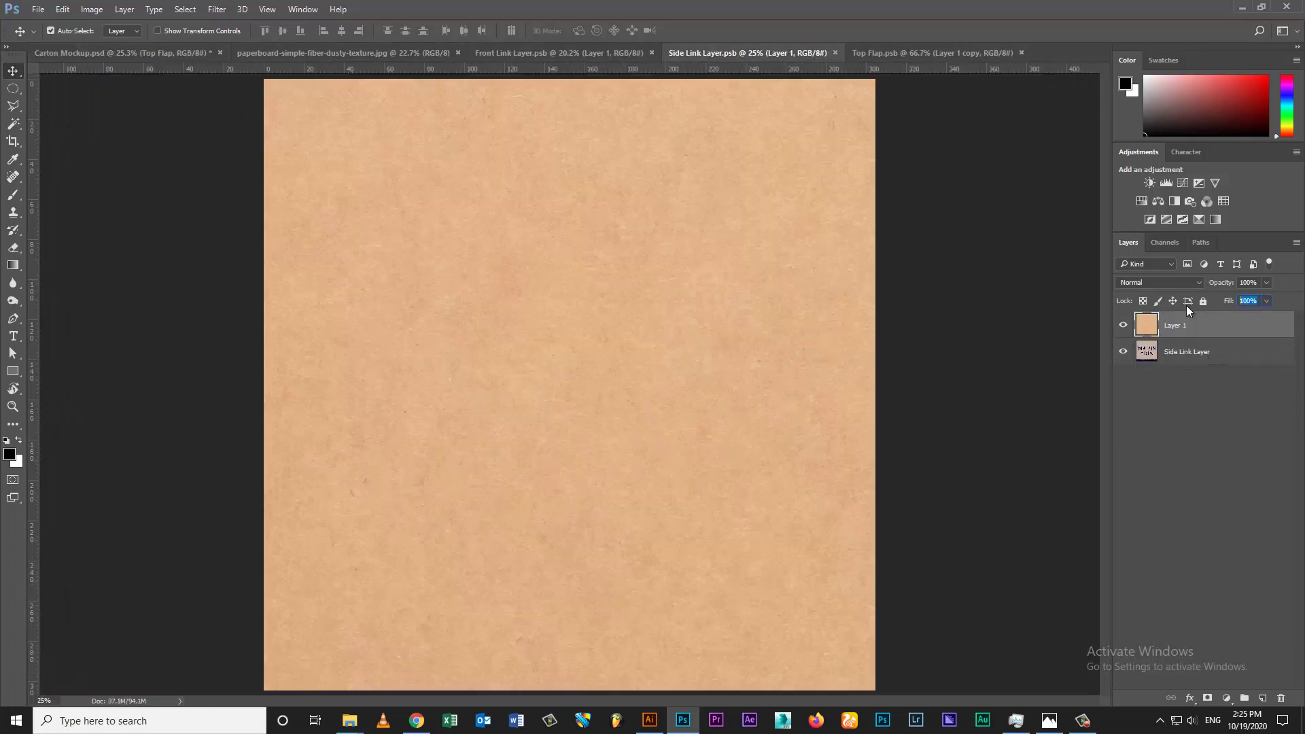
# Step: Give the side texture 50% fill, fill Side Link Layer with sampled beige, and save
pyautogui.write('50')
pyautogui.press('Return')
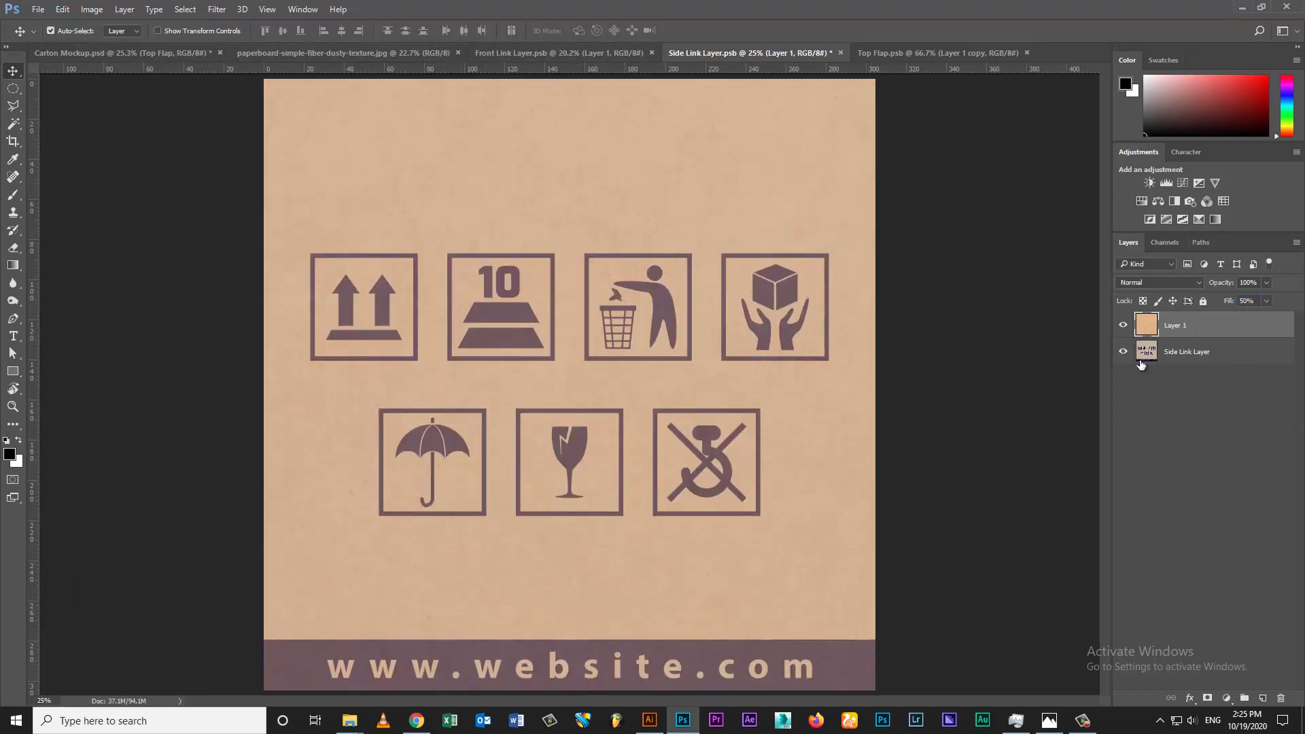
pyautogui.click(1122, 329)
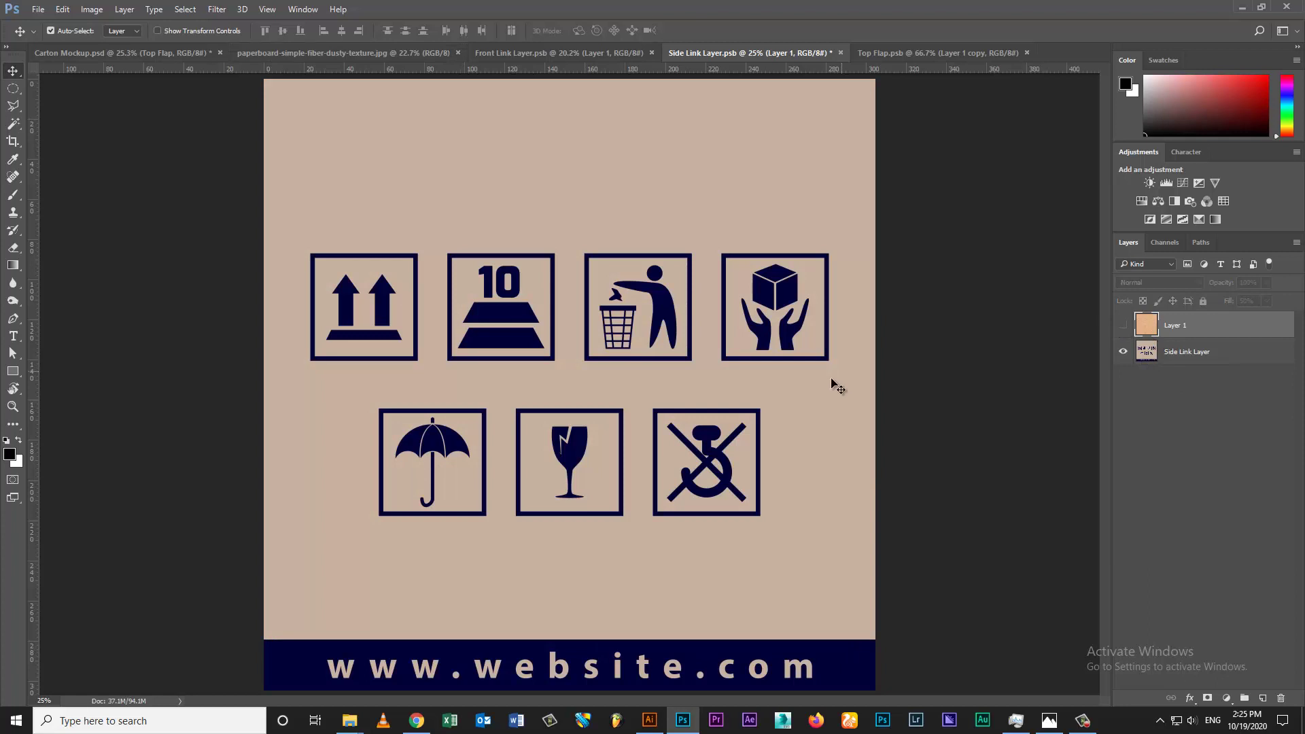
pyautogui.press('i')
pyautogui.click(870, 394)
pyautogui.click(1203, 355)
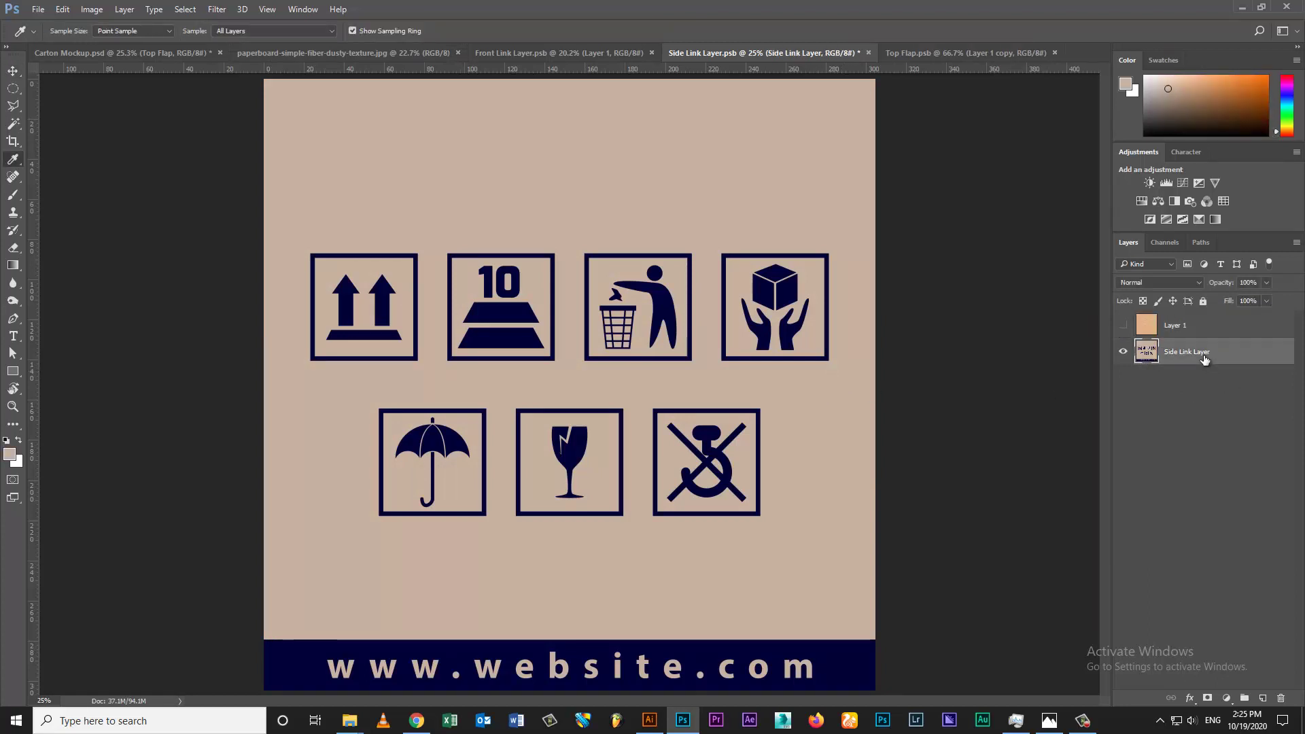
pyautogui.hotkey('alt', 'BackSpace')
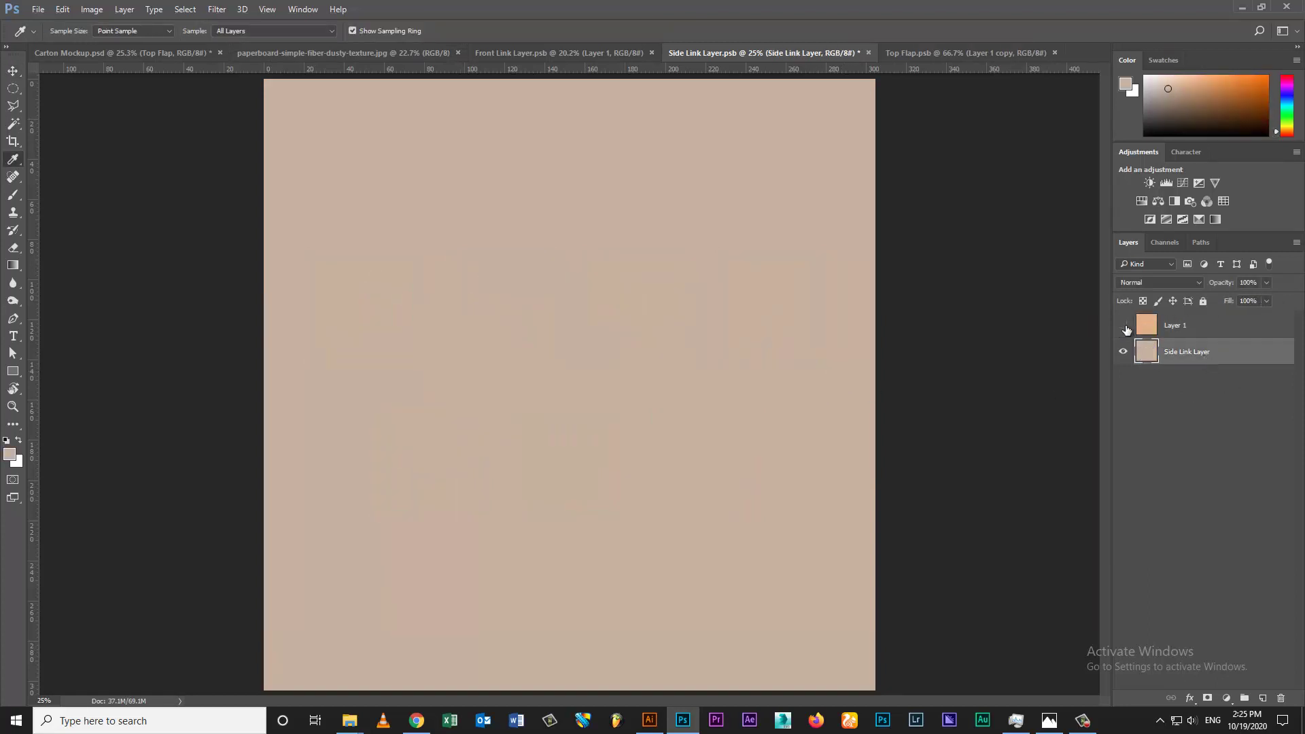
pyautogui.hotkey('ctrl', 's')
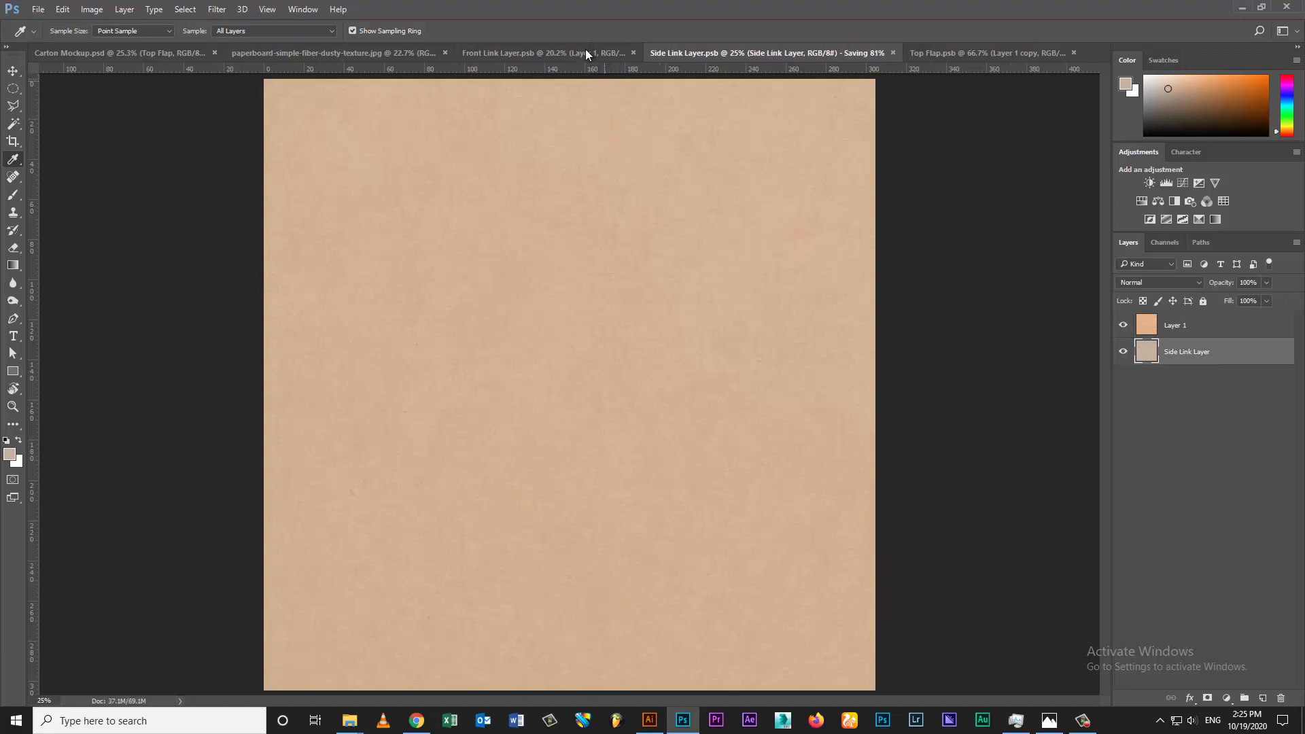
# Step: Fill the Front Link Layer with beige, set kraft Layer 1 to 50% fill, and save
pyautogui.click(585, 49)
pyautogui.click(1200, 338)
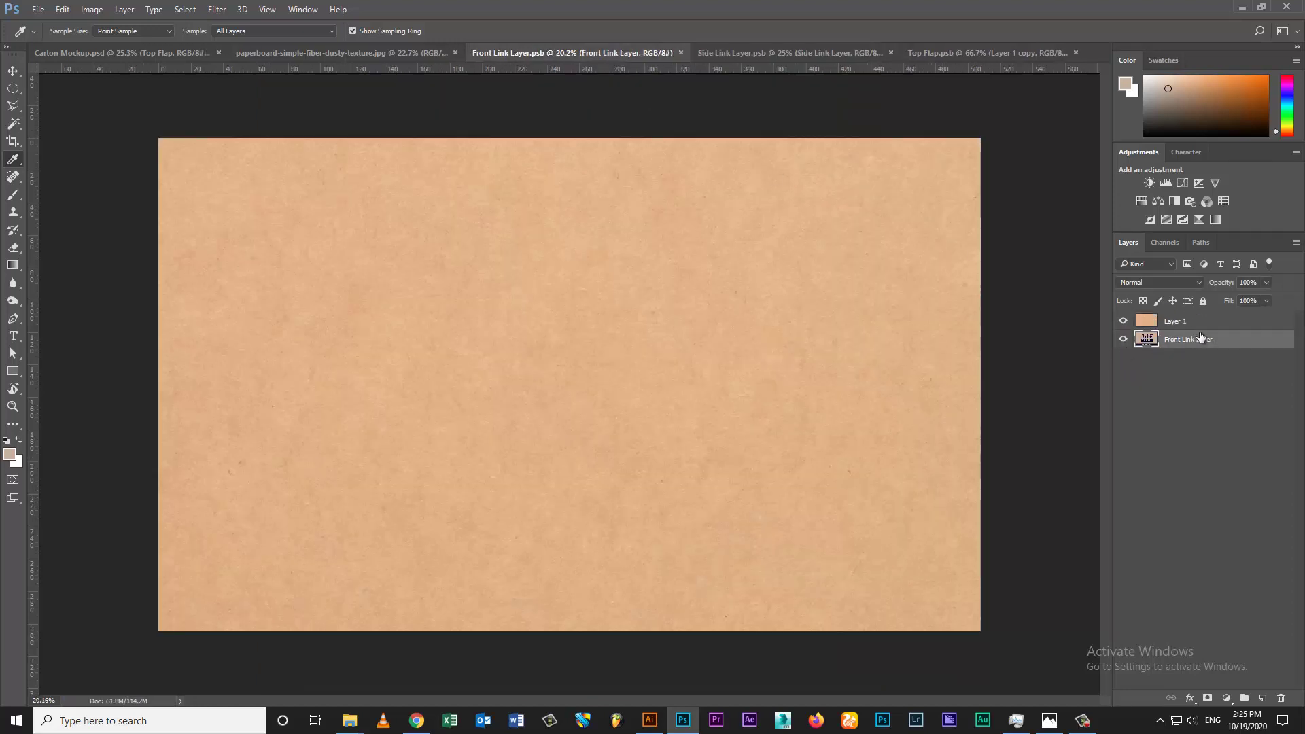
pyautogui.hotkey('alt', 'BackSpace')
pyautogui.click(1223, 320)
pyautogui.click(1251, 301)
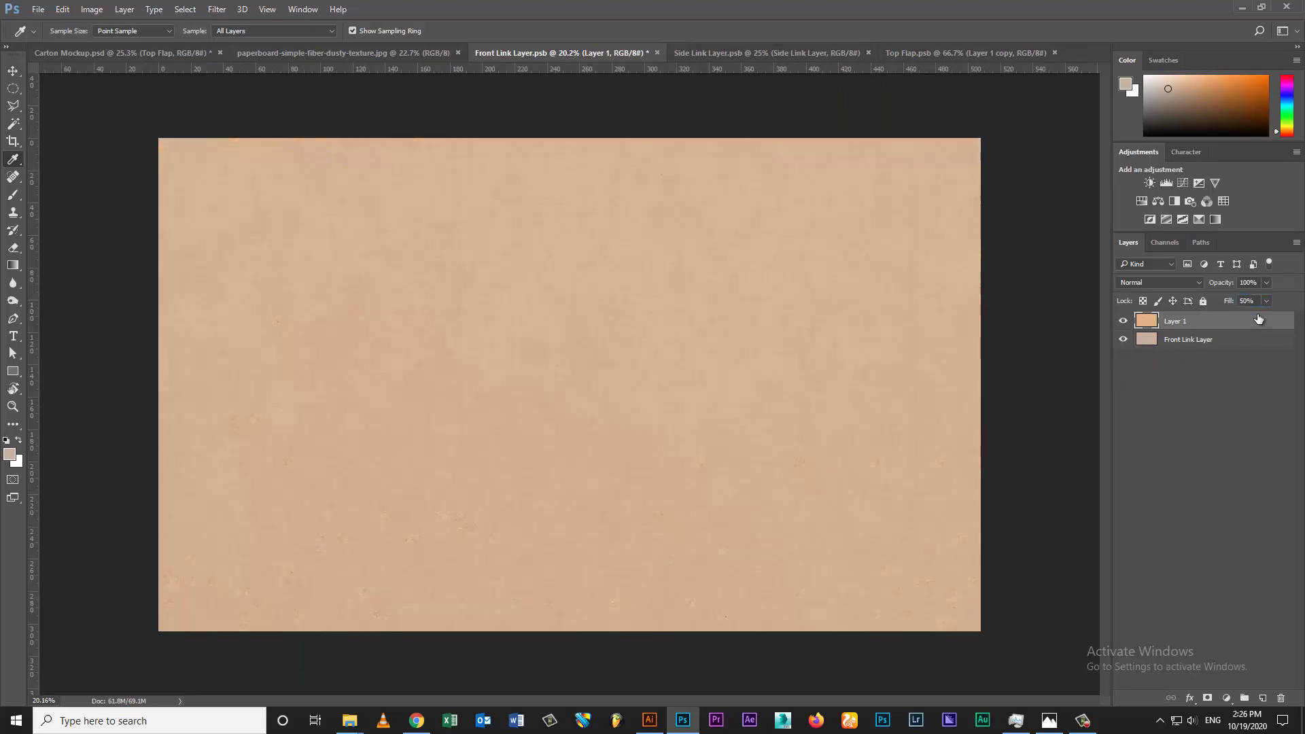
pyautogui.hotkey('ctrl', 's')
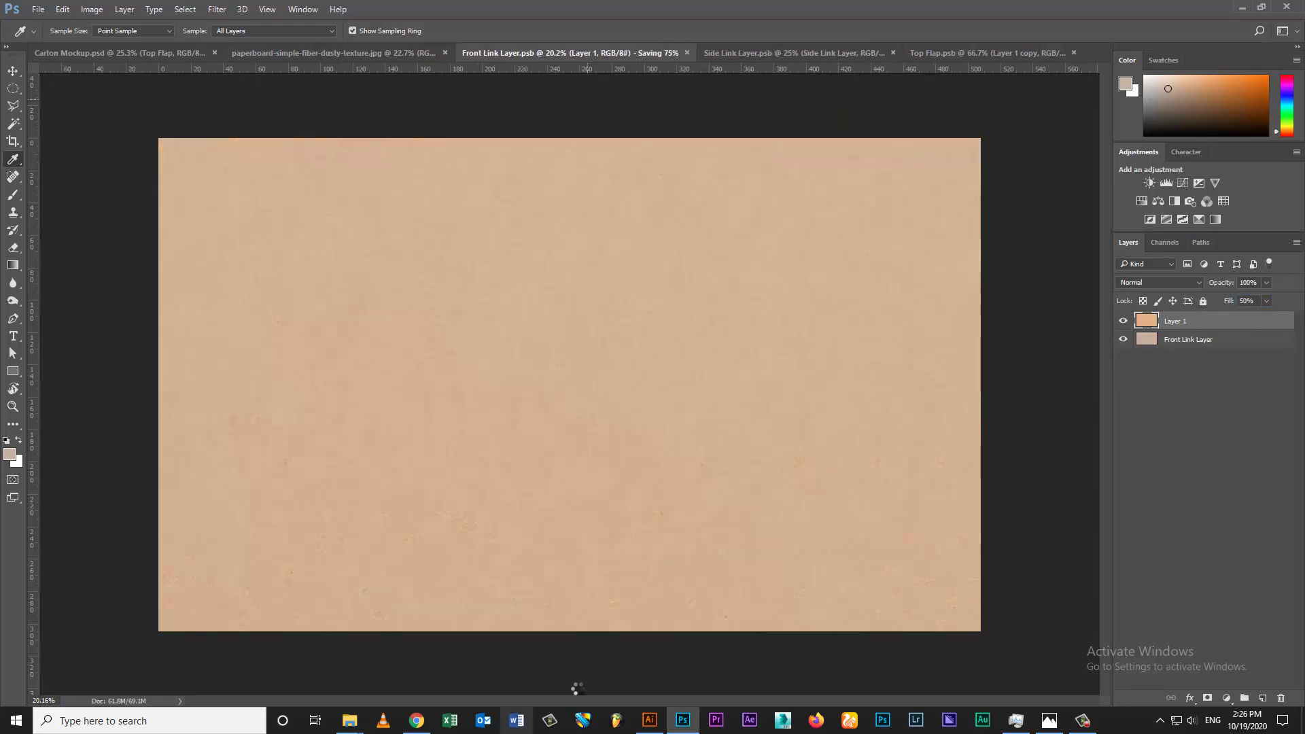
# Step: Paste the CORRUGATED CARTON MOCKUP artwork from Illustrator into the front panel as pixels
pyautogui.click(655, 728)
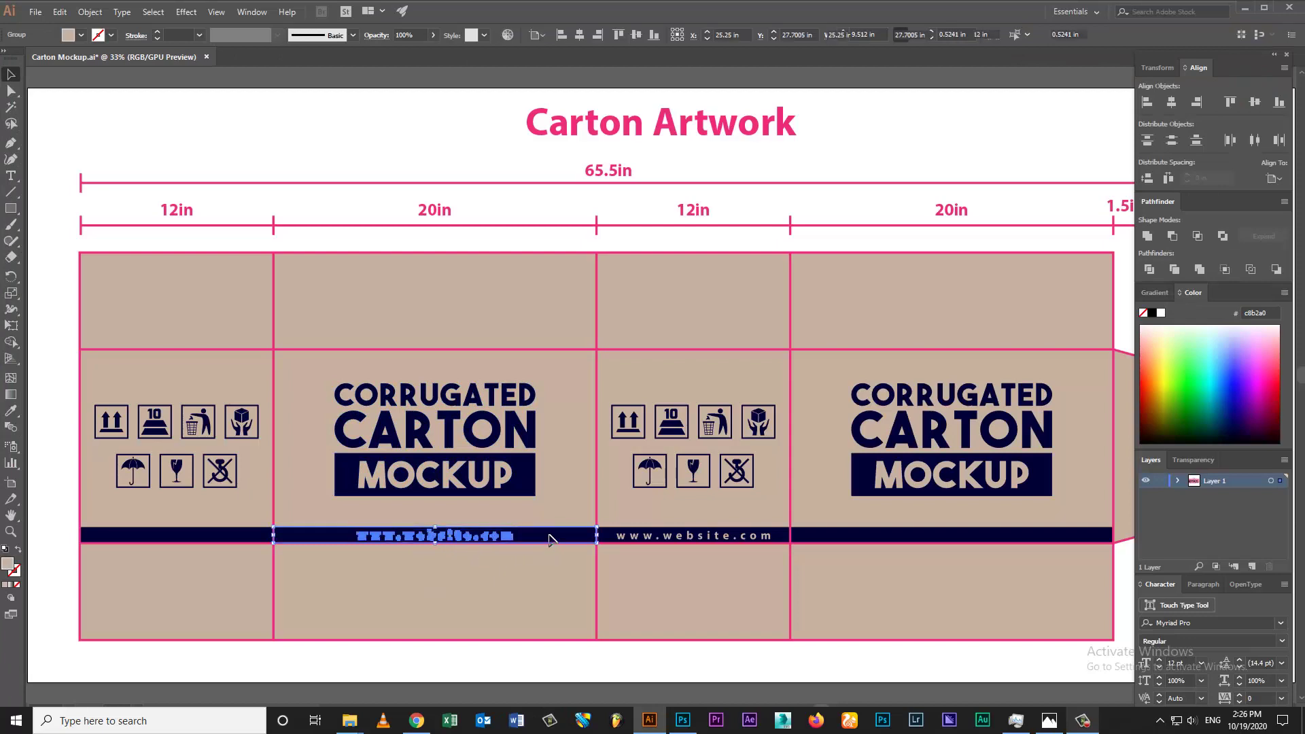
pyautogui.hotkey('ctrl', 'c')
pyautogui.hotkey('alt', 'Tab')
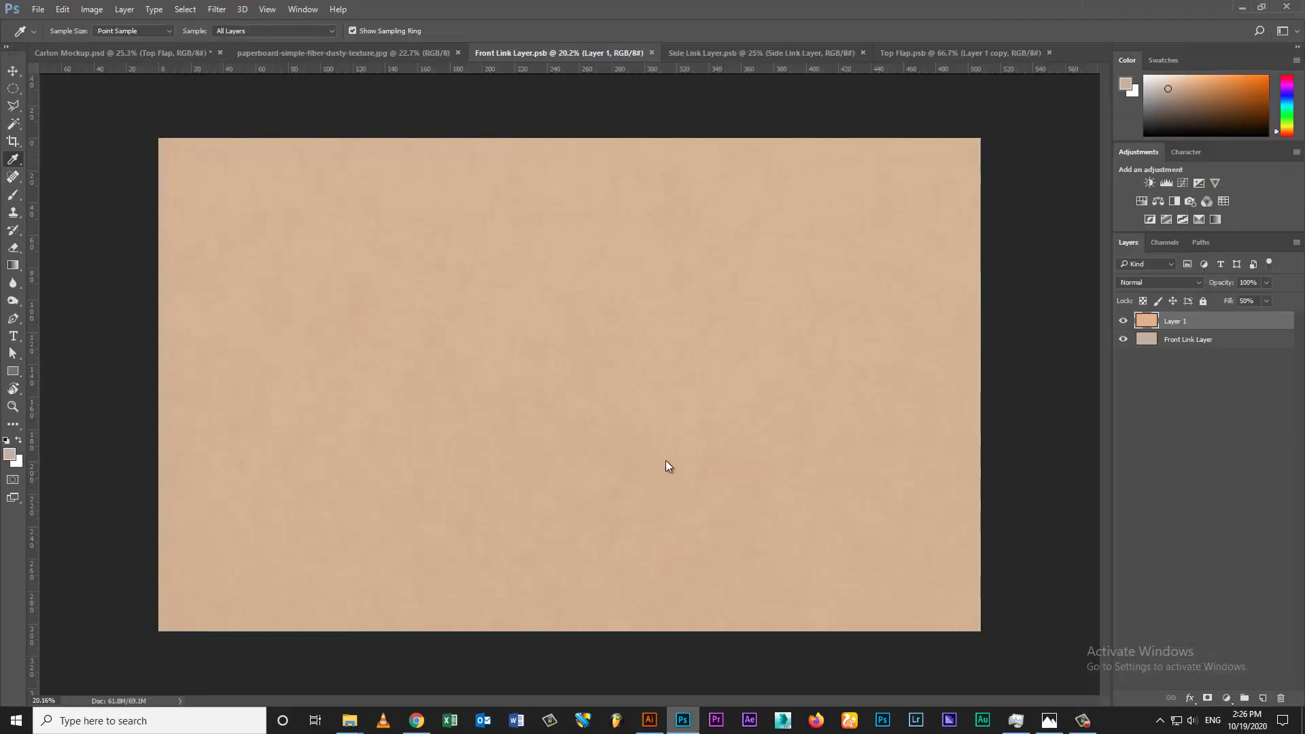
pyautogui.hotkey('ctrl', 'v')
pyautogui.click(713, 223)
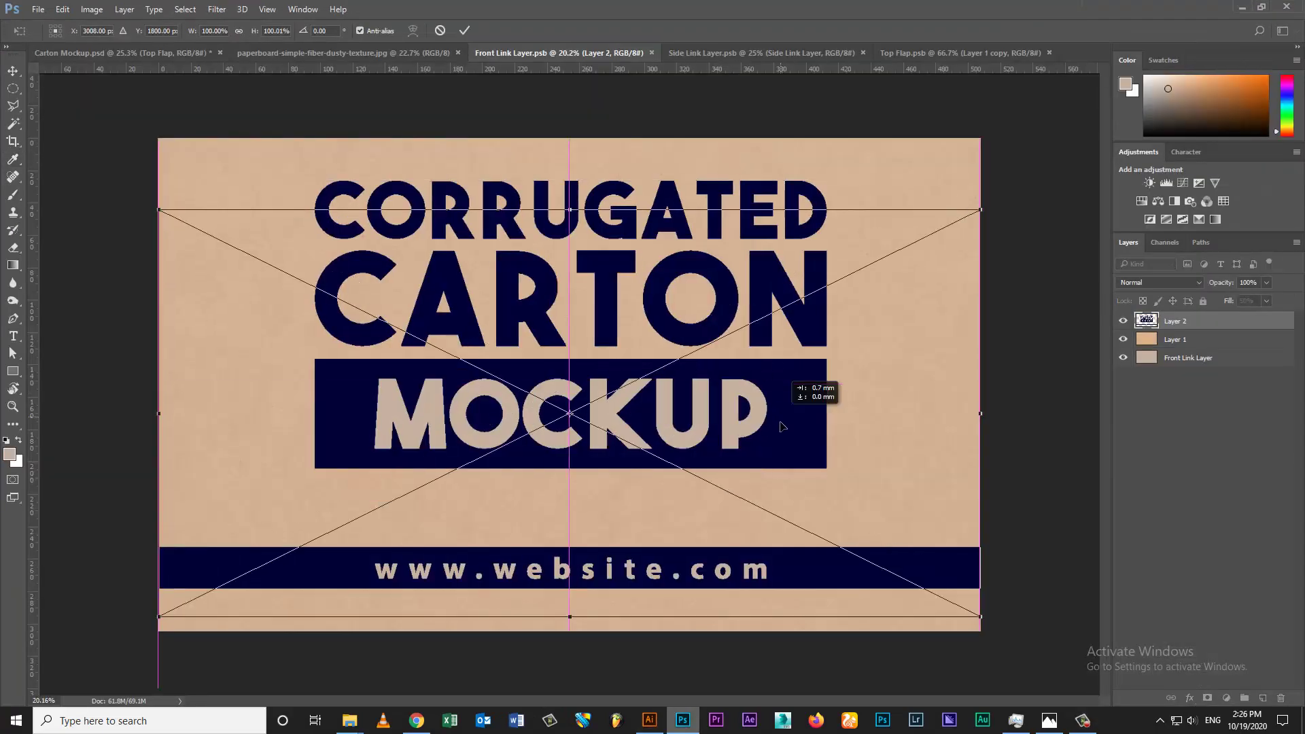
pyautogui.press('Return')
# Step: Add a new layer with a diagonal gradient set to Multiply blending
pyautogui.click(1262, 698)
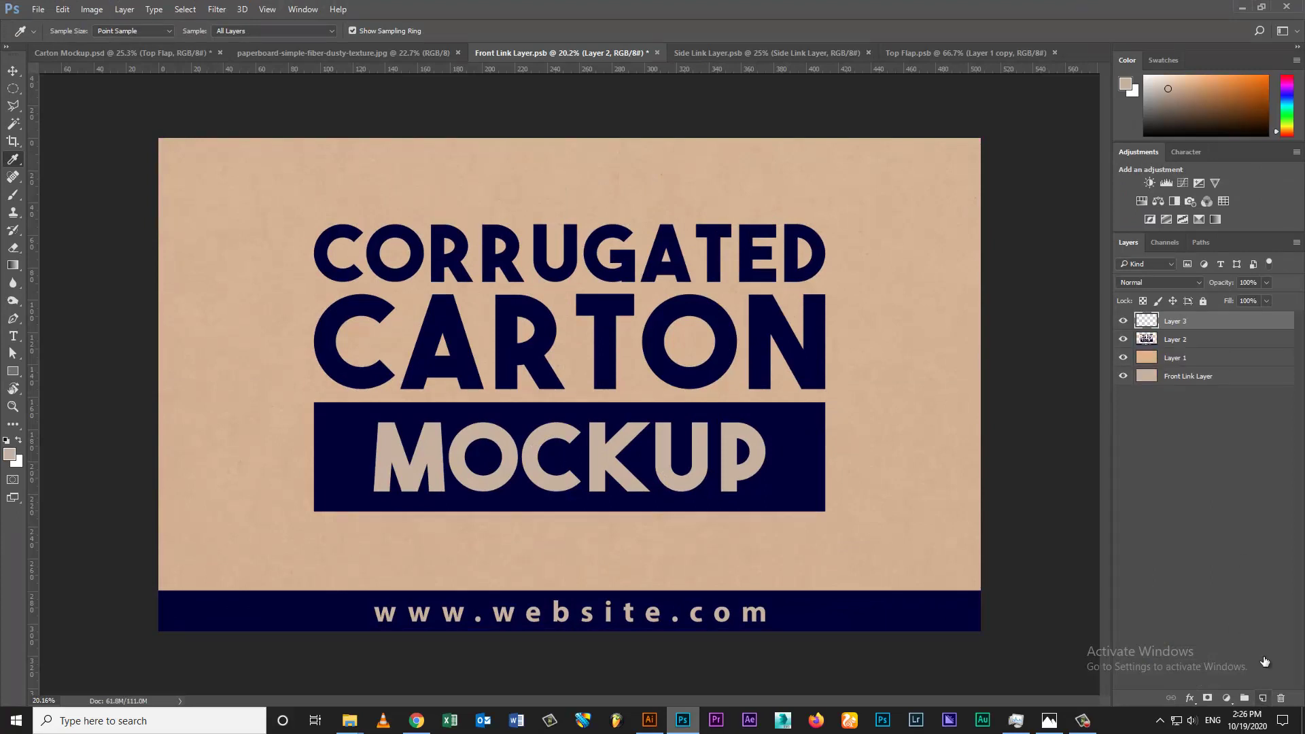
pyautogui.press('i')
pyautogui.press('g')
pyautogui.moveTo(161, 137)
pyautogui.mouseDown()
pyautogui.moveTo(1005, 647)
pyautogui.moveTo(128, 122)
pyautogui.mouseUp()
pyautogui.click(1159, 282)
pyautogui.click(1142, 326)
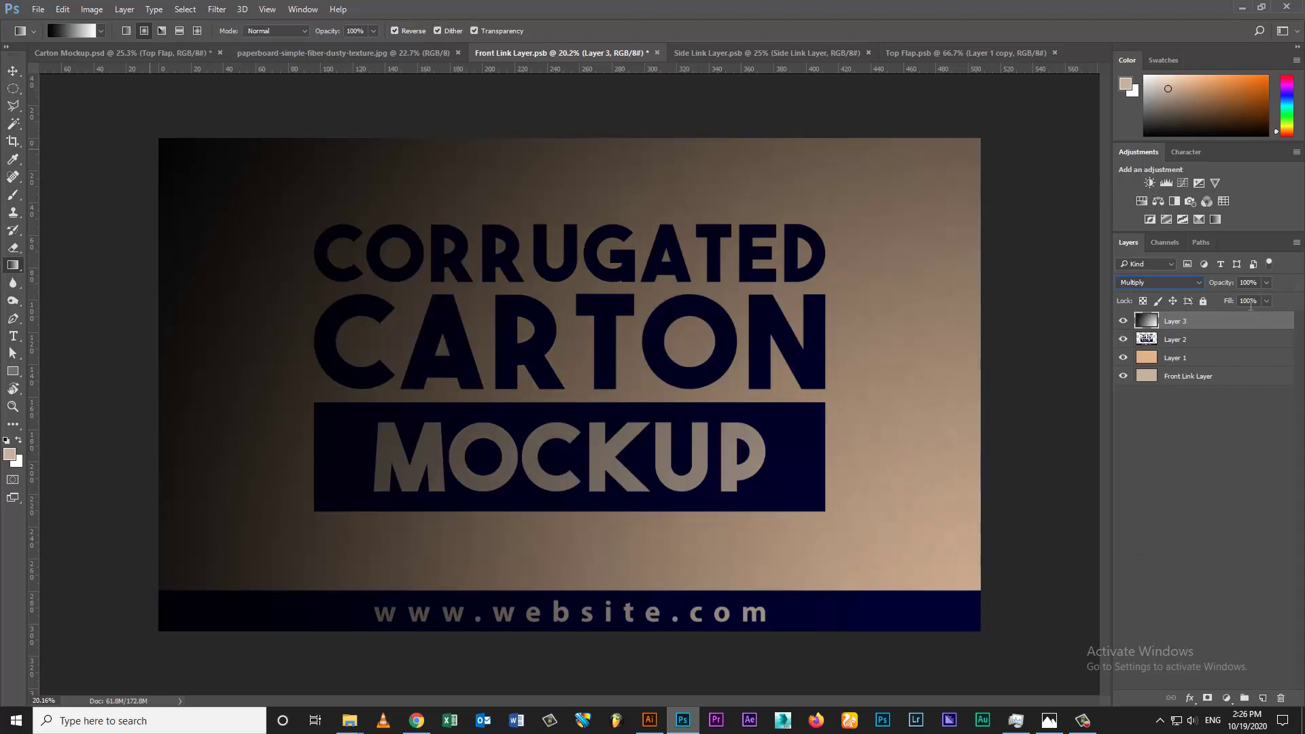
# Step: Redraw the gradient with a dark-brown stop from bottom-right to top-left
pyautogui.click(68, 31)
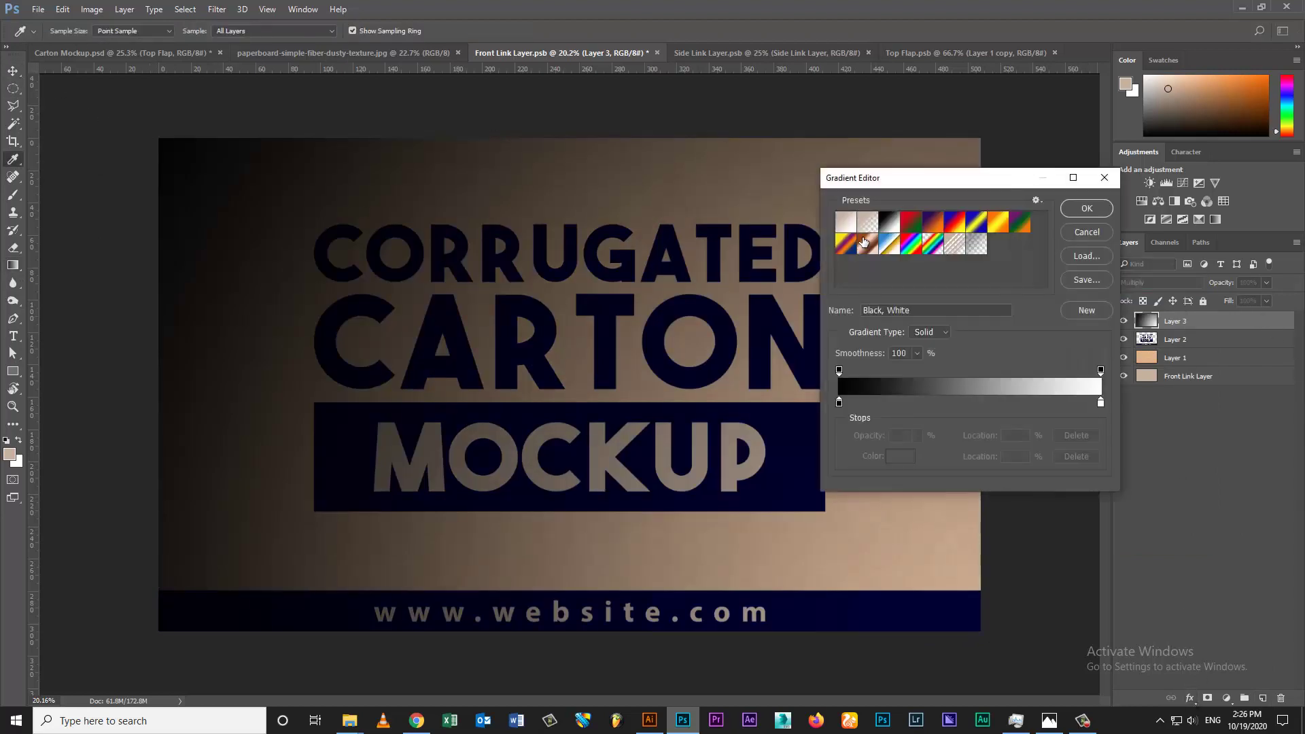
pyautogui.click(846, 221)
pyautogui.click(840, 402)
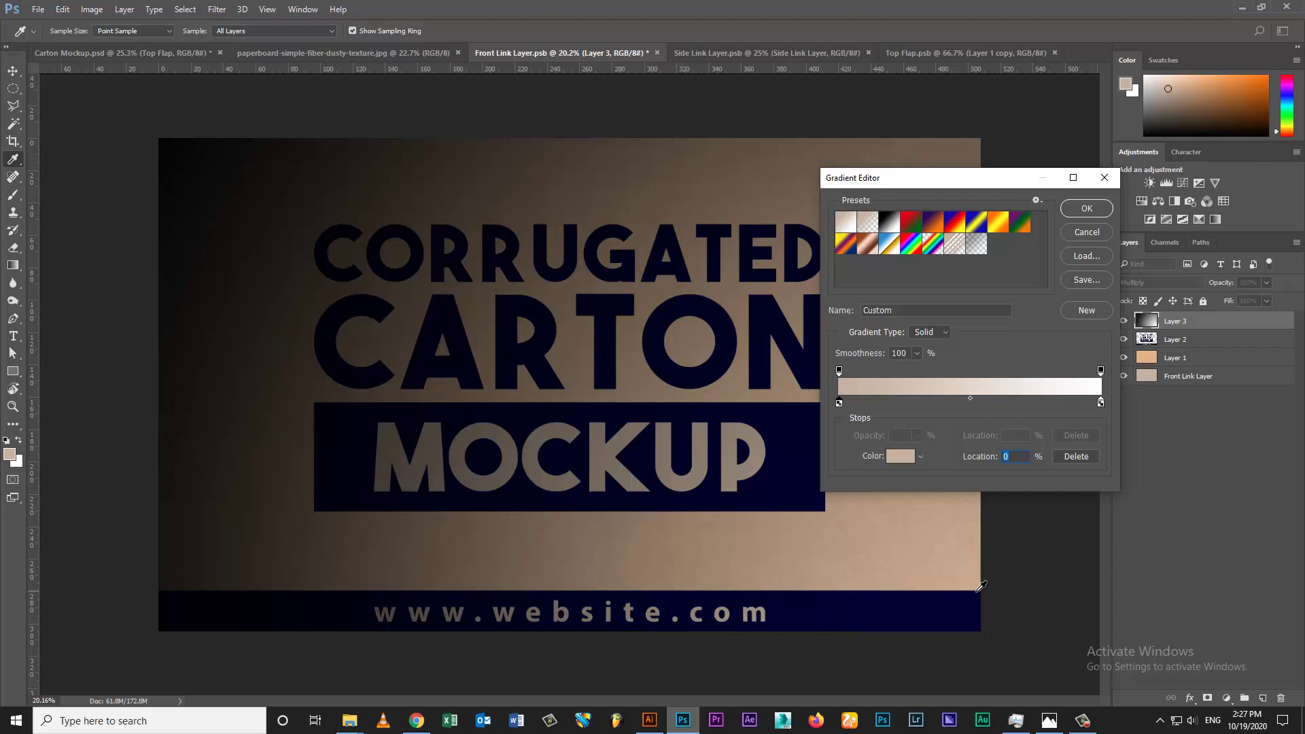
pyautogui.doubleClick(840, 403)
pyautogui.moveTo(921, 303); pyautogui.dragTo(944, 297)
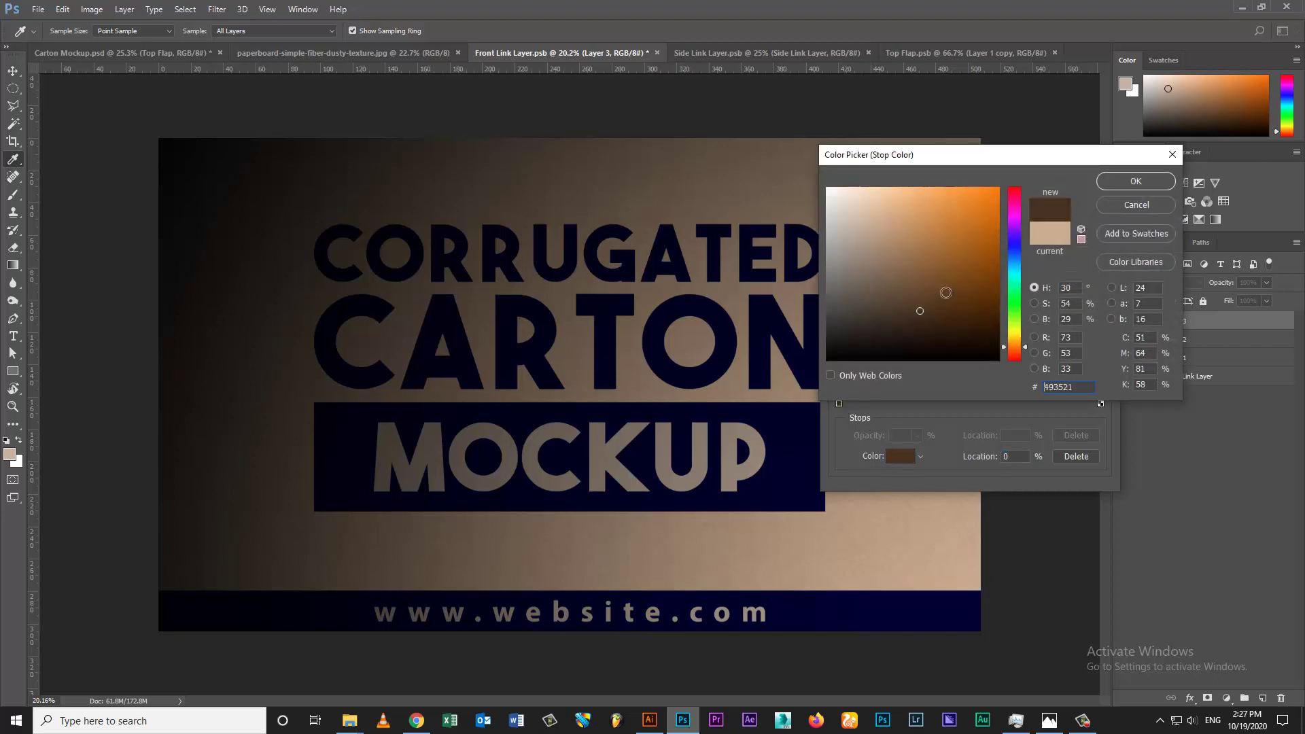
pyautogui.click(1132, 183)
pyautogui.click(1087, 208)
pyautogui.moveTo(985, 628)
pyautogui.mouseDown()
pyautogui.moveTo(157, 136)
pyautogui.moveTo(1080, 312)
pyautogui.mouseUp()
# Step: Set the shading layer to 75% fill, reorder the artwork layer, and save the front panel
pyautogui.write('75')
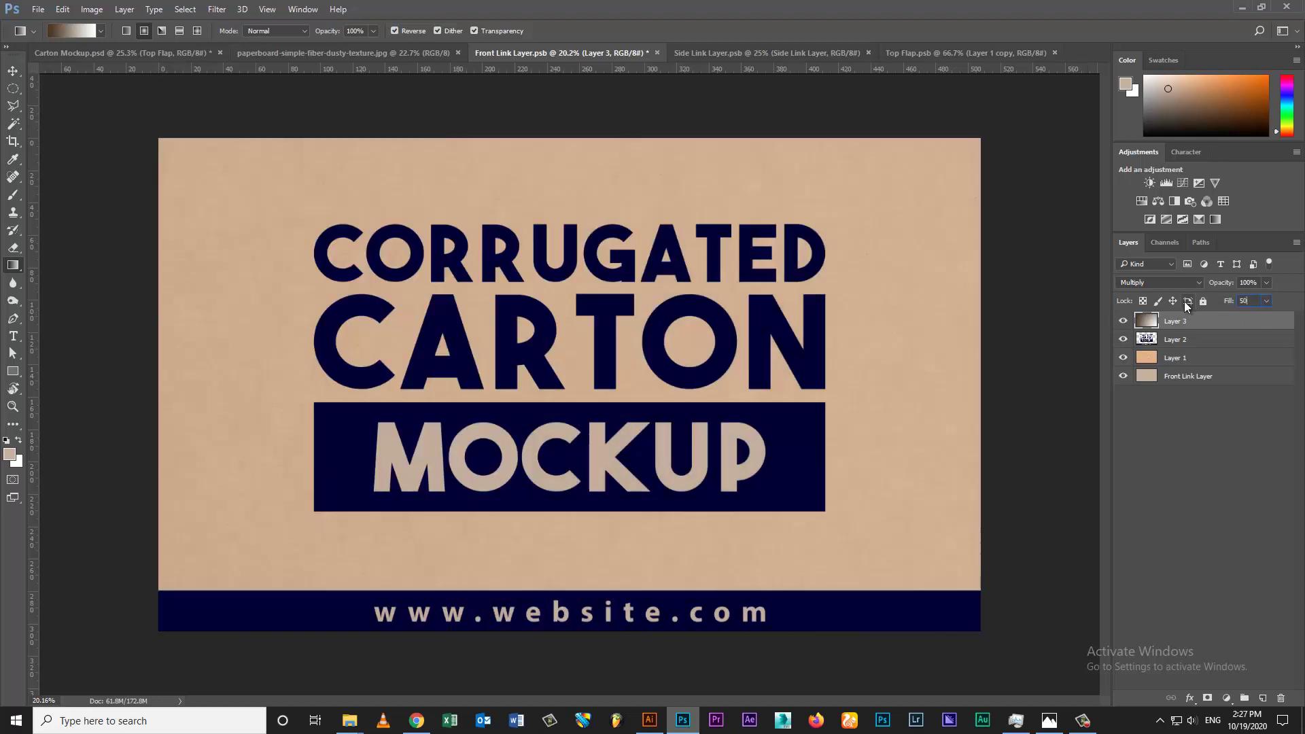
pyautogui.press('Return')
pyautogui.press('v')
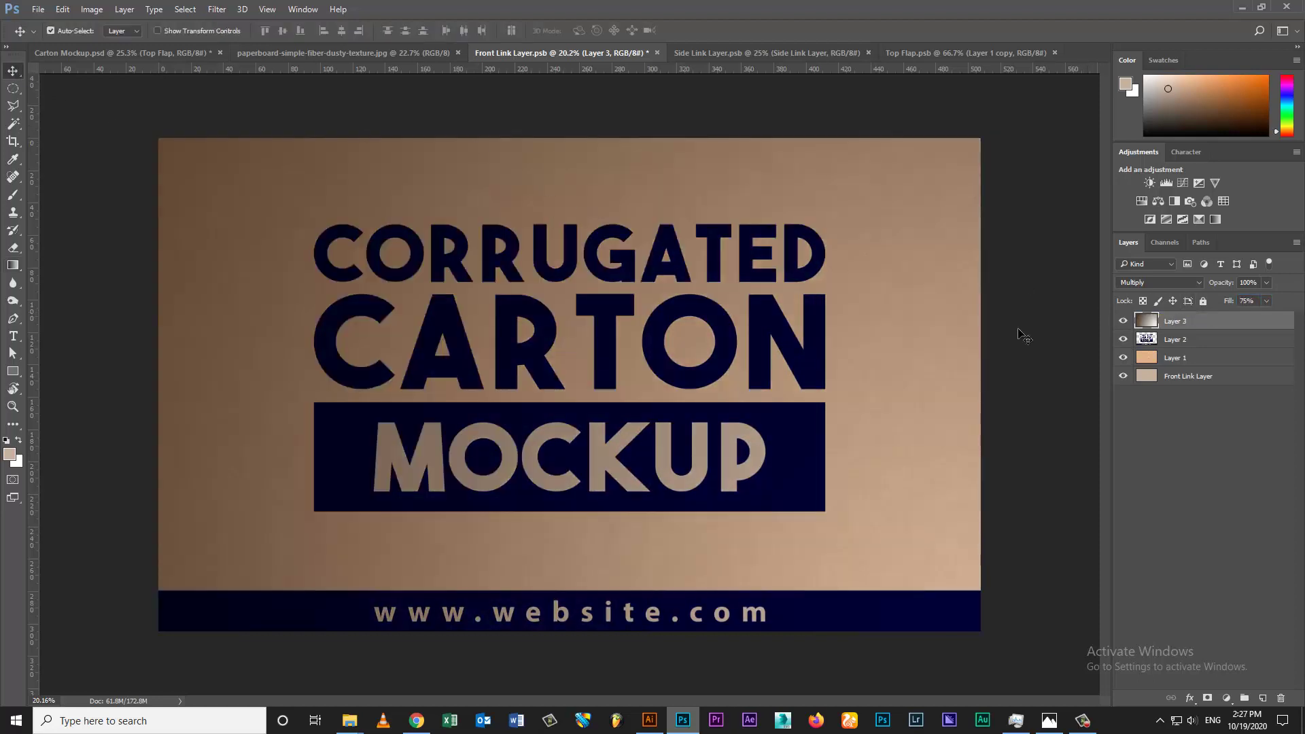
pyautogui.moveTo(1175, 339)
pyautogui.mouseDown()
pyautogui.moveTo(1186, 321)
pyautogui.moveTo(1183, 350)
pyautogui.mouseUp()
pyautogui.hotkey('ctrl', 's')
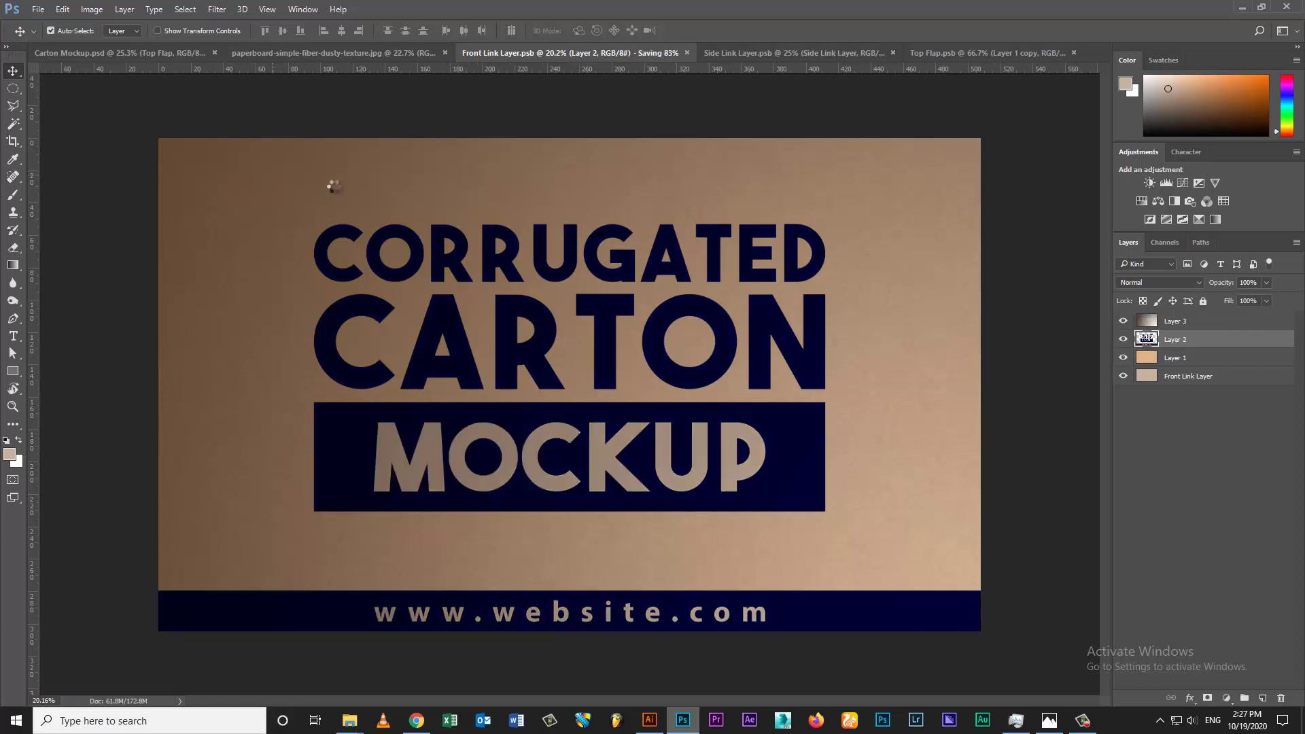
pyautogui.click(149, 59)
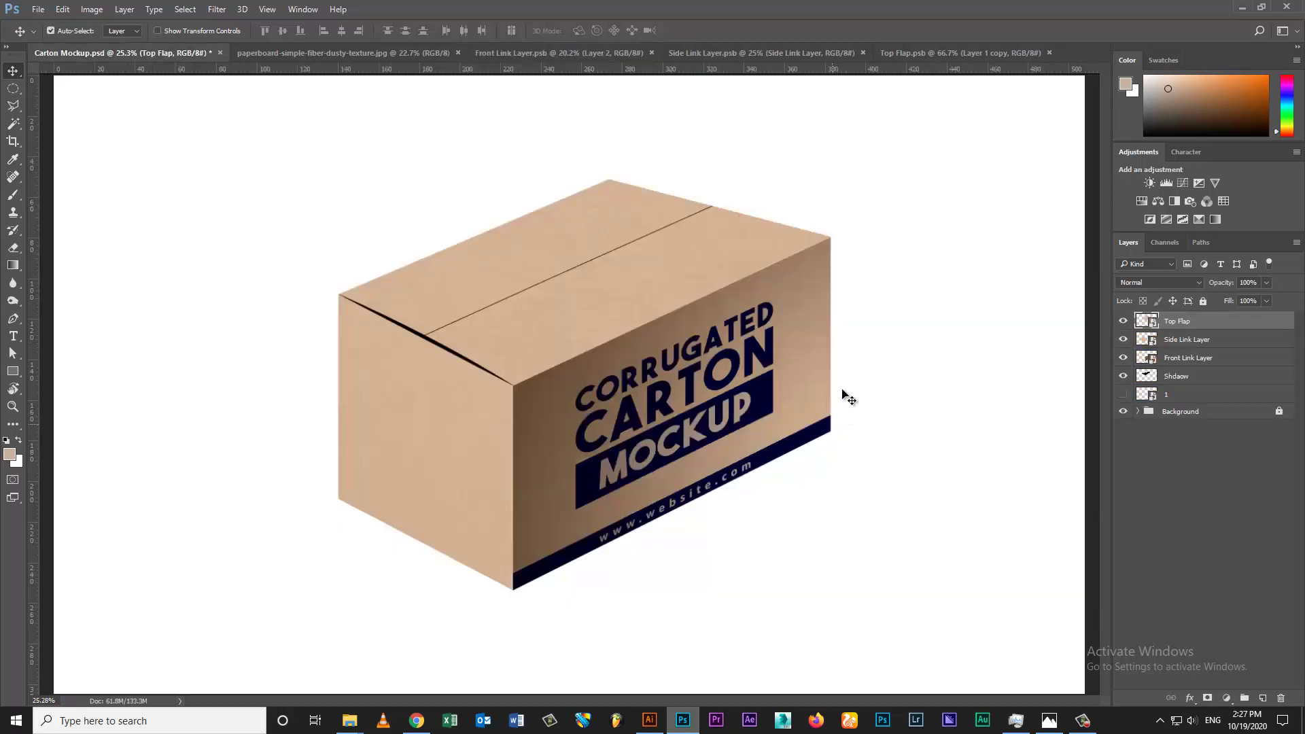
# Step: Bring the shading layer onto the side panel, stretch it to cover, and flip it horizontally
pyautogui.hotkey('ctrl', 'Tab')
pyautogui.hotkey('ctrl', 'Tab')
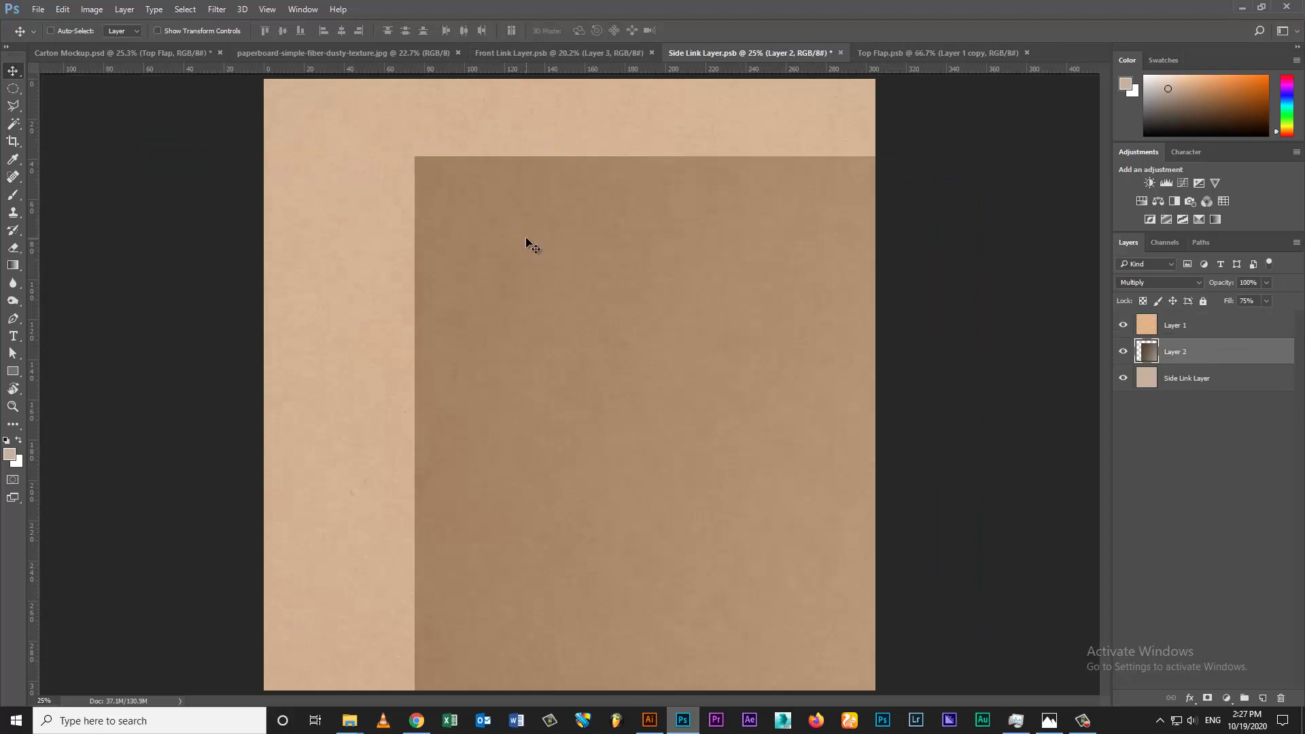
pyautogui.moveTo(407, 459); pyautogui.dragTo(844, 459)
pyautogui.hotkey('ctrl', 't')
pyautogui.moveTo(357, 299)
pyautogui.mouseDown()
pyautogui.moveTo(383, 316)
pyautogui.moveTo(370, 314)
pyautogui.mouseUp()
pyautogui.moveTo(324, 385); pyautogui.dragTo(264, 384)
pyautogui.rightClick(416, 323)
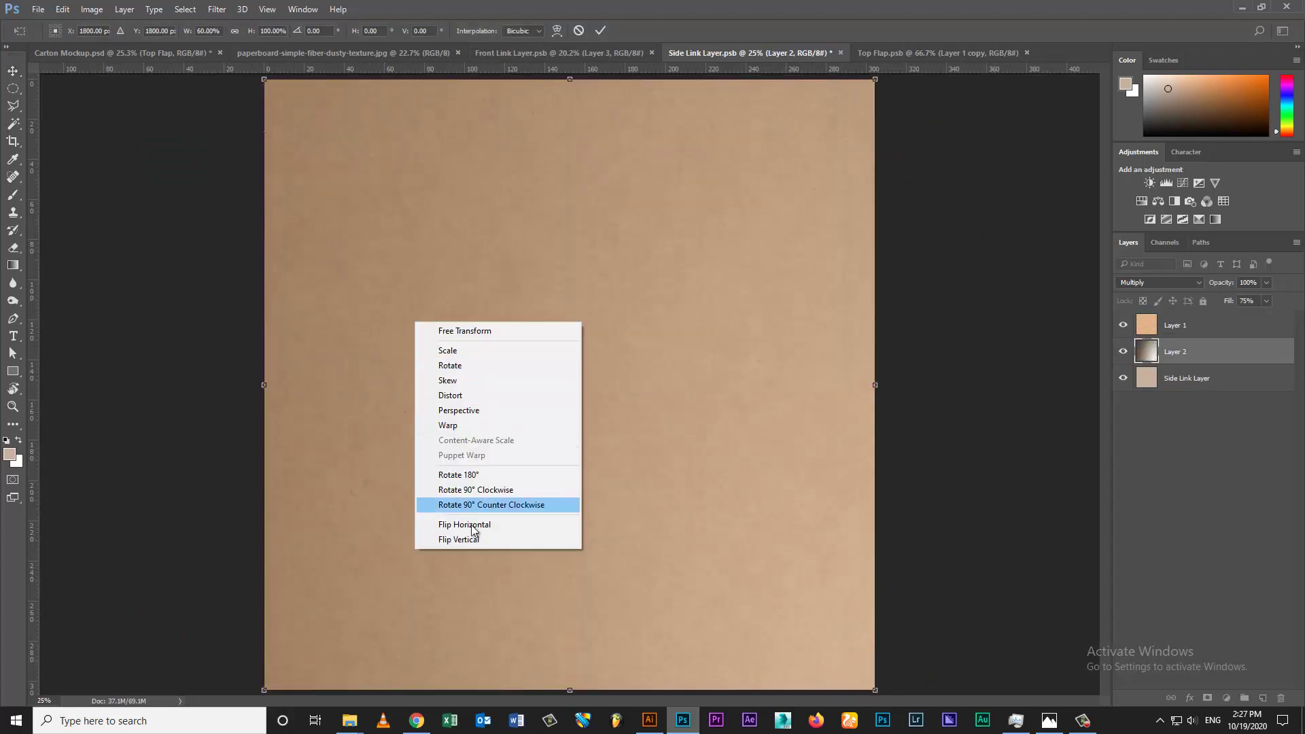
pyautogui.click(476, 525)
pyautogui.press('Return')
# Step: Paste the handling icons and website strip into place under the shading, and save
pyautogui.hotkey('alt', 'Tab')
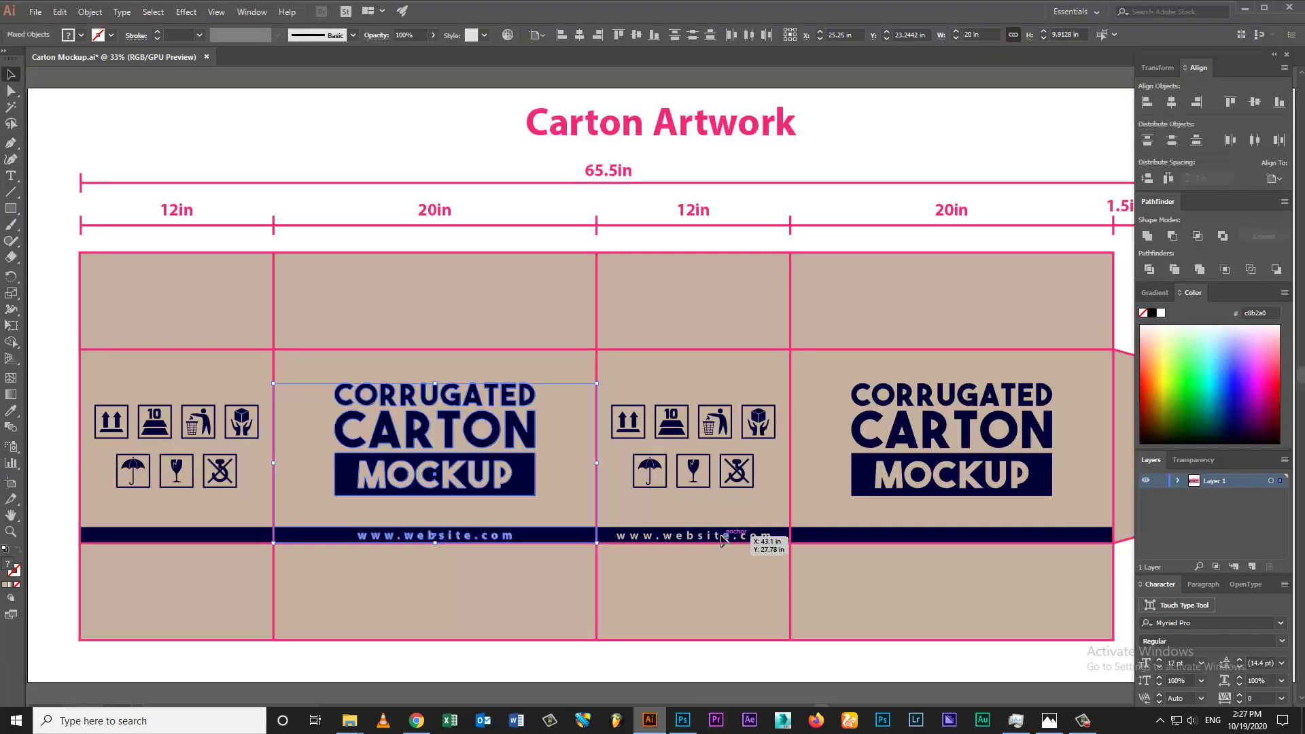
pyautogui.click(723, 537)
pyautogui.hotkey('alt', 'Tab')
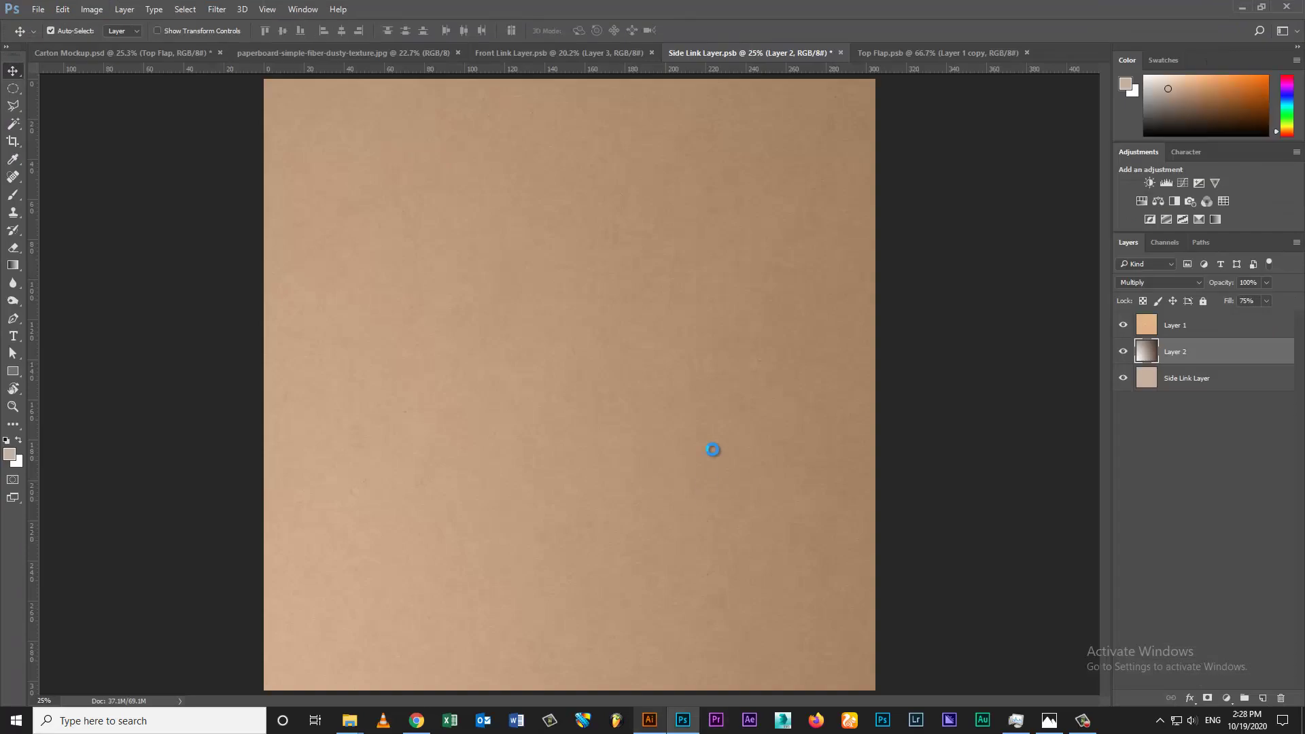
pyautogui.hotkey('ctrl', 'v')
pyautogui.press('Return')
pyautogui.moveTo(742, 268); pyautogui.dragTo(766, 370)
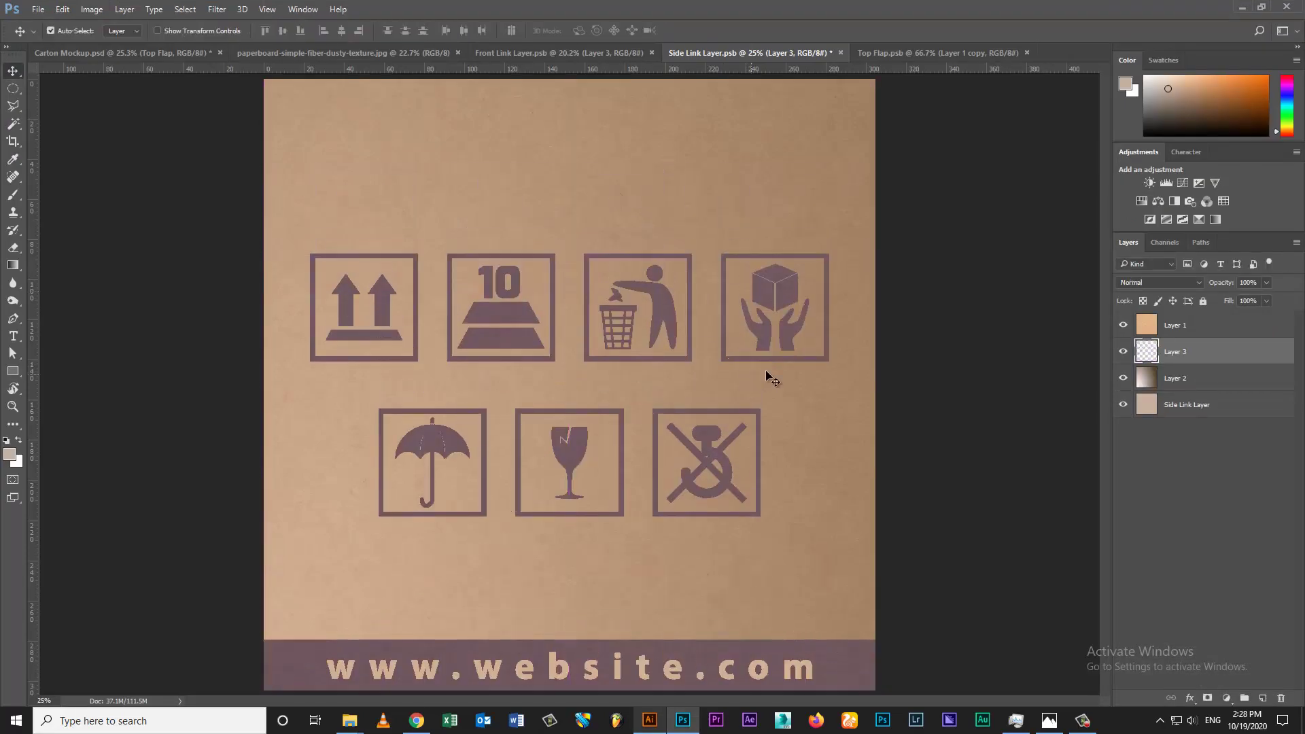
pyautogui.moveTo(1176, 325)
pyautogui.mouseDown()
pyautogui.moveTo(1176, 393)
pyautogui.moveTo(1176, 316)
pyautogui.mouseUp()
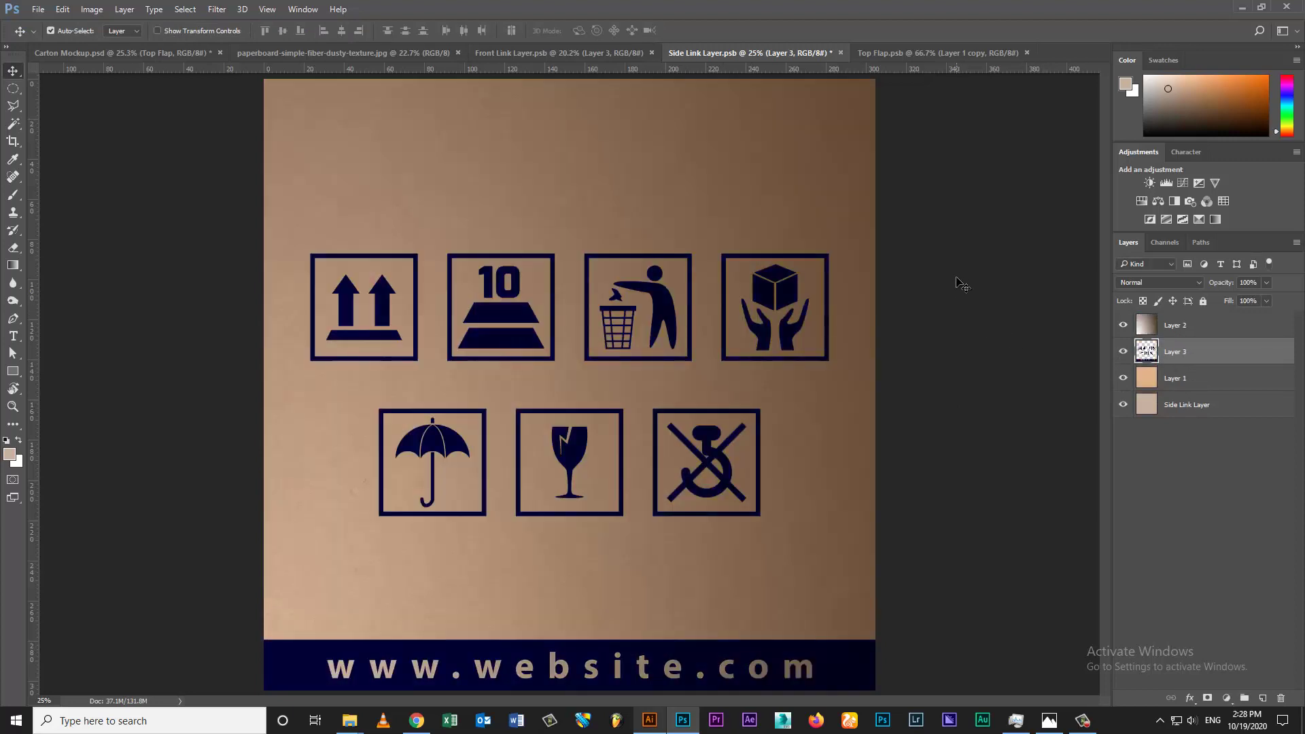
pyautogui.hotkey('ctrl', 's')
pyautogui.click(938, 53)
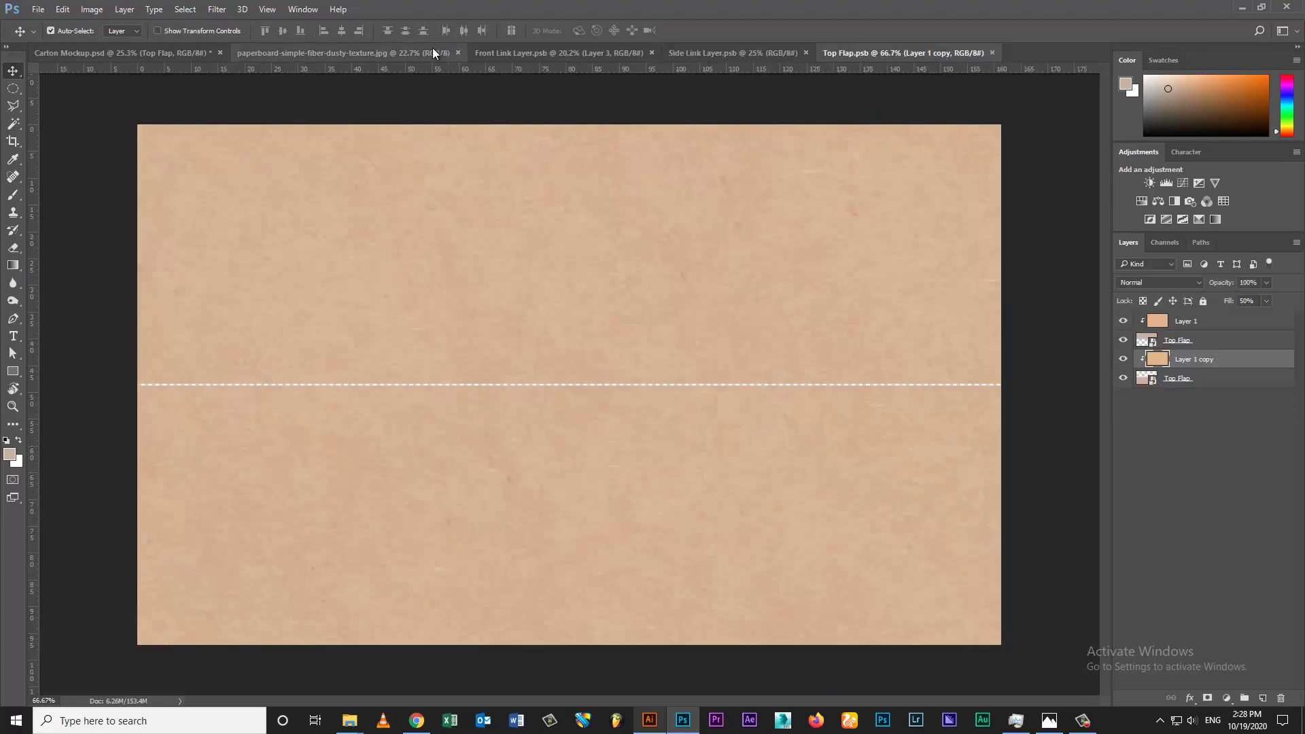
# Step: Carry the shading layer into the Top Flap and scale it down to the flap's size
pyautogui.click(516, 53)
pyautogui.moveTo(434, 168)
pyautogui.mouseDown()
pyautogui.moveTo(449, 401)
pyautogui.moveTo(255, 209)
pyautogui.moveTo(288, 165)
pyautogui.mouseUp()
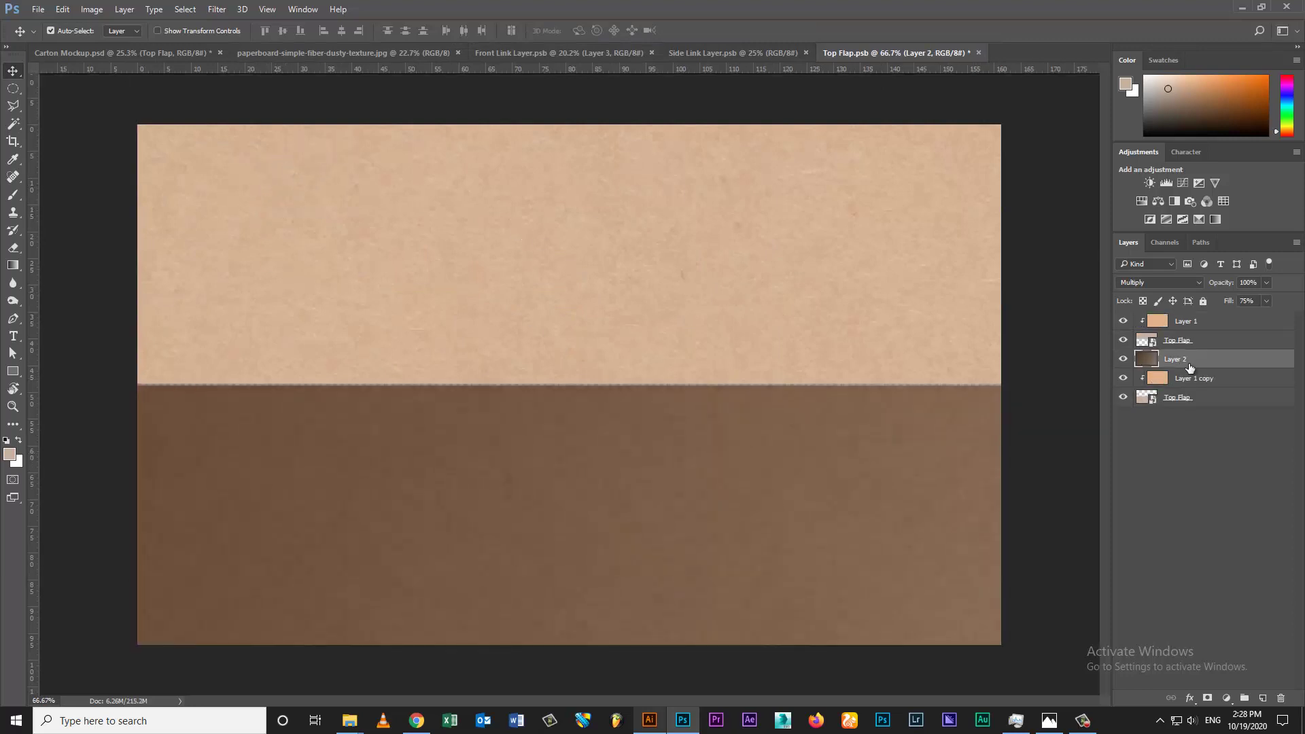
pyautogui.moveTo(1189, 368); pyautogui.dragTo(1189, 316)
pyautogui.hotkey('ctrl', 't')
pyautogui.hotkey('ctrl', '0')
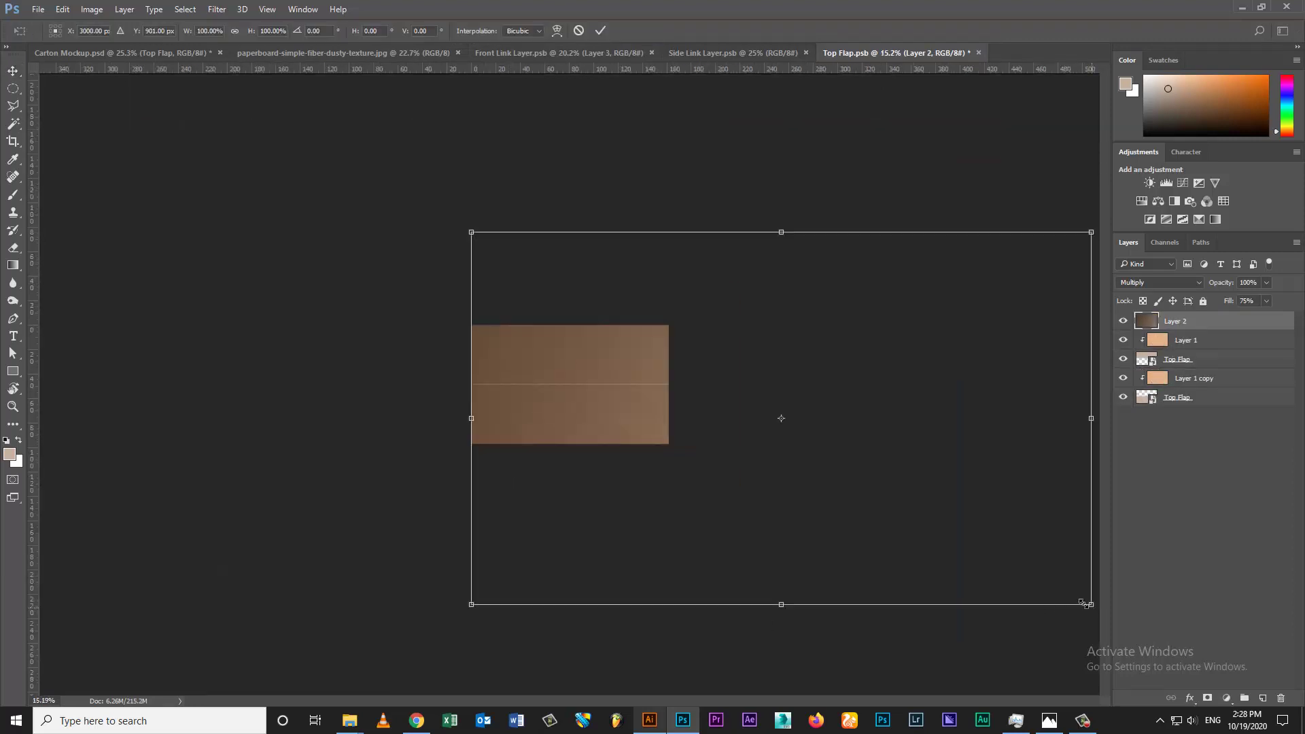
pyautogui.moveTo(1085, 602); pyautogui.dragTo(710, 441)
pyautogui.moveTo(680, 367)
pyautogui.mouseDown()
pyautogui.moveTo(634, 357)
pyautogui.moveTo(674, 324)
pyautogui.mouseUp()
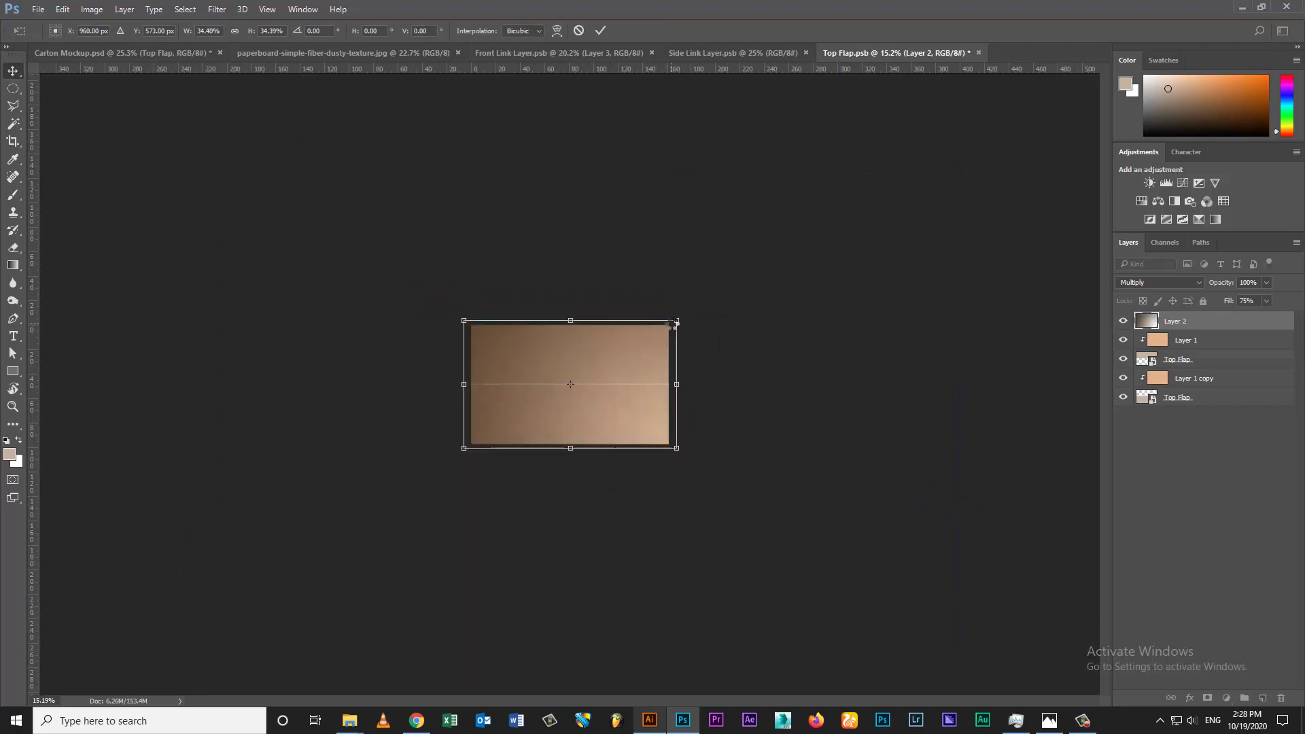
pyautogui.press('Return')
# Step: Clip the shading to the upper flap half, clip a copy to the lower half, and save
pyautogui.keyDown('alt'); pyautogui.click(1142, 331); pyautogui.keyUp('alt')
pyautogui.moveTo(1186, 321); pyautogui.dragTo(1187, 370)
pyautogui.keyDown('alt'); pyautogui.click(1146, 388); pyautogui.keyUp('alt')
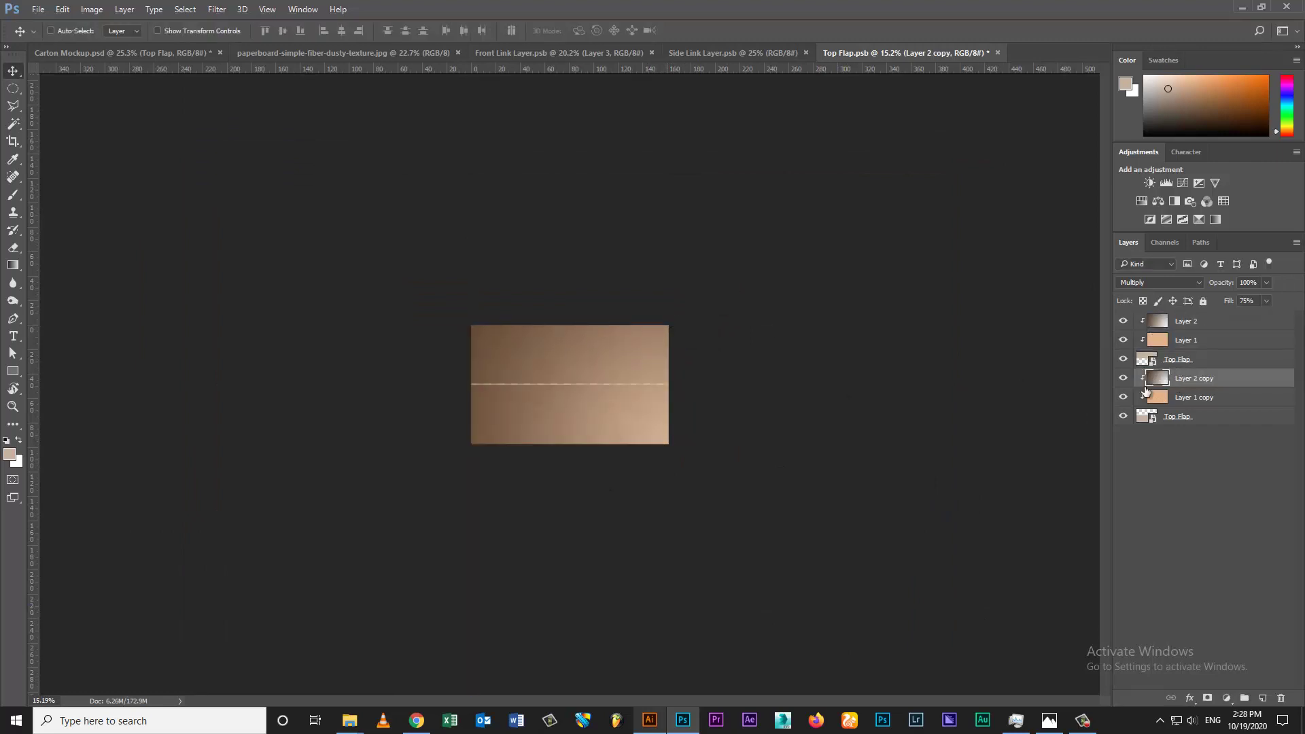
pyautogui.hotkey('ctrl', '0')
pyautogui.hotkey('ctrl', 's')
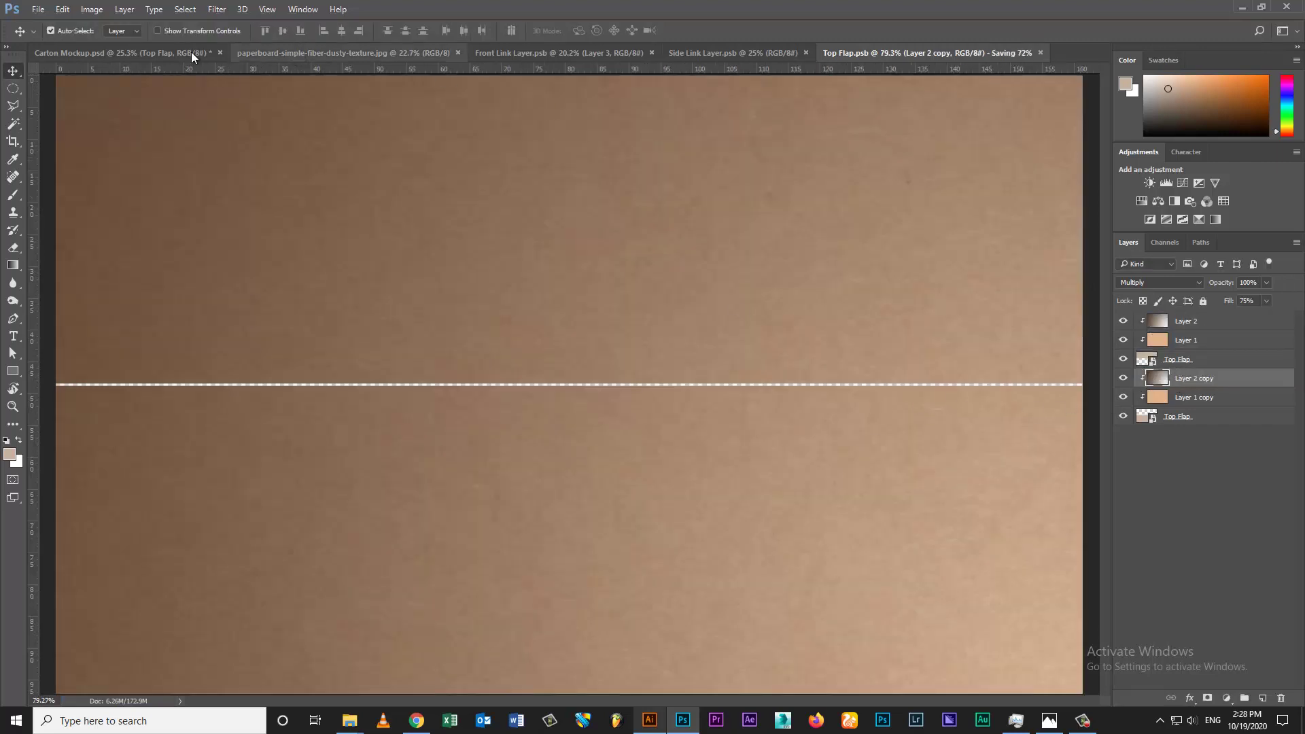
# Step: In the carton mockup, add a new empty layer above the background for a shadow
pyautogui.click(191, 52)
pyautogui.click(1166, 394)
pyautogui.hotkey('ctrl', 'shift', 'alt', 'n')
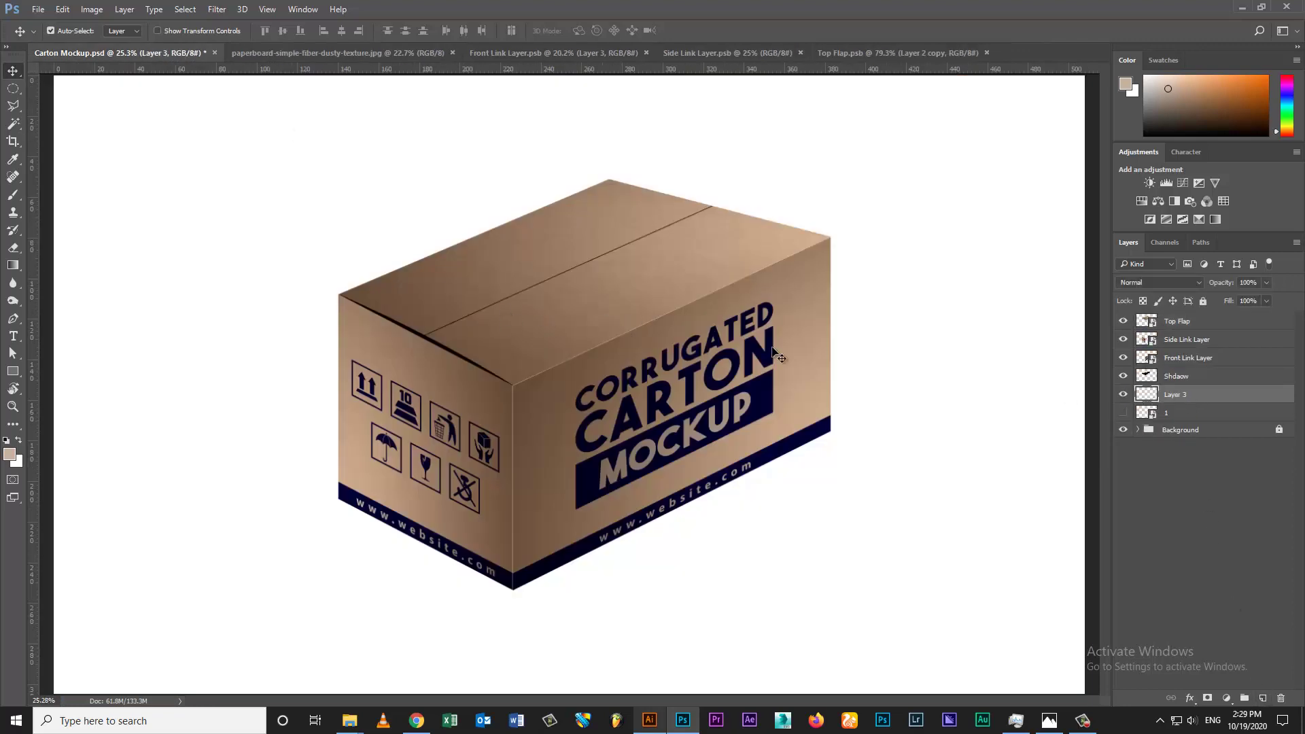
# Step: Select a tall, narrow rectangular strip to the left of the carton
pyautogui.click(14, 109)
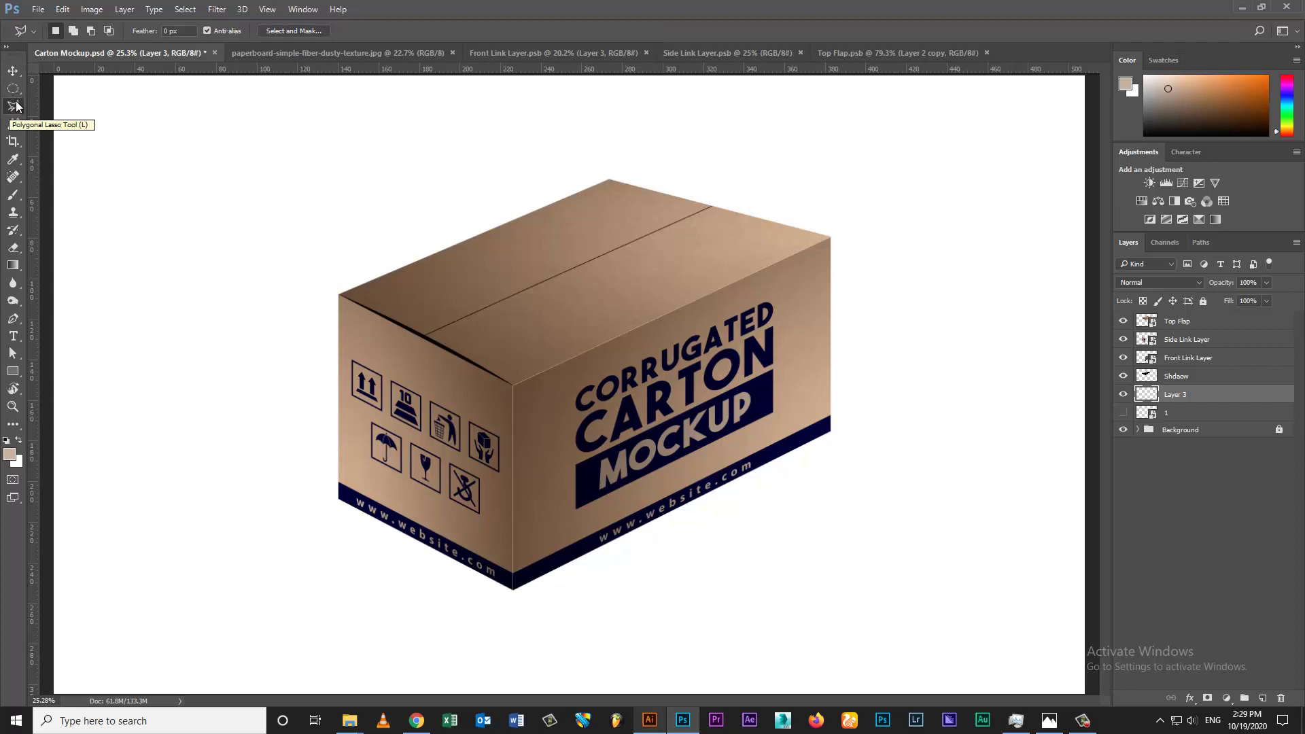
pyautogui.rightClick(12, 89)
pyautogui.click(54, 88)
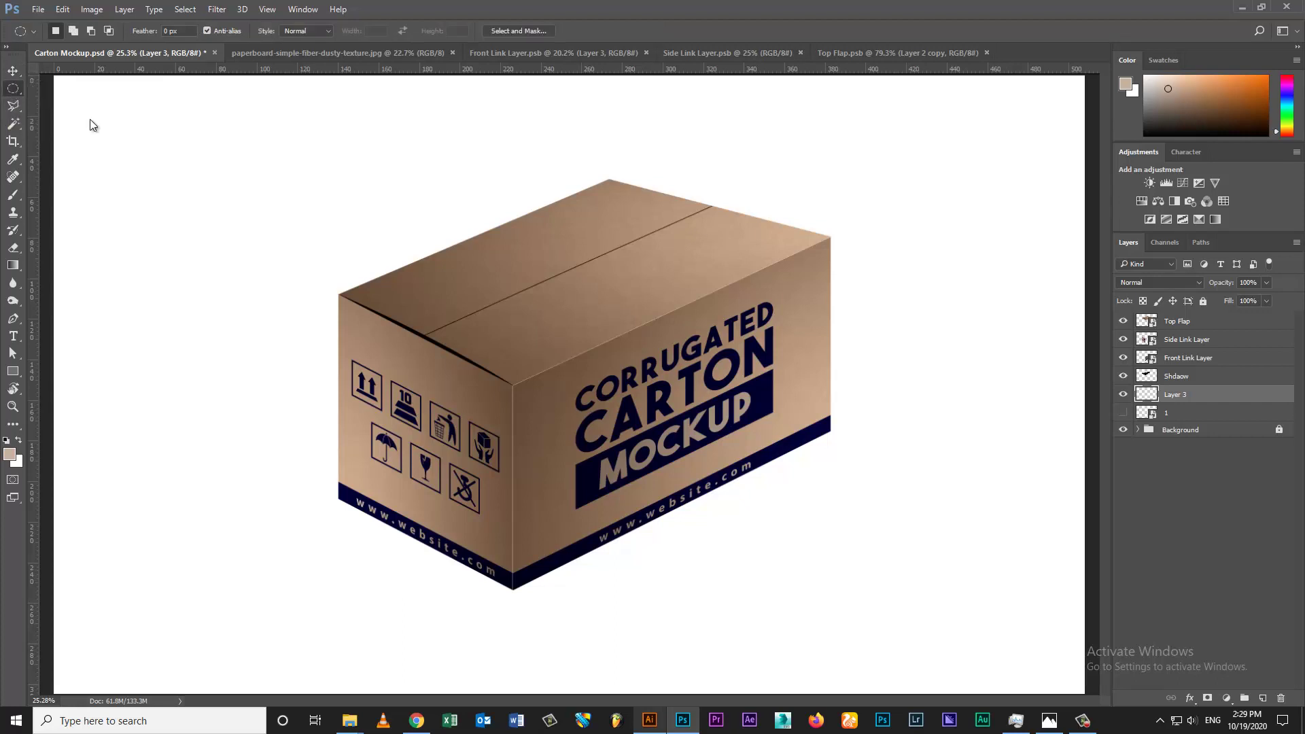
pyautogui.moveTo(143, 196); pyautogui.dragTo(164, 250)
pyautogui.moveTo(180, 306); pyautogui.dragTo(195, 601)
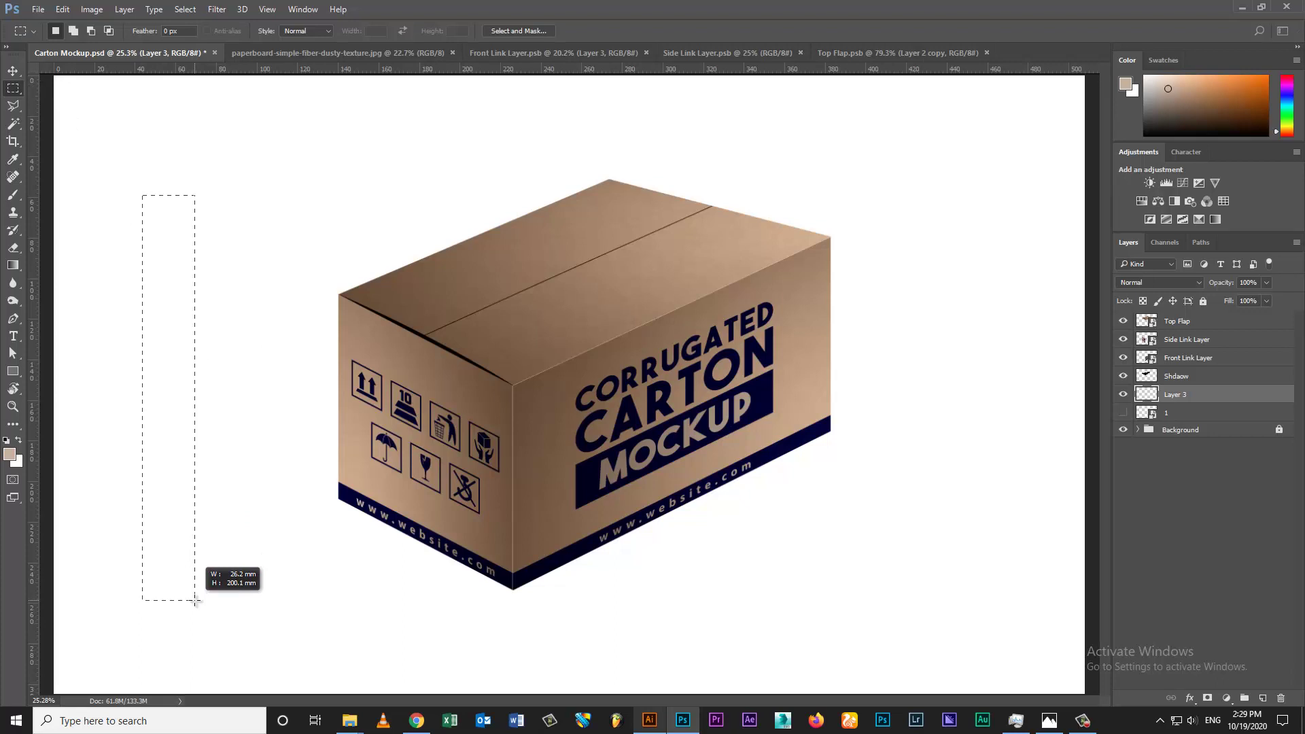
pyautogui.moveTo(195, 601); pyautogui.dragTo(196, 601)
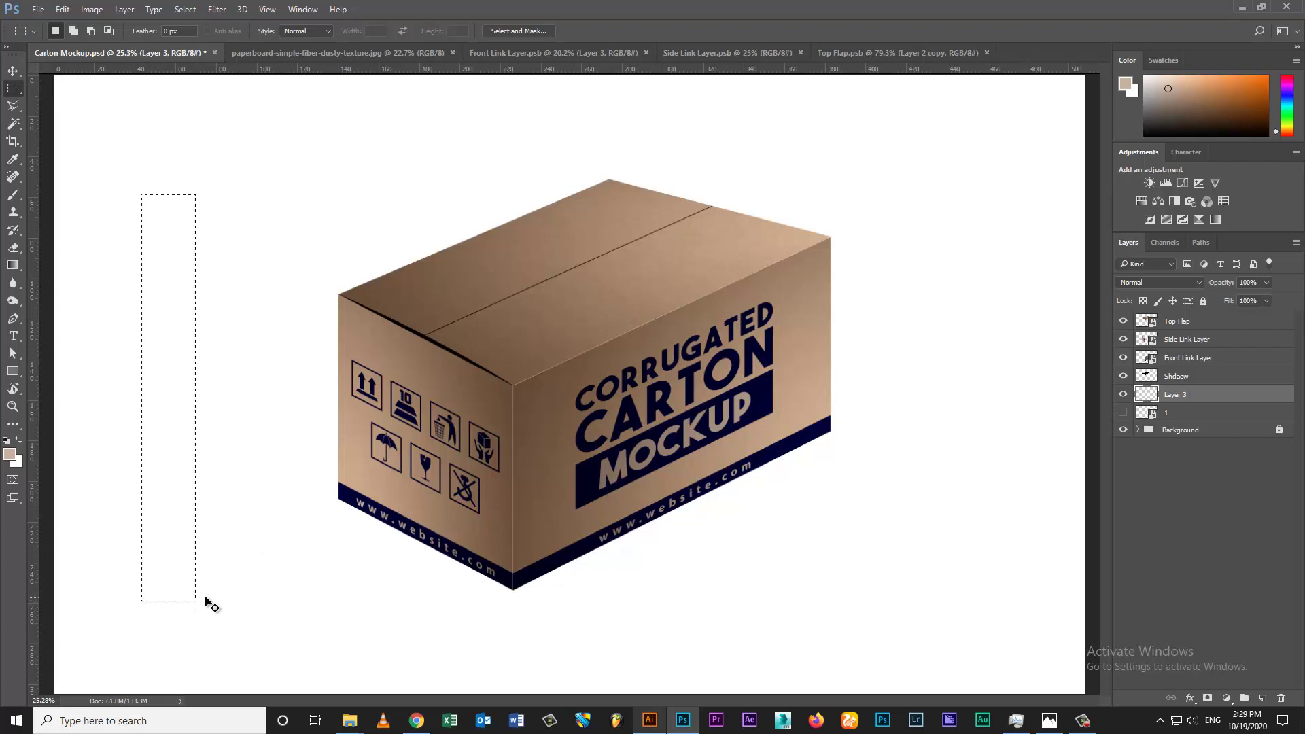
# Step: Fill the strip selection with black and deselect
pyautogui.hotkey('shift', 'BackSpace')
pyautogui.click(716, 243)
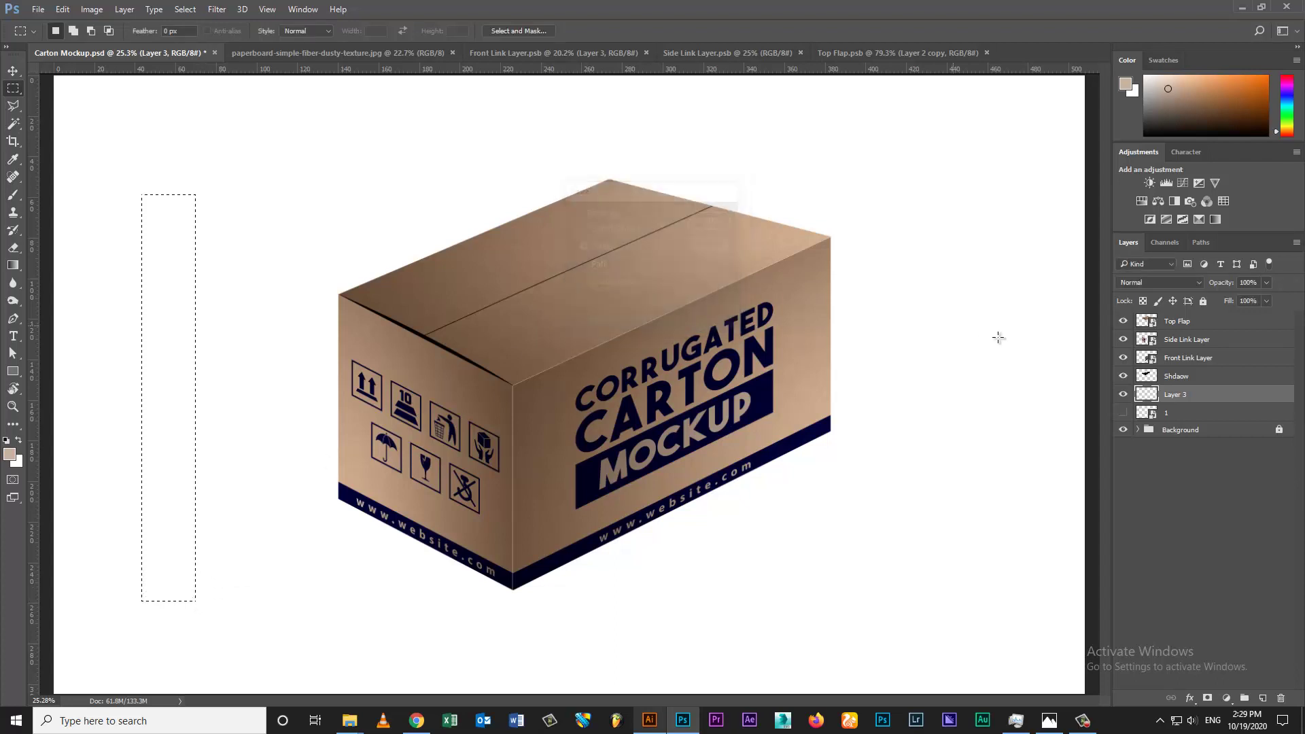
pyautogui.click(6, 444)
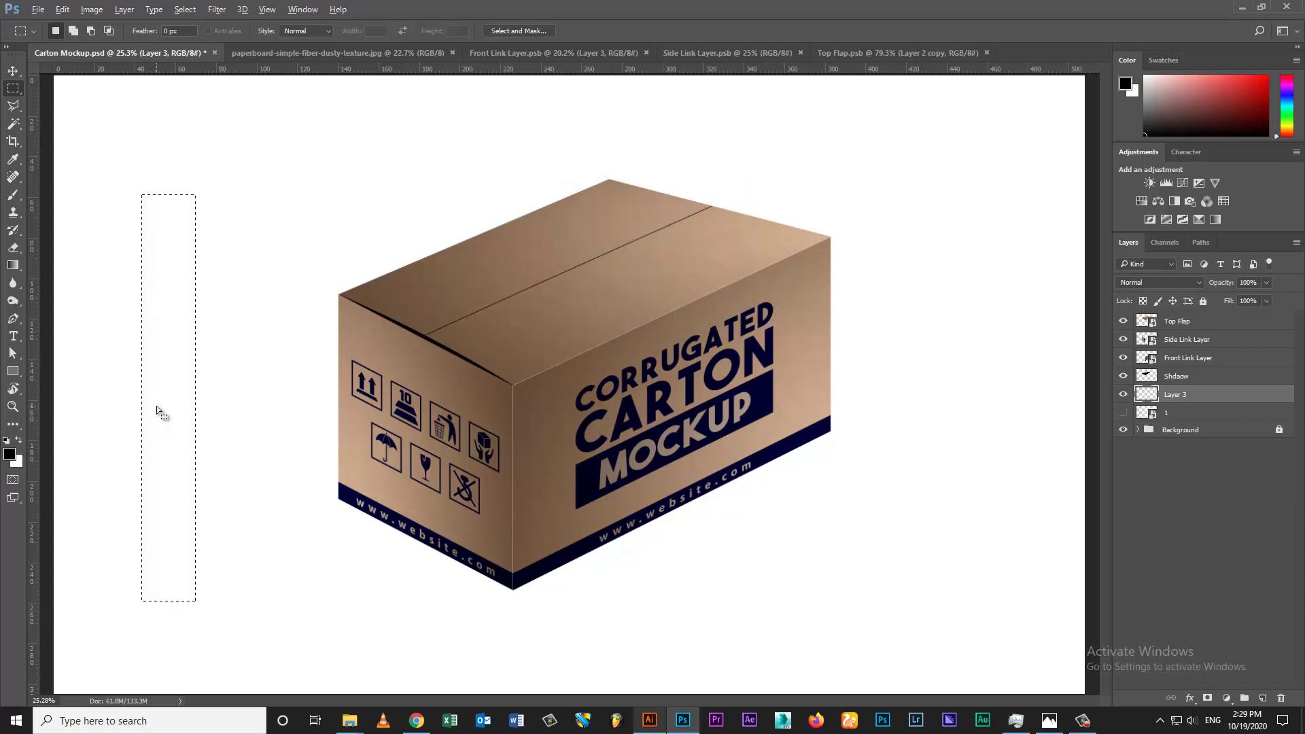
pyautogui.hotkey('alt', 'BackSpace')
pyautogui.hotkey('ctrl', 'd')
pyautogui.press('v')
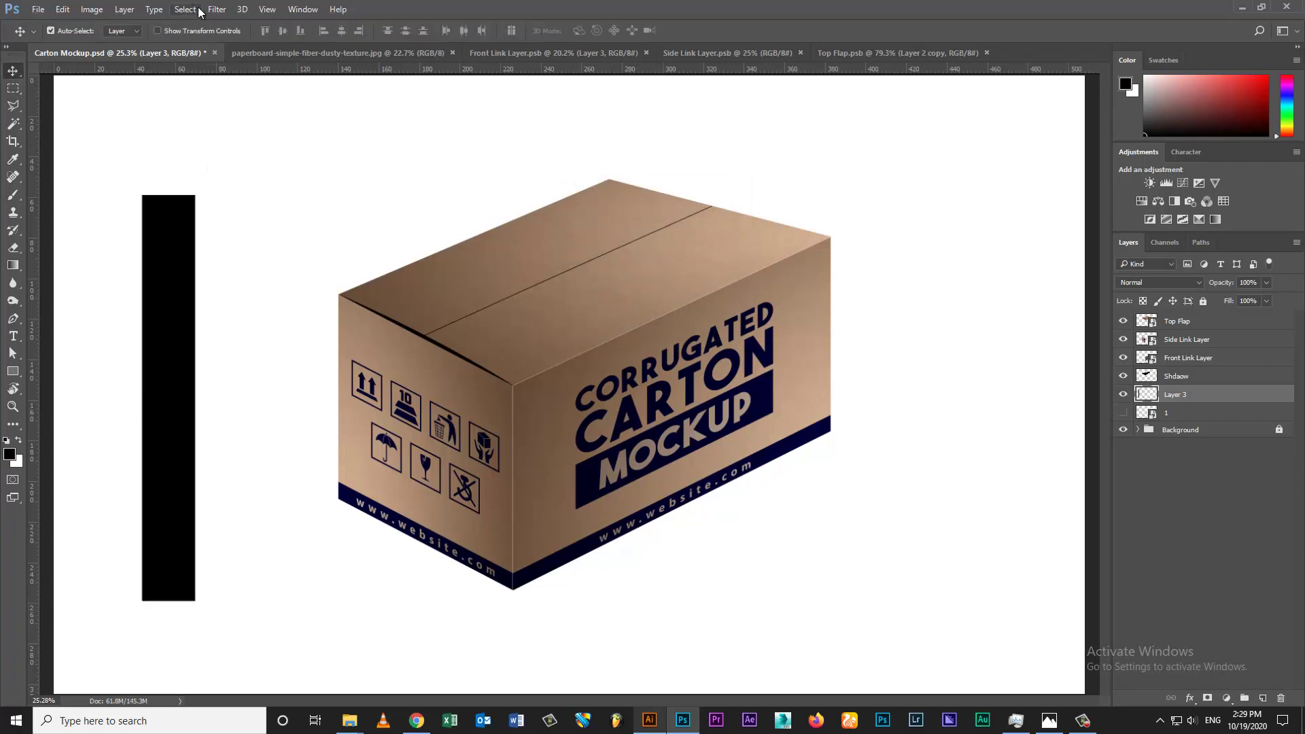
# Step: Apply a Gaussian Blur of about 98.5 px and name the layer Shadow
pyautogui.click(217, 9)
pyautogui.moveTo(223, 159)
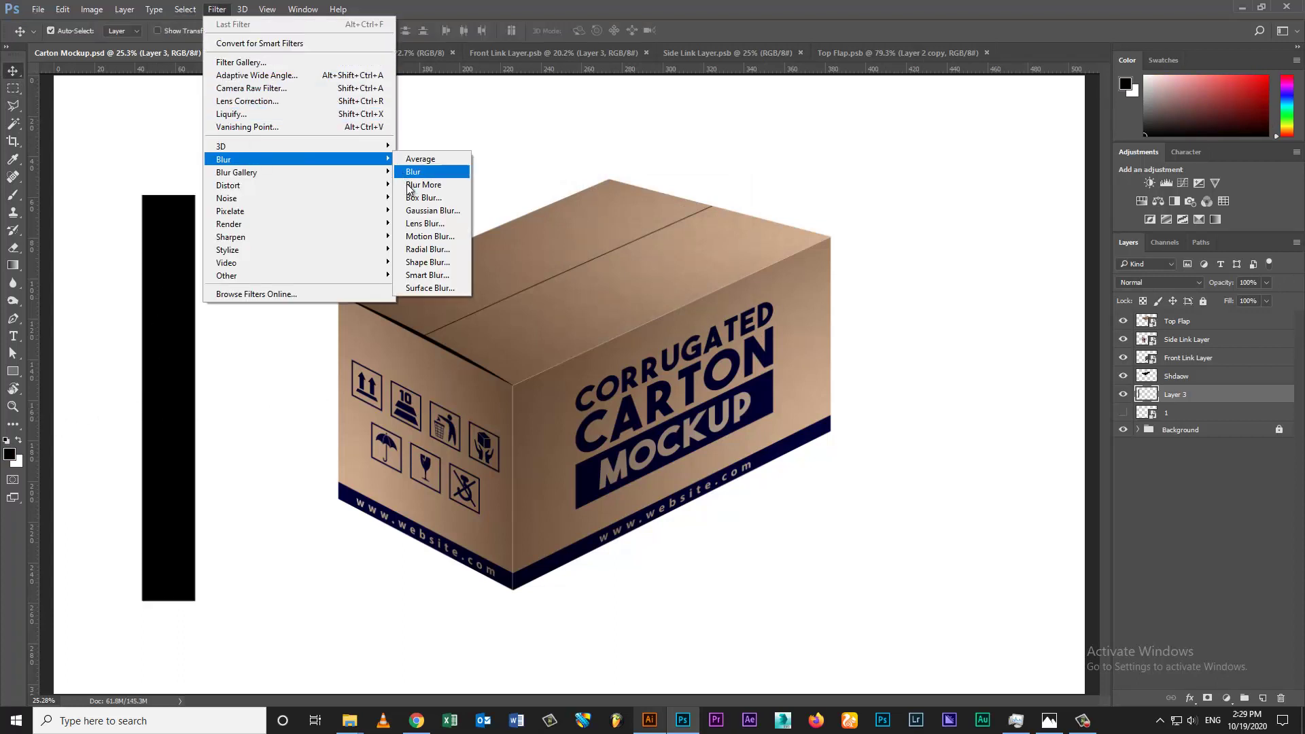
pyautogui.click(432, 211)
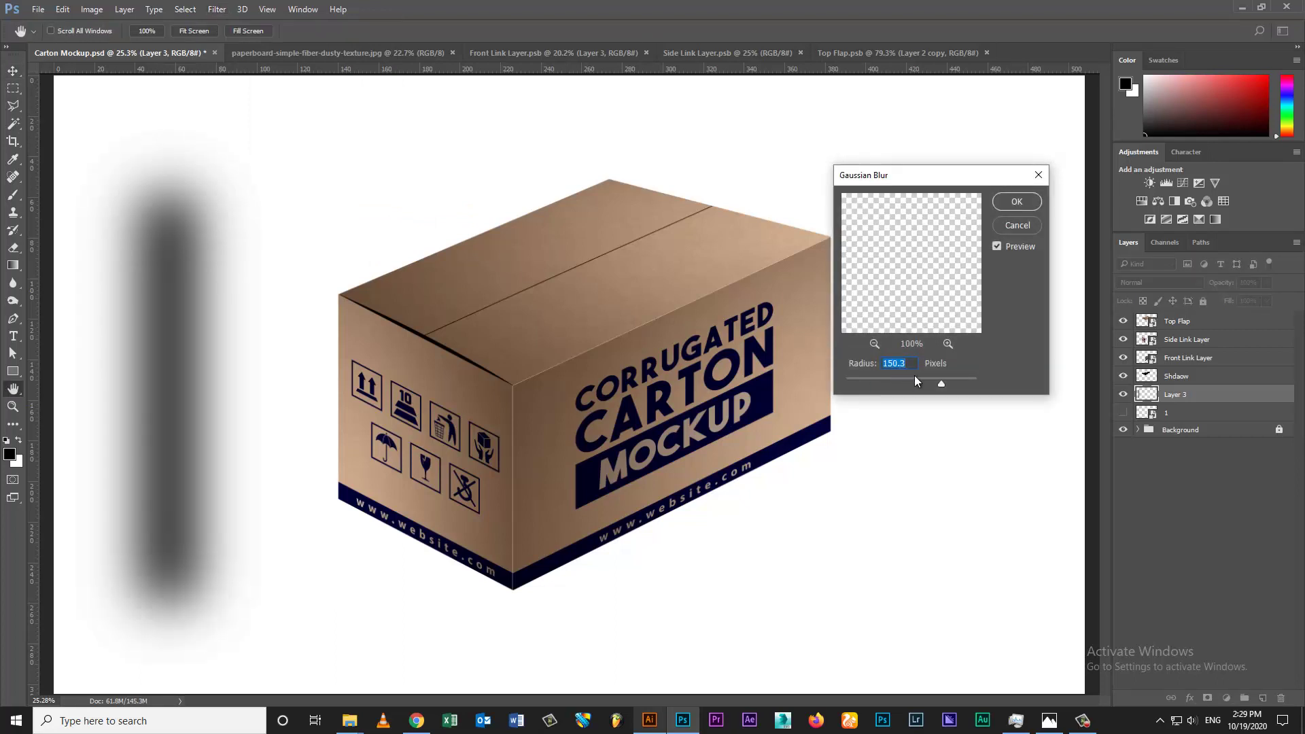
pyautogui.moveTo(919, 381); pyautogui.dragTo(935, 378)
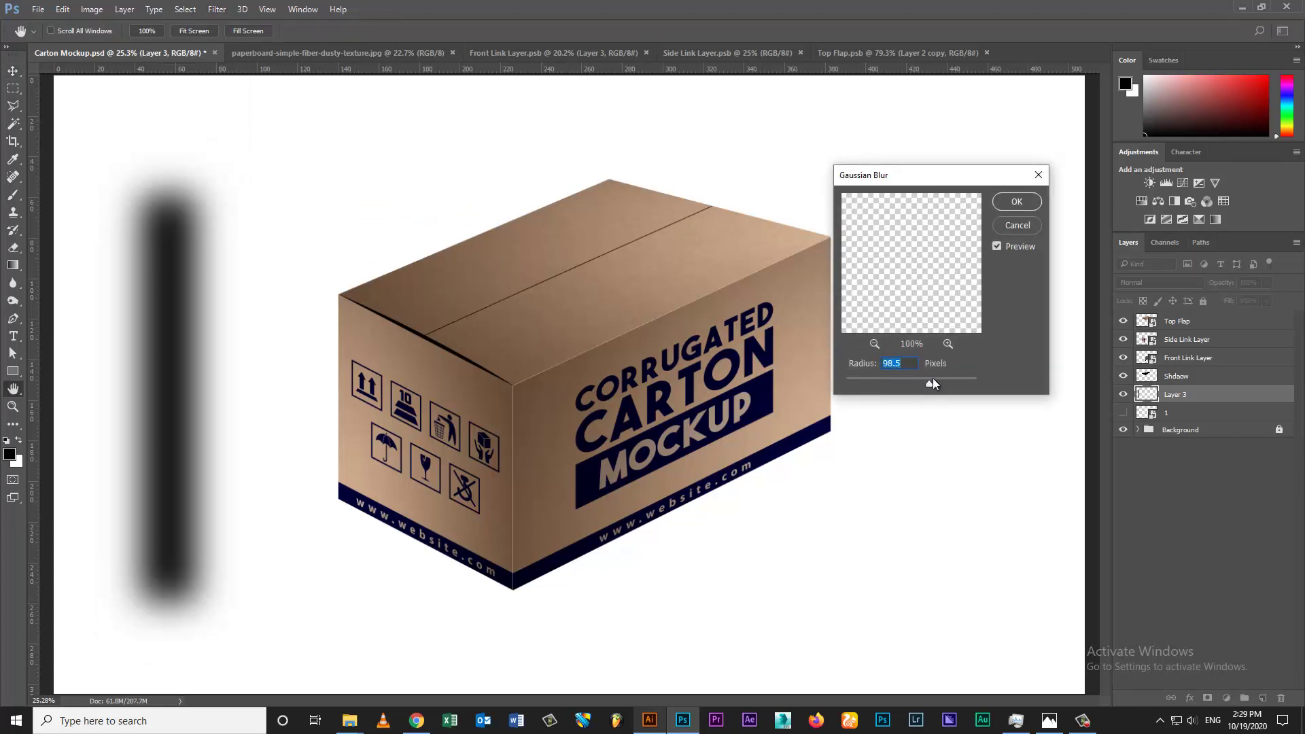
pyautogui.click(1037, 201)
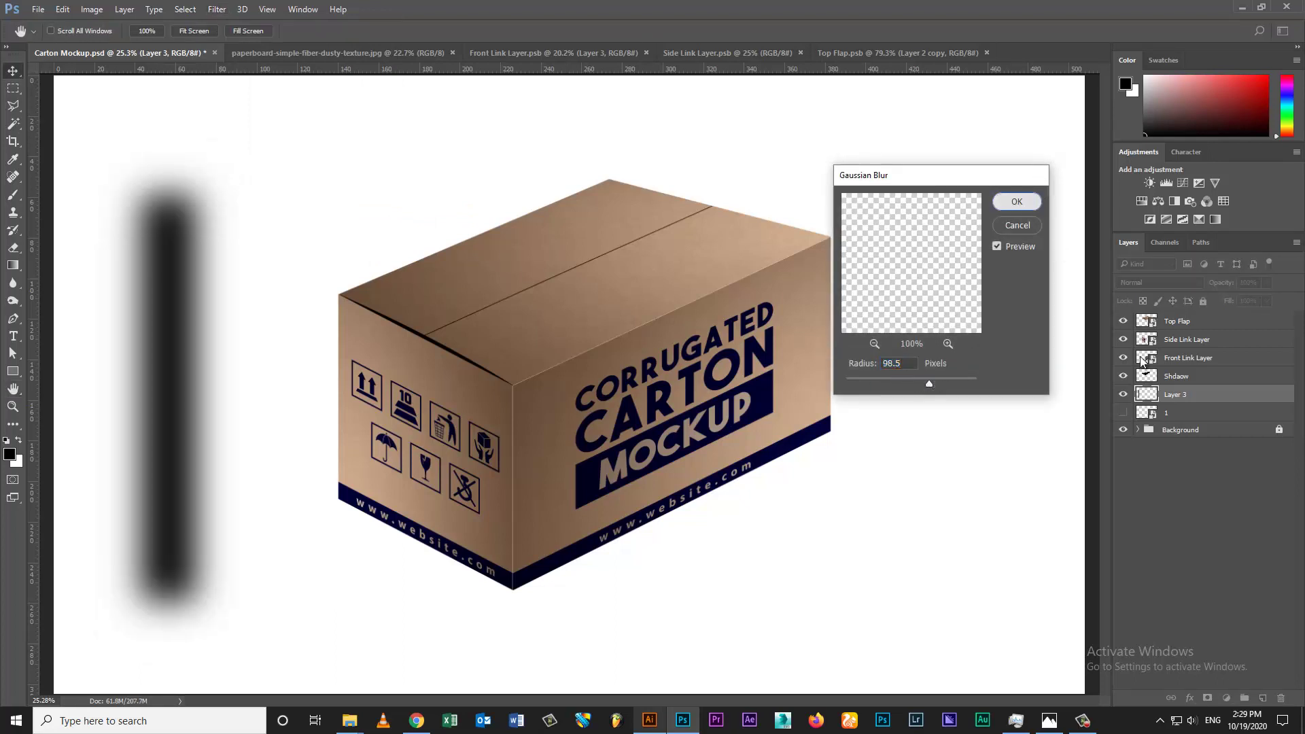
pyautogui.doubleClick(1179, 395)
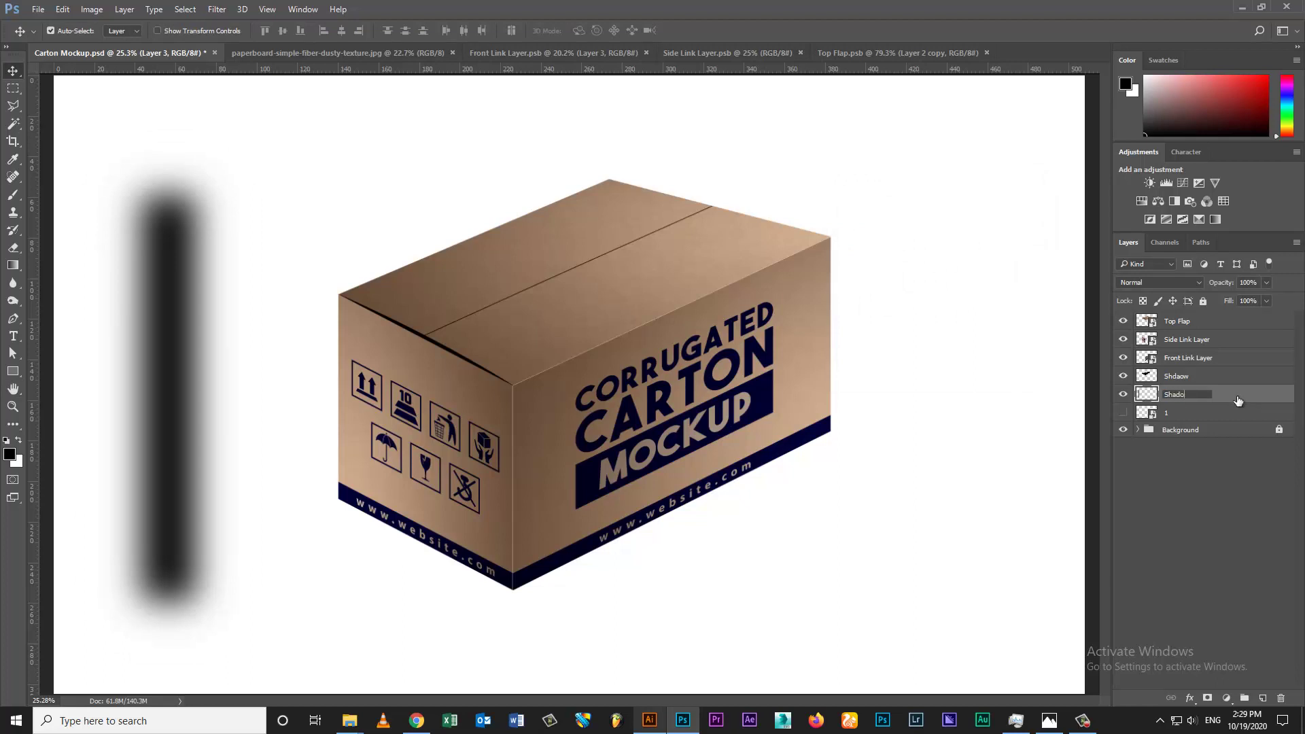
pyautogui.write('w')
pyautogui.press('Return')
# Step: Delete the blurred strip's left half and move the remainder to the carton's right
pyautogui.click(13, 96)
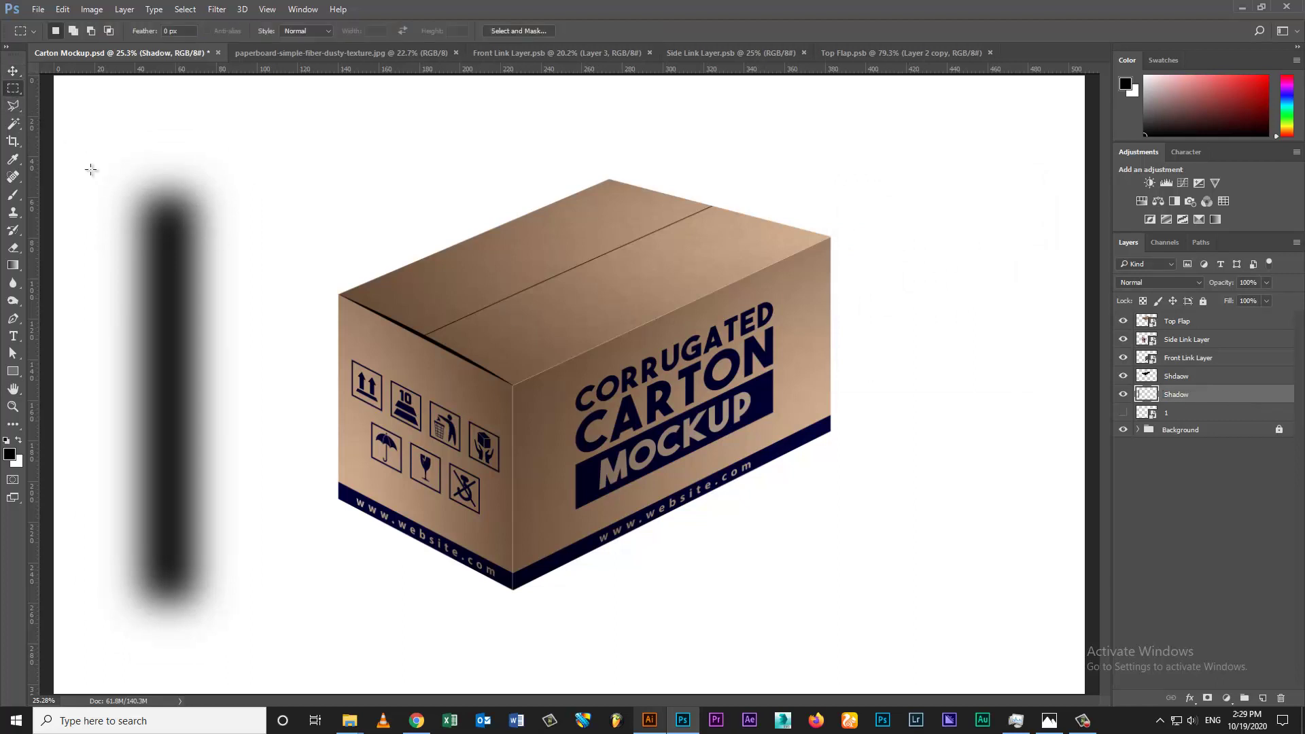
pyautogui.moveTo(67, 123); pyautogui.dragTo(150, 656)
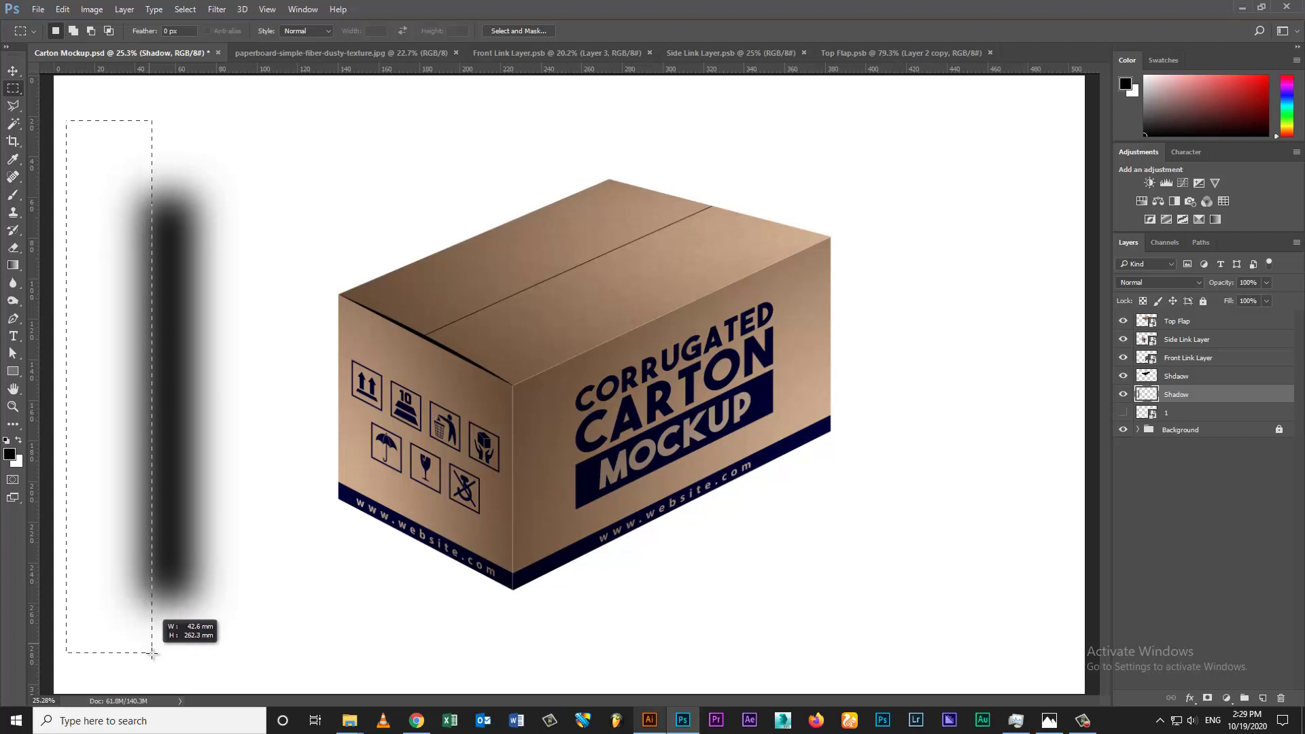
pyautogui.press('Delete')
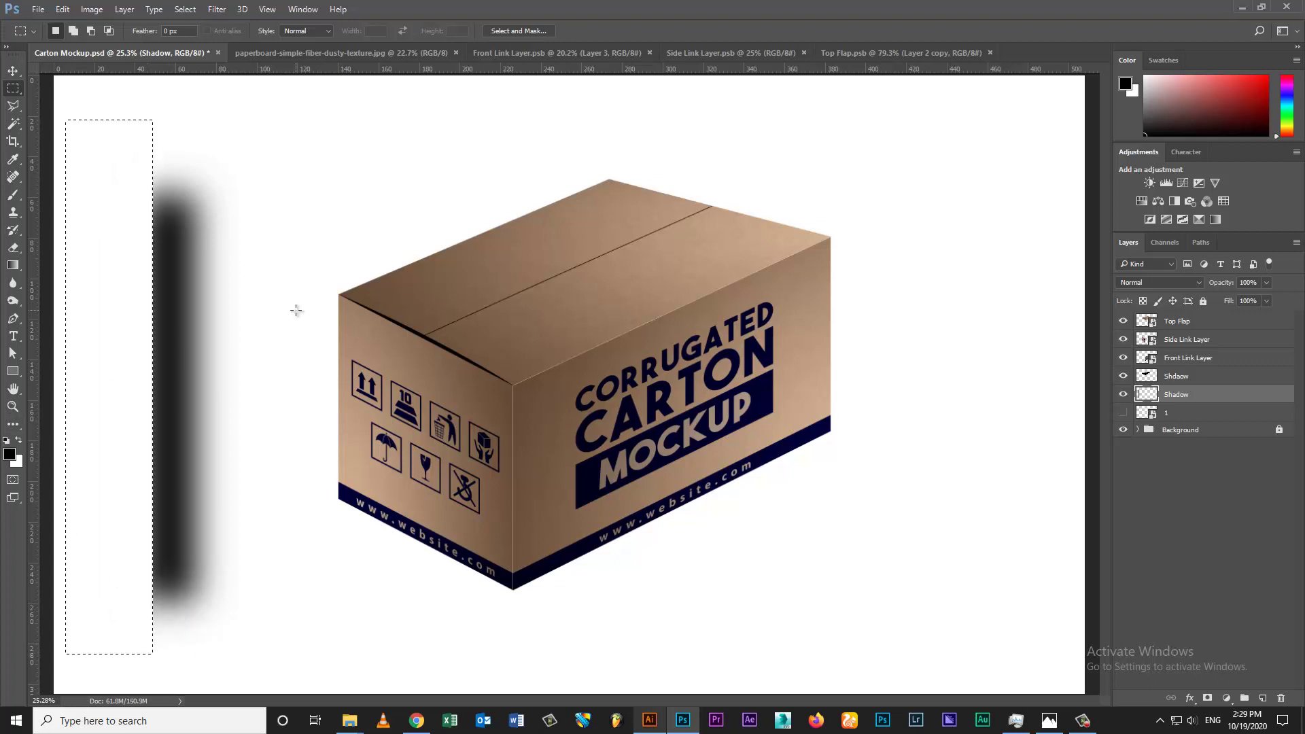
pyautogui.hotkey('ctrl', 'd')
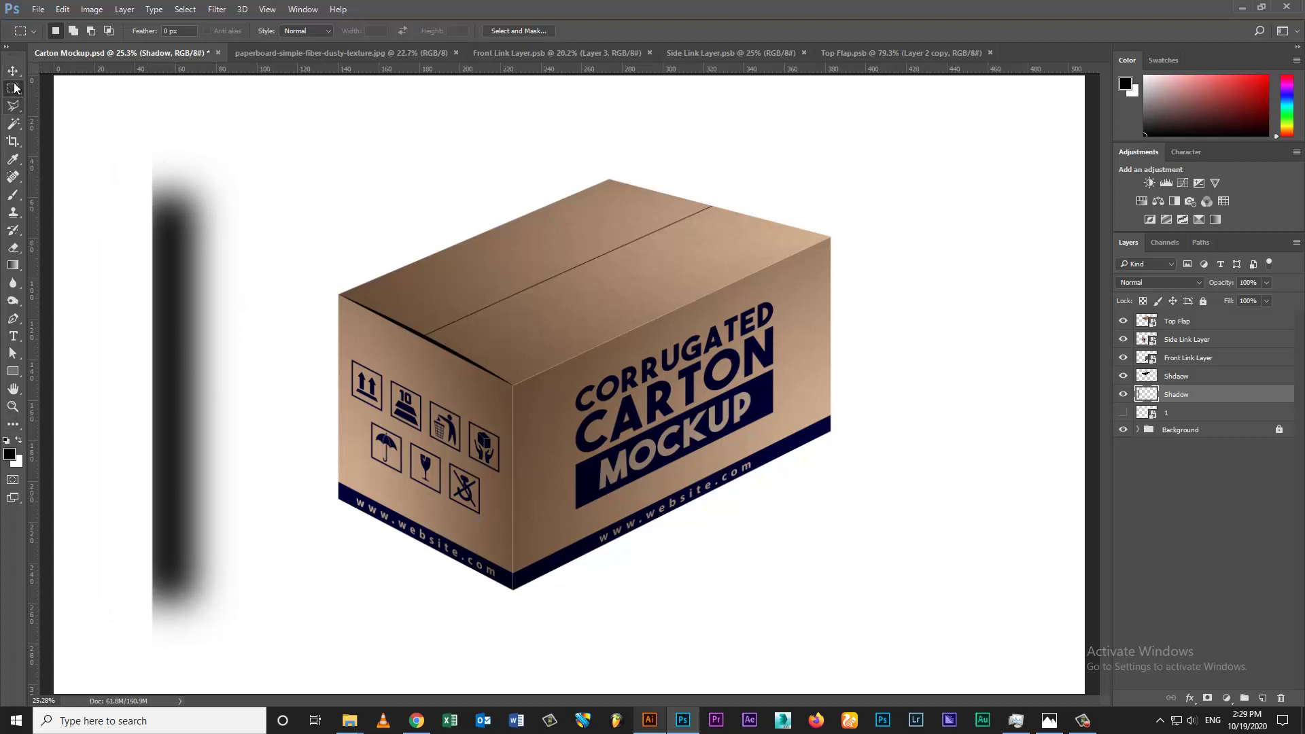
pyautogui.click(12, 70)
pyautogui.moveTo(221, 228)
pyautogui.mouseDown()
pyautogui.moveTo(795, 250)
pyautogui.moveTo(967, 275)
pyautogui.mouseUp()
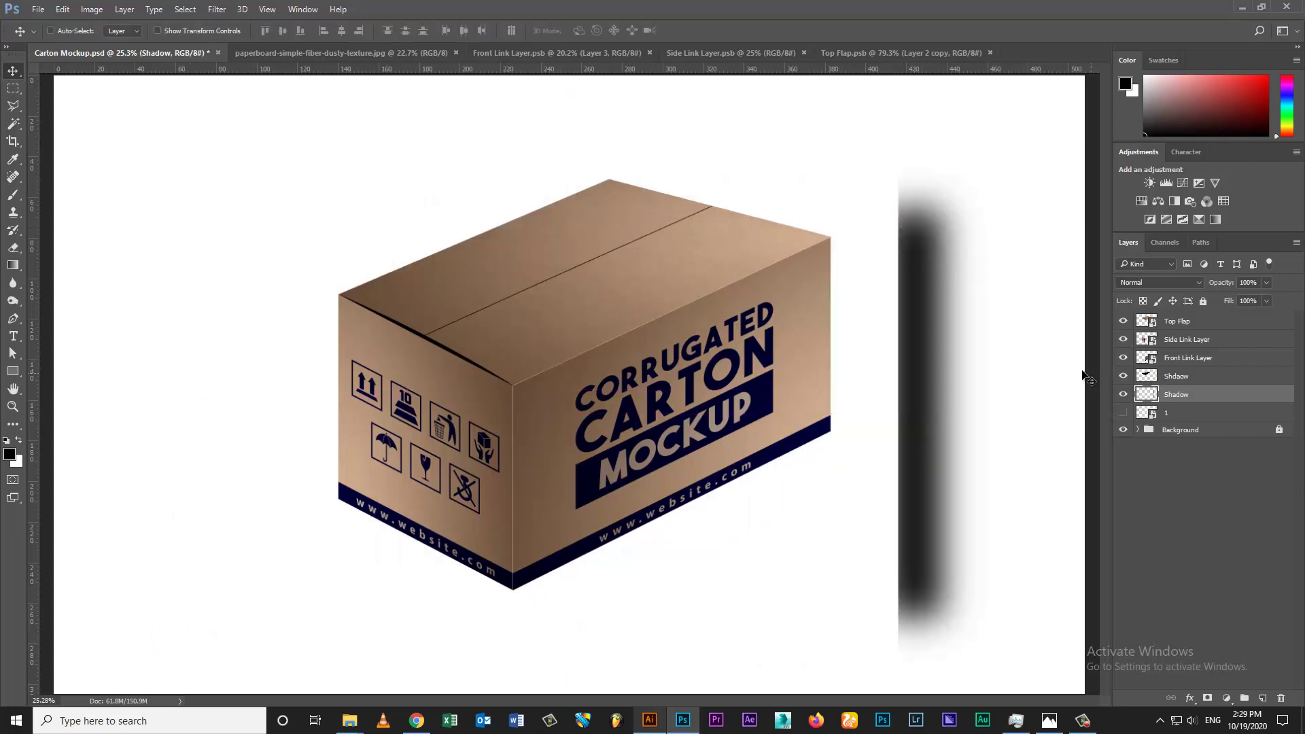
# Step: Distort the shadow strip so its corners lie flat on the ground by the carton
pyautogui.hotkey('ctrl', 't')
pyautogui.rightClick(971, 285)
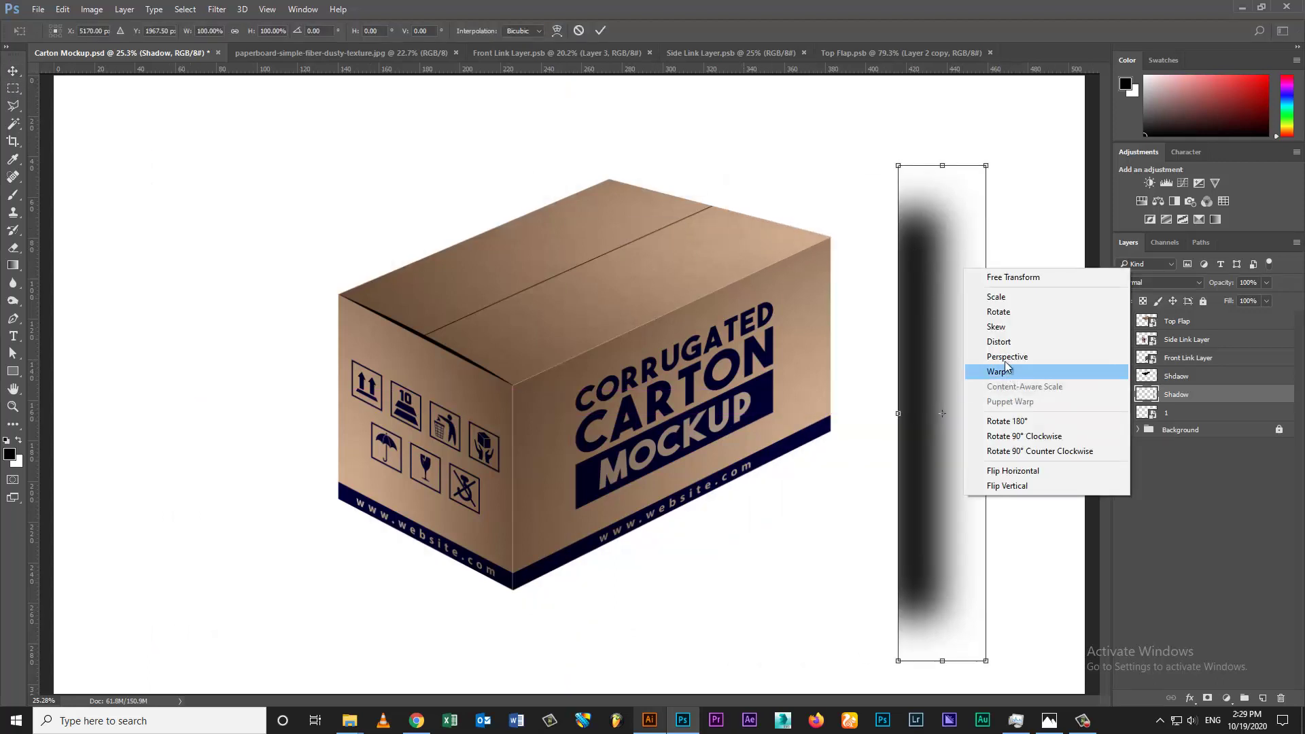
pyautogui.click(989, 342)
pyautogui.moveTo(898, 662); pyautogui.dragTo(513, 590)
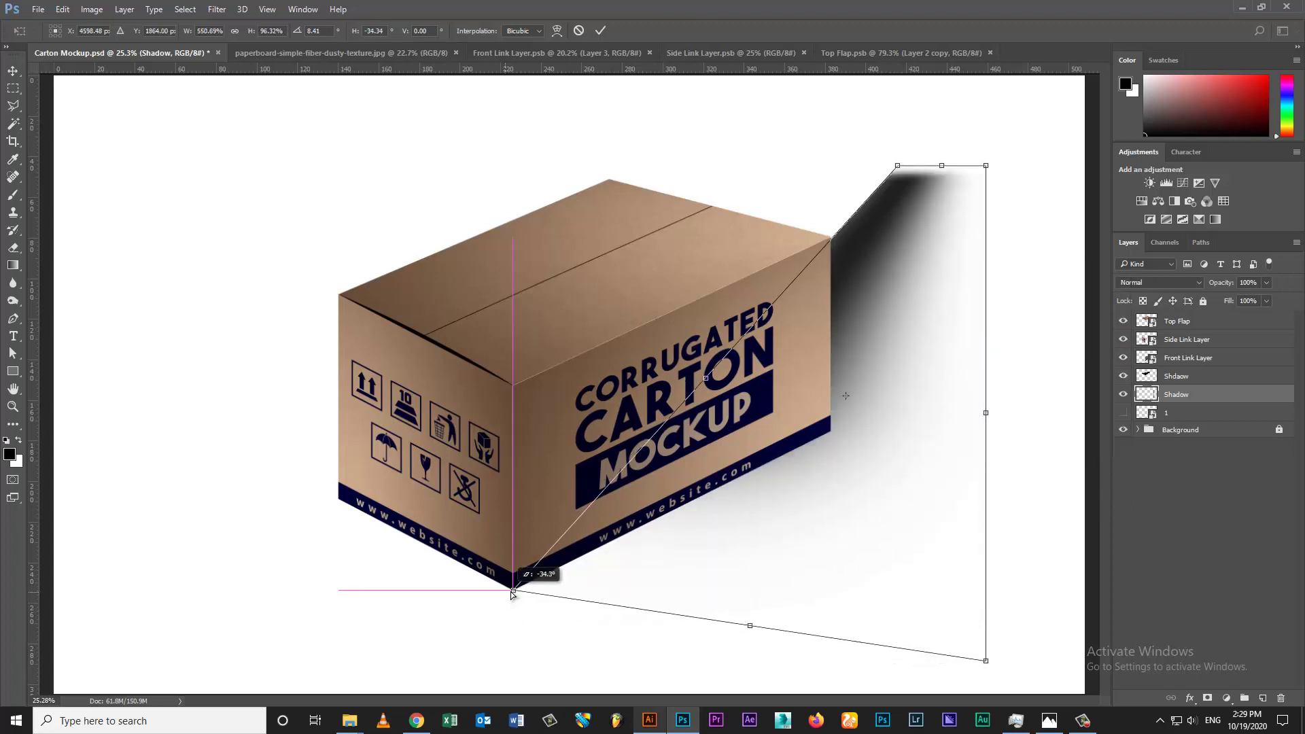
pyautogui.moveTo(897, 166); pyautogui.dragTo(832, 421)
pyautogui.moveTo(985, 166); pyautogui.dragTo(1019, 480)
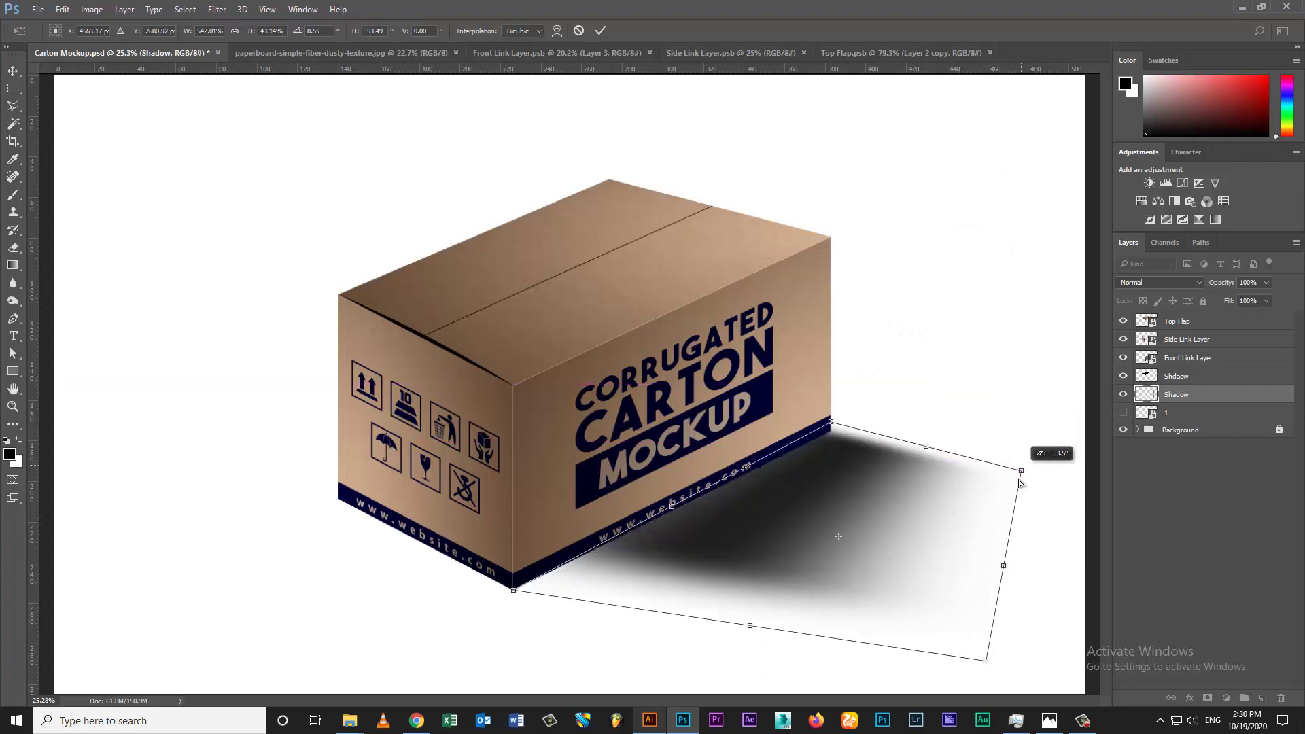
pyautogui.moveTo(833, 424); pyautogui.dragTo(847, 424)
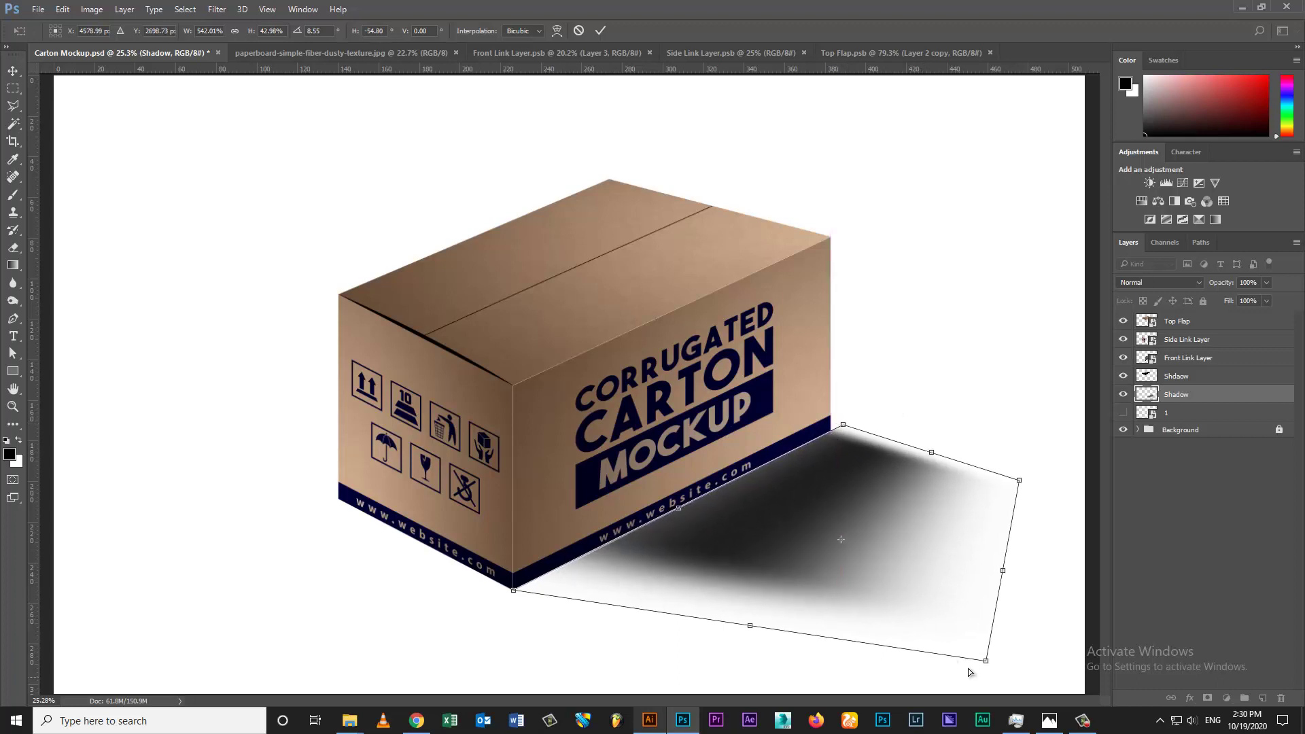
# Step: Refine the distorted shadow's corners, widening and extending it, and apply the distortion
pyautogui.moveTo(986, 661); pyautogui.dragTo(586, 656)
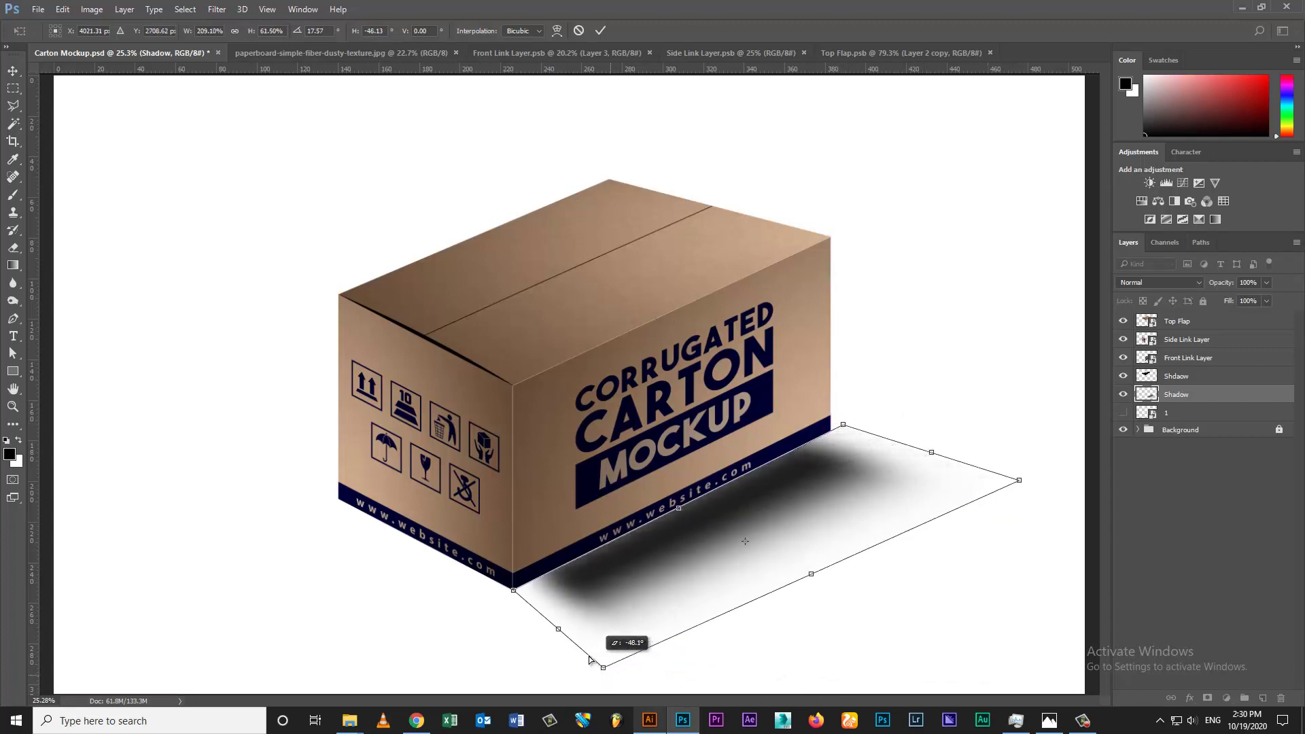
pyautogui.moveTo(1019, 480); pyautogui.dragTo(911, 452)
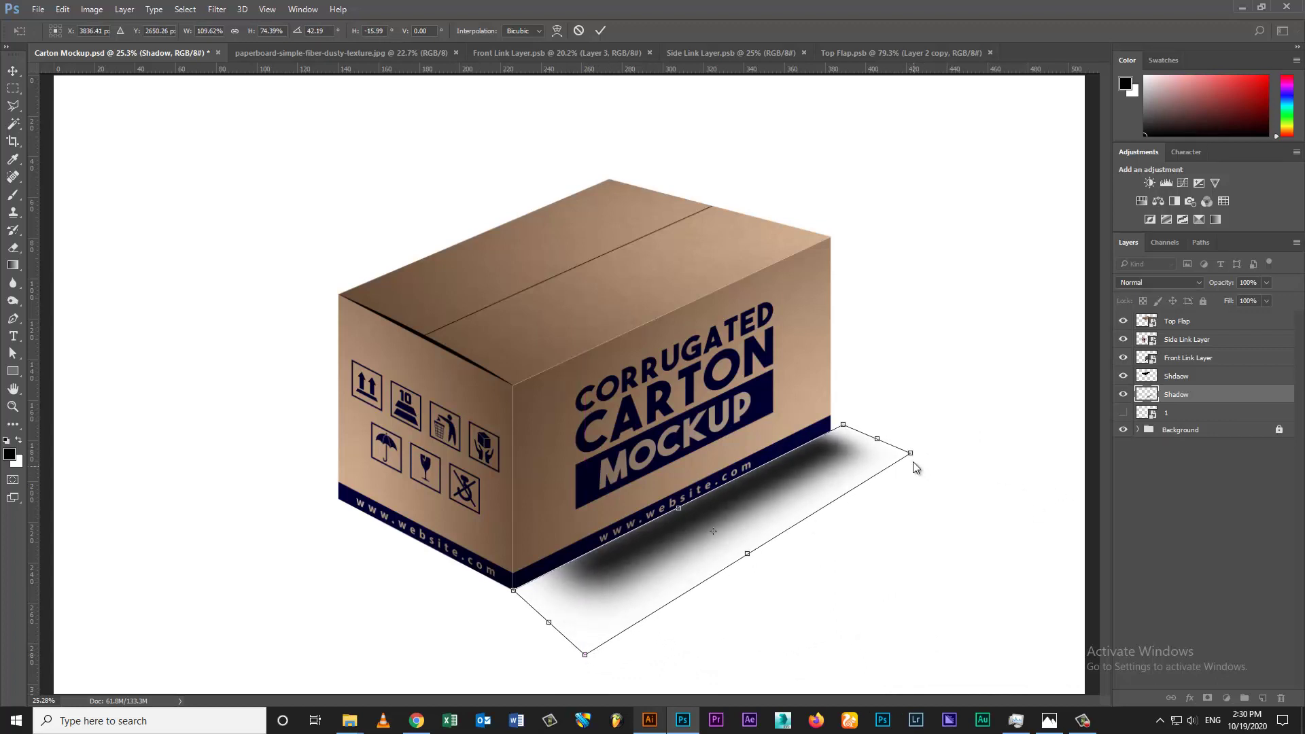
pyautogui.moveTo(843, 424); pyautogui.dragTo(851, 419)
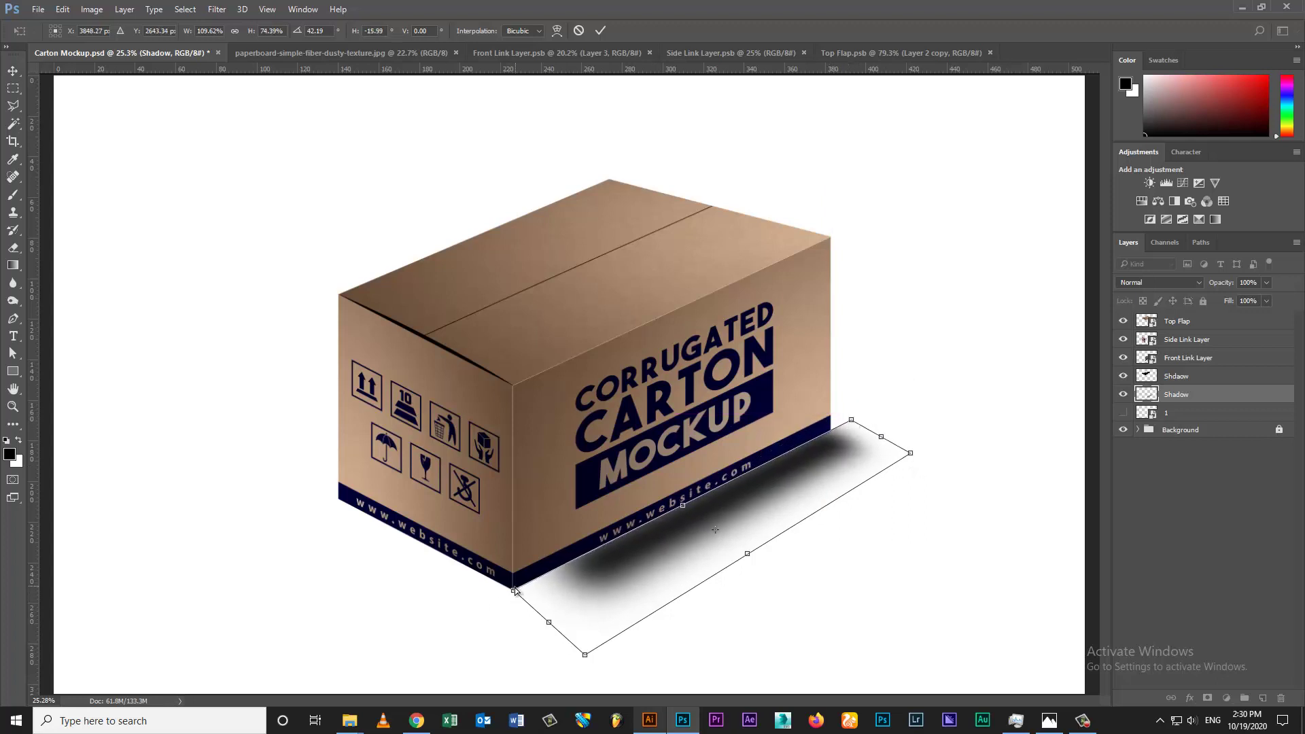
pyautogui.moveTo(514, 590); pyautogui.dragTo(459, 614)
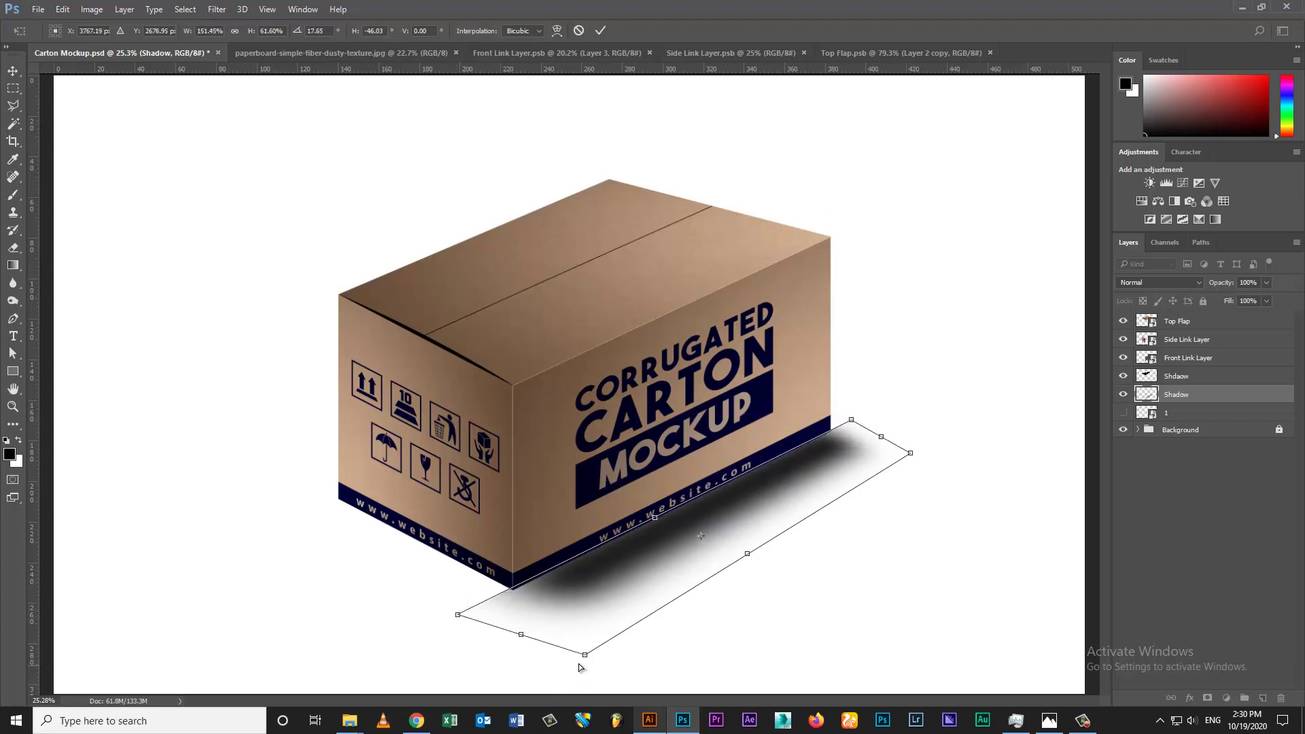
pyautogui.moveTo(585, 655); pyautogui.dragTo(489, 733)
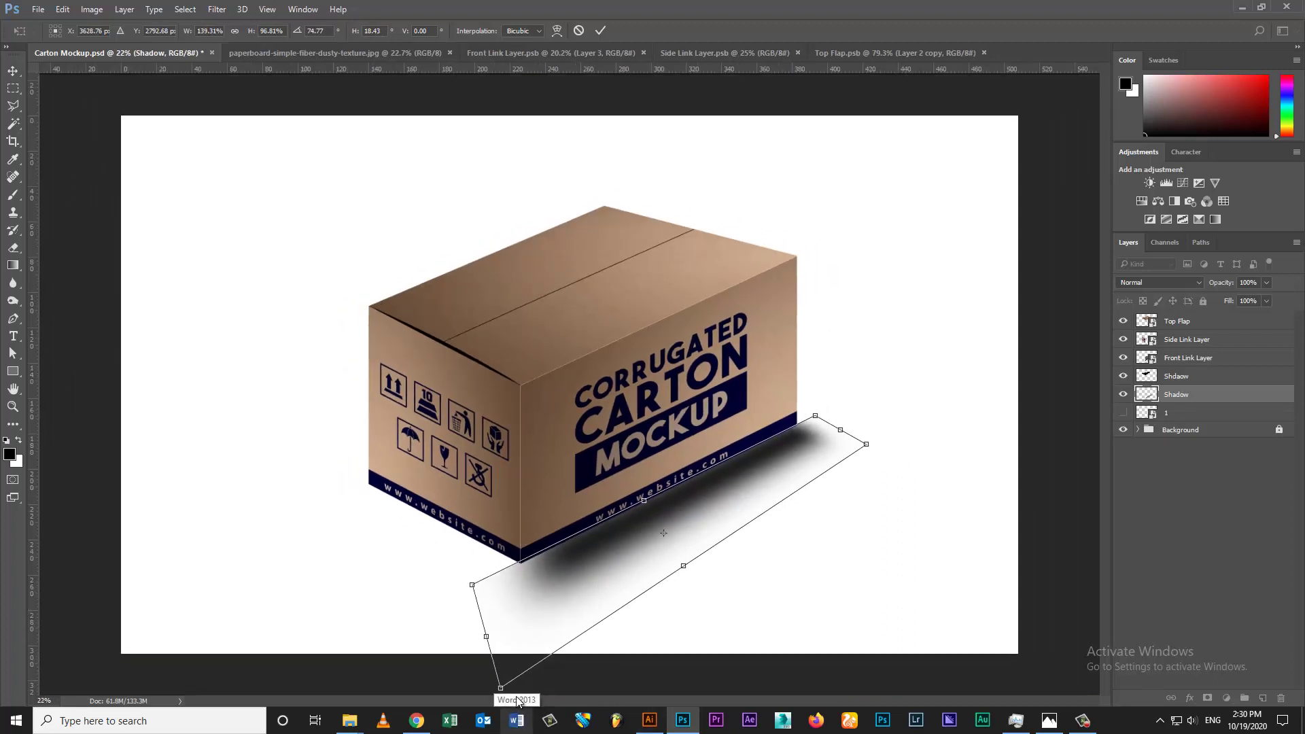
pyautogui.hotkey('ctrl', '-')
pyautogui.hotkey('ctrl', '-')
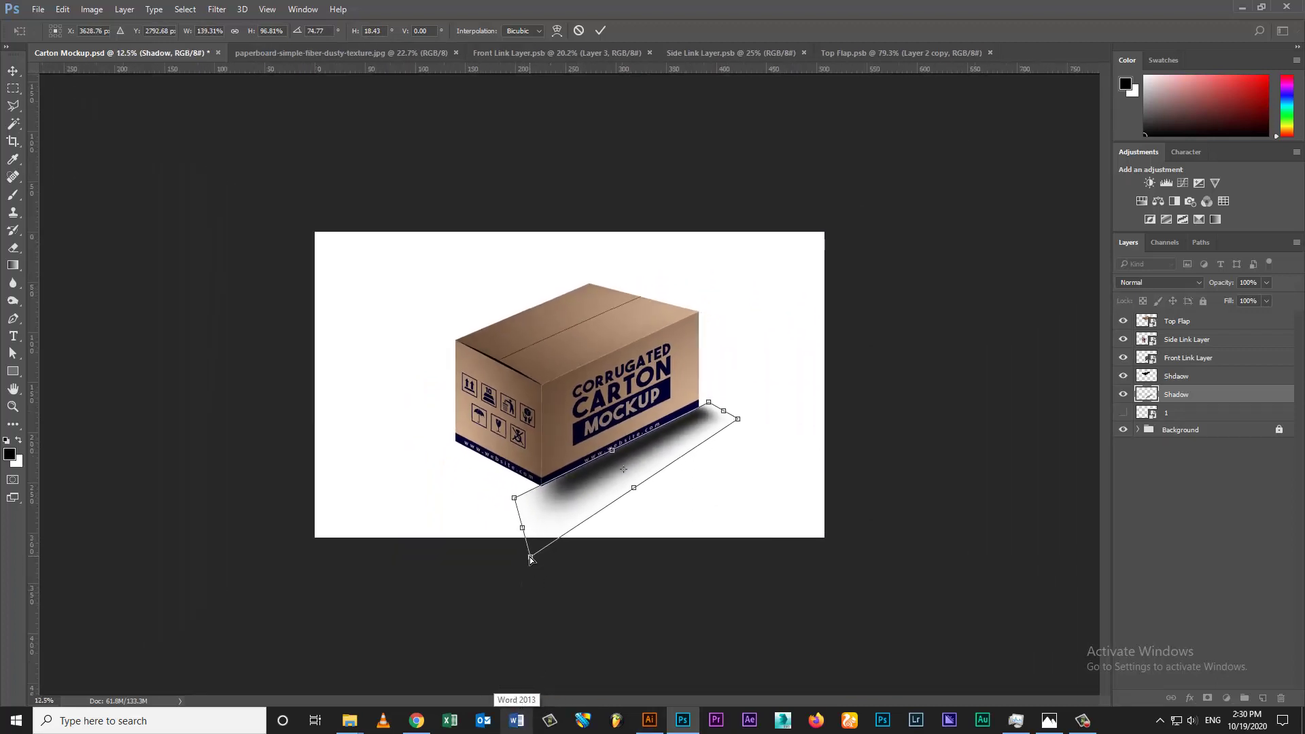
pyautogui.moveTo(532, 559); pyautogui.dragTo(482, 619)
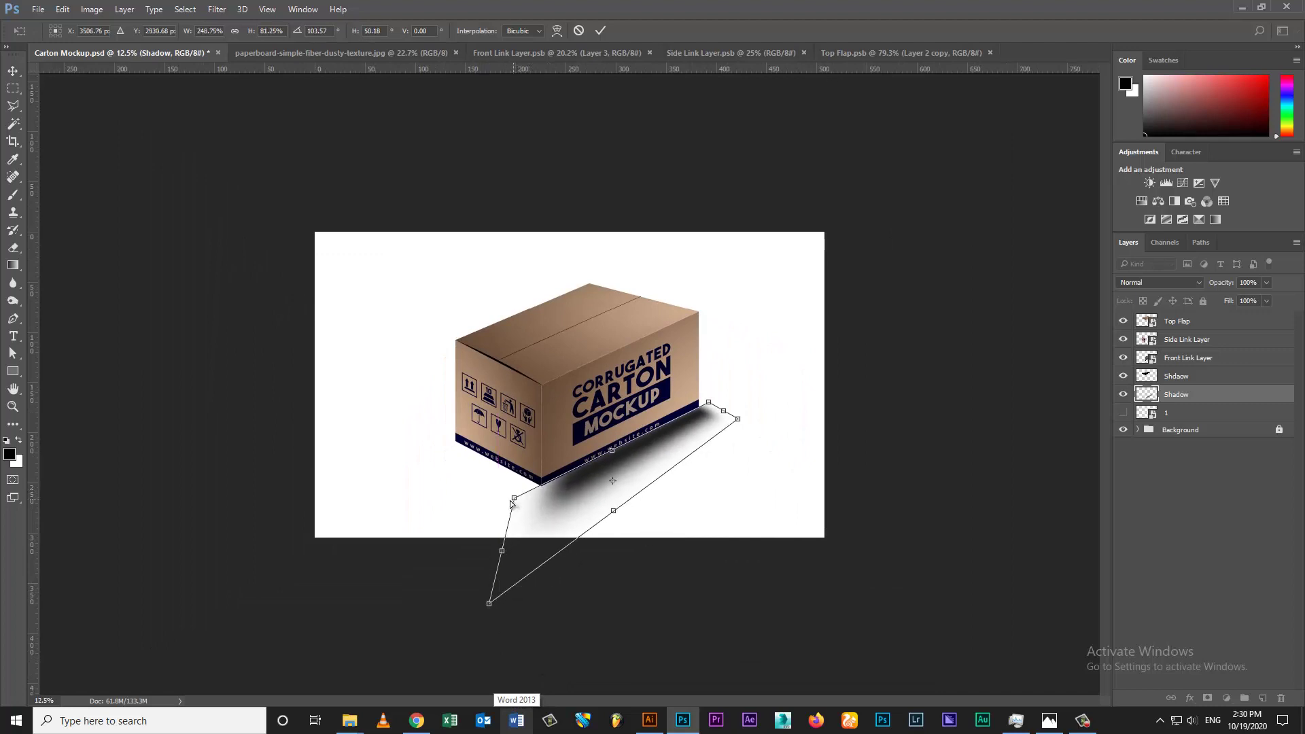
pyautogui.moveTo(512, 503); pyautogui.dragTo(537, 500)
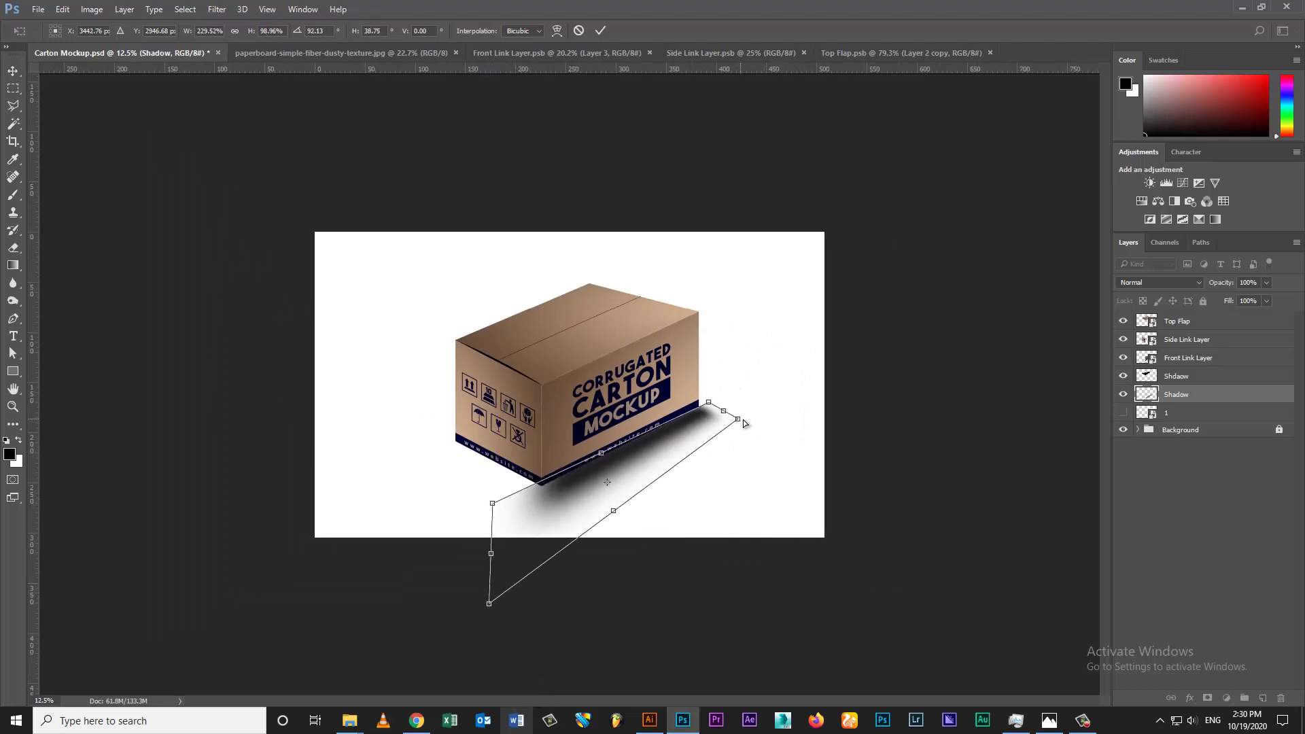
pyautogui.moveTo(743, 423); pyautogui.dragTo(720, 398)
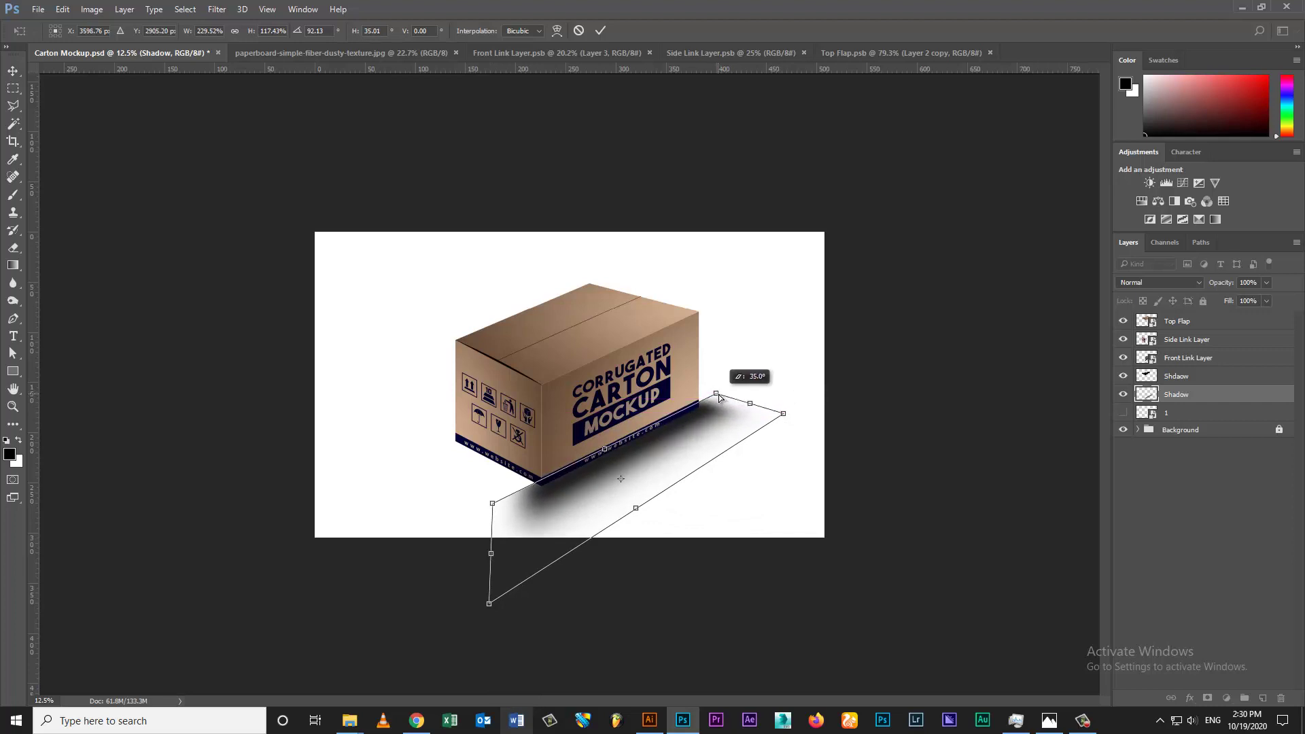
pyautogui.press('Return')
pyautogui.press('z')
pyautogui.moveTo(680, 443); pyautogui.dragTo(693, 459)
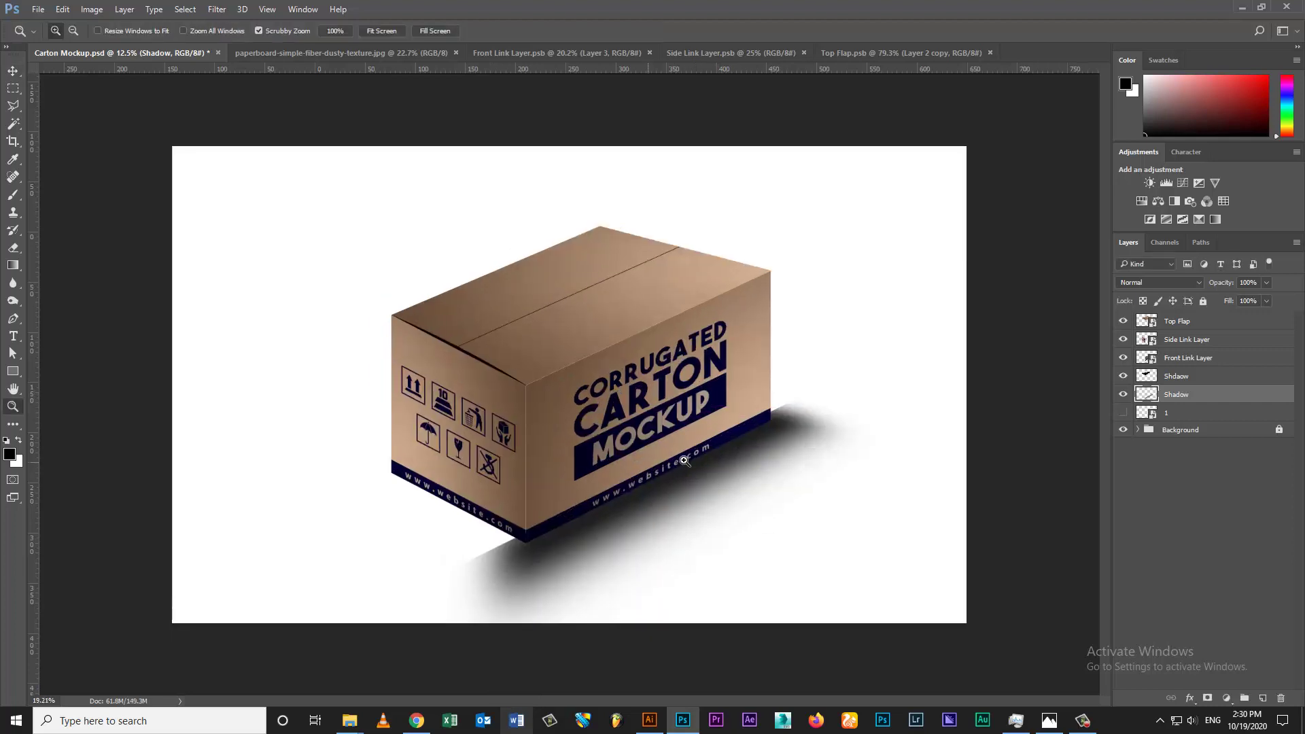
# Step: Nudge the shadow against the carton and trim it along the box's bottom edge with Polygonal Lasso
pyautogui.press('v')
pyautogui.moveTo(621, 429); pyautogui.dragTo(631, 443)
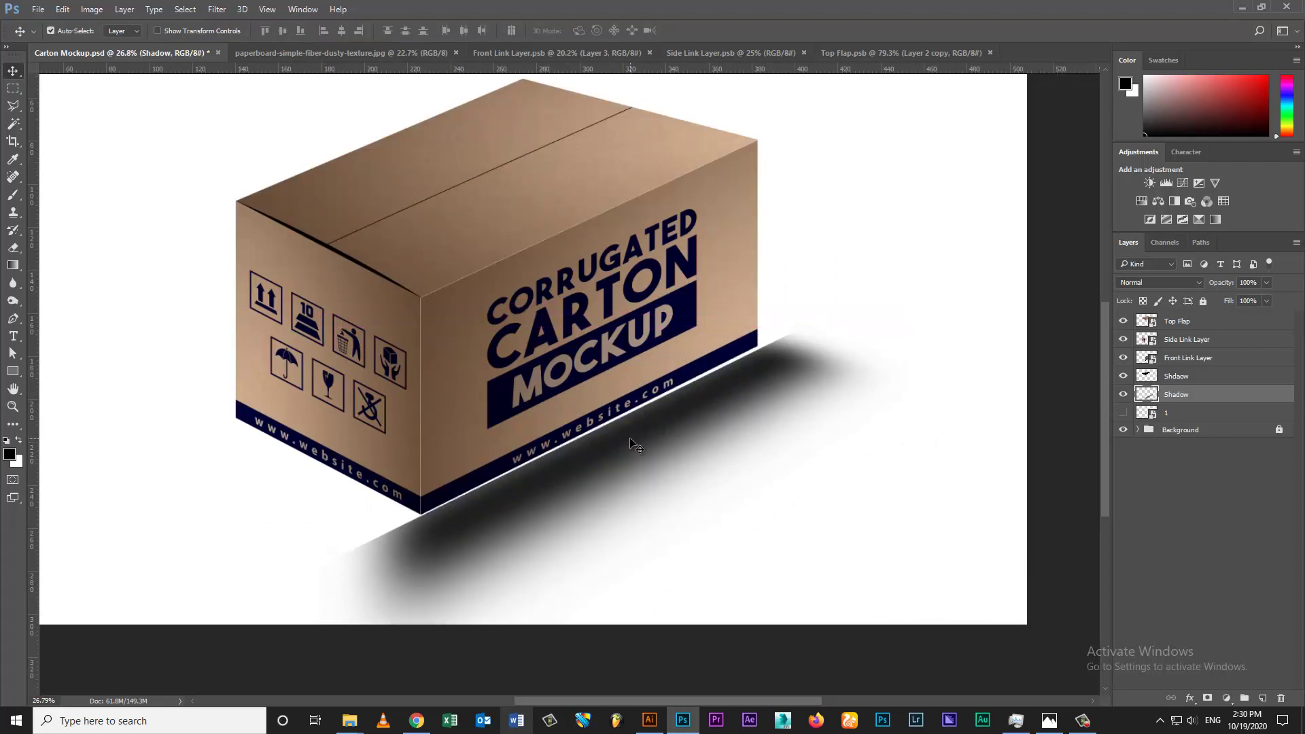
pyautogui.press('Up')
pyautogui.press('Up')
pyautogui.press('Up')
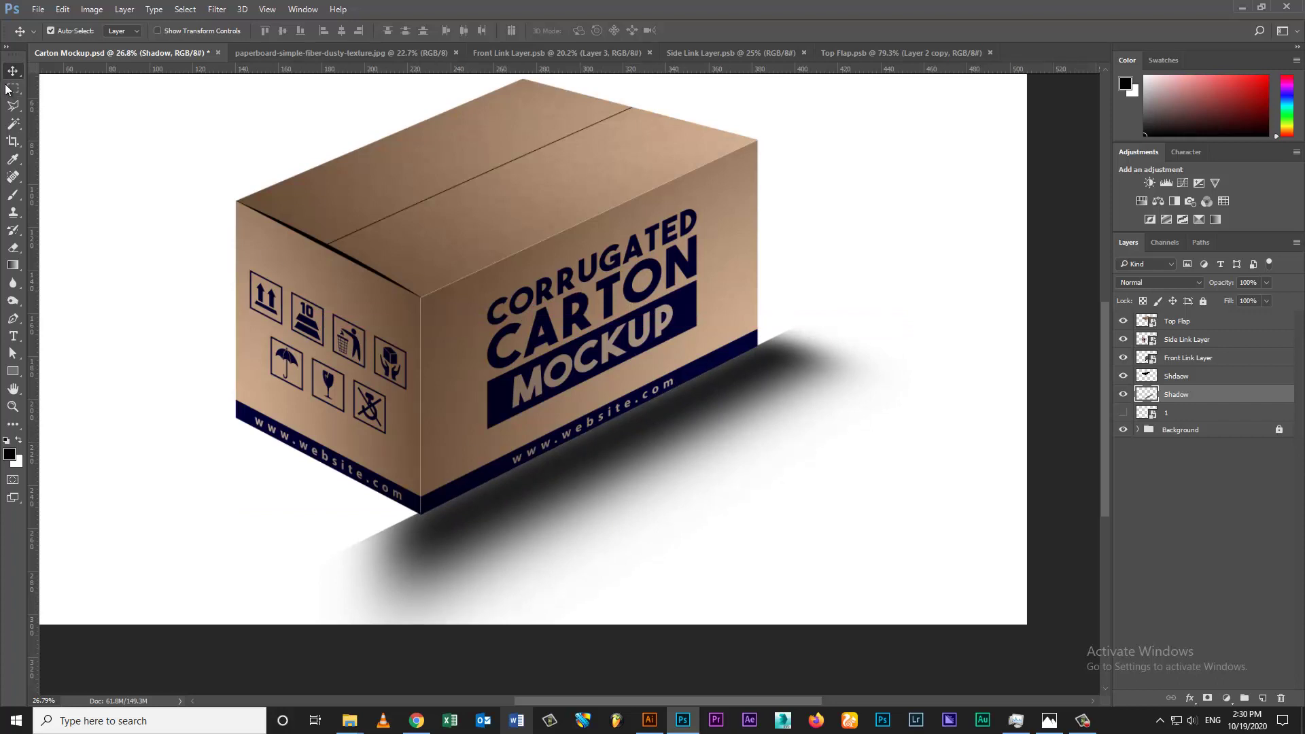
pyautogui.click(12, 107)
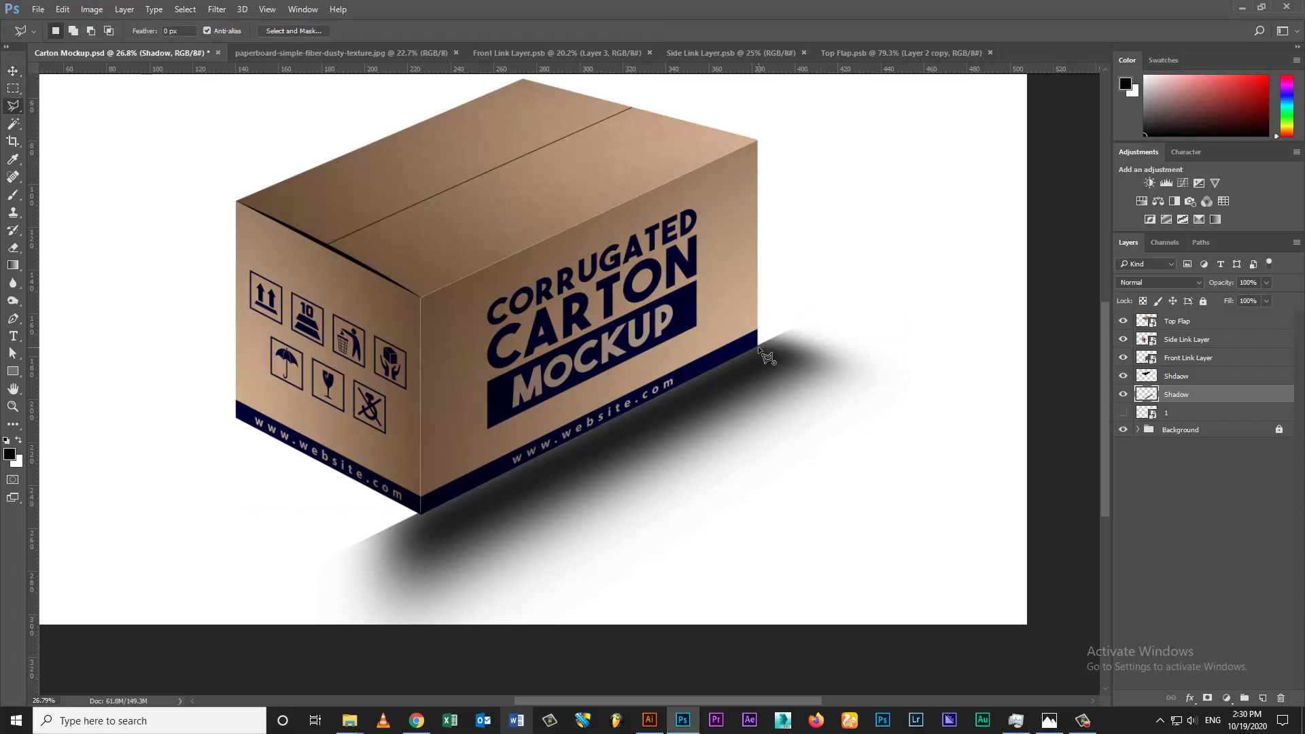
pyautogui.click(759, 347)
pyautogui.click(806, 324)
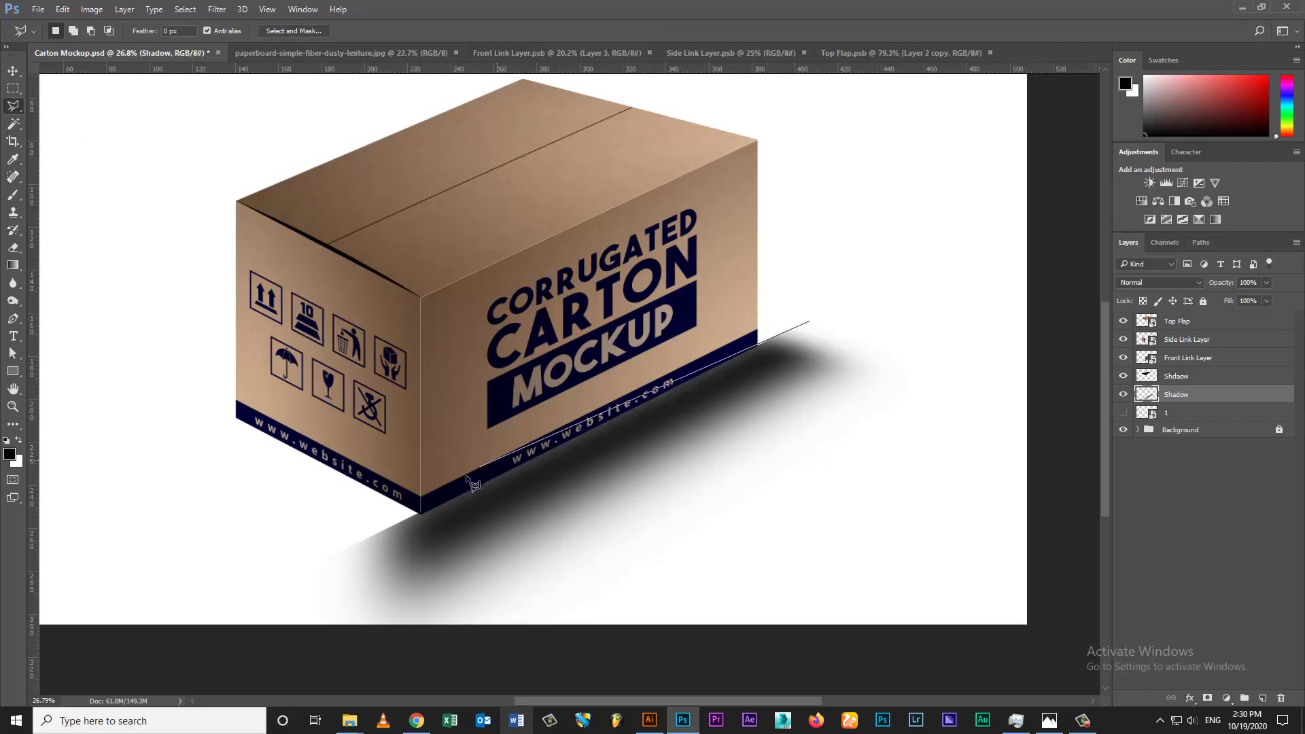
pyautogui.click(406, 519)
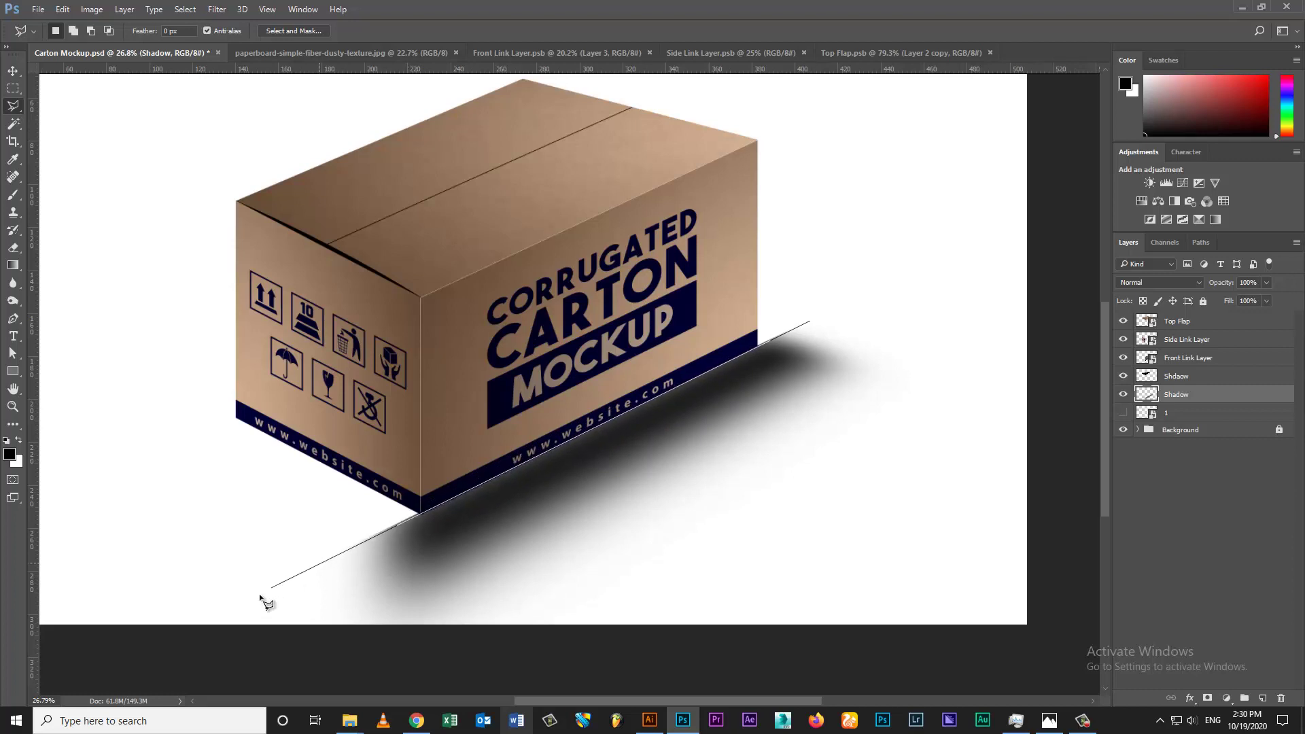
pyautogui.click(170, 516)
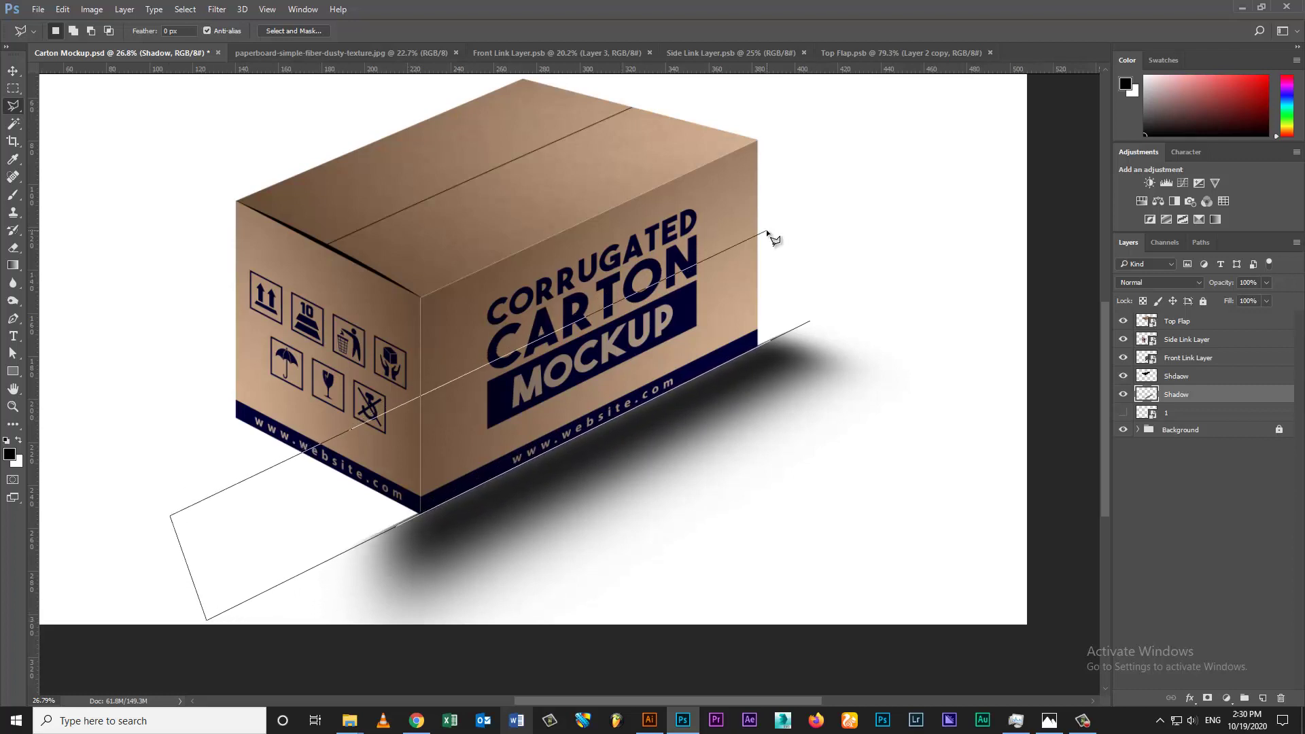
pyautogui.click(809, 321)
pyautogui.press('Delete')
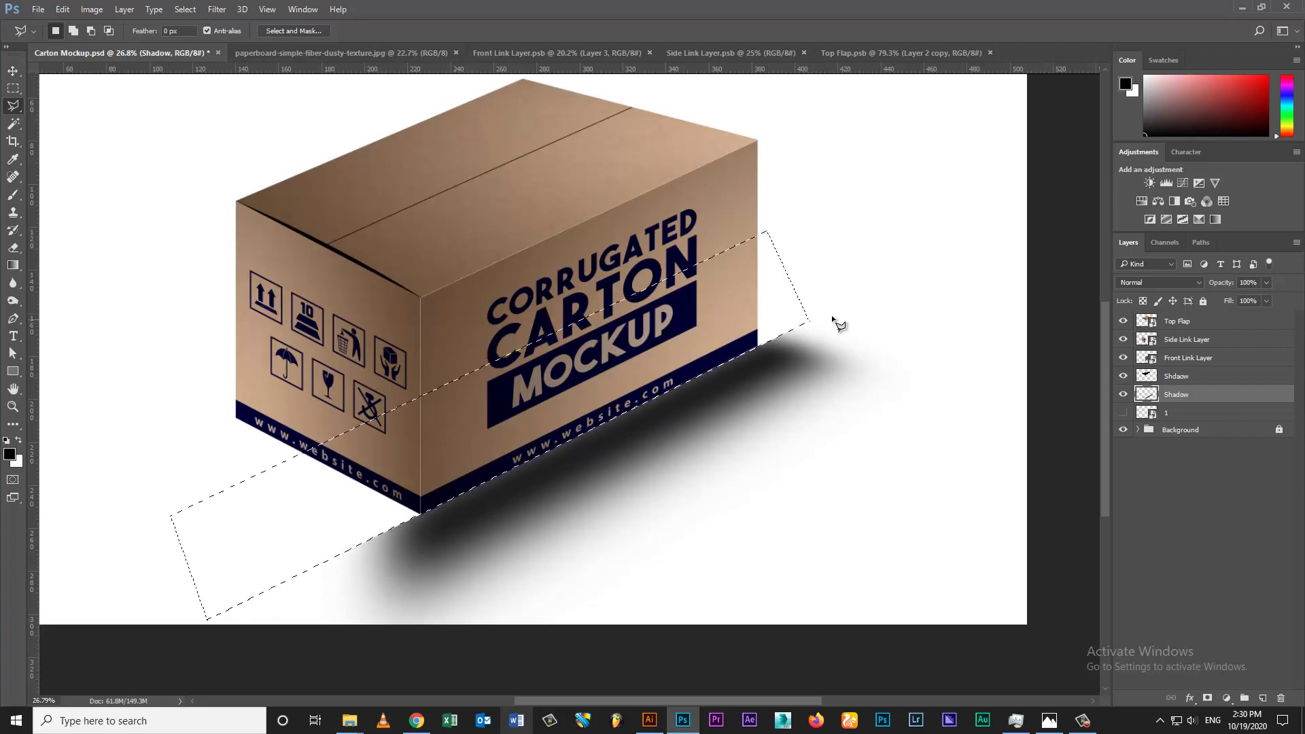
pyautogui.hotkey('ctrl', 'd')
# Step: Distort the shadow's top-right corner slightly upward so it meets the box
pyautogui.press('v')
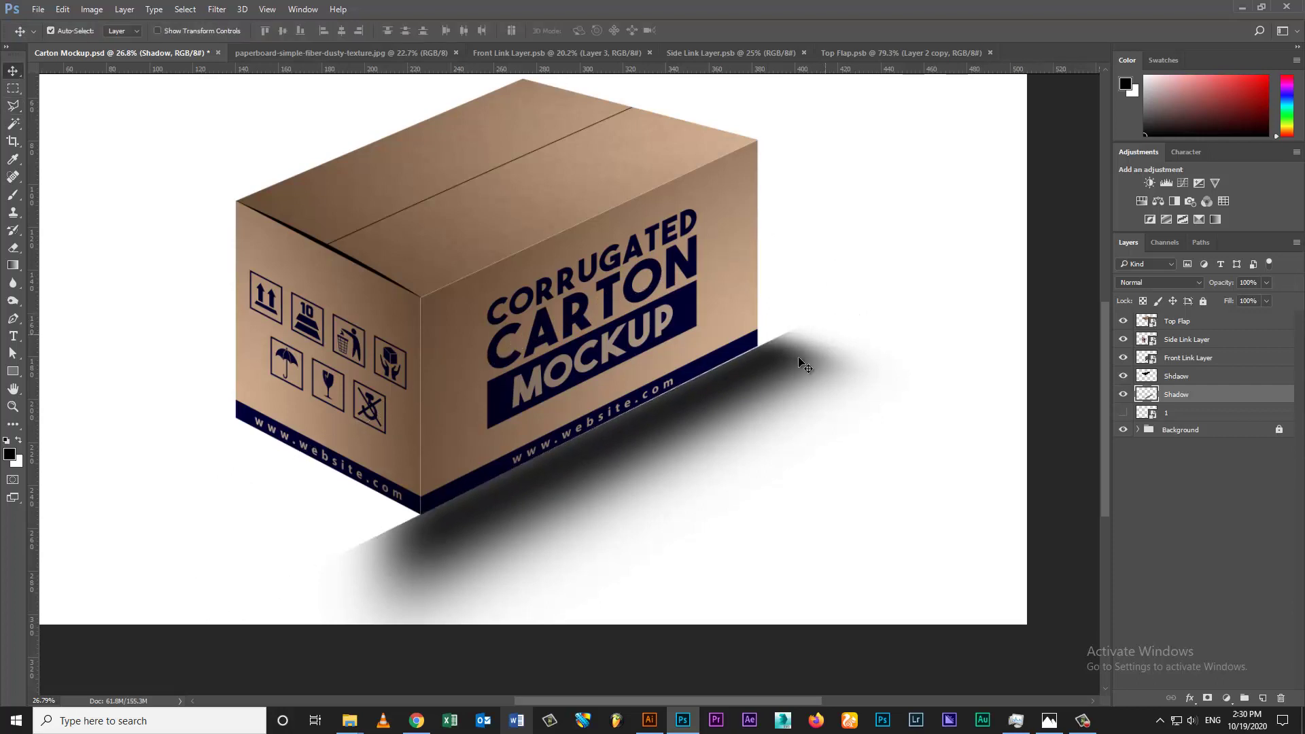
pyautogui.hotkey('ctrl', 't')
pyautogui.rightClick(795, 367)
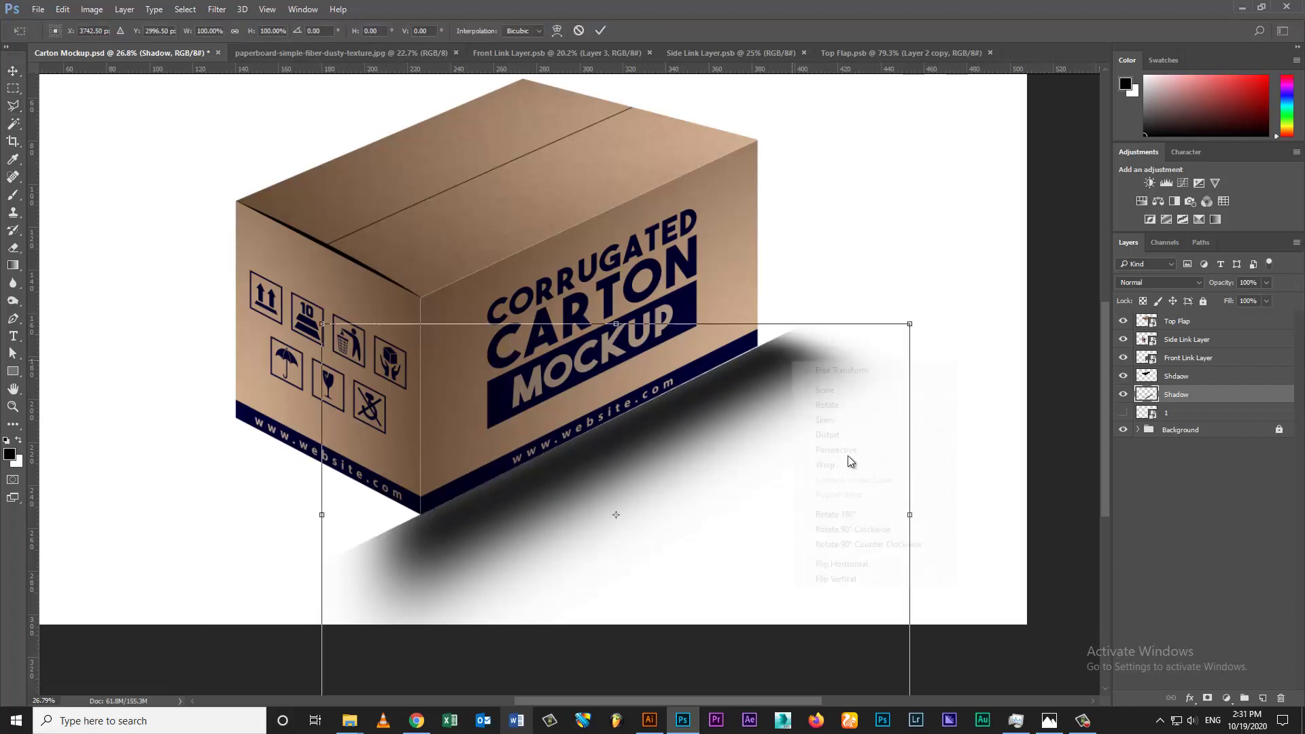
pyautogui.click(828, 435)
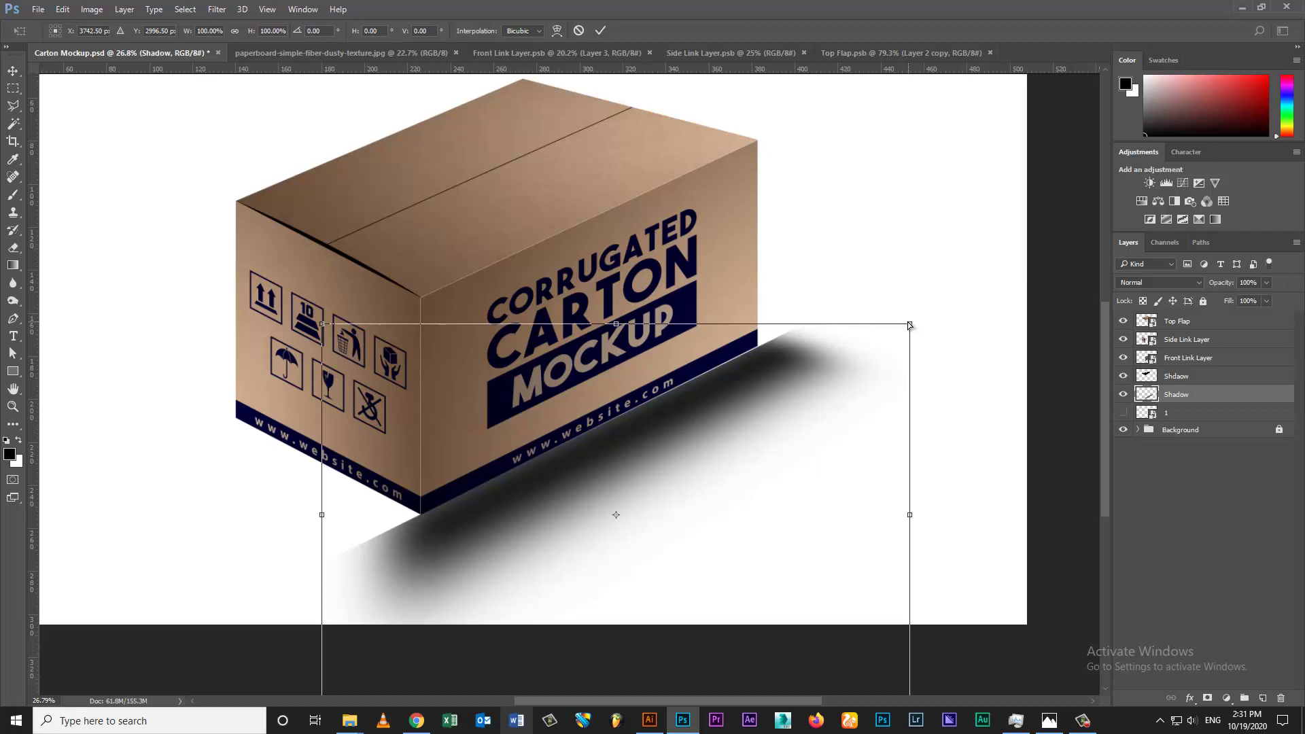
pyautogui.moveTo(909, 325); pyautogui.dragTo(910, 320)
pyautogui.press('Return')
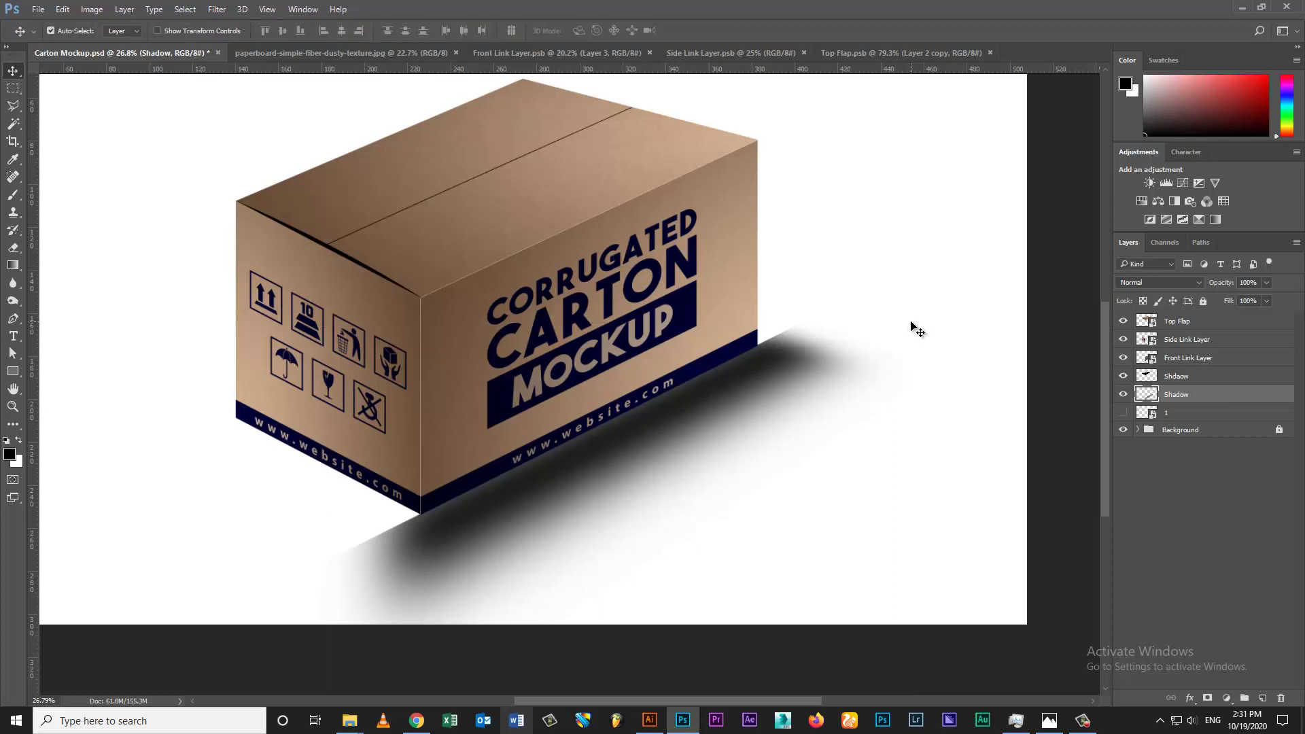
# Step: Erase the shadow's tail past the box's lower-left corner with a large 0%-hardness eraser
pyautogui.press('e')
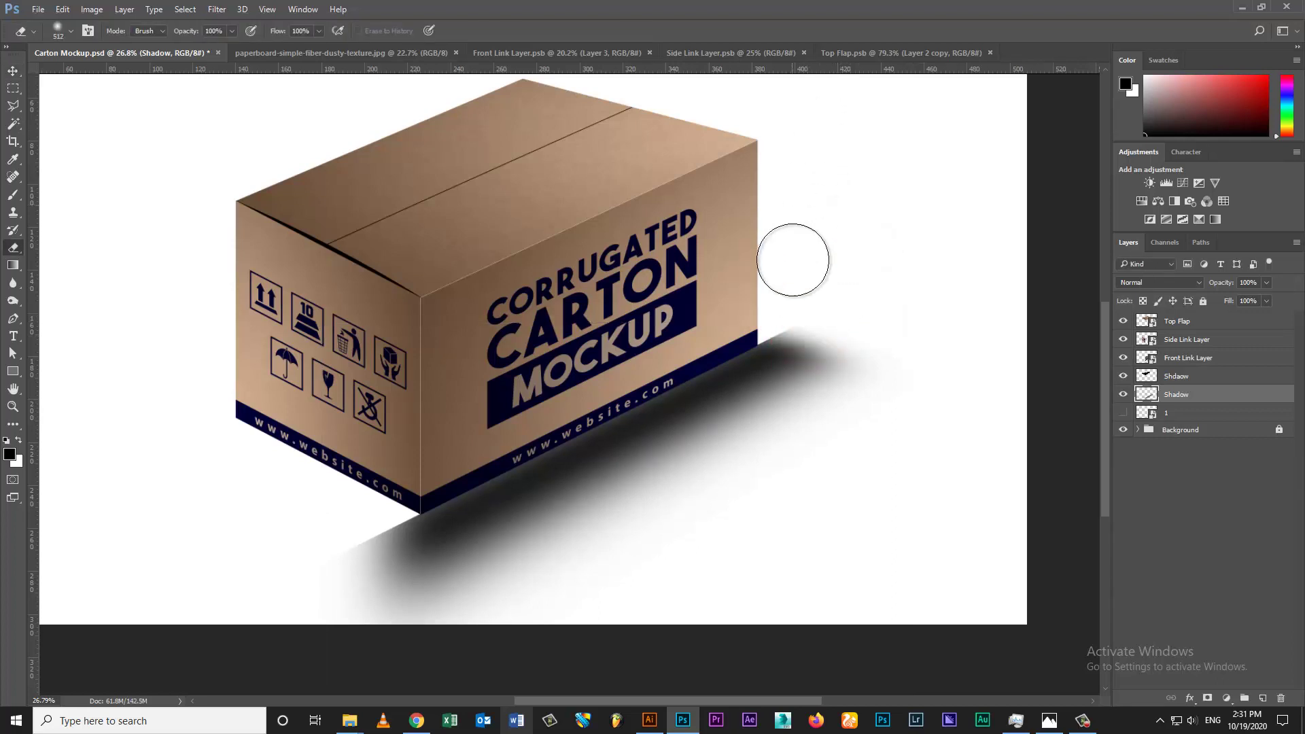
pyautogui.moveTo(838, 154); pyautogui.dragTo(815, 268)
pyautogui.moveTo(907, 292)
pyautogui.mouseDown()
pyautogui.moveTo(787, 285)
pyautogui.moveTo(924, 288)
pyautogui.moveTo(836, 291)
pyautogui.mouseUp()
pyautogui.hotkey('ctrl', 'z')
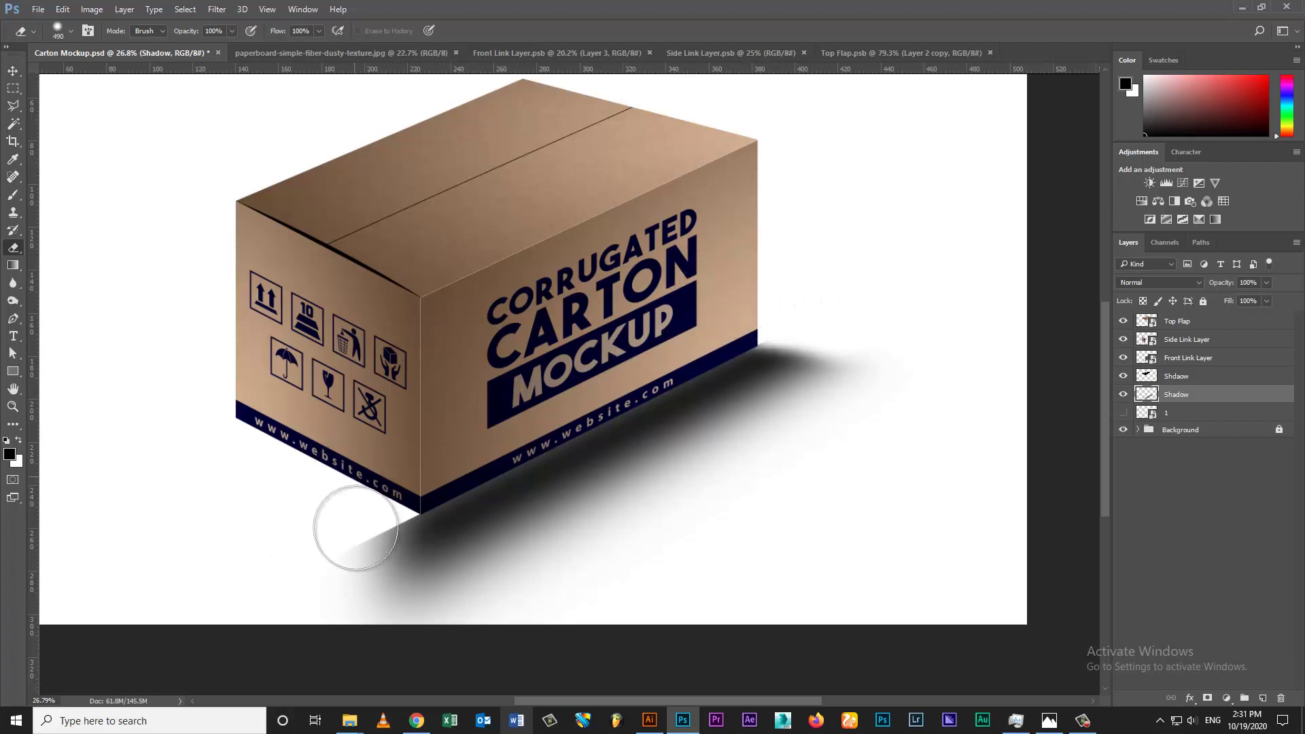
pyautogui.moveTo(351, 523)
pyautogui.mouseDown()
pyautogui.moveTo(378, 466)
pyautogui.moveTo(364, 674)
pyautogui.mouseUp()
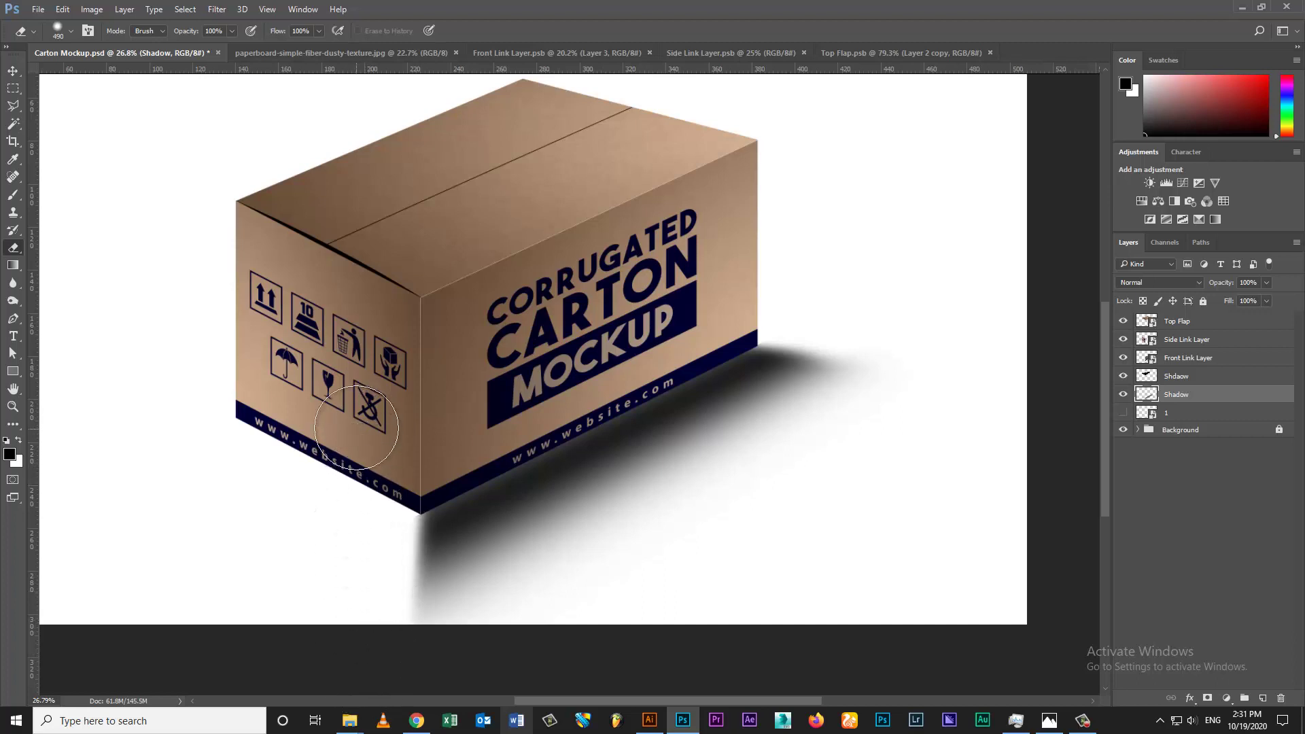
# Step: Set the Shadow layer to Multiply at 25% fill, then duplicate it as Shadow copy
pyautogui.press('v')
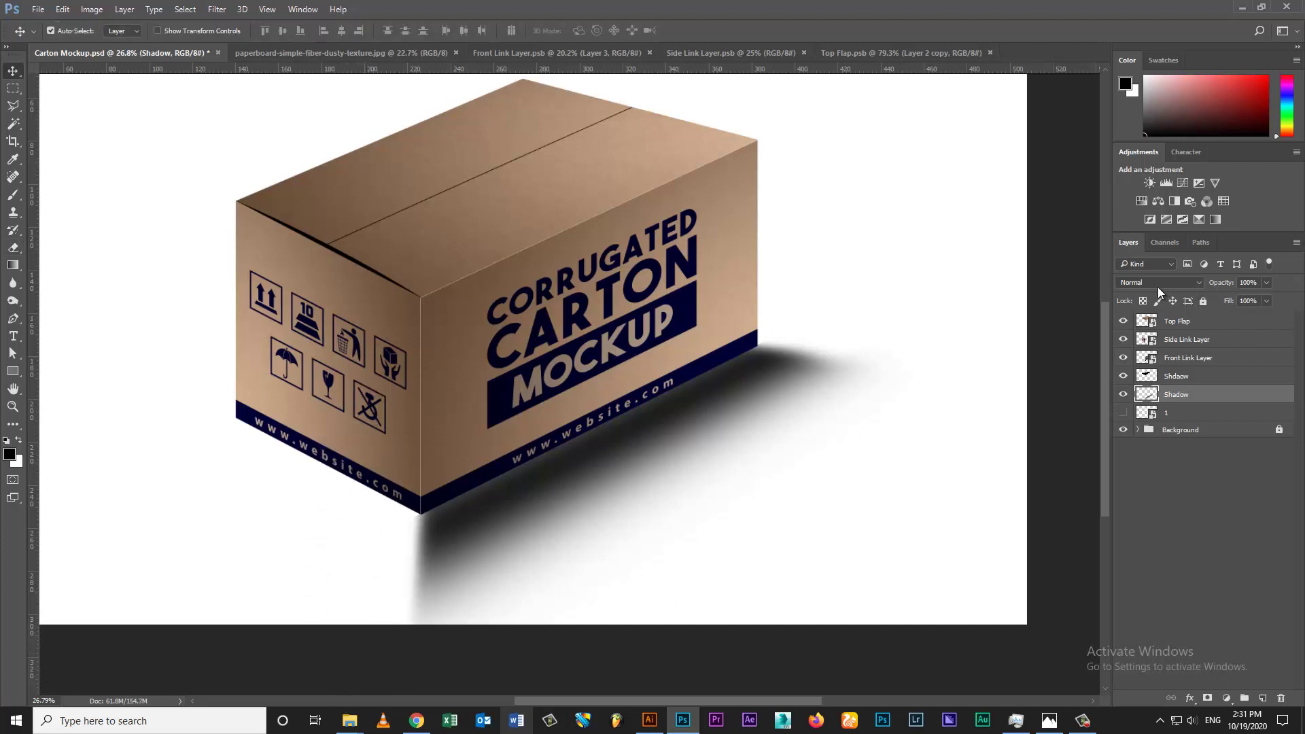
pyautogui.click(1159, 282)
pyautogui.click(1168, 328)
pyautogui.write('25')
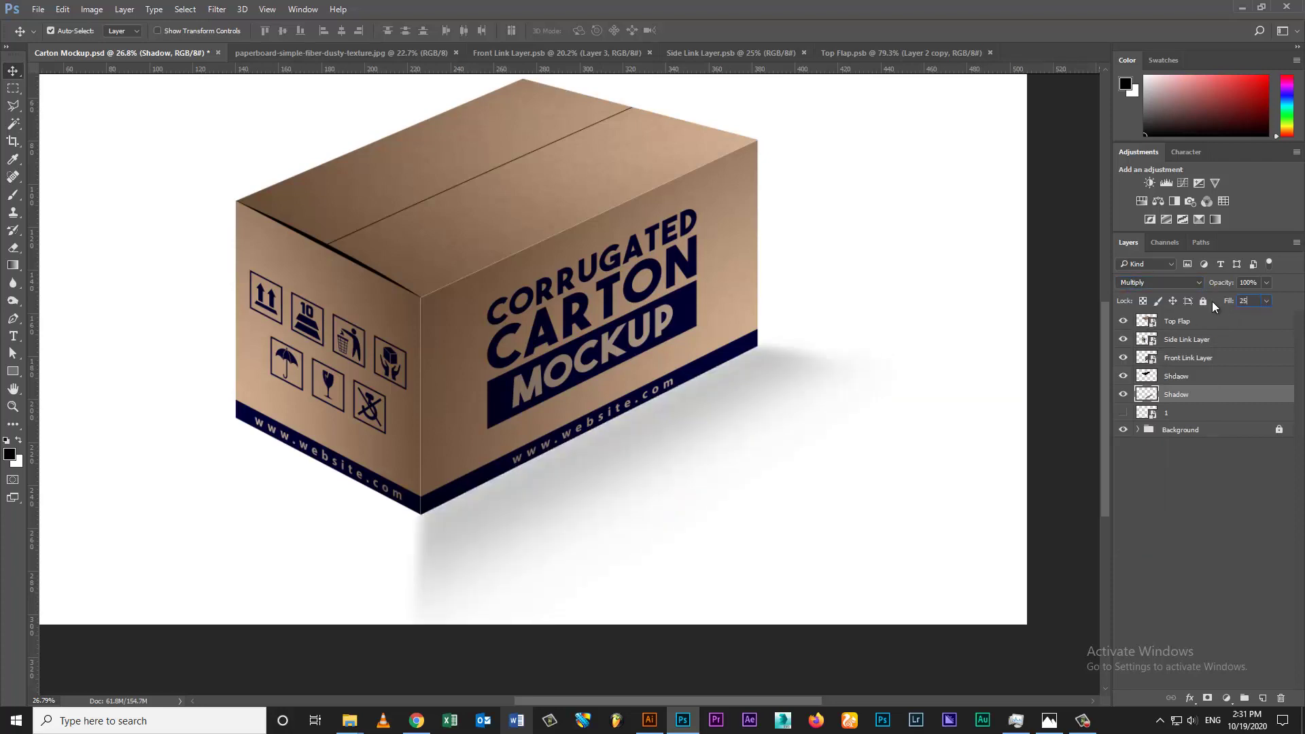
pyautogui.press('BackSpace')
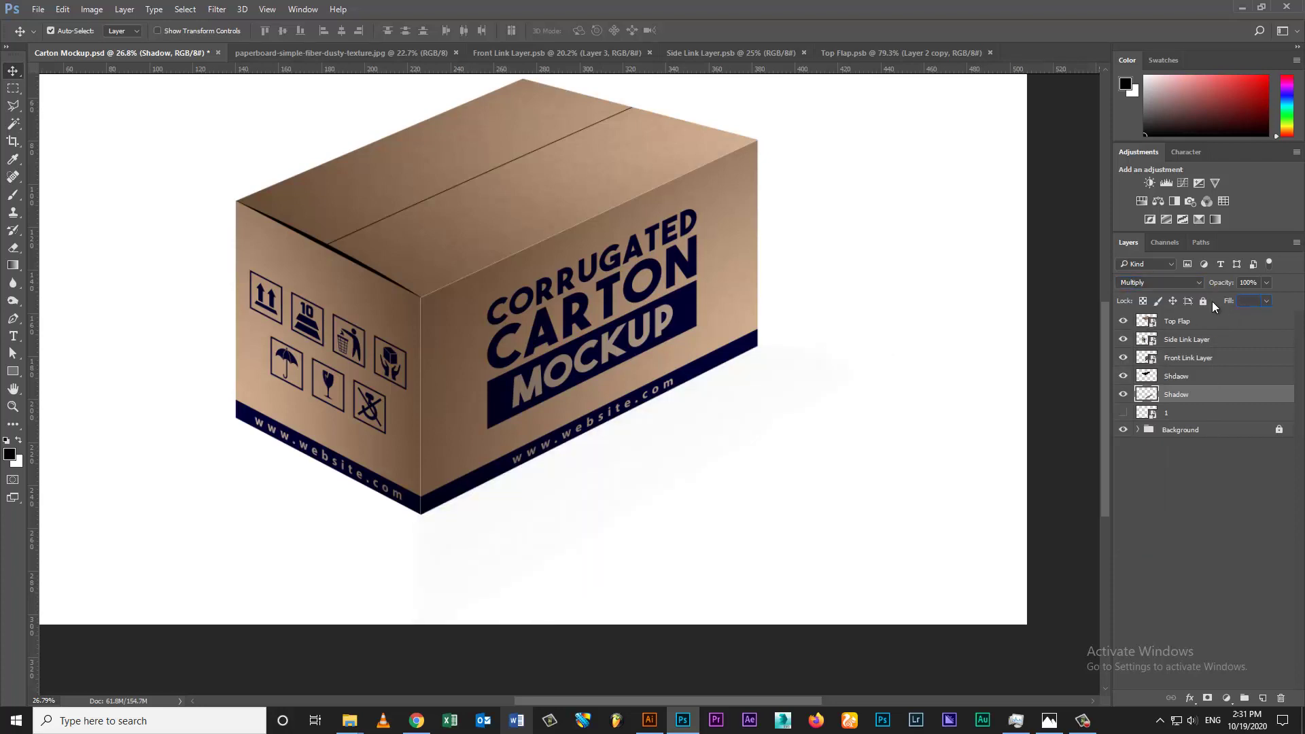
pyautogui.write('10')
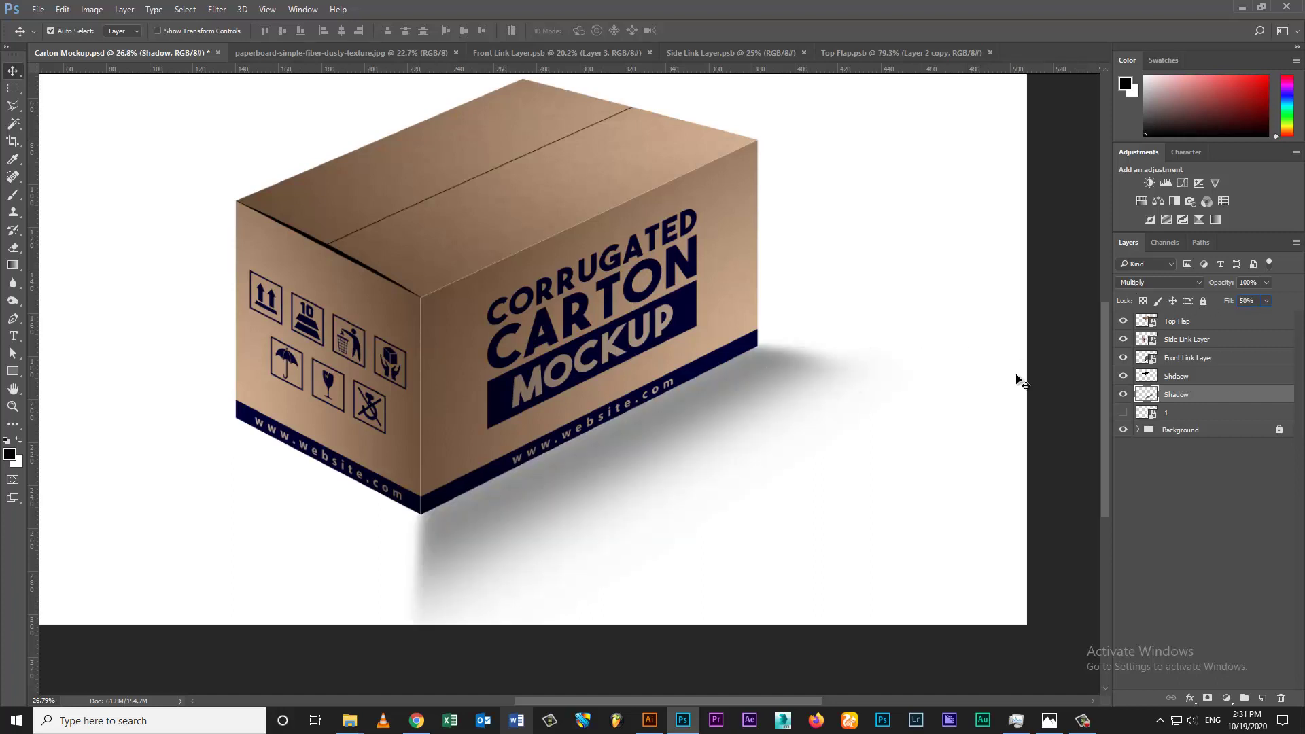
pyautogui.write('25')
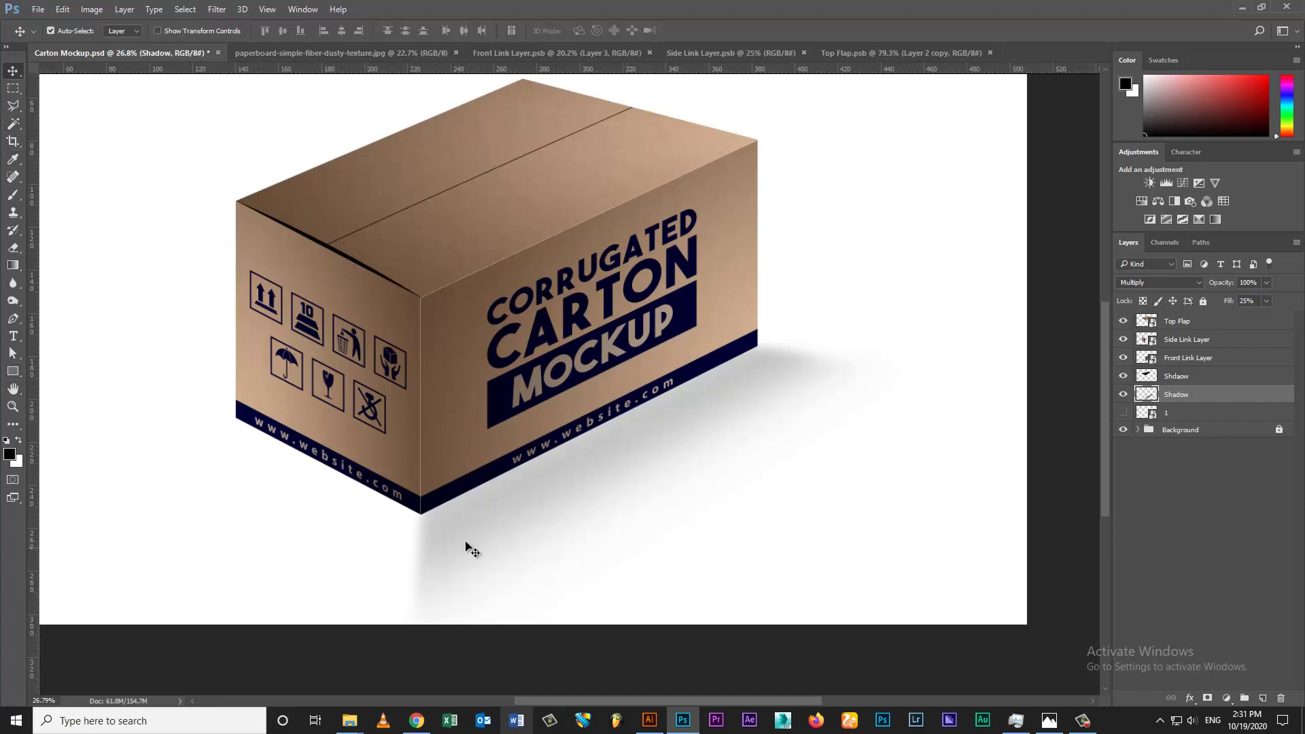
pyautogui.hotkey('ctrl', 'j')
# Step: Flip the Shadow copy horizontally, move it left of the box, narrow and distort it
pyautogui.hotkey('ctrl', 't')
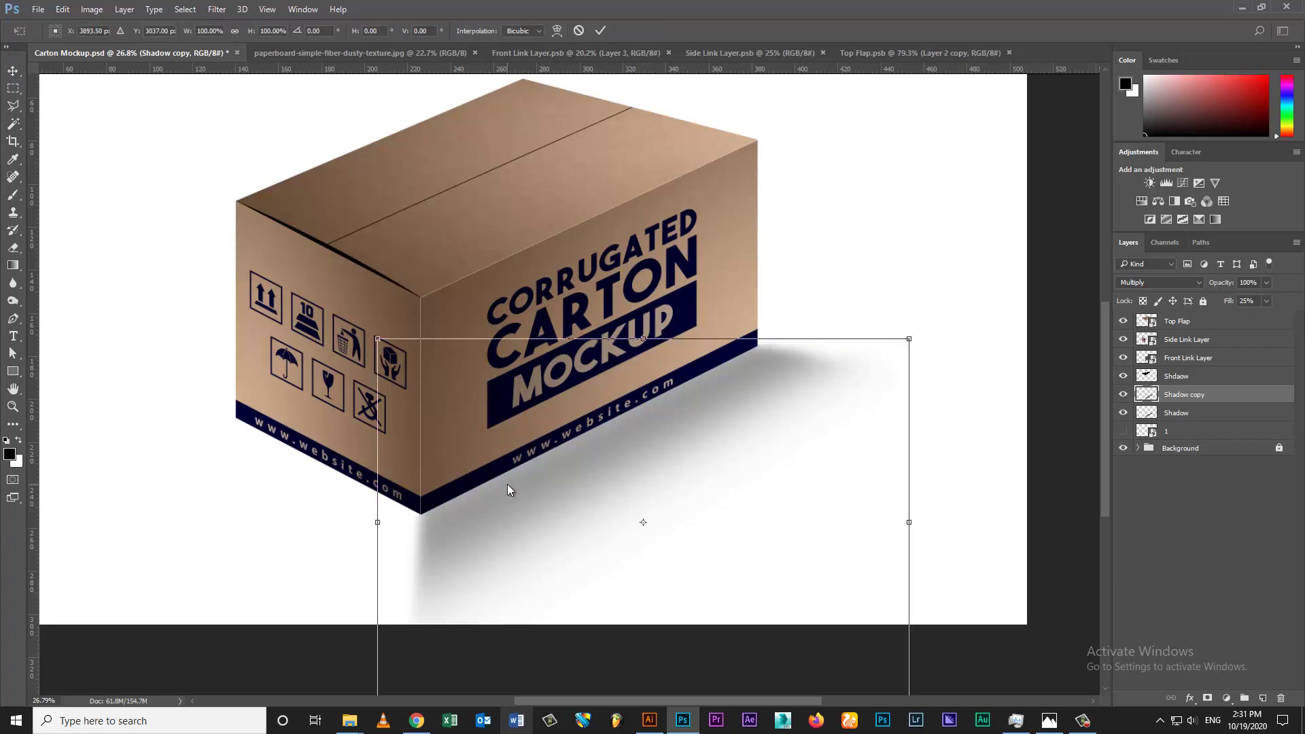
pyautogui.rightClick(507, 484)
pyautogui.click(585, 459)
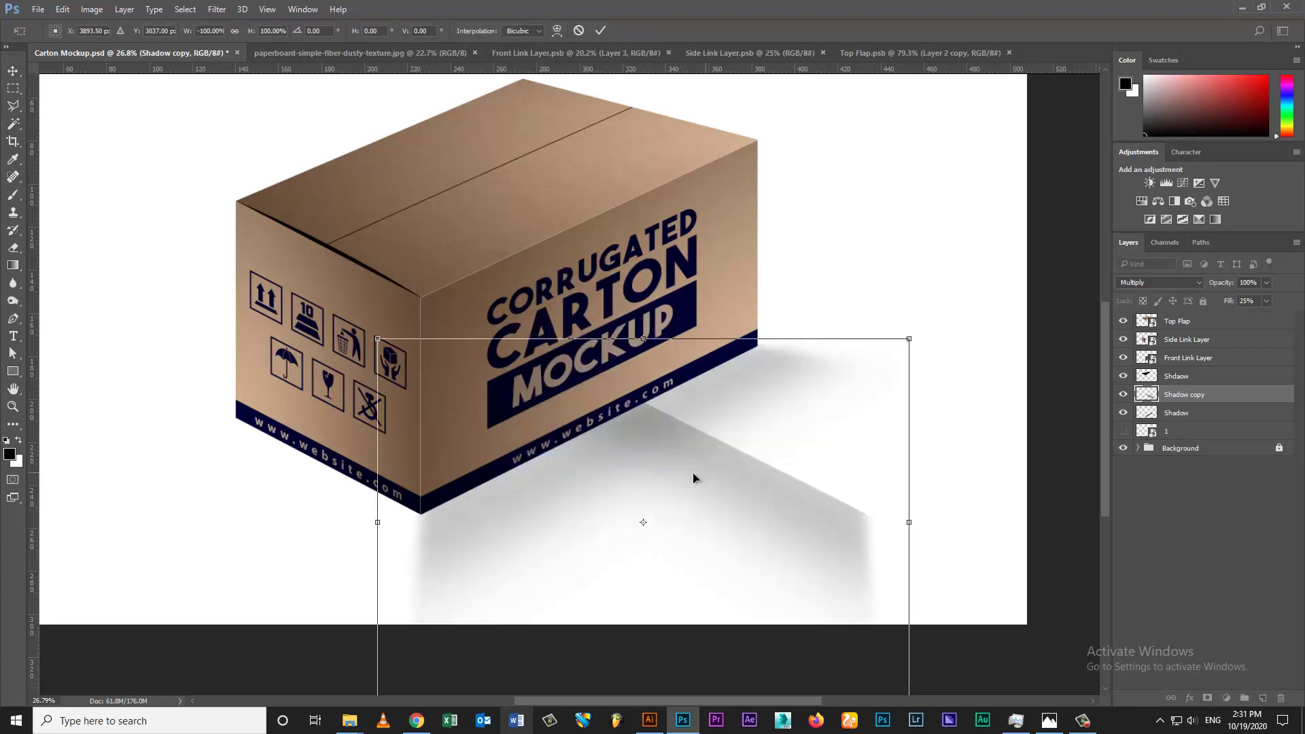
pyautogui.moveTo(694, 476)
pyautogui.mouseDown()
pyautogui.moveTo(265, 506)
pyautogui.moveTo(257, 471)
pyautogui.mouseUp()
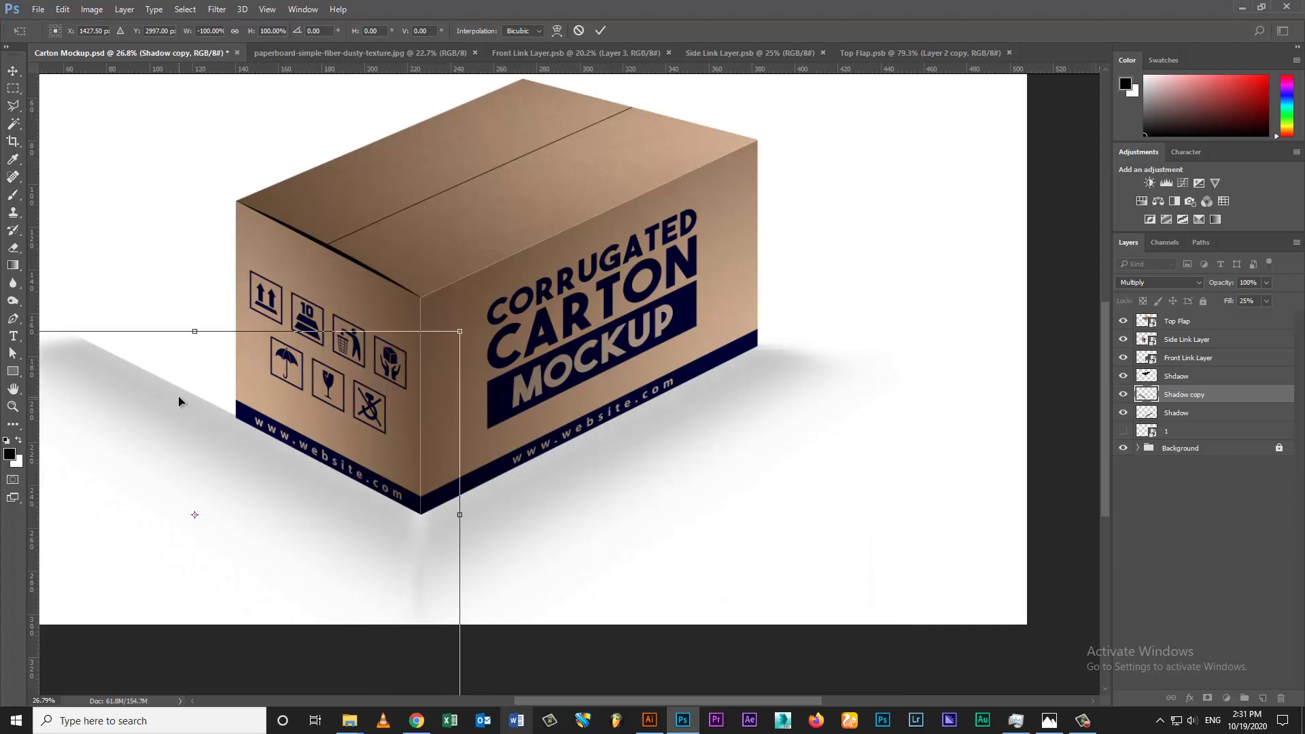
pyautogui.scroll(-3, 179, 396)
pyautogui.moveTo(232, 556)
pyautogui.mouseDown()
pyautogui.moveTo(340, 552)
pyautogui.moveTo(311, 660)
pyautogui.moveTo(308, 639)
pyautogui.mouseUp()
pyautogui.rightClick(390, 512)
pyautogui.click(432, 354)
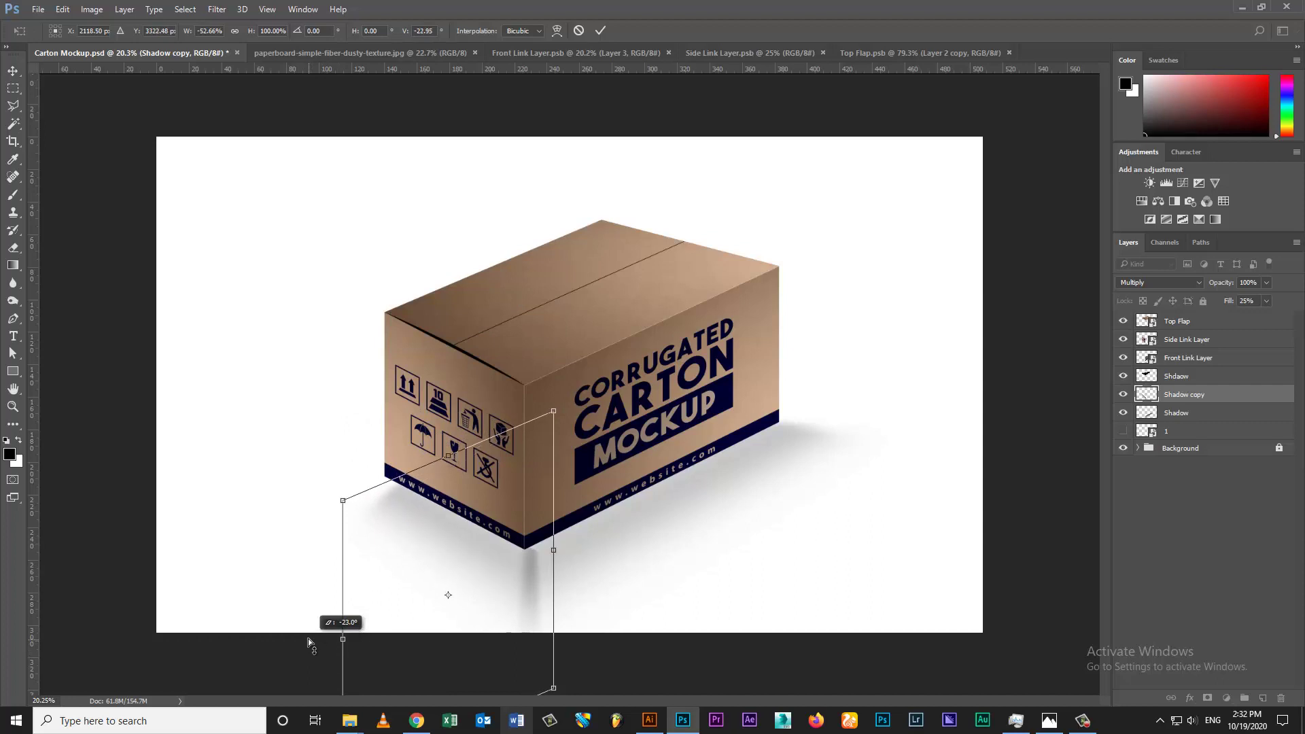
pyautogui.press('Return')
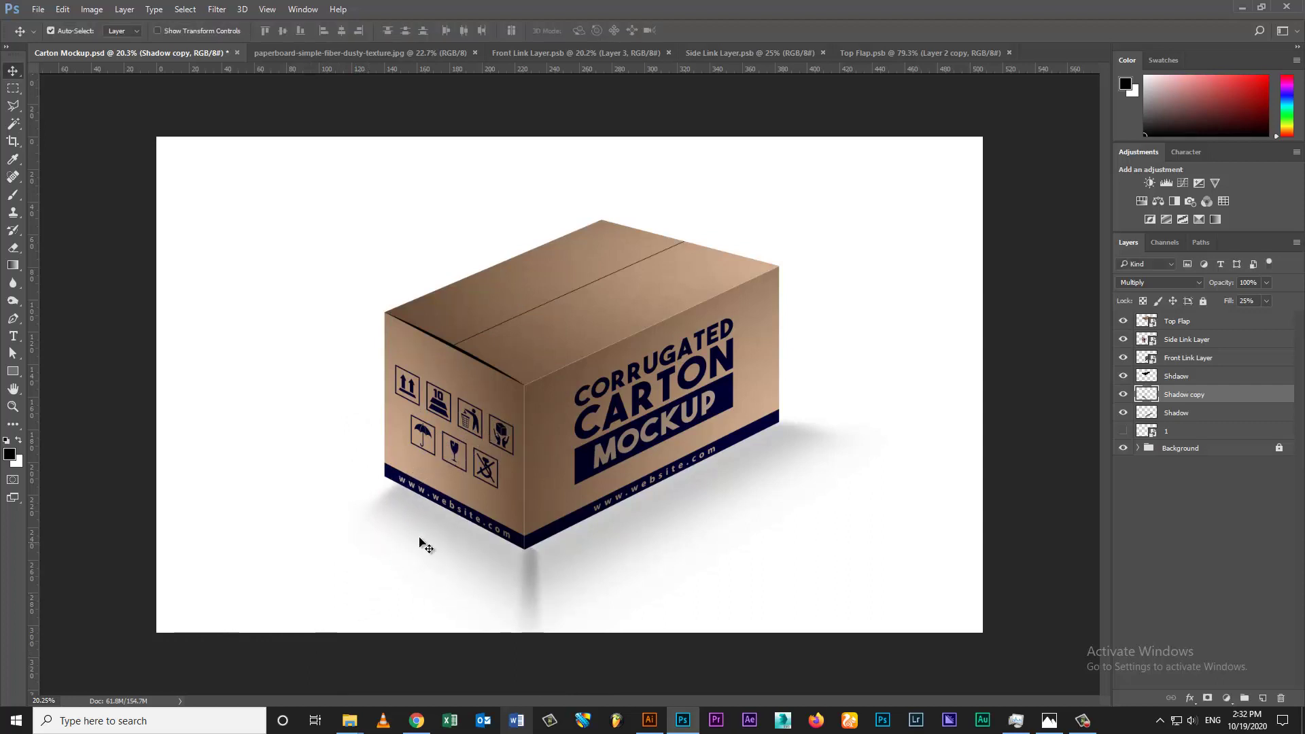
pyautogui.moveTo(417, 540); pyautogui.dragTo(427, 525)
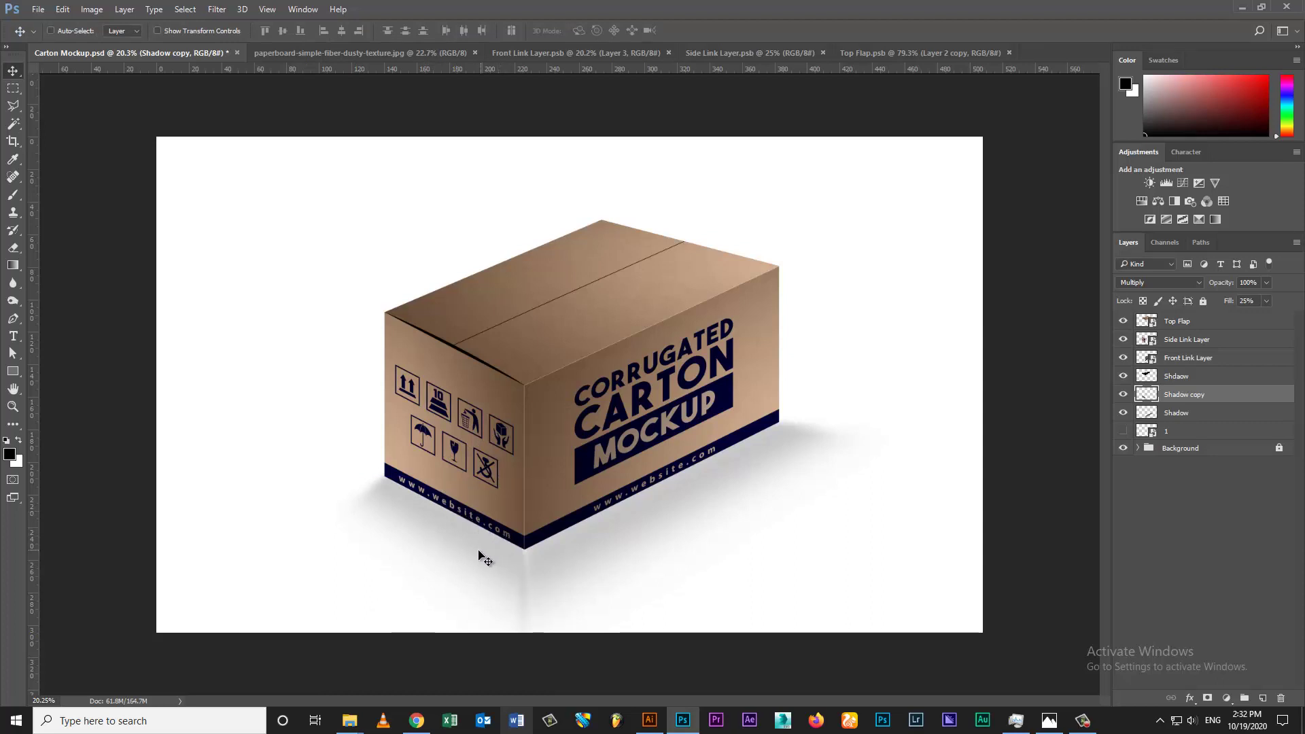
# Step: Reshape the left shadow so its bottom edge angles up under the left face
pyautogui.hotkey('ctrl', 't')
pyautogui.rightClick(503, 564)
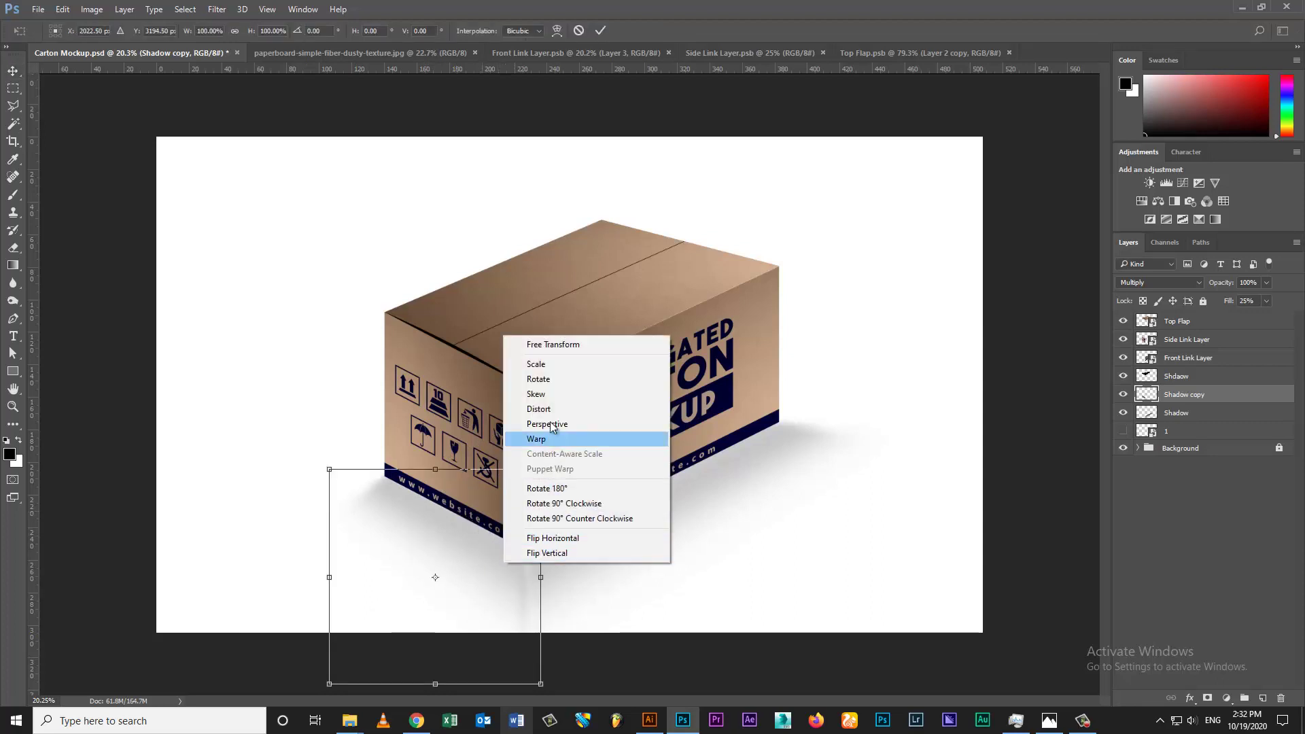
pyautogui.click(524, 410)
pyautogui.moveTo(531, 674); pyautogui.dragTo(530, 601)
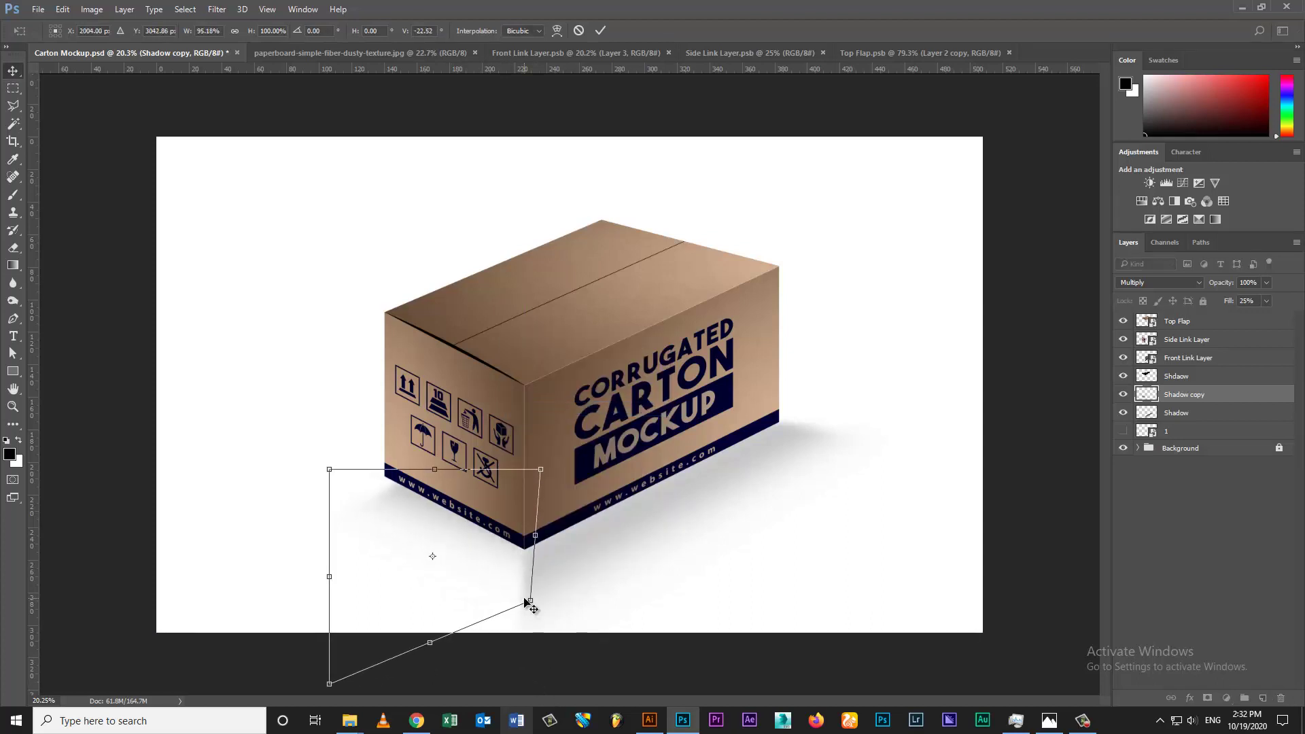
pyautogui.press('Return')
# Step: Select the original Shadow layer and a slightly smaller Eraser brush
pyautogui.hotkey('alt', '[')
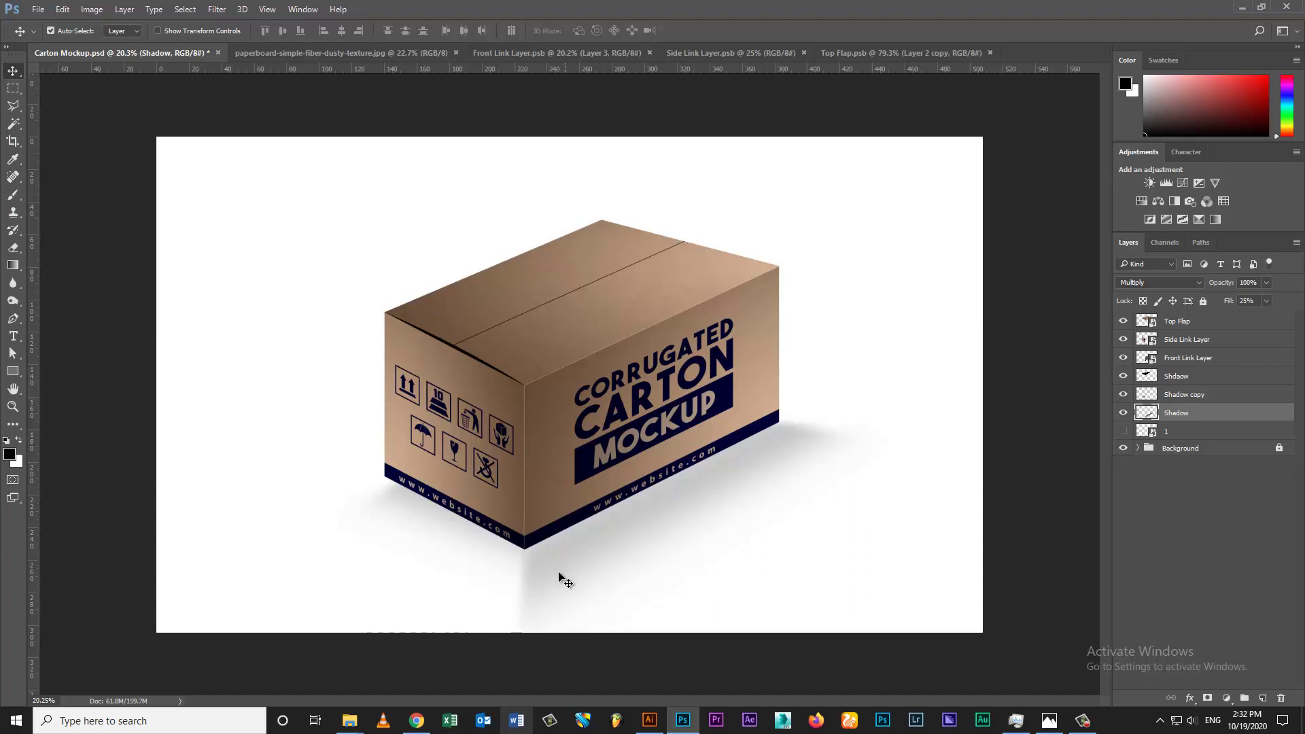
pyautogui.press('e')
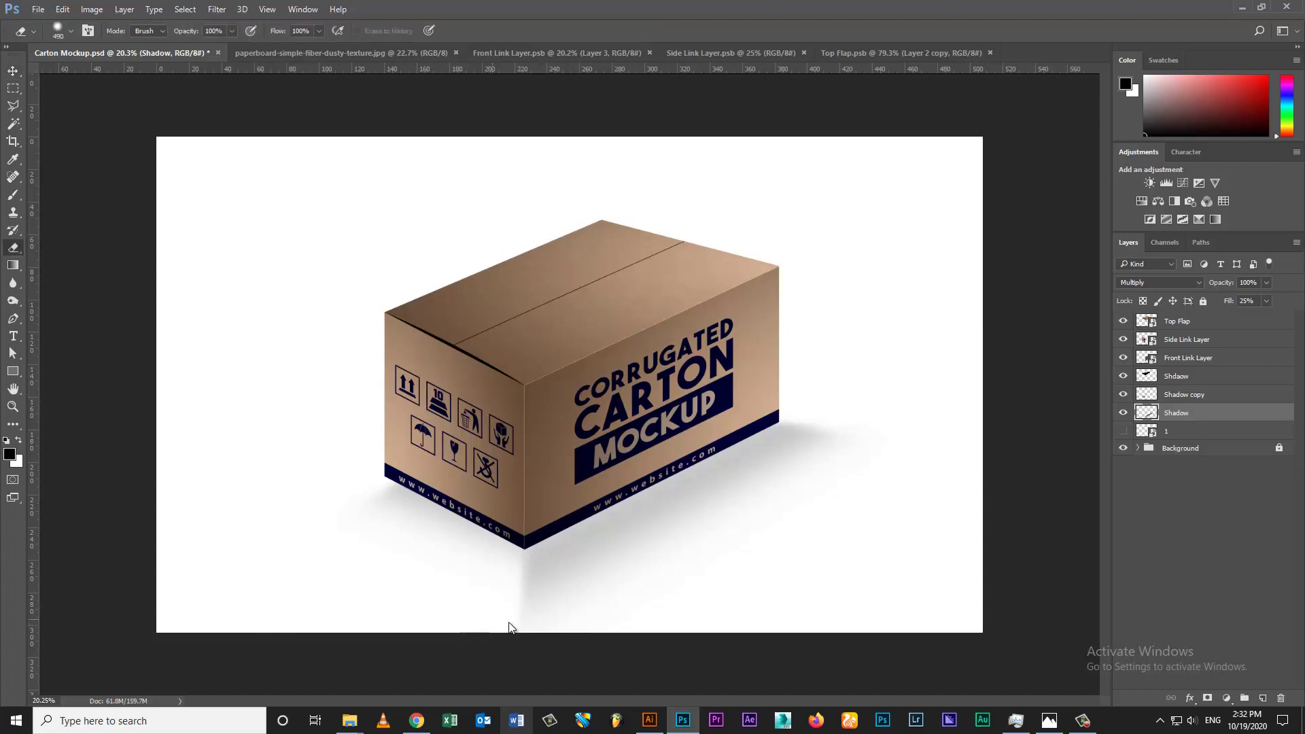
pyautogui.moveTo(528, 620); pyautogui.dragTo(515, 620)
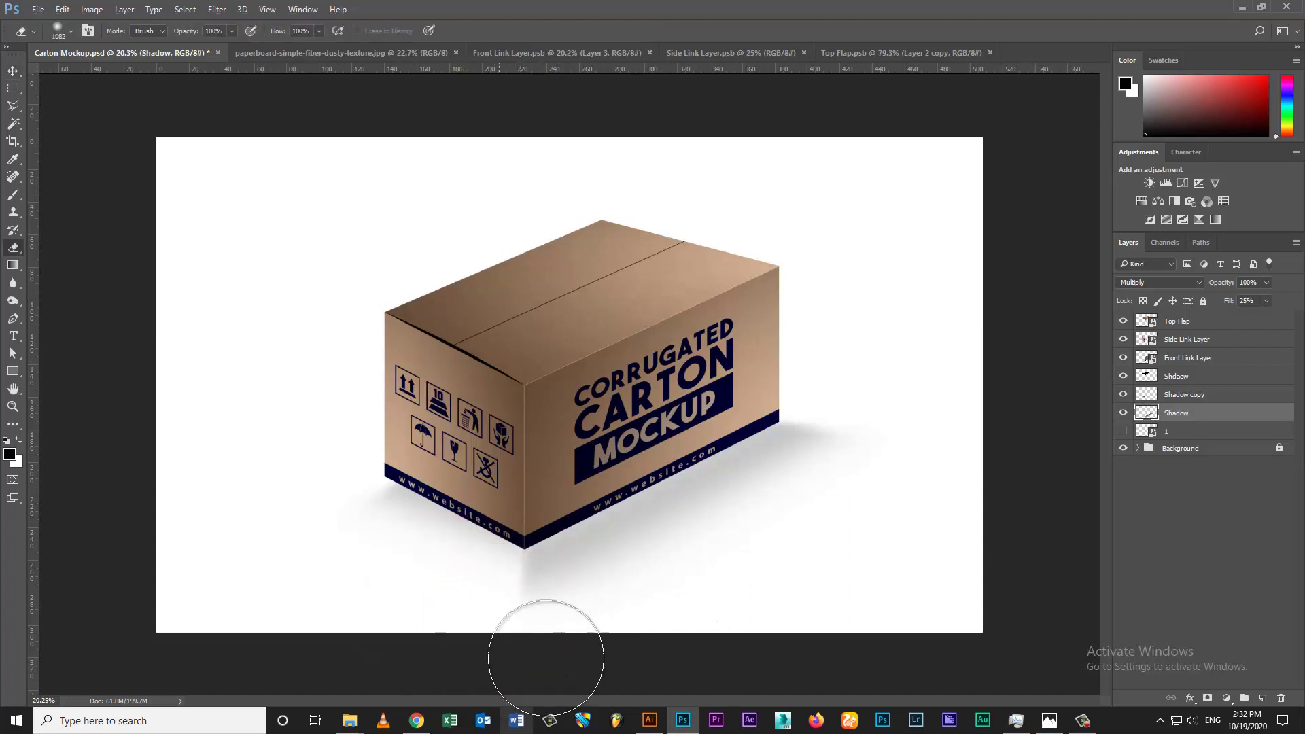
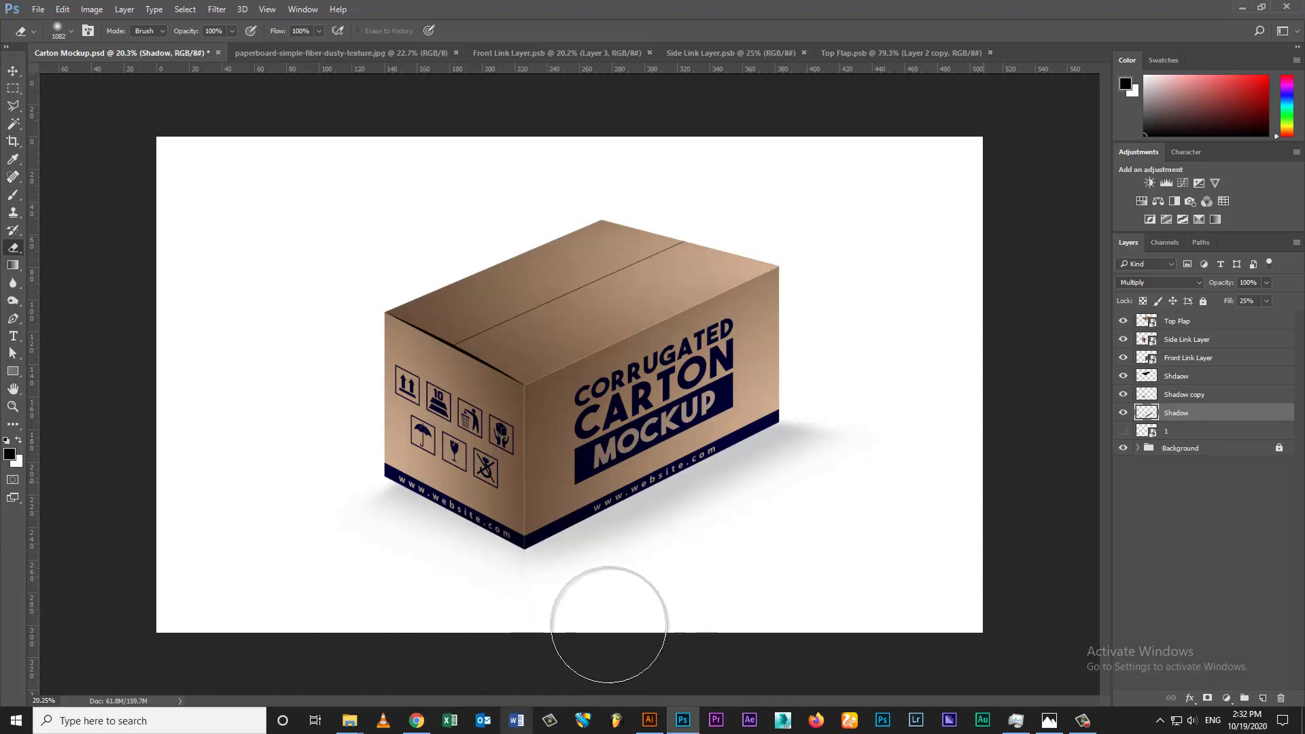
# Step: Erase the faint shadow right of the carton, select Shadow copy, and briefly show then hide reference layer 1
pyautogui.click(837, 489)
pyautogui.press('v')
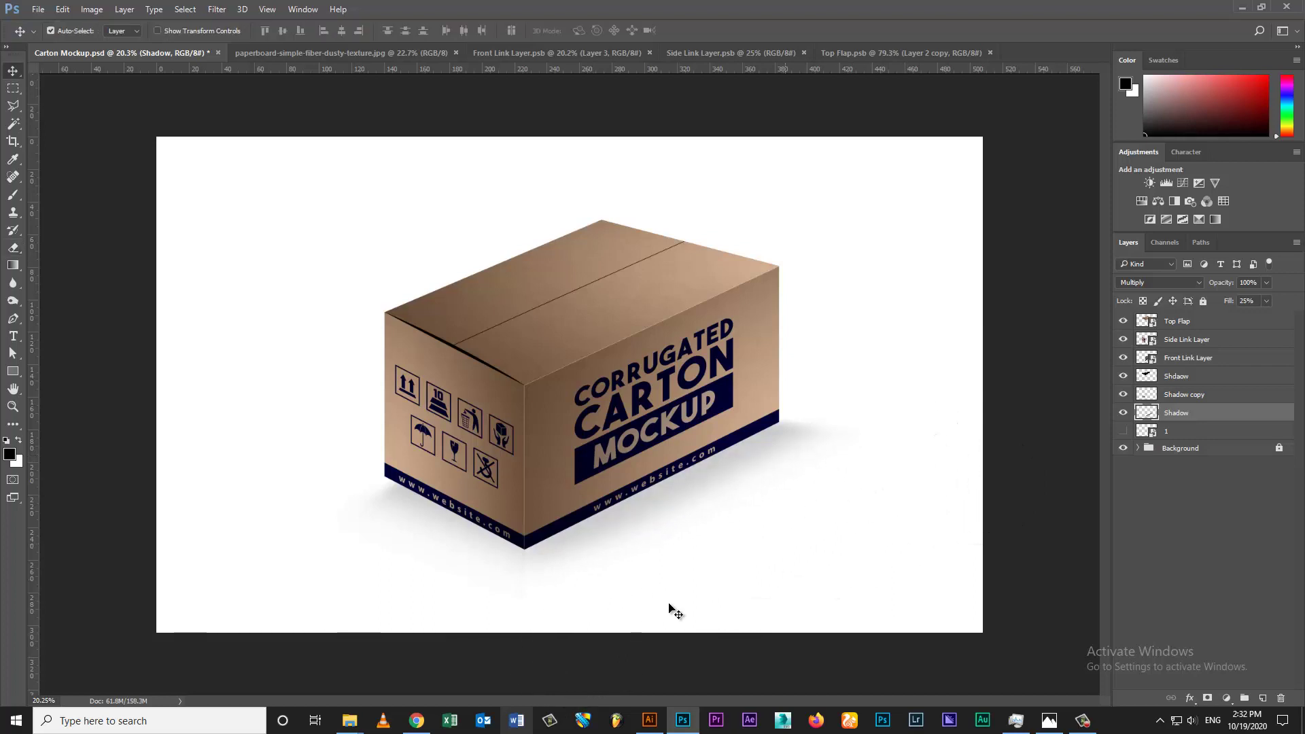
pyautogui.click(401, 511)
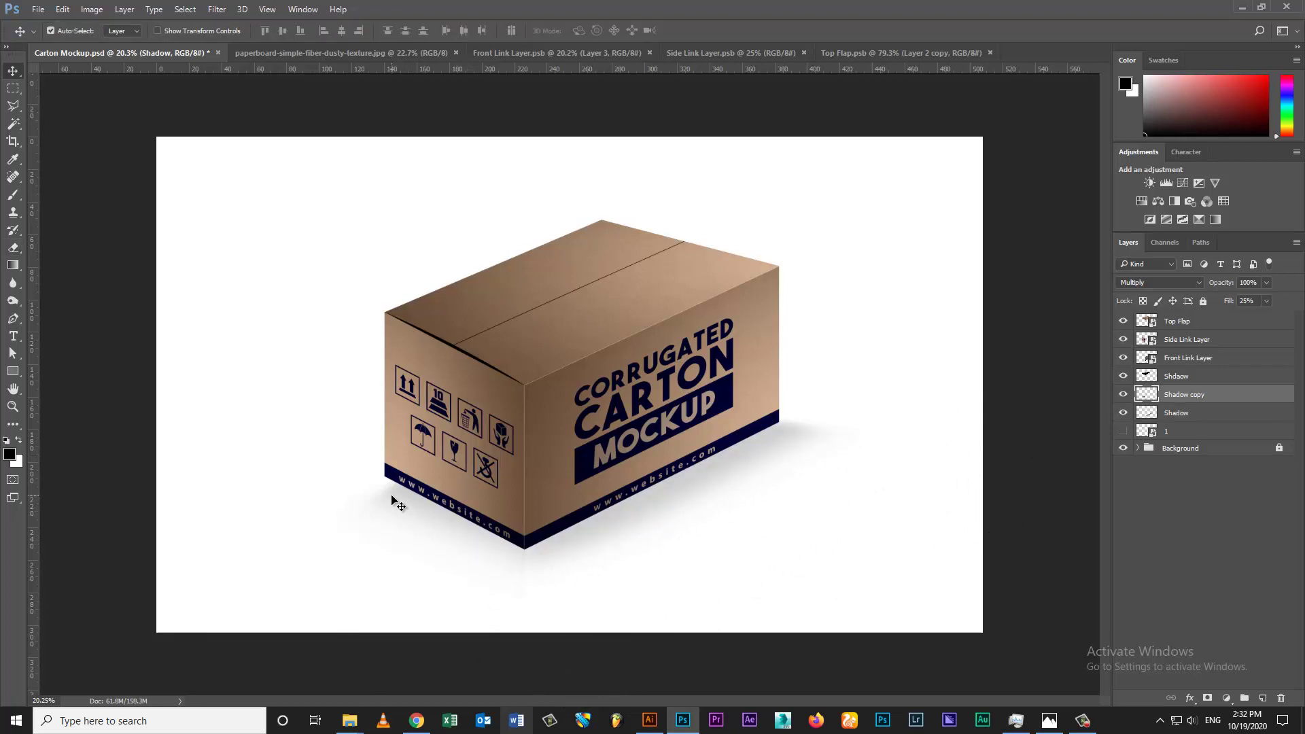
pyautogui.click(1125, 431)
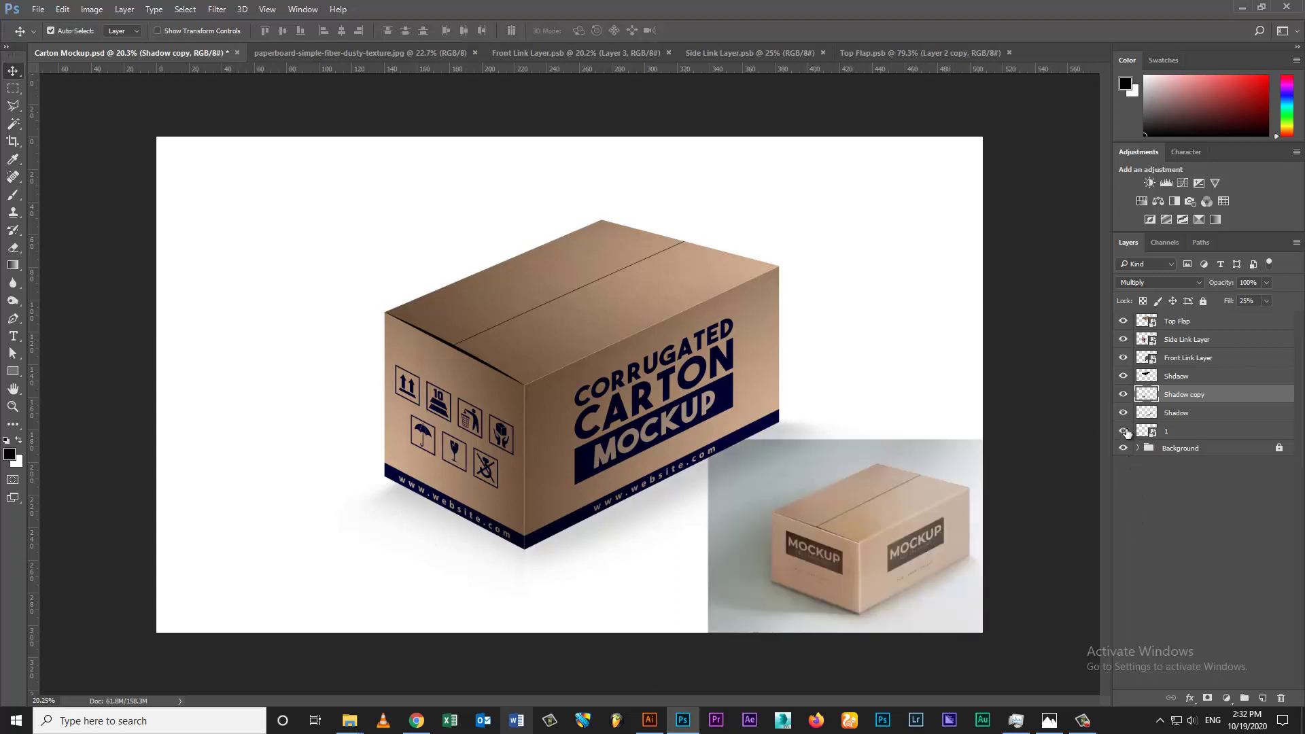
pyautogui.click(1125, 431)
pyautogui.press('l')
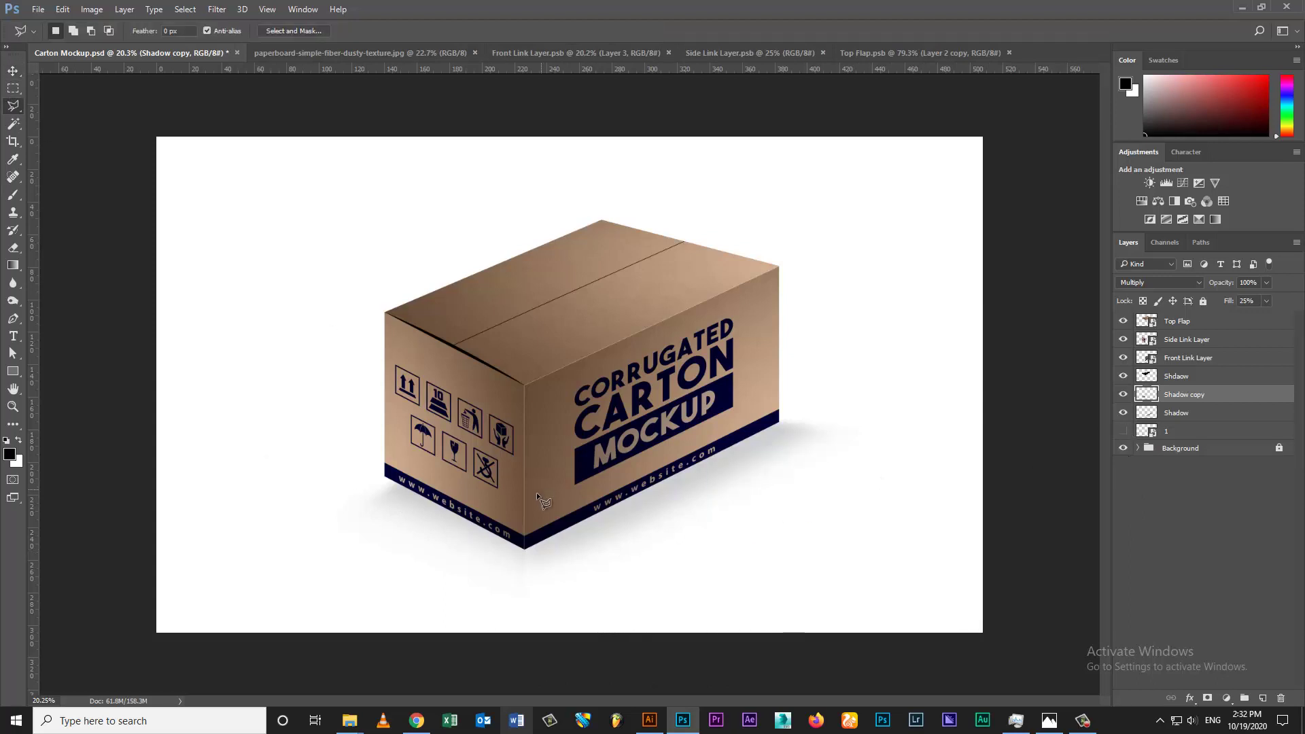
# Step: Draw a polygonal selection from the carton's bottom corner out to the canvas's left edge
pyautogui.click(525, 549)
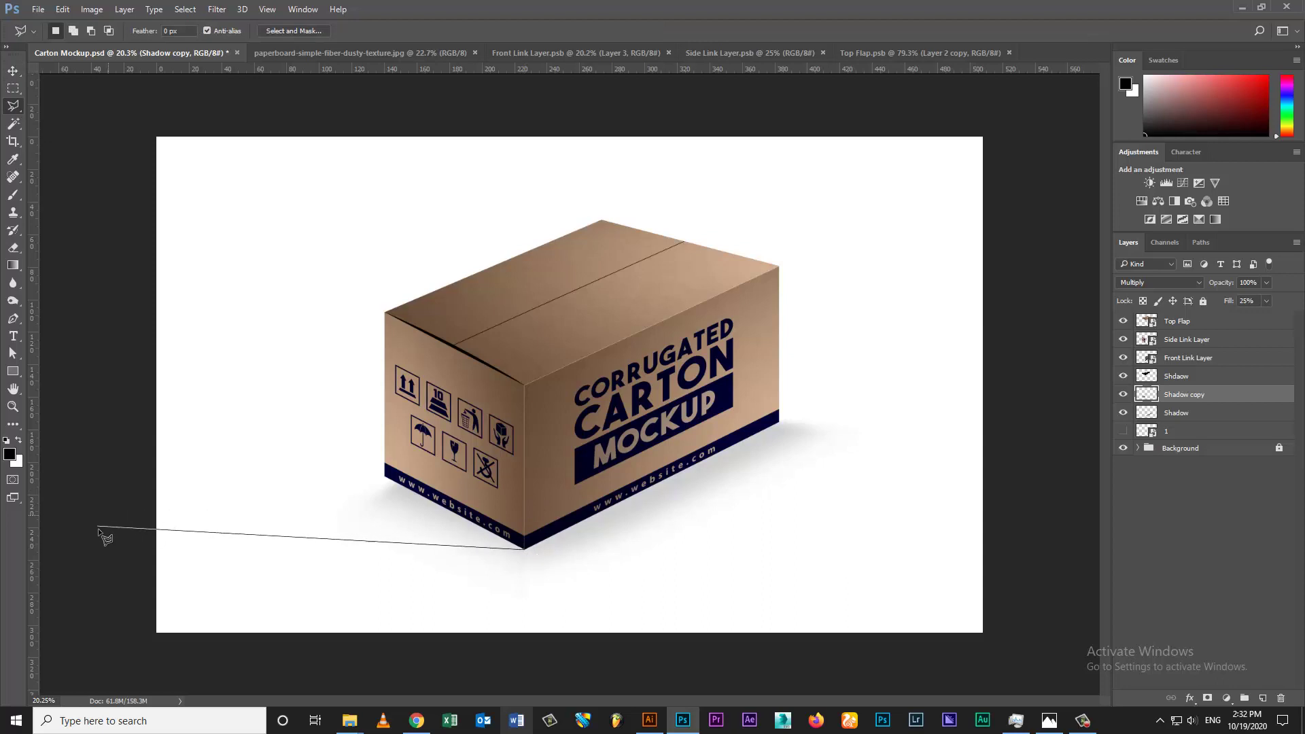
pyautogui.click(96, 575)
pyautogui.click(96, 175)
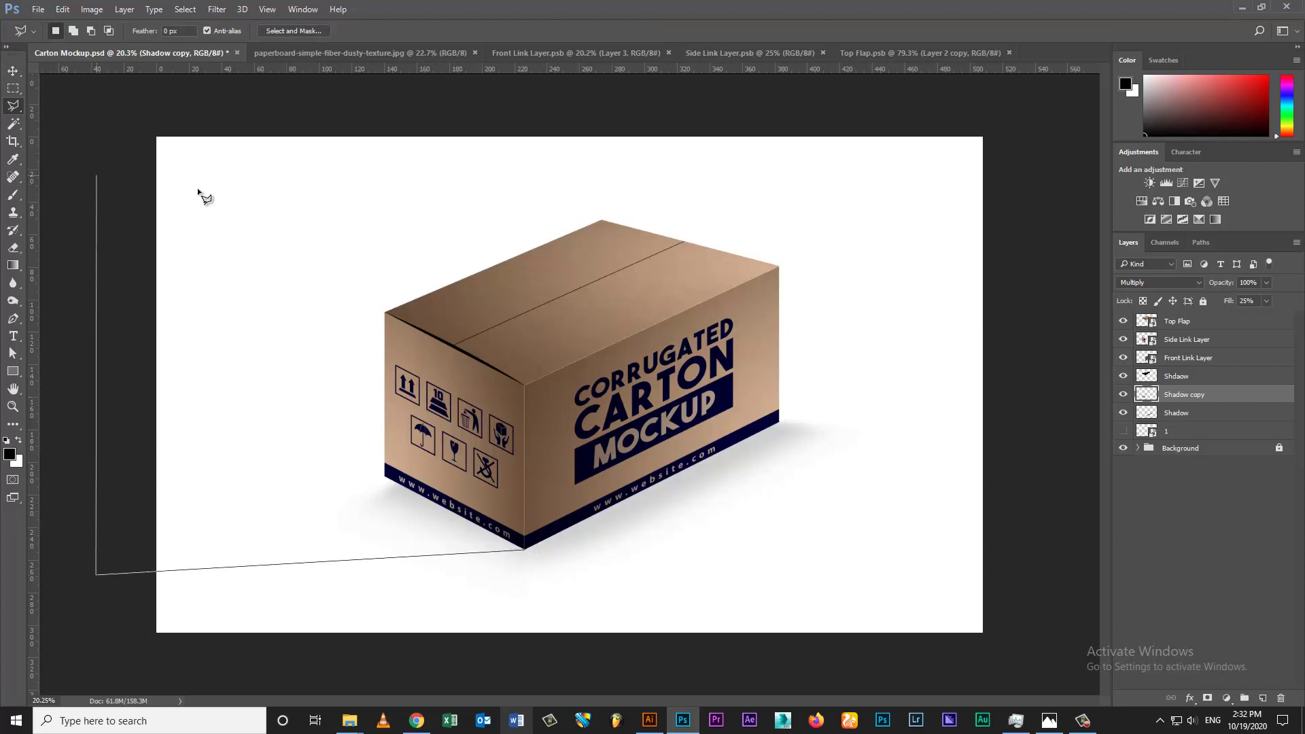
pyautogui.click(606, 256)
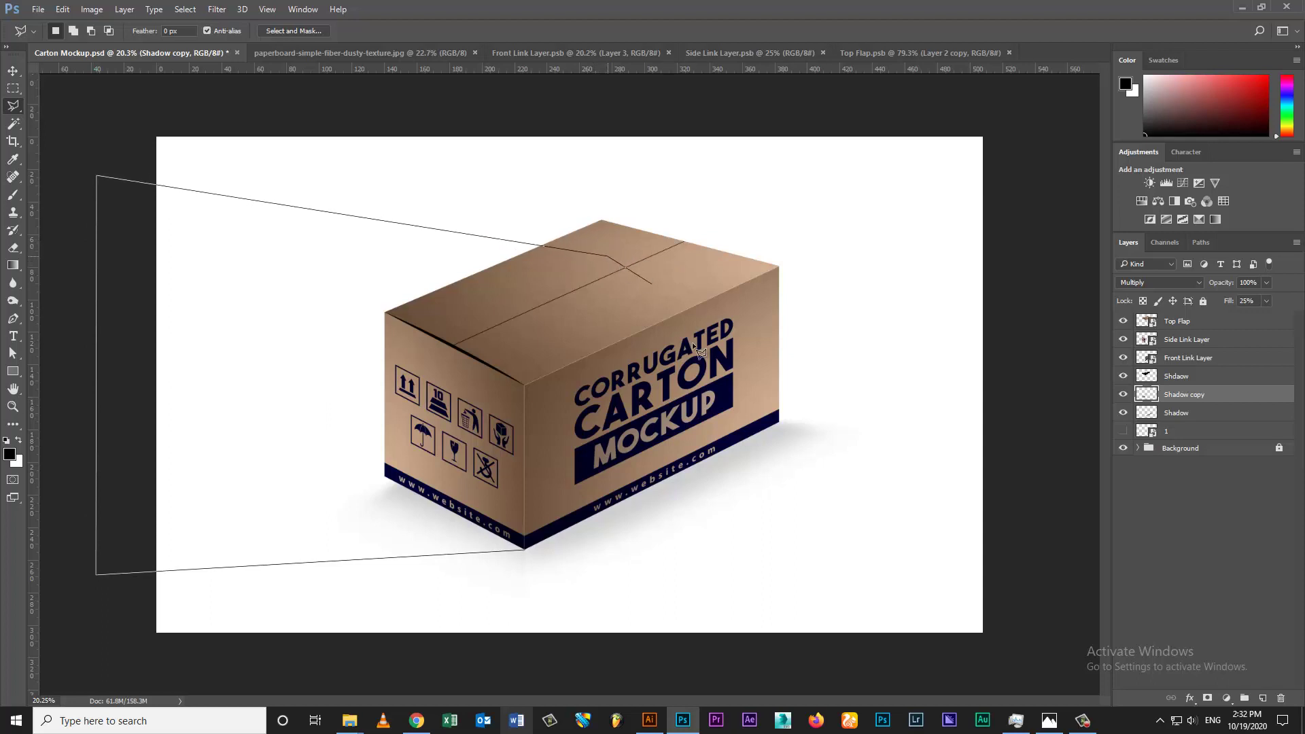
pyautogui.click(528, 556)
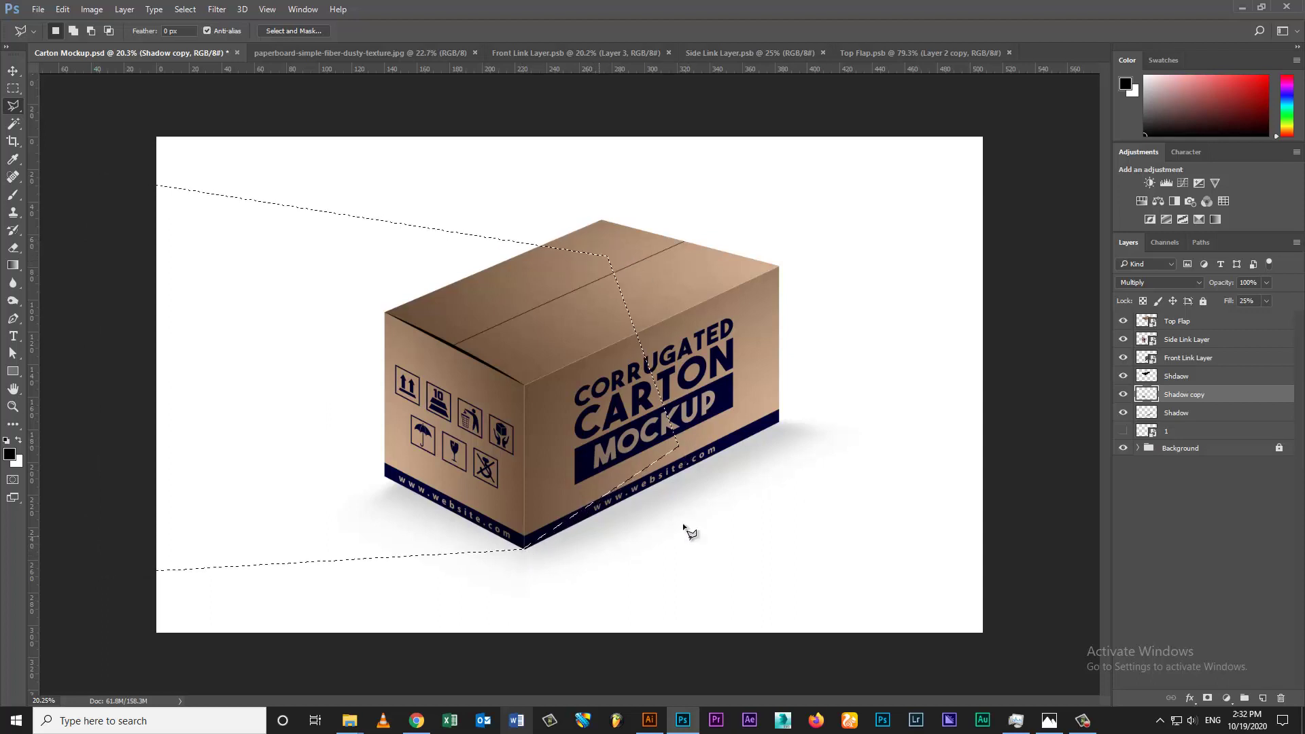
# Step: Fill the selection with black on a new layer above layer 1, then deselect
pyautogui.click(1195, 416)
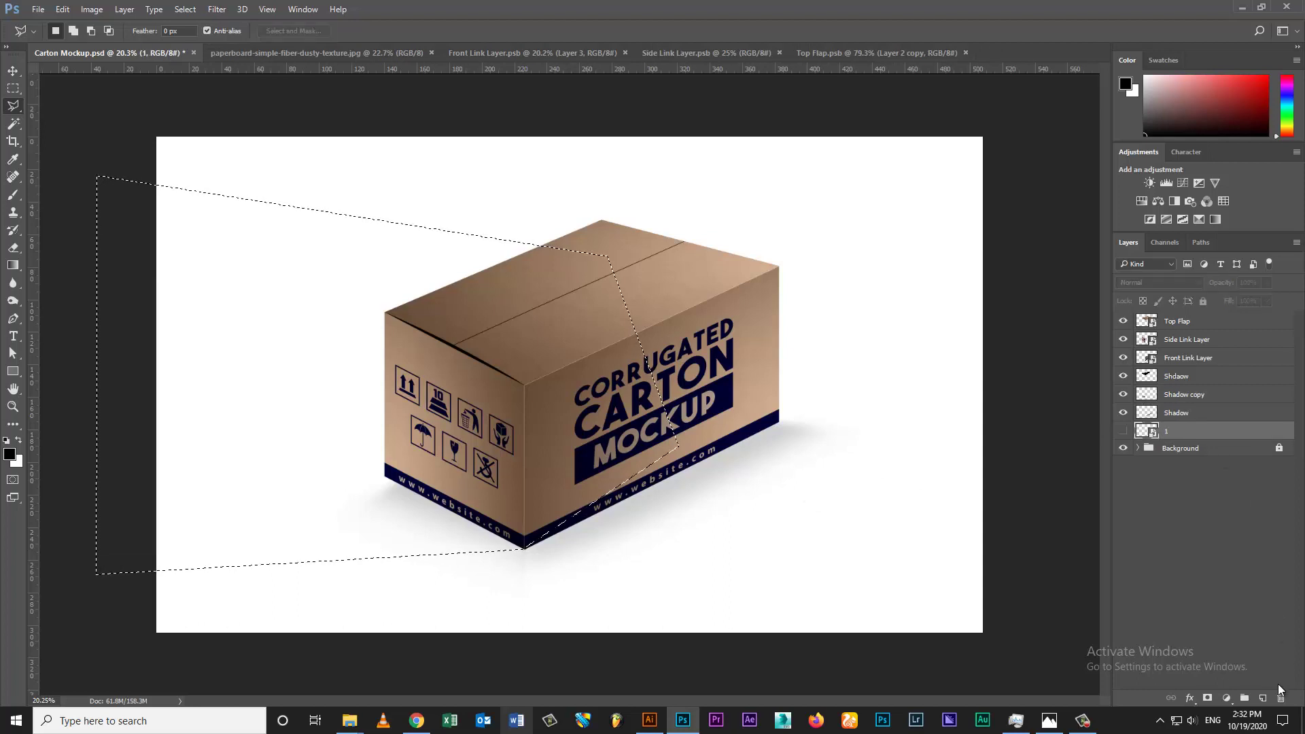
pyautogui.click(1265, 698)
pyautogui.hotkey('alt', 'BackSpace')
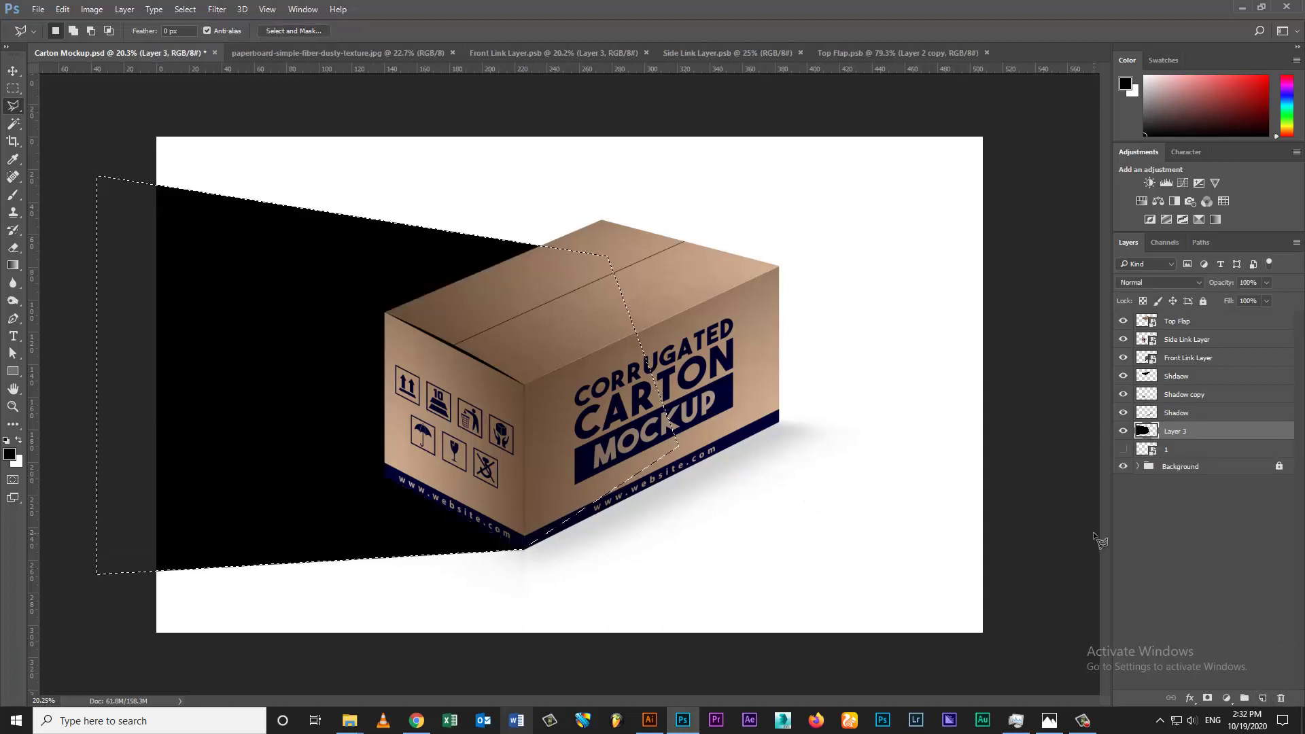
pyautogui.hotkey('ctrl', 'd')
# Step: Soften the black shadow with a heavy Gaussian Blur and nudge it slightly down
pyautogui.press('v')
pyautogui.click(217, 9)
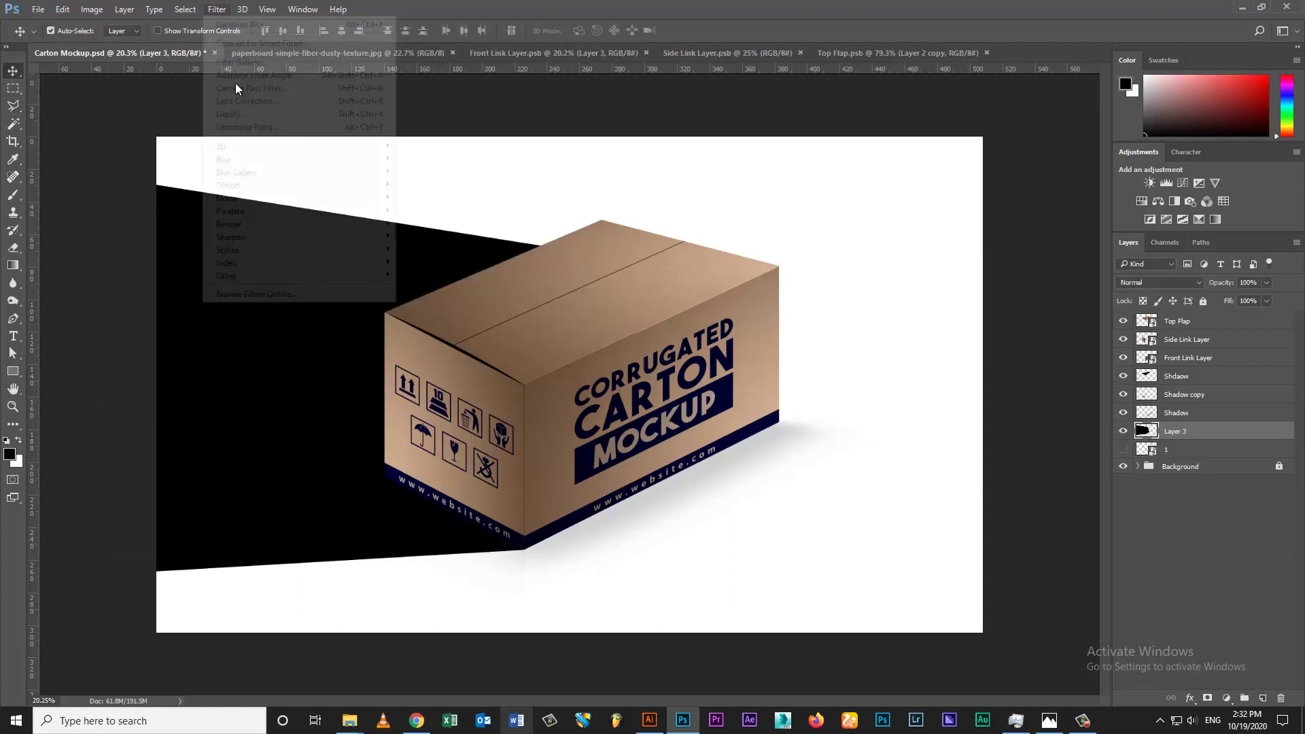
pyautogui.click(432, 211)
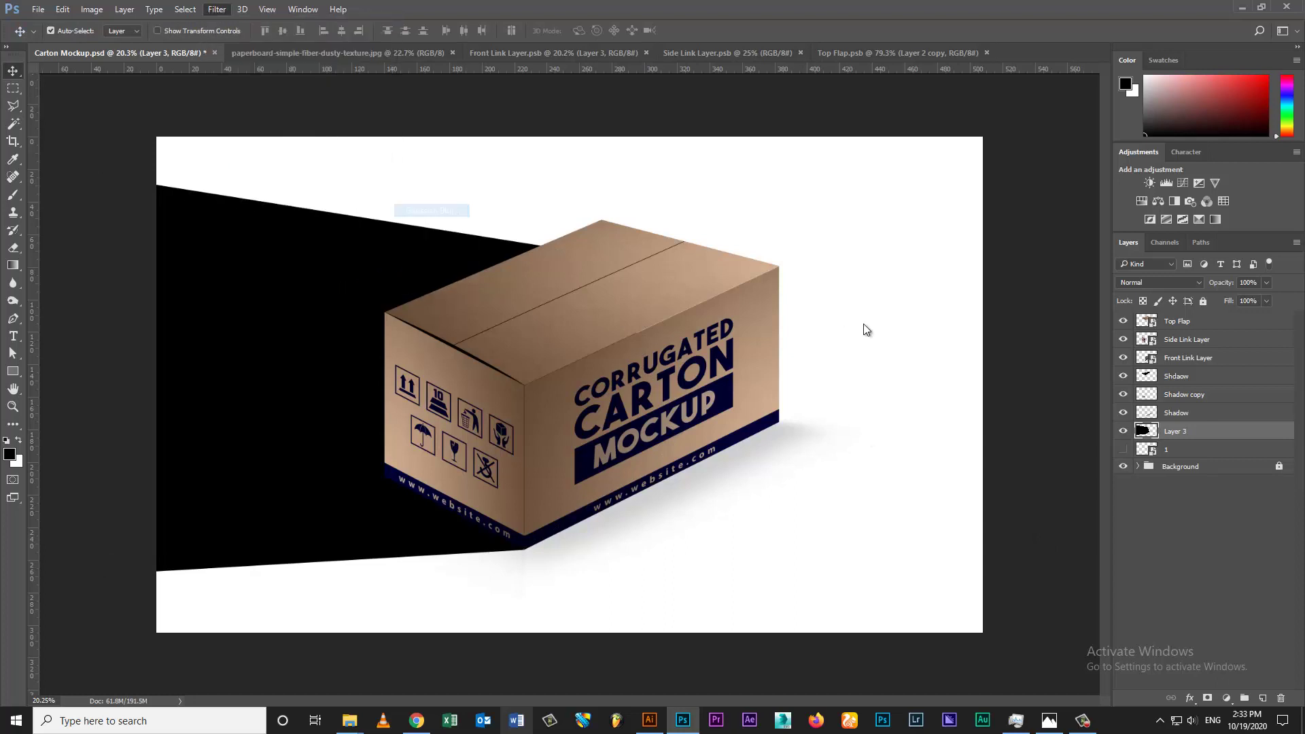
pyautogui.moveTo(902, 378); pyautogui.dragTo(925, 383)
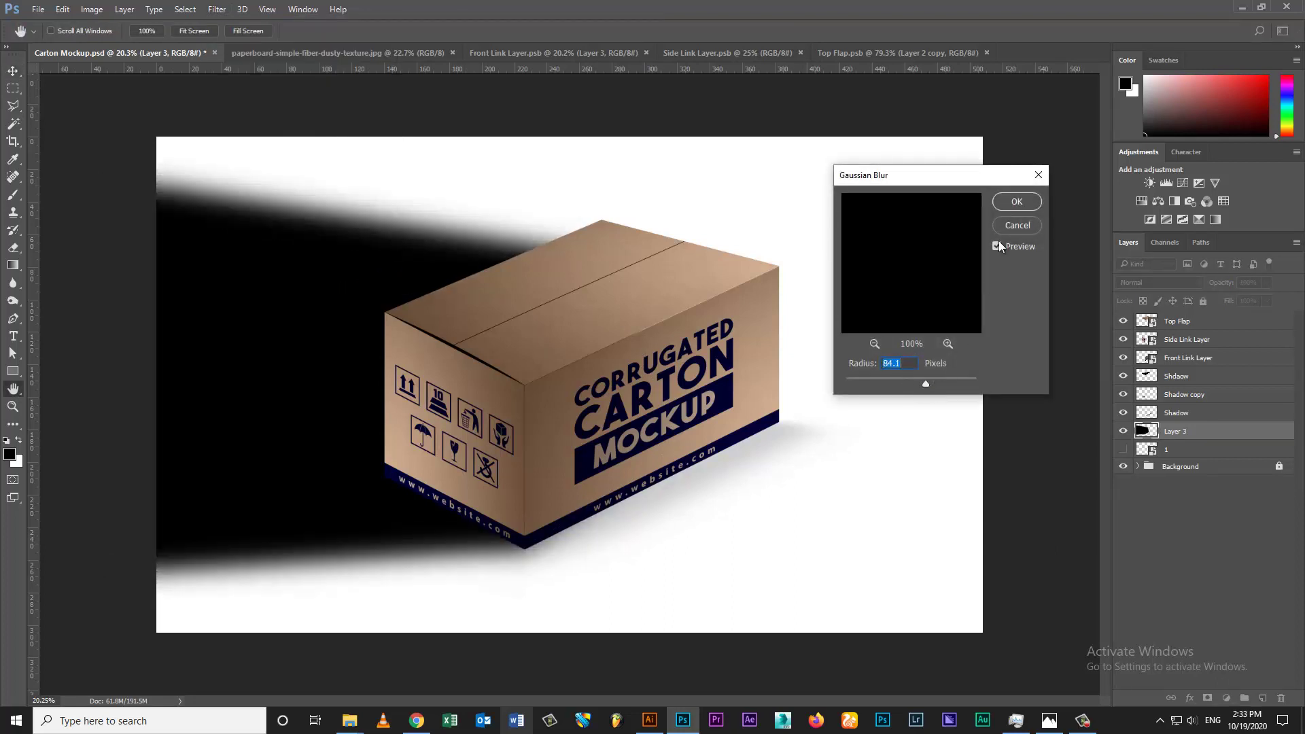
pyautogui.click(1016, 202)
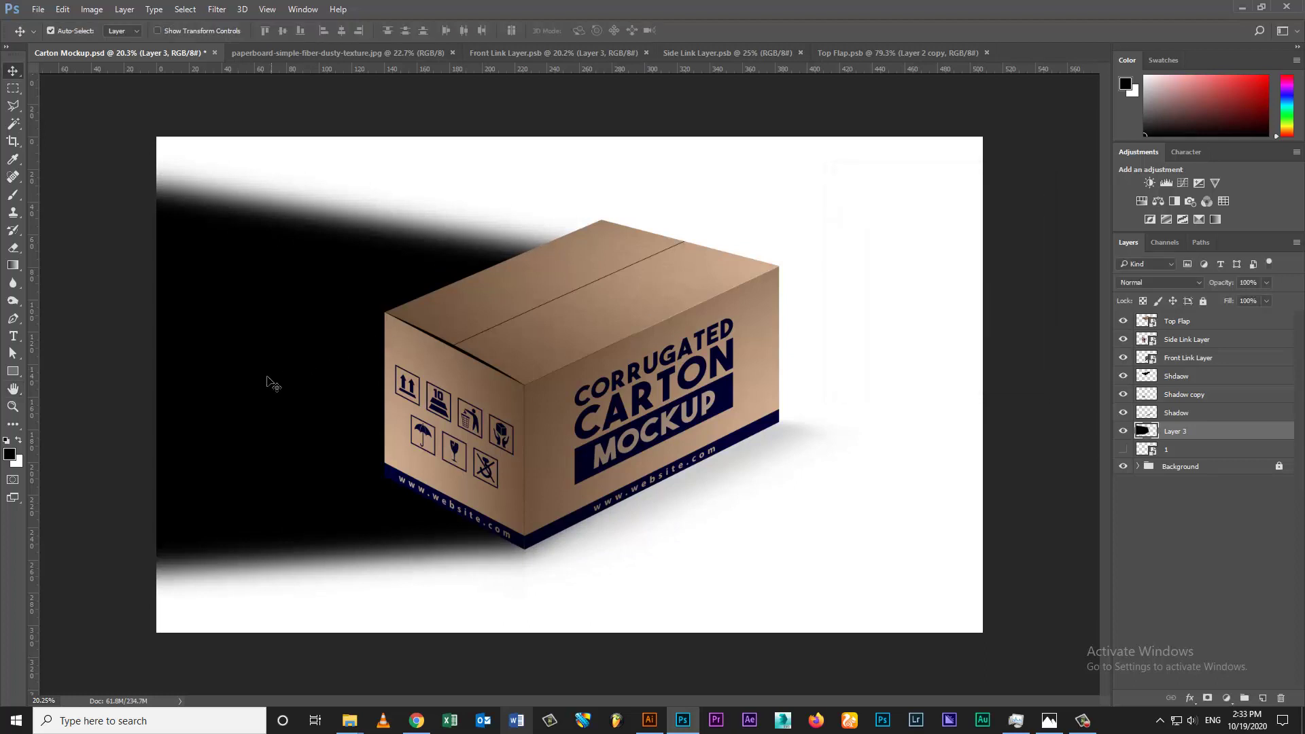
pyautogui.moveTo(266, 378); pyautogui.dragTo(263, 388)
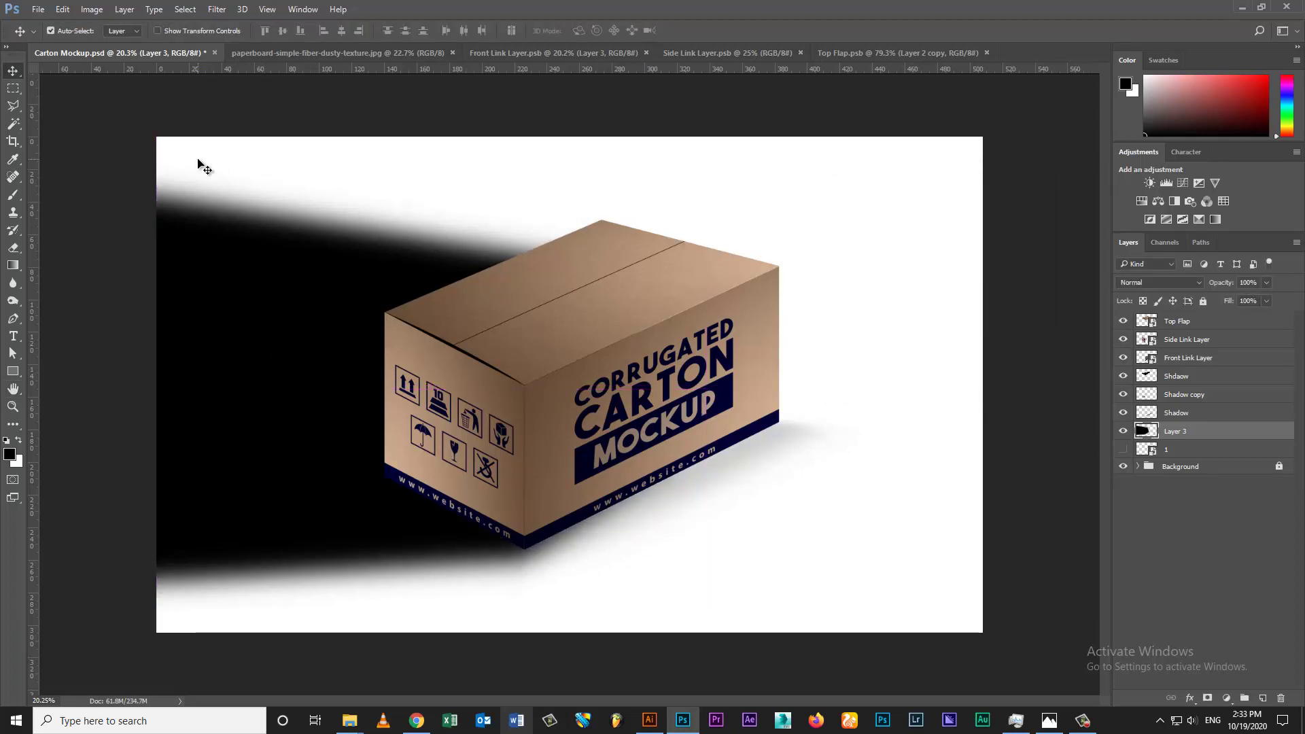
# Step: Add a Reveal All mask to Layer 3 and fade the shadow leftward with a black-to-white gradient
pyautogui.click(12, 266)
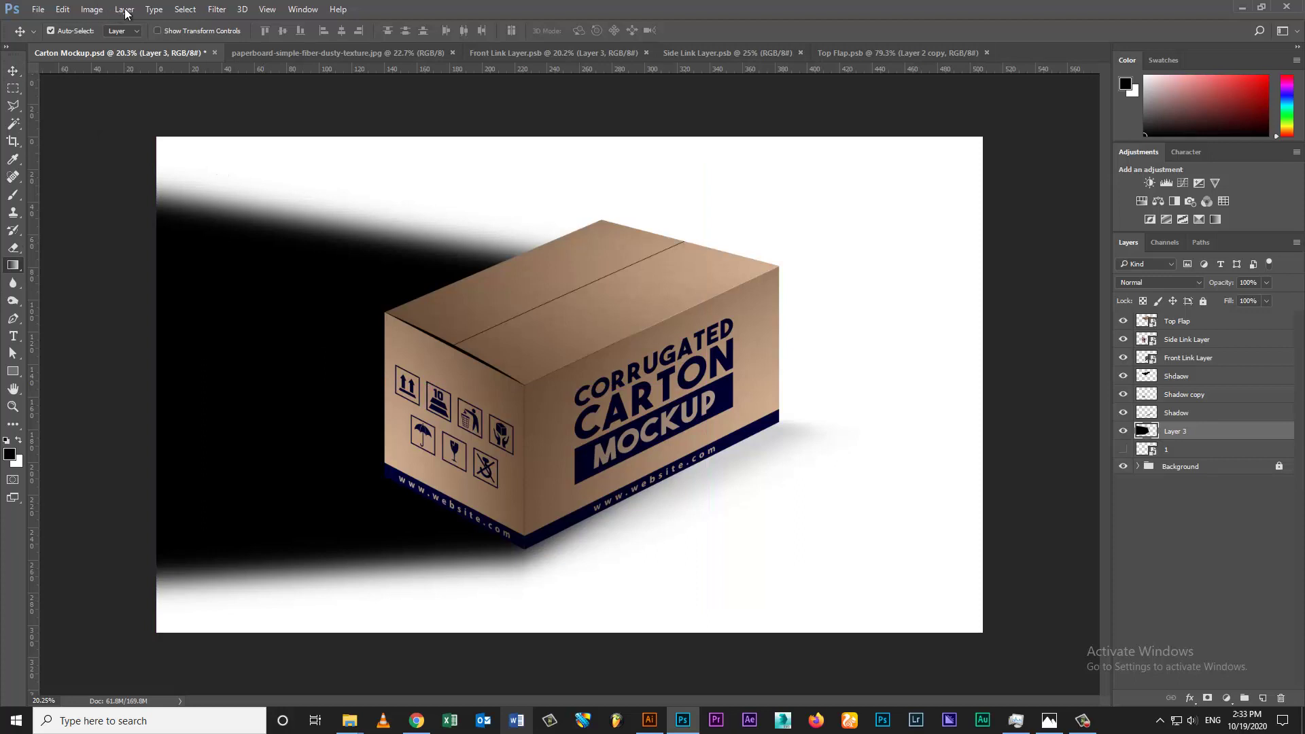
pyautogui.click(124, 9)
pyautogui.click(300, 192)
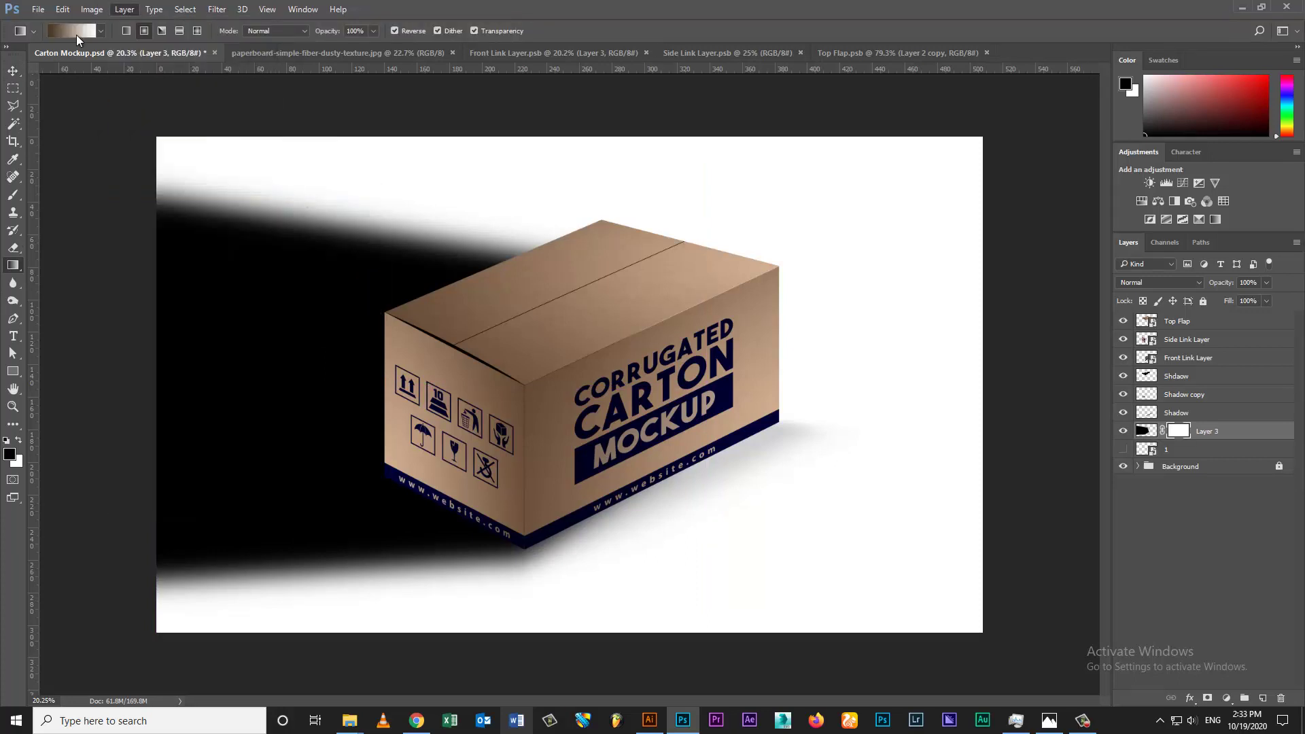
pyautogui.click(78, 33)
pyautogui.click(895, 226)
pyautogui.click(1086, 208)
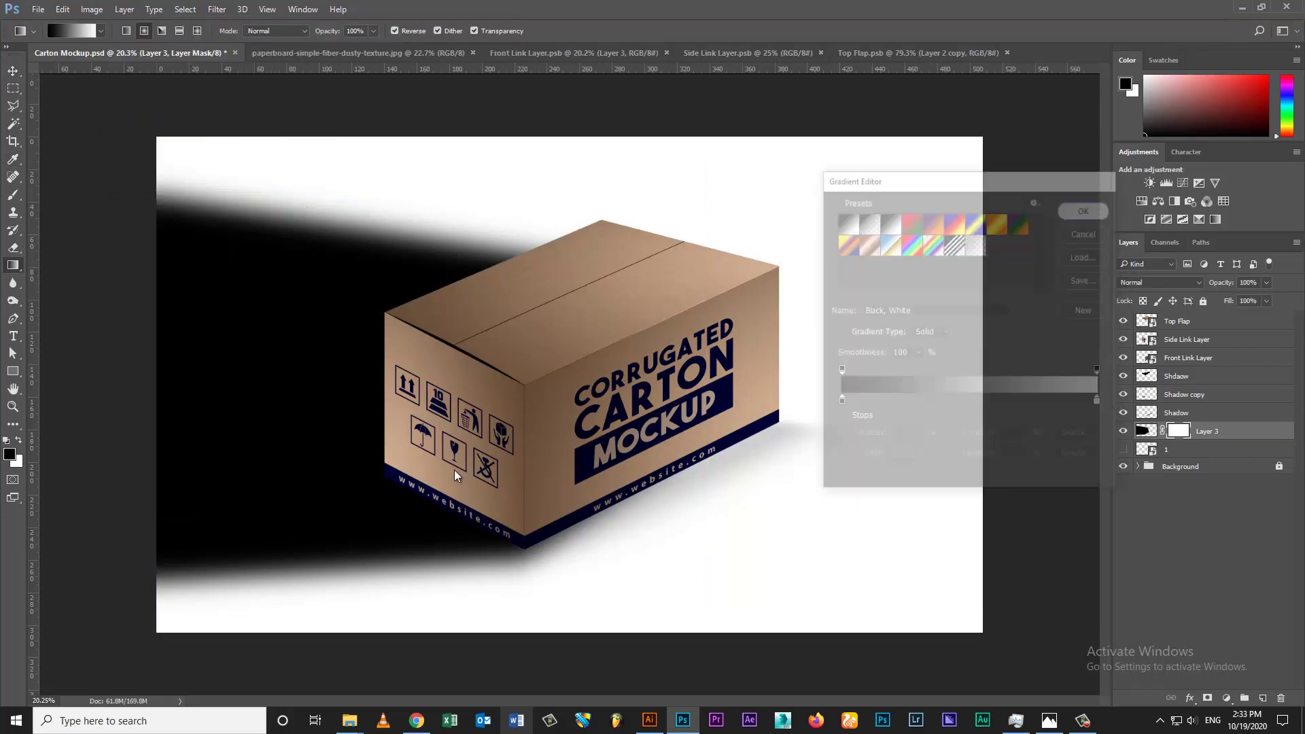
pyautogui.moveTo(454, 470); pyautogui.dragTo(203, 469)
pyautogui.moveTo(474, 472)
pyautogui.mouseDown()
pyautogui.moveTo(173, 475)
pyautogui.moveTo(123, 500)
pyautogui.mouseUp()
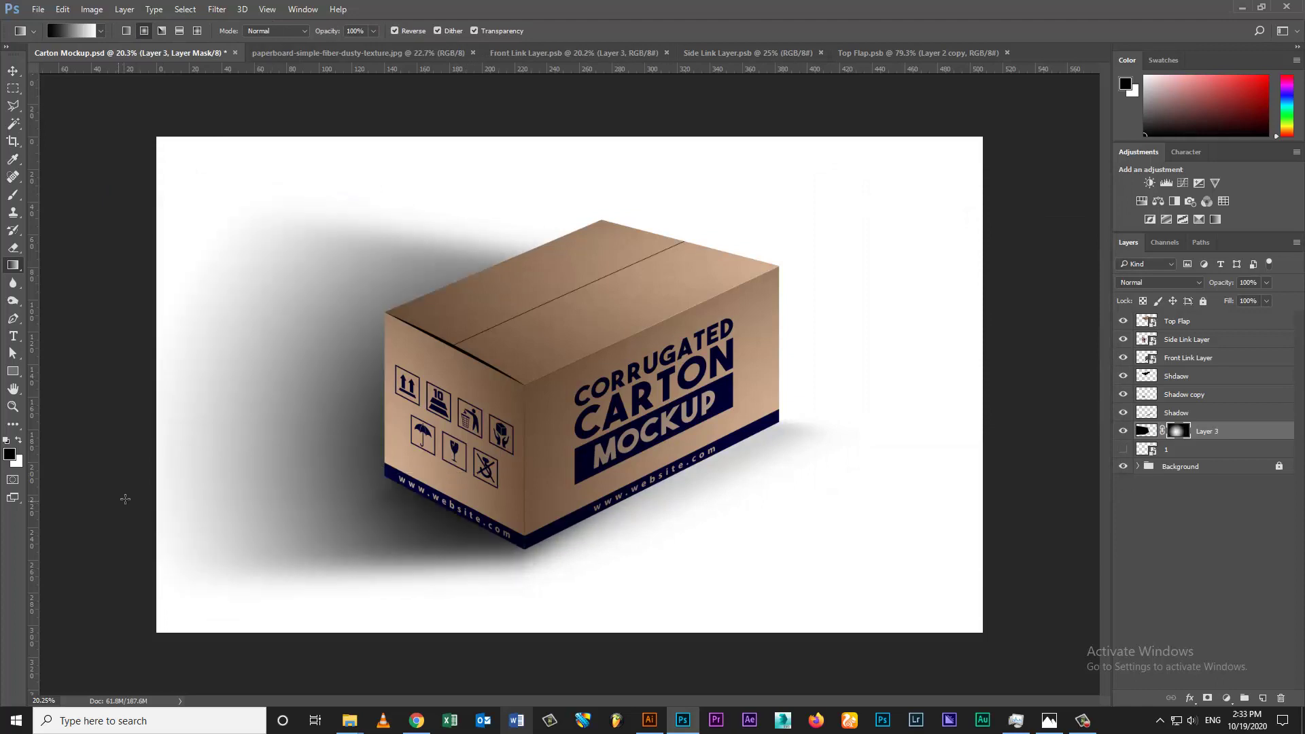
pyautogui.press('v')
pyautogui.click(1138, 466)
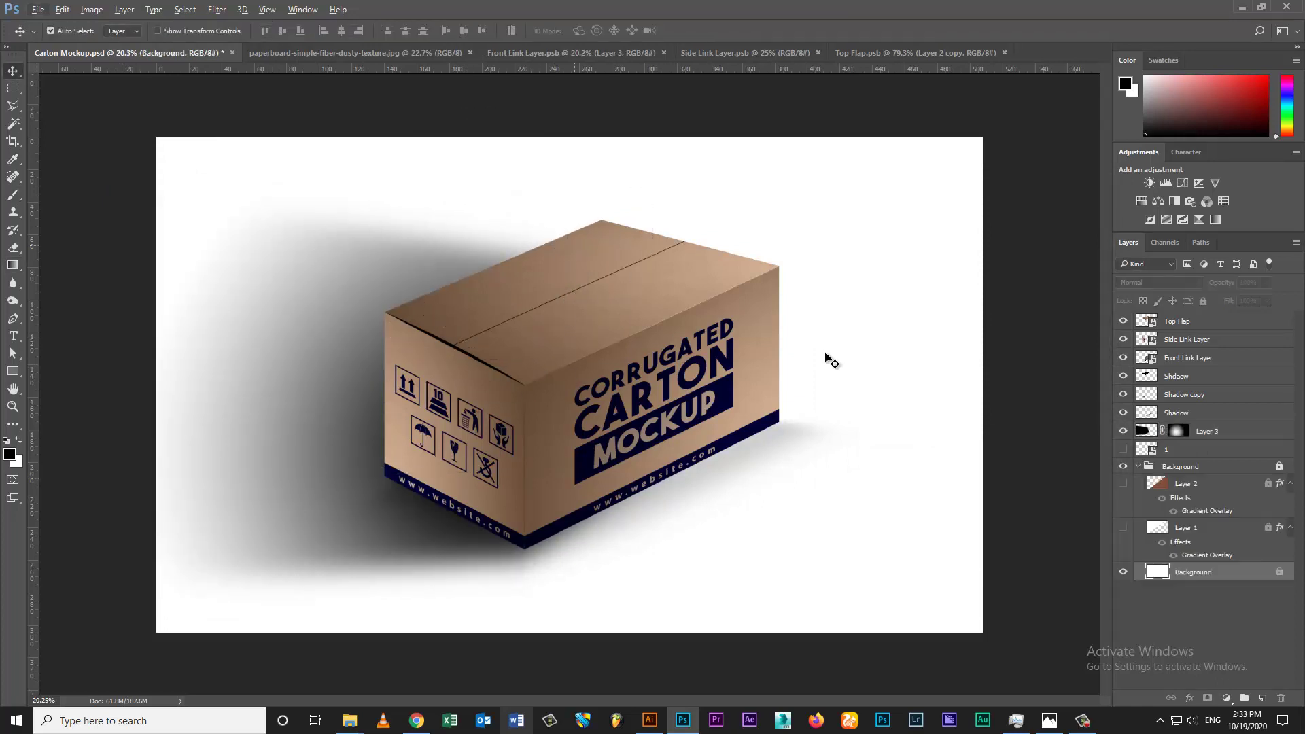
# Step: Zoom in on the carton and set Layer 3's blend mode to Multiply
pyautogui.press('b')
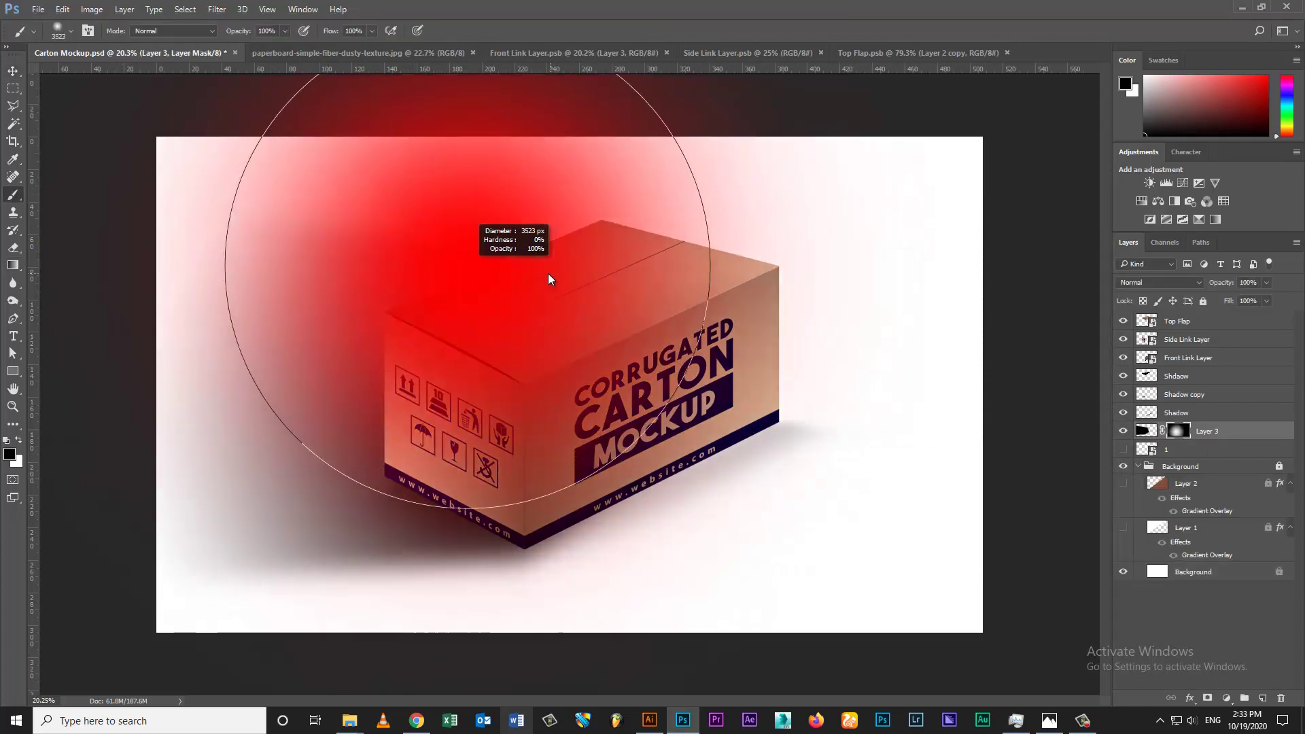
pyautogui.scroll(-5, 544, 324)
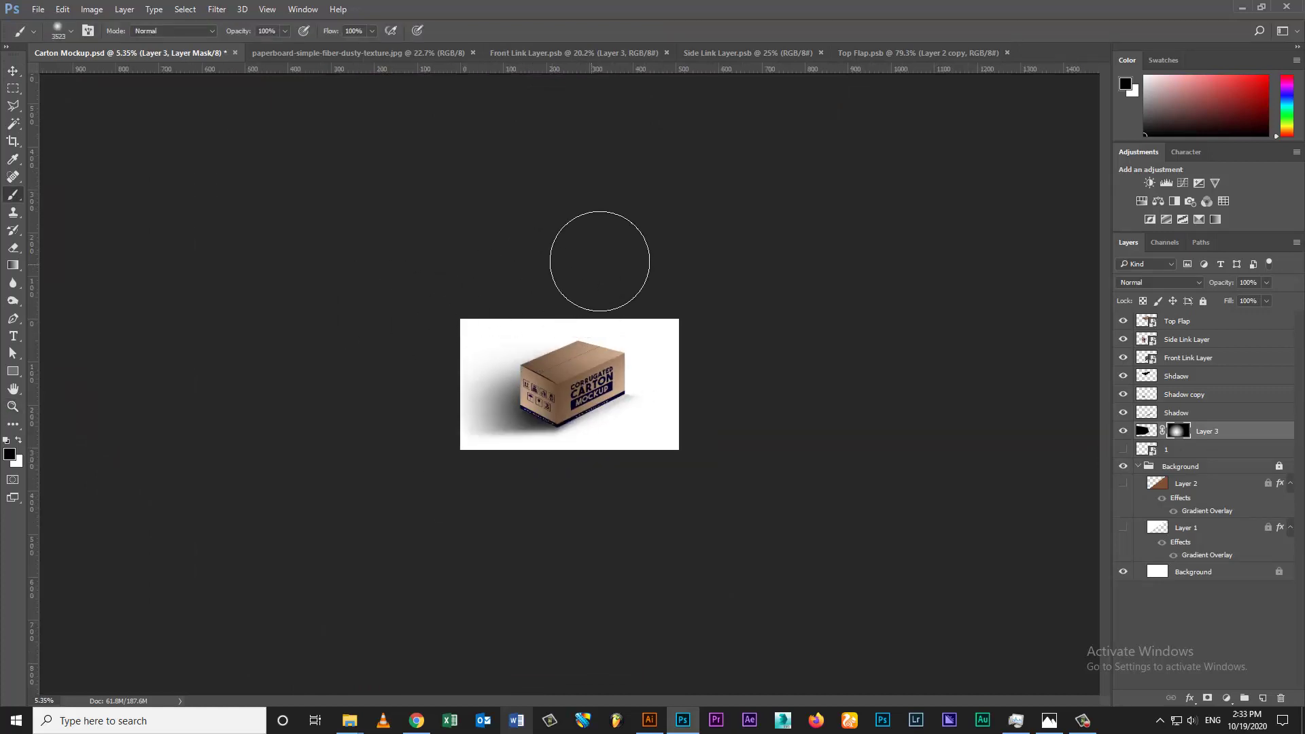
pyautogui.press('z')
pyautogui.scroll(5, 563, 423)
pyautogui.scroll(-3, 507, 431)
pyautogui.press('v')
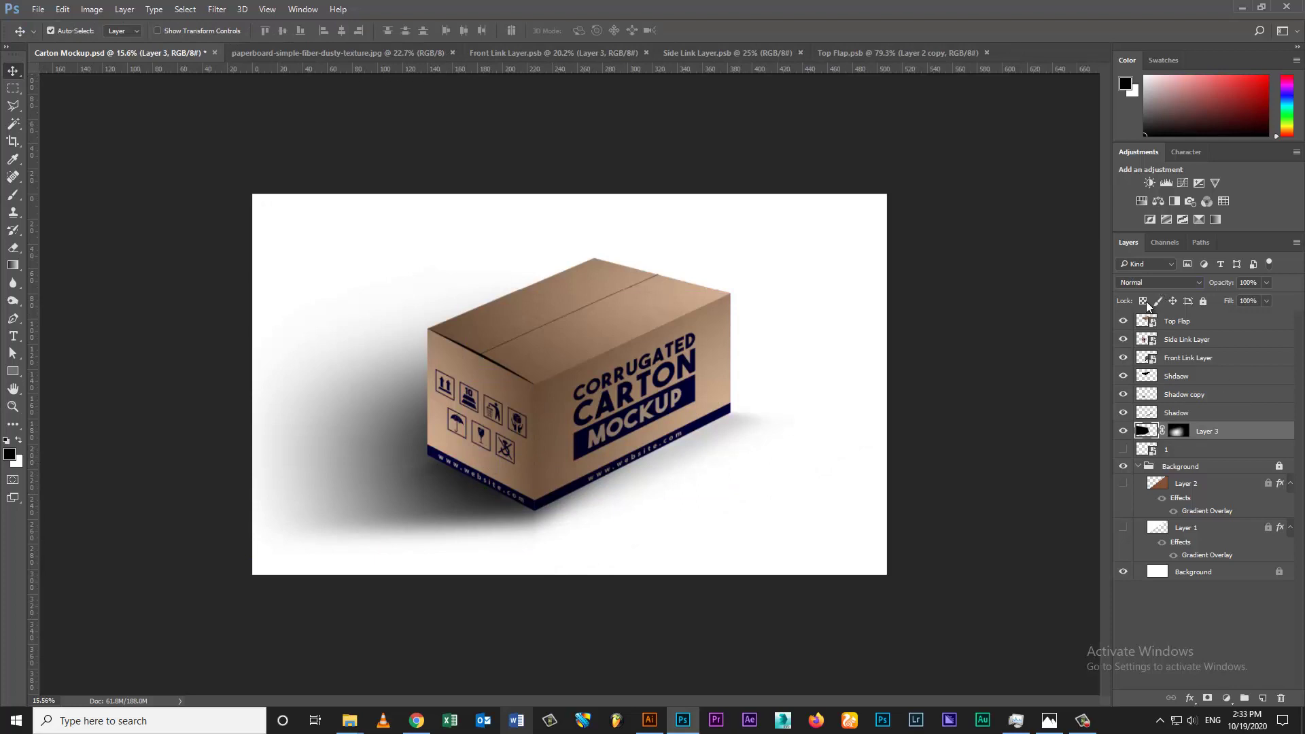
pyautogui.click(1159, 282)
pyautogui.click(1149, 333)
# Step: Paint black with a small brush on Layer 3's mask to soften the shadow's hard edges
pyautogui.hotkey('ctrl', '\\')
pyautogui.click(519, 531)
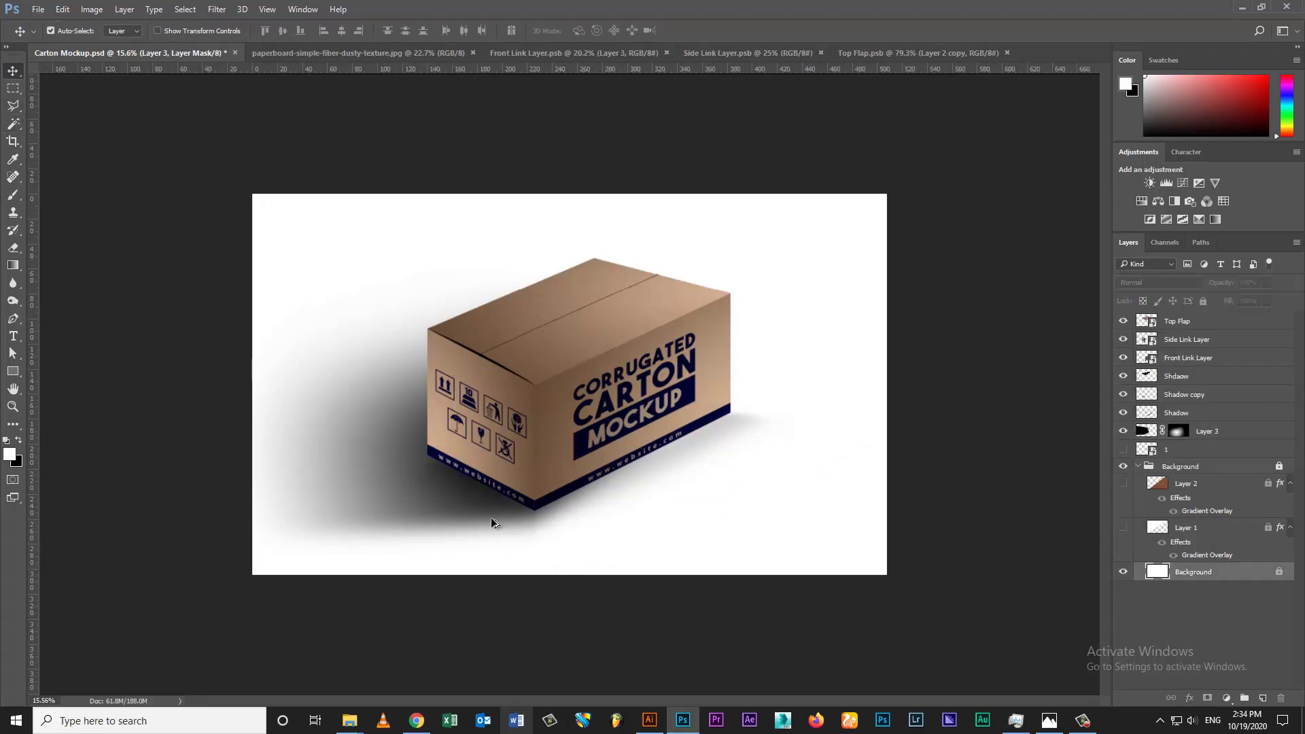
pyautogui.click(1179, 430)
pyautogui.press('b')
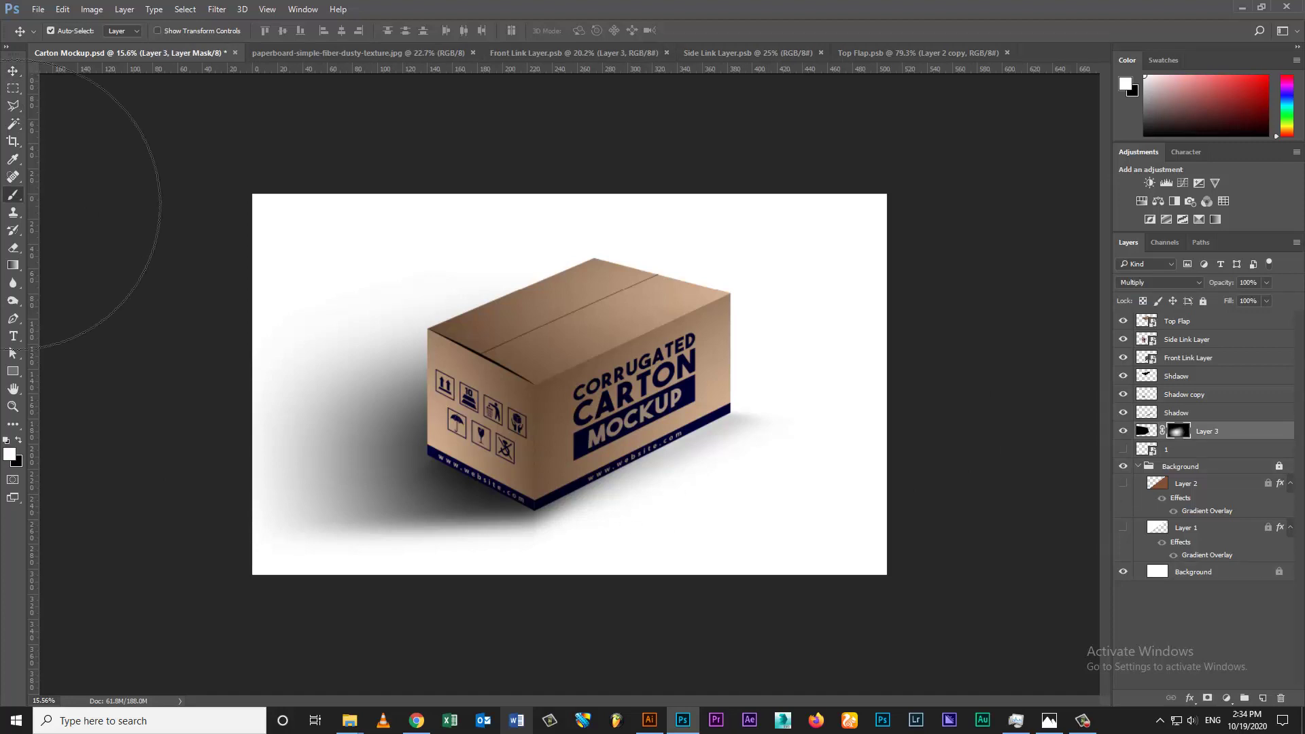
pyautogui.moveTo(605, 493); pyautogui.dragTo(542, 558)
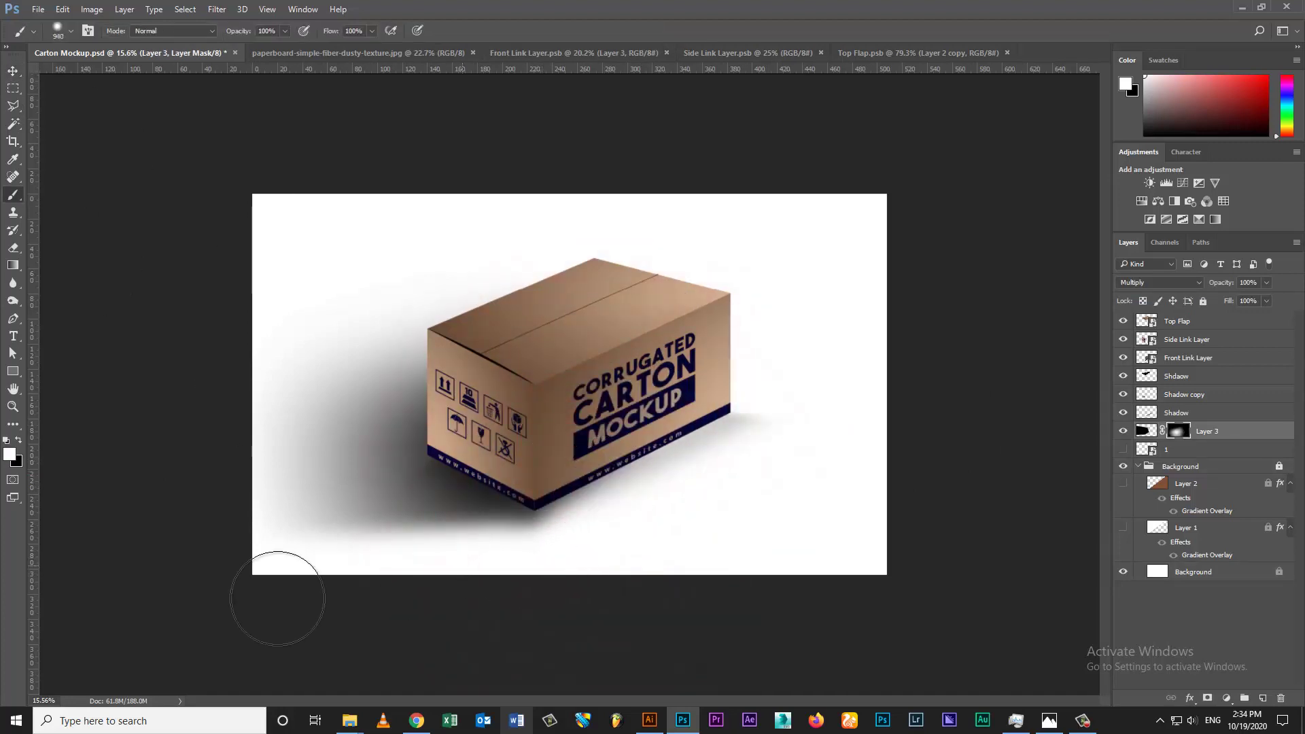
pyautogui.press('x')
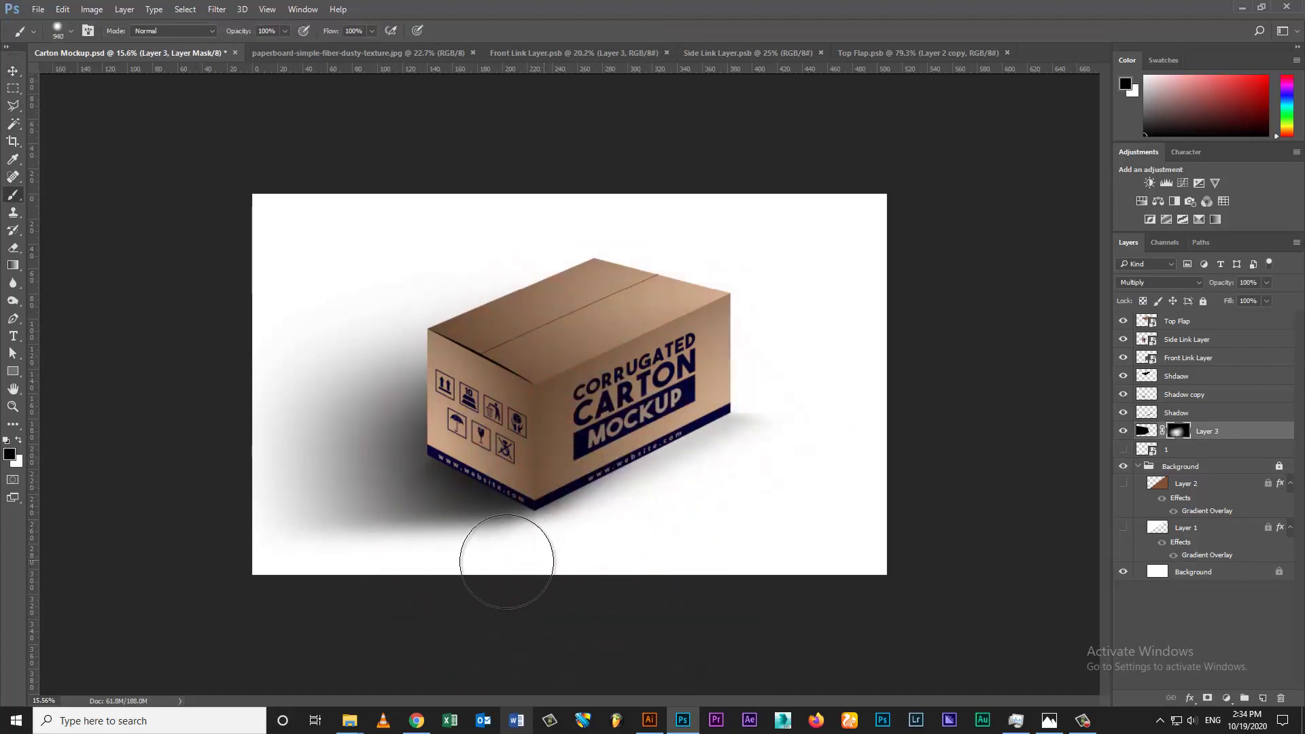
pyautogui.press('v')
pyautogui.click(460, 503)
pyautogui.press('e')
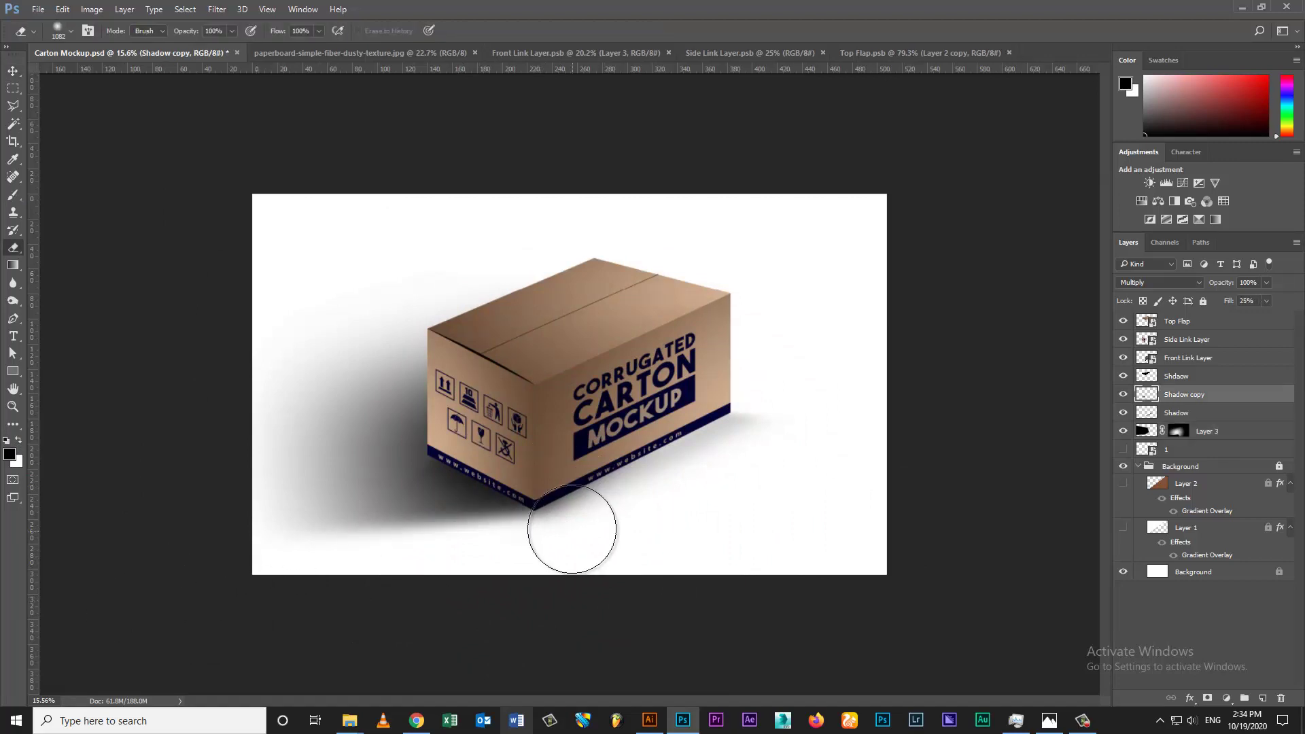
pyautogui.click(1179, 431)
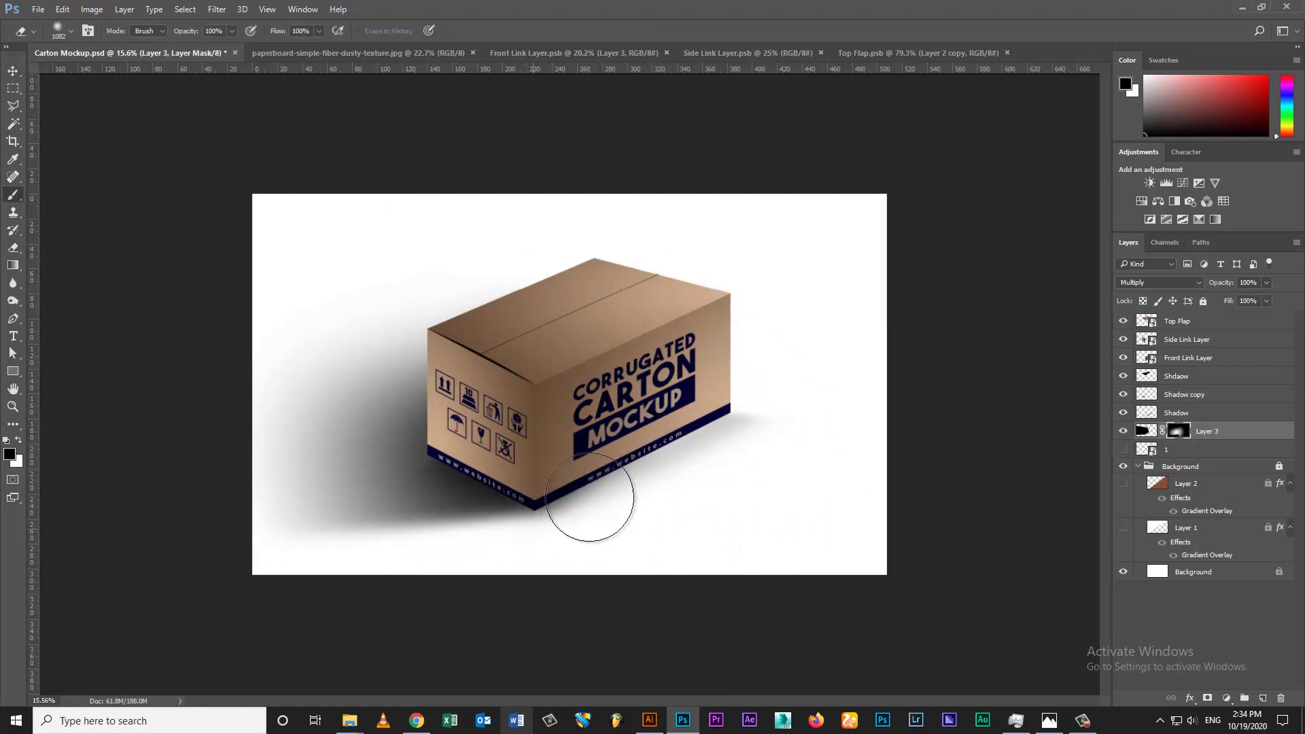
pyautogui.press('b')
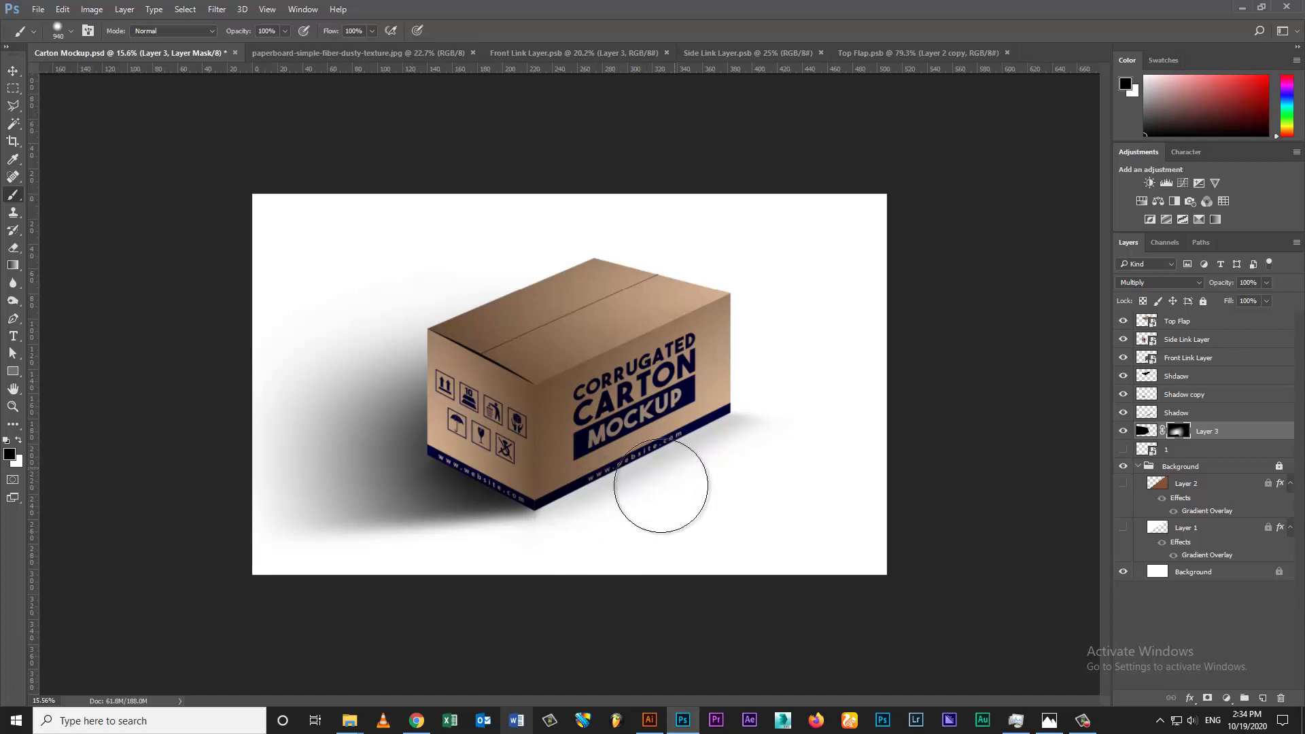
# Step: Lower Layer 3's fill to lighten the cast shadow
pyautogui.press('v')
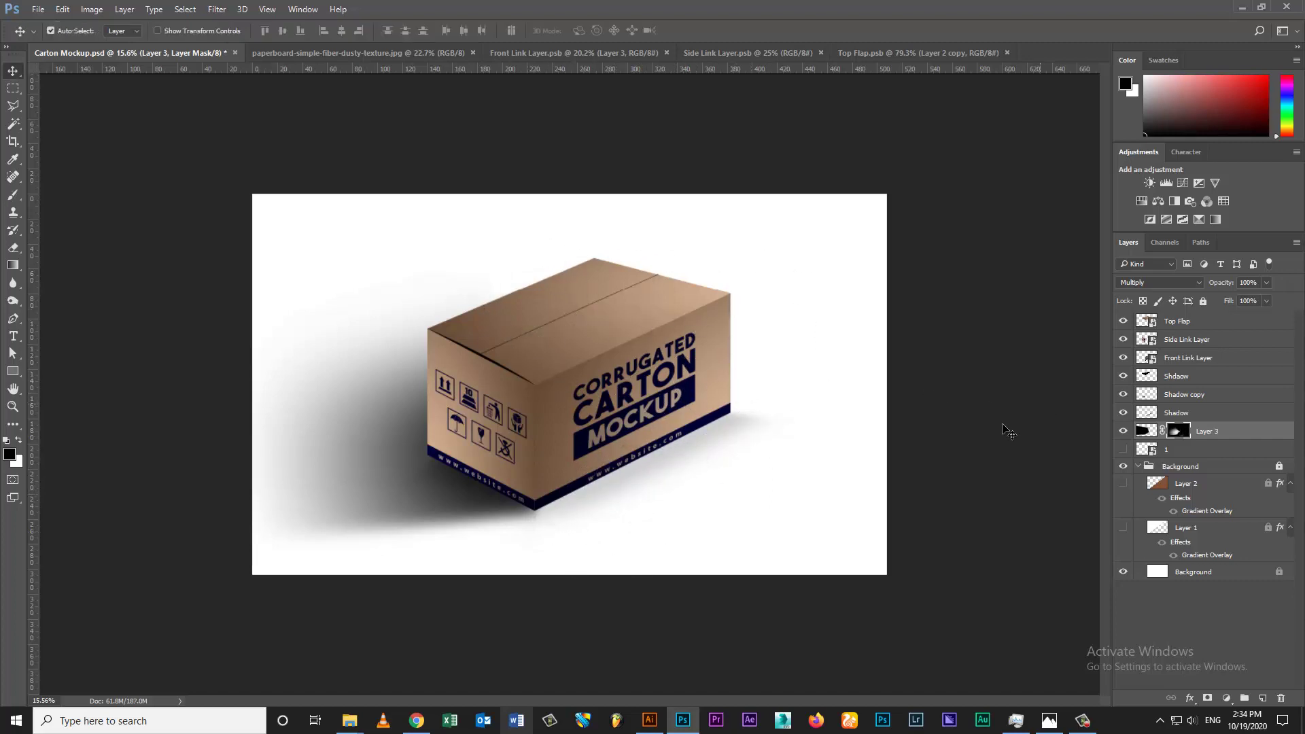
pyautogui.moveTo(1267, 318); pyautogui.dragTo(1242, 317)
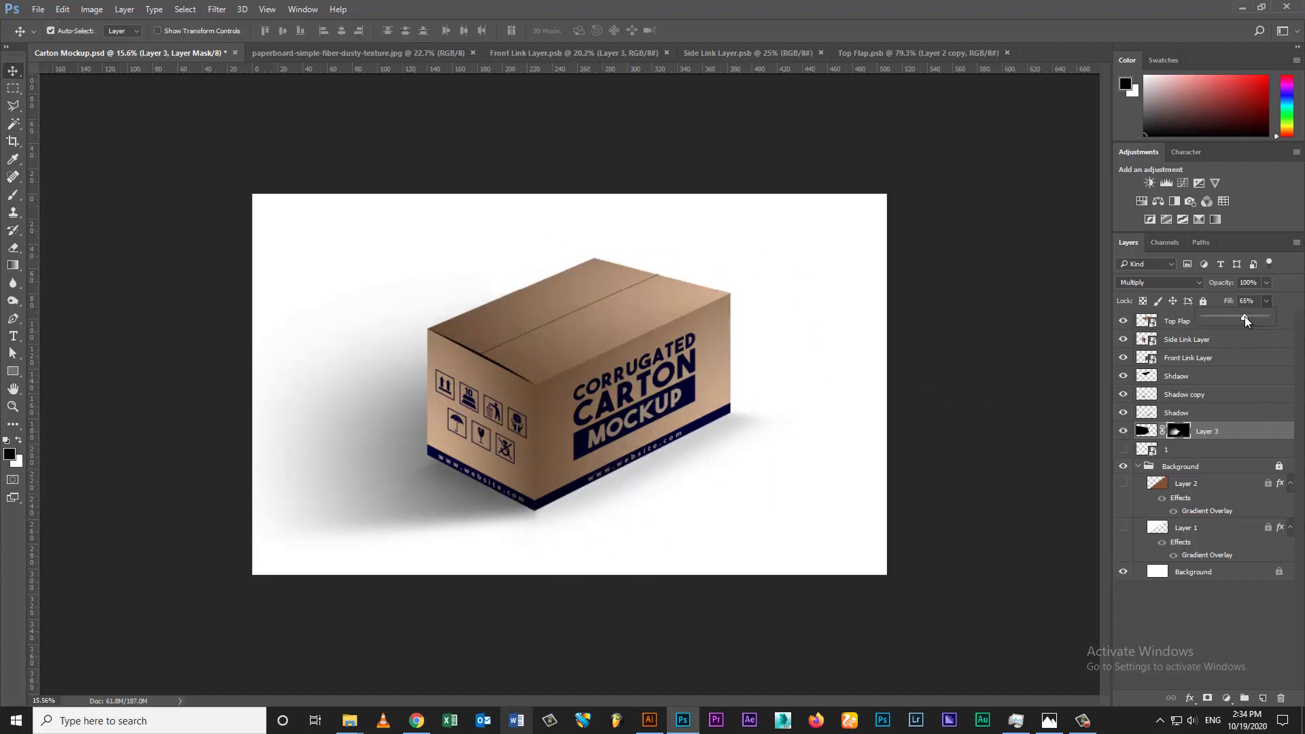
pyautogui.click(1147, 413)
pyautogui.click(1168, 395)
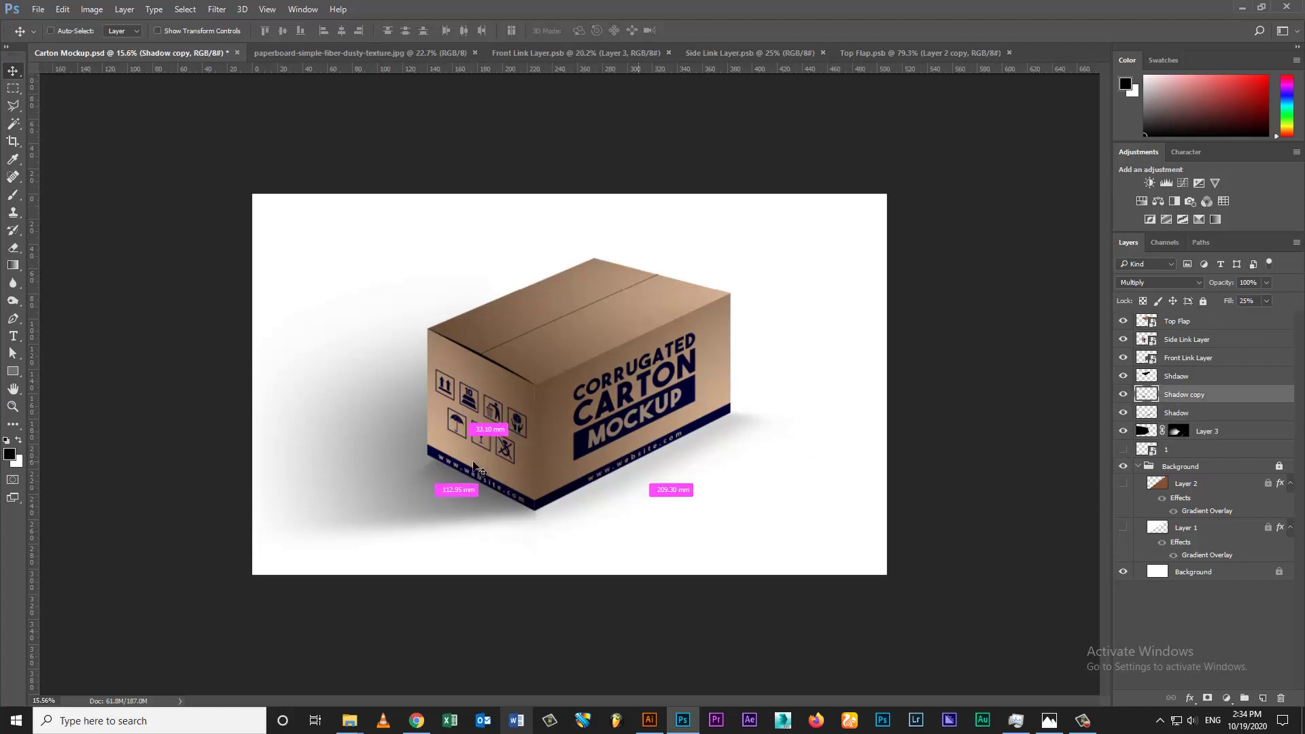
# Step: Distort the Shadow copy shadow, pulling its top-left corner left, and lower its fill
pyautogui.hotkey('ctrl', 't')
pyautogui.rightClick(473, 457)
pyautogui.click(510, 544)
pyautogui.moveTo(382, 447); pyautogui.dragTo(359, 446)
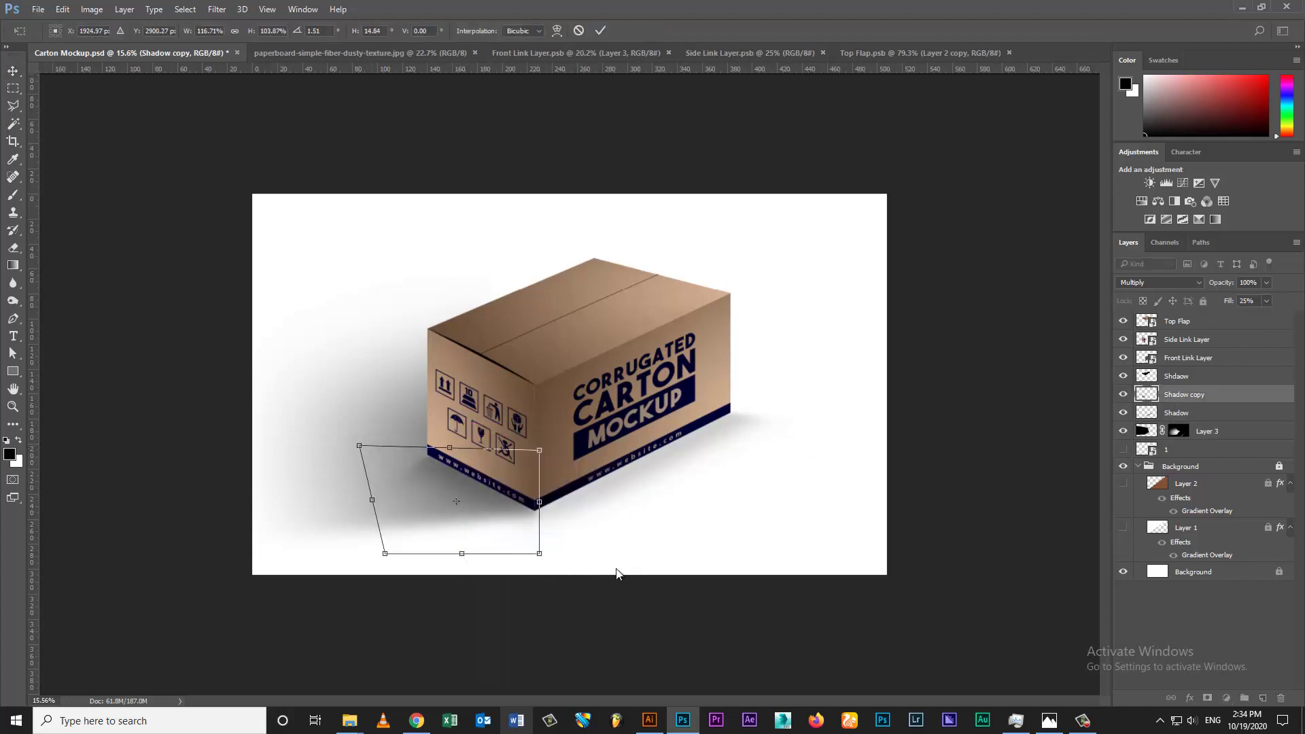
pyautogui.press('Return')
pyautogui.hotkey('shift', '1')
pyautogui.hotkey('shift', '5')
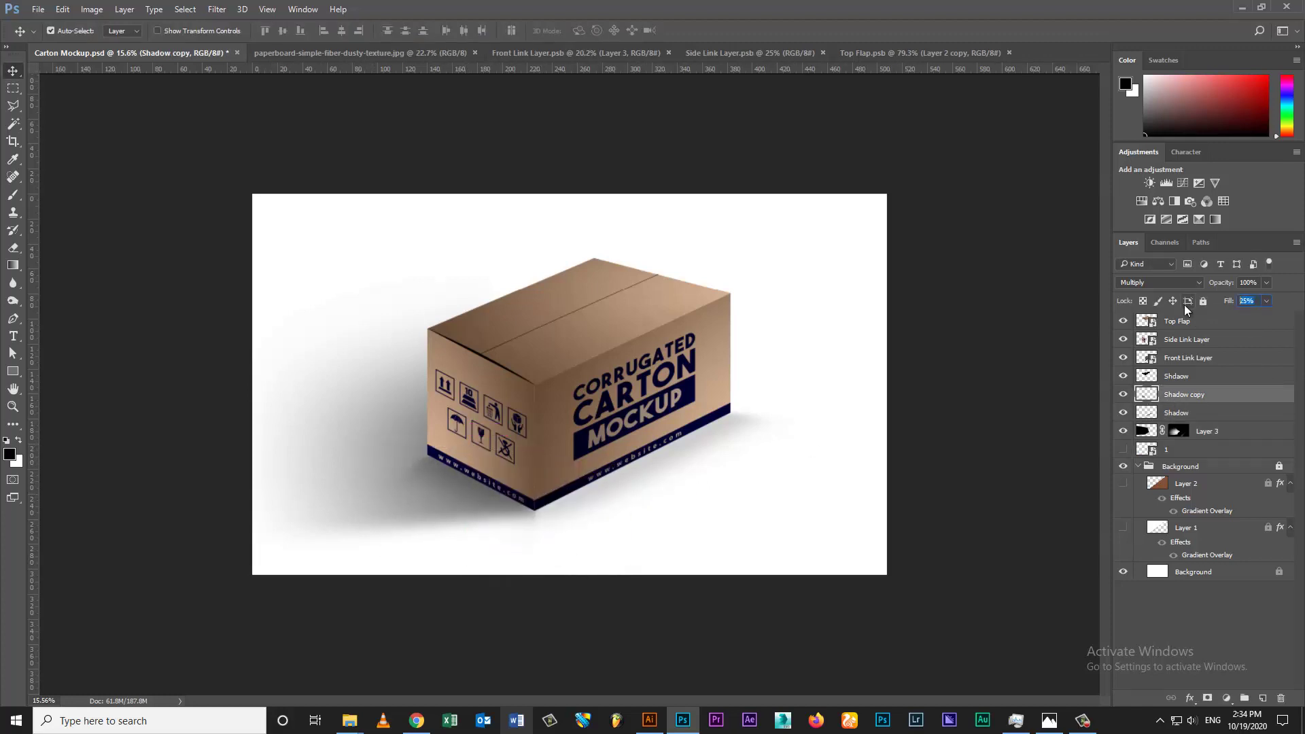
pyautogui.click(796, 490)
# Step: On a new layer, draw 1-px dark lines along the carton's bottom-right and bottom-left edges
pyautogui.hotkey('ctrl', '0')
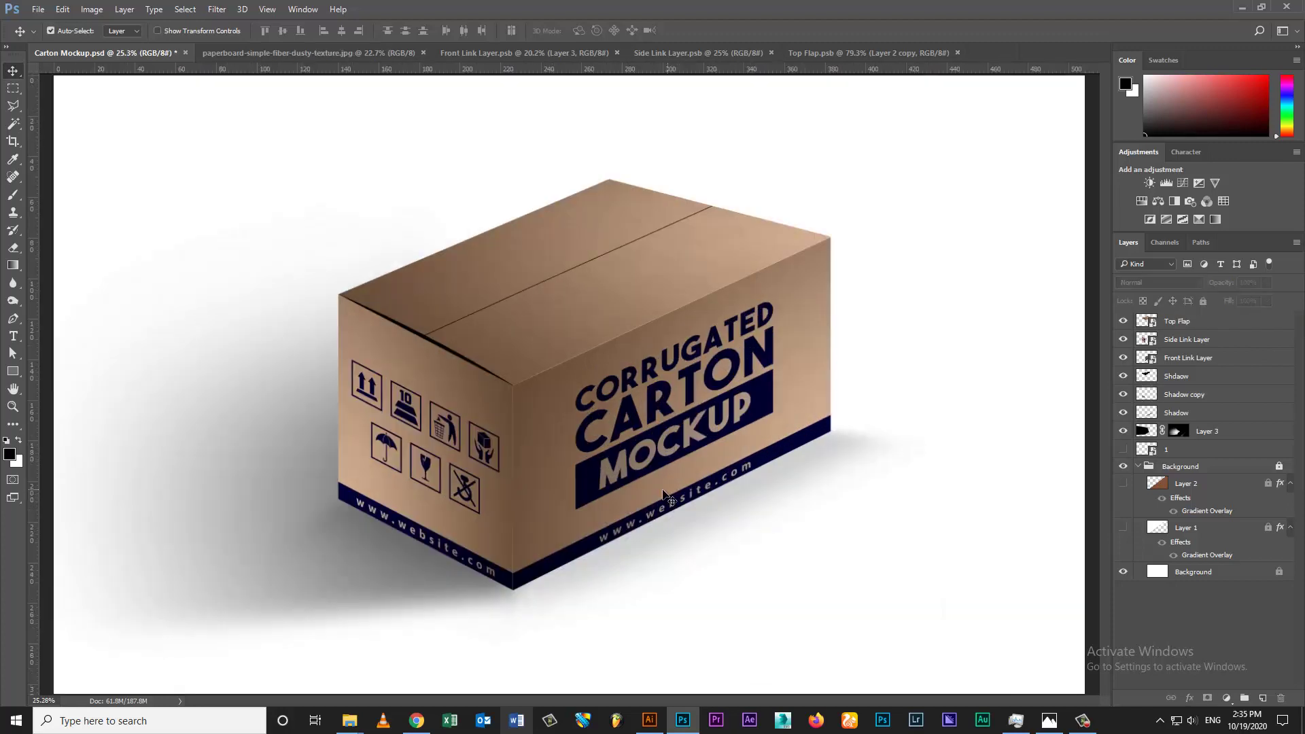
pyautogui.press('b')
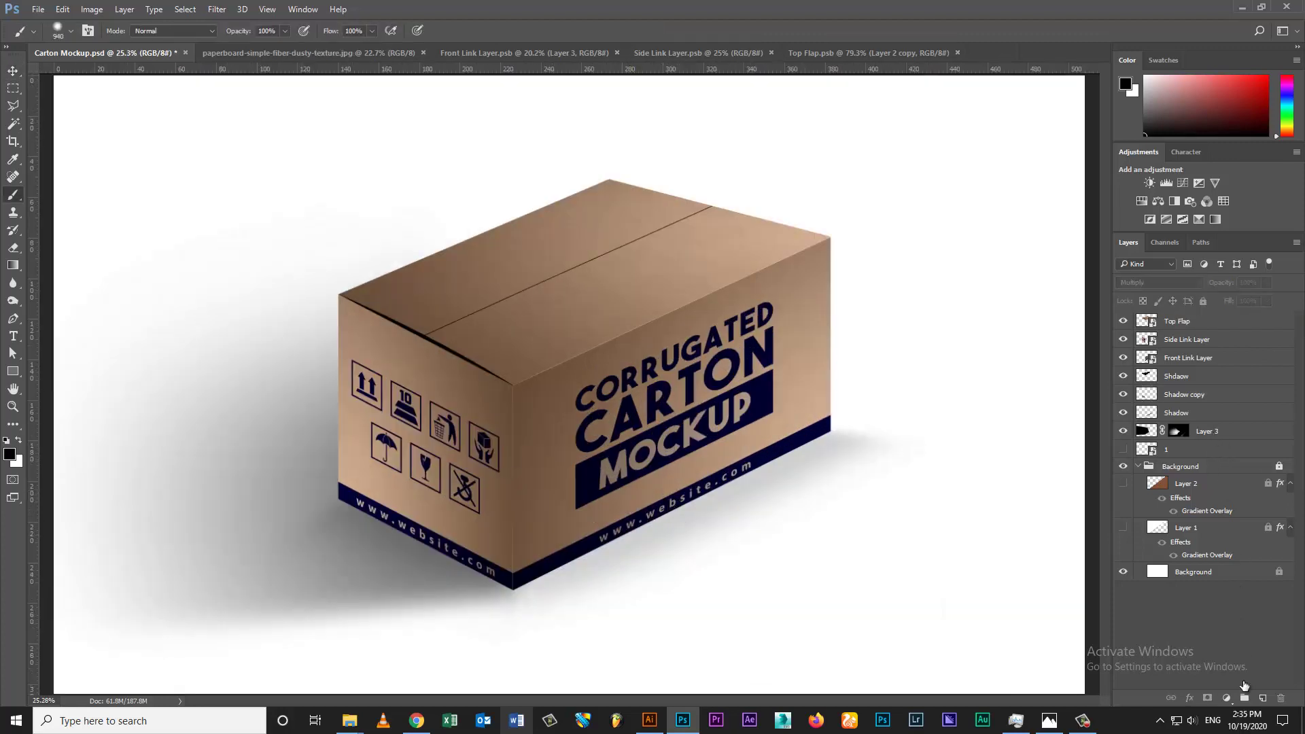
pyautogui.click(1244, 691)
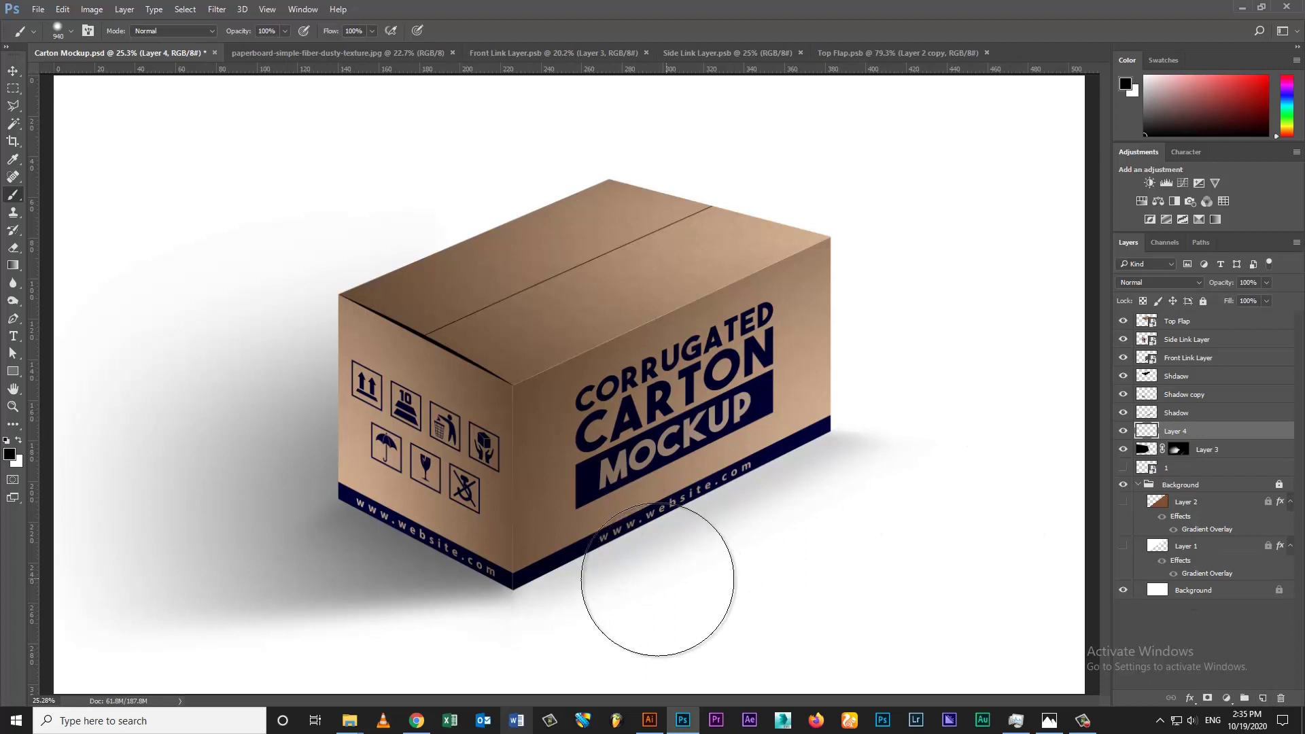
pyautogui.moveTo(702, 478)
pyautogui.mouseDown()
pyautogui.moveTo(650, 476)
pyautogui.moveTo(619, 493)
pyautogui.mouseUp()
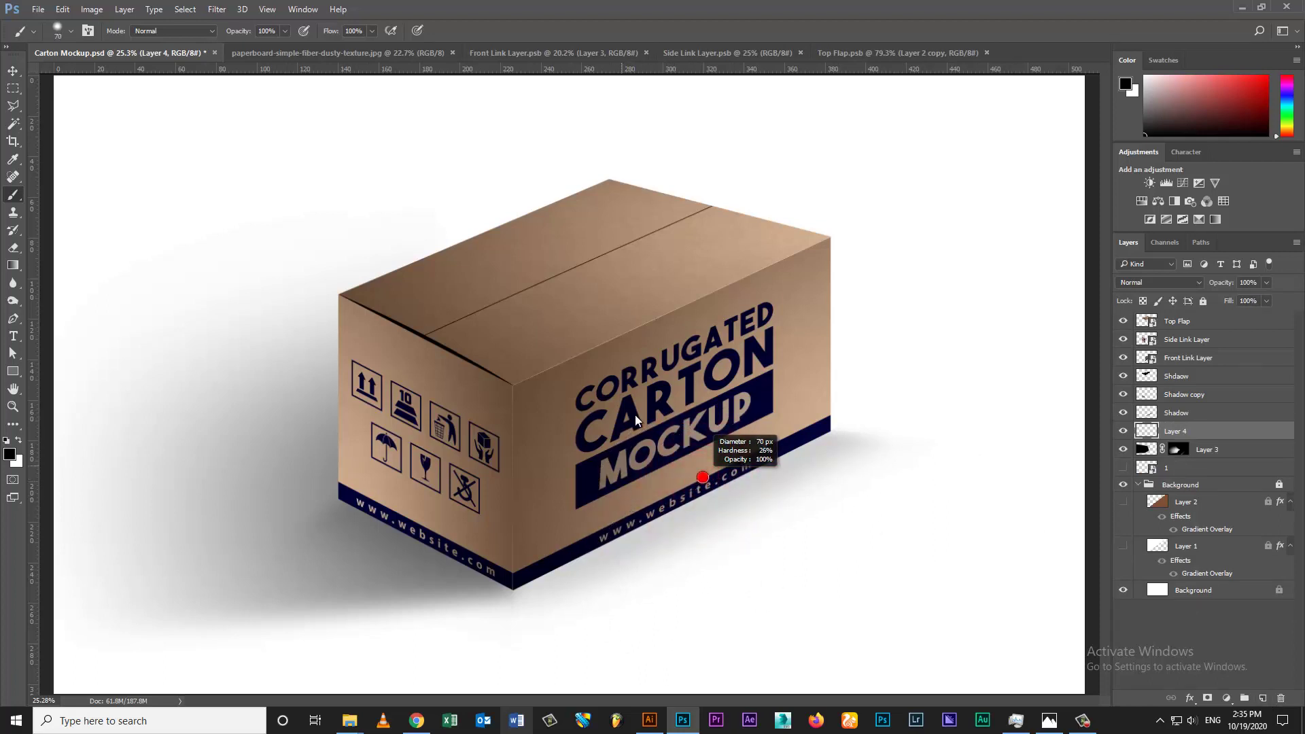
pyautogui.moveTo(635, 420); pyautogui.dragTo(652, 421)
pyautogui.moveTo(667, 490); pyautogui.dragTo(673, 485)
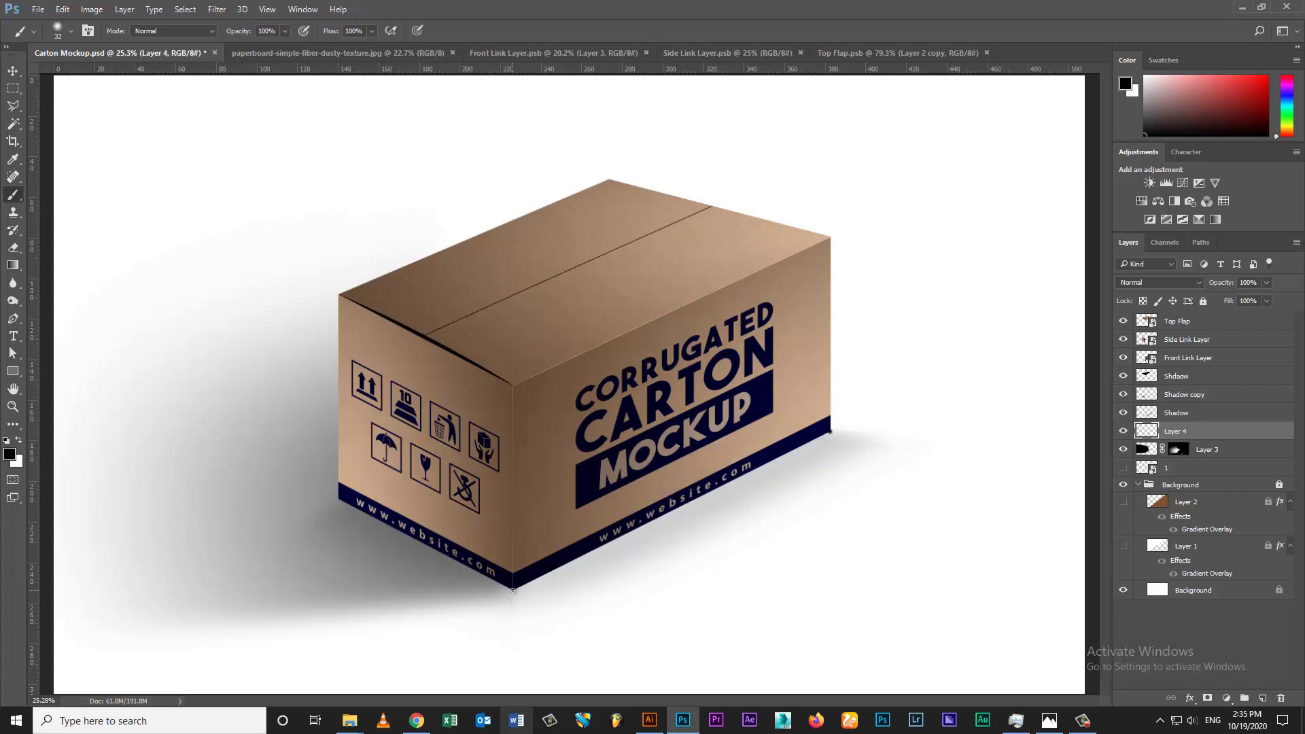
pyautogui.keyDown('shift'); pyautogui.click(512, 590); pyautogui.keyUp('shift')
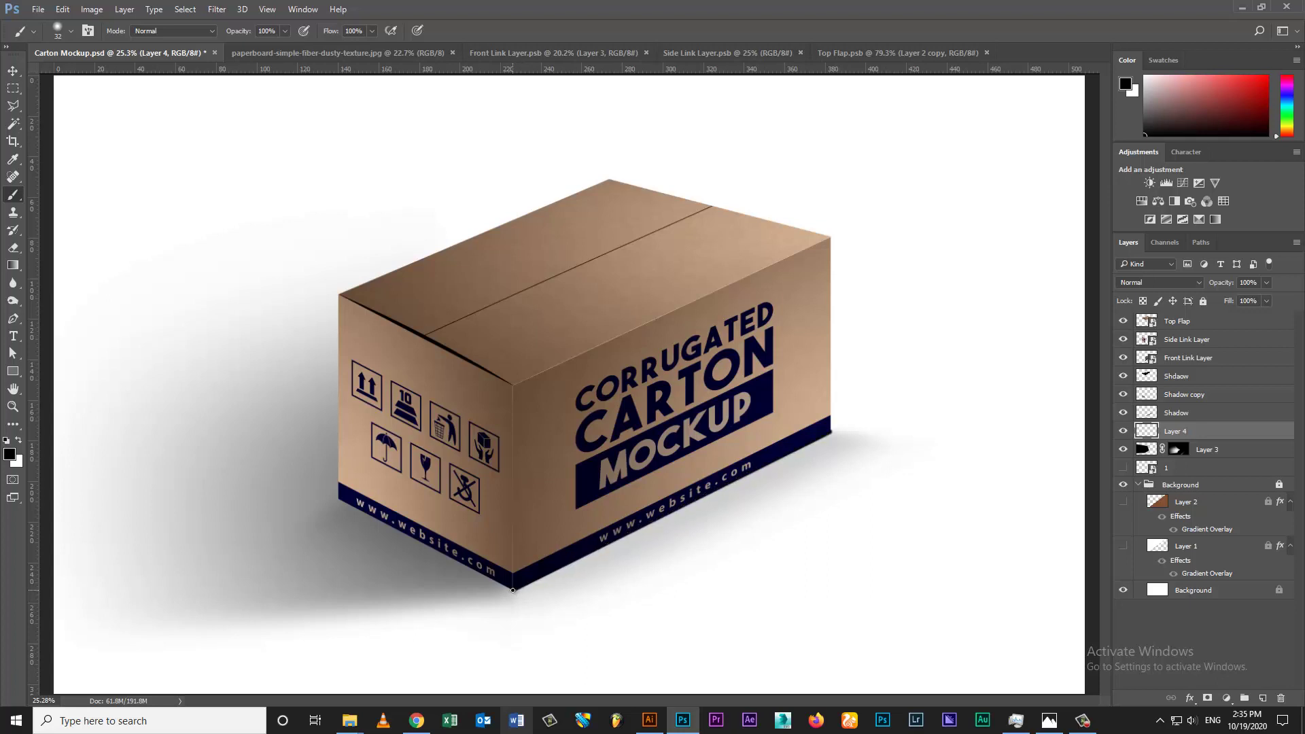
pyautogui.keyDown('shift'); pyautogui.click(338, 500); pyautogui.keyUp('shift')
# Step: Erase the line ends, set Layer 4 to Multiply, and lower its fill to soften it
pyautogui.press('v')
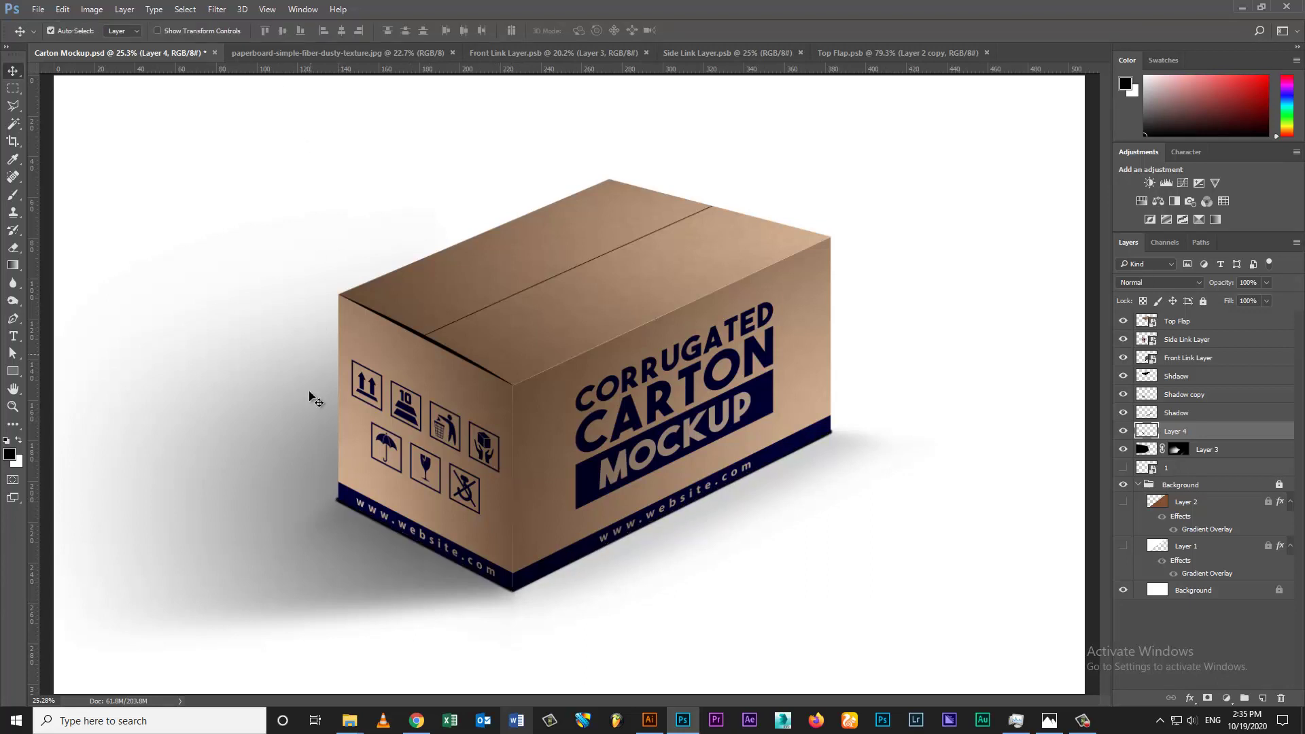
pyautogui.press('e')
pyautogui.moveTo(300, 451); pyautogui.dragTo(233, 437)
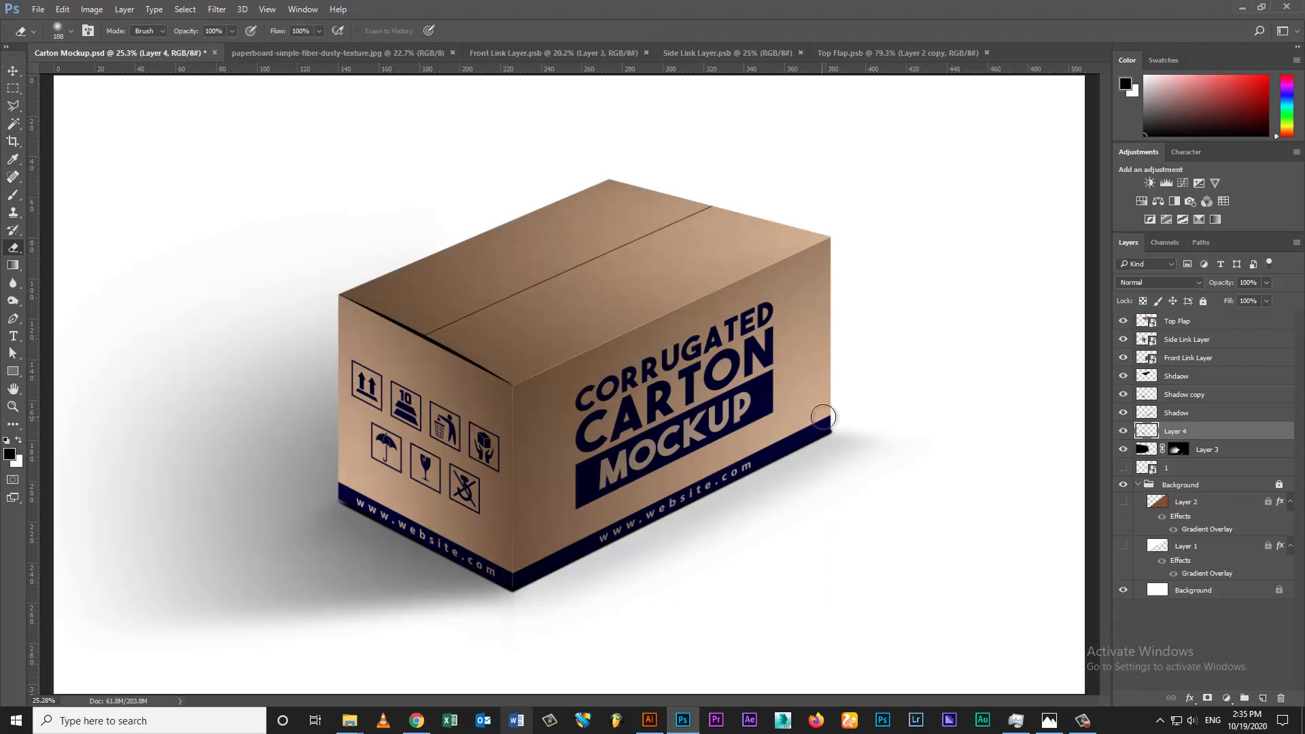
pyautogui.press('v')
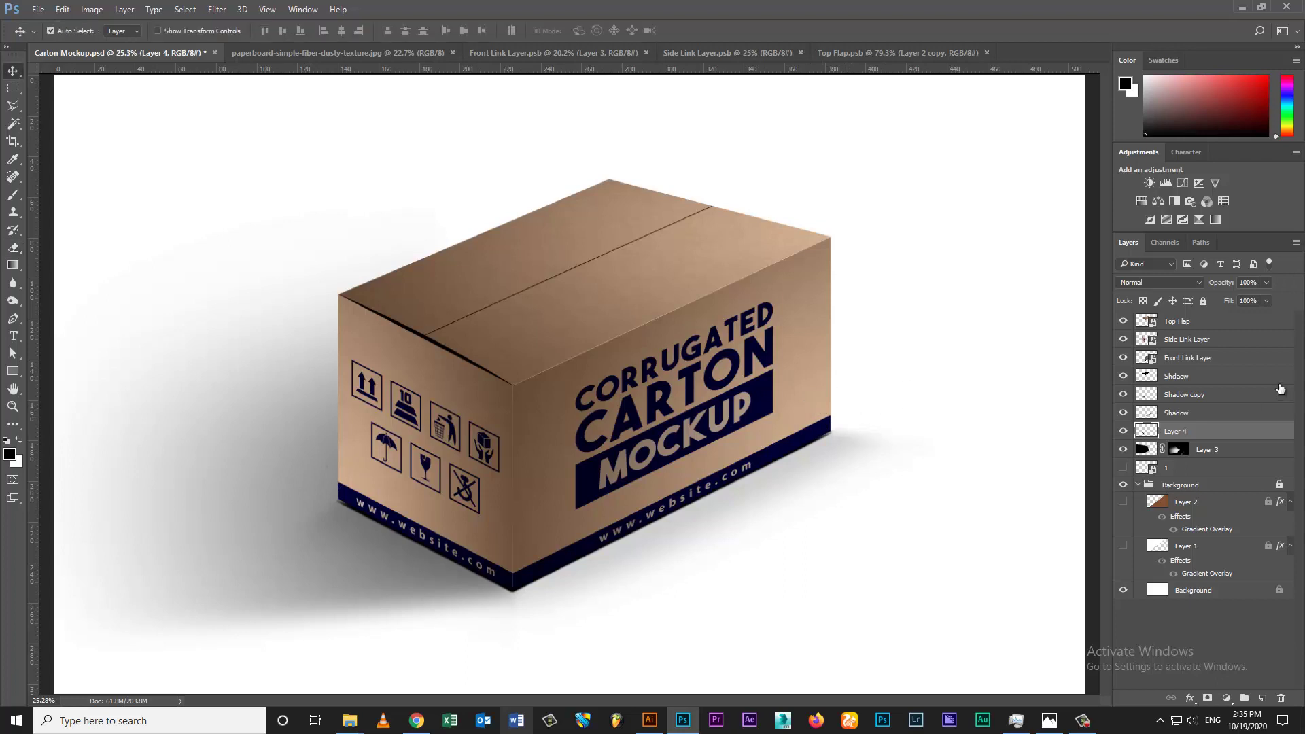
pyautogui.click(1159, 284)
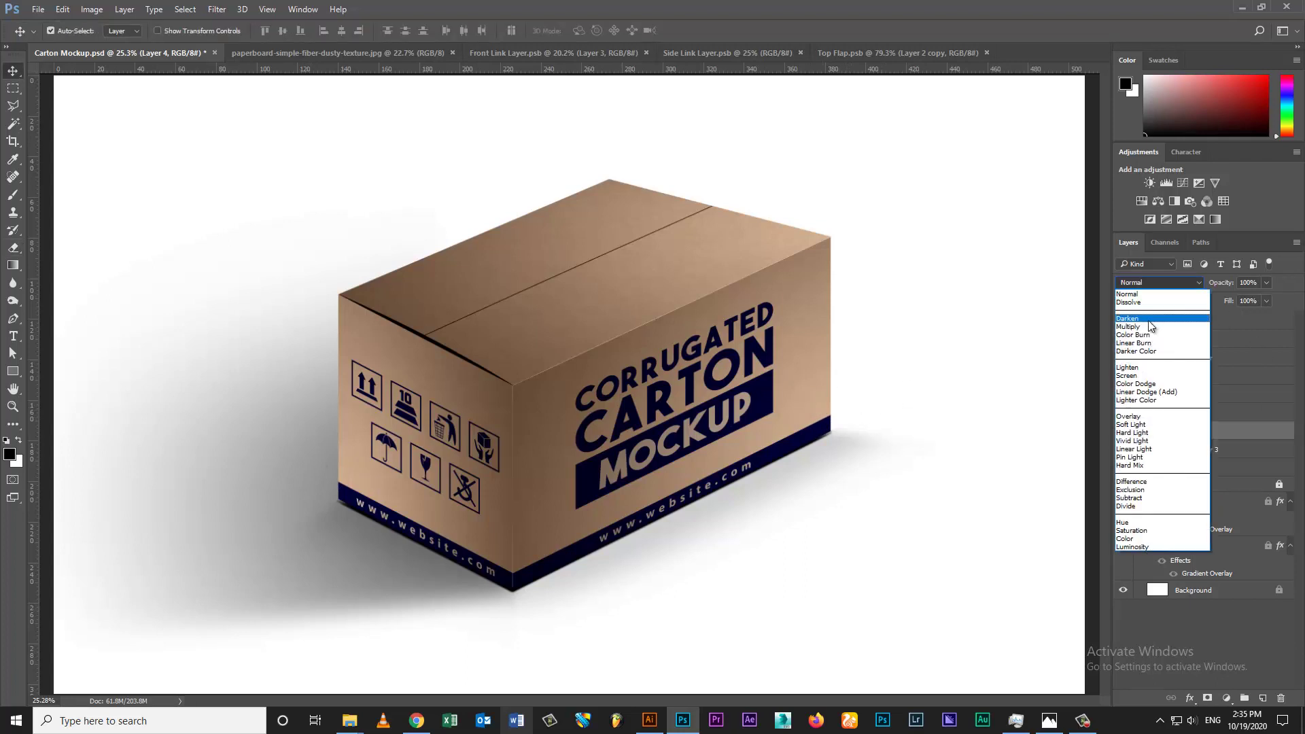
pyautogui.click(1146, 327)
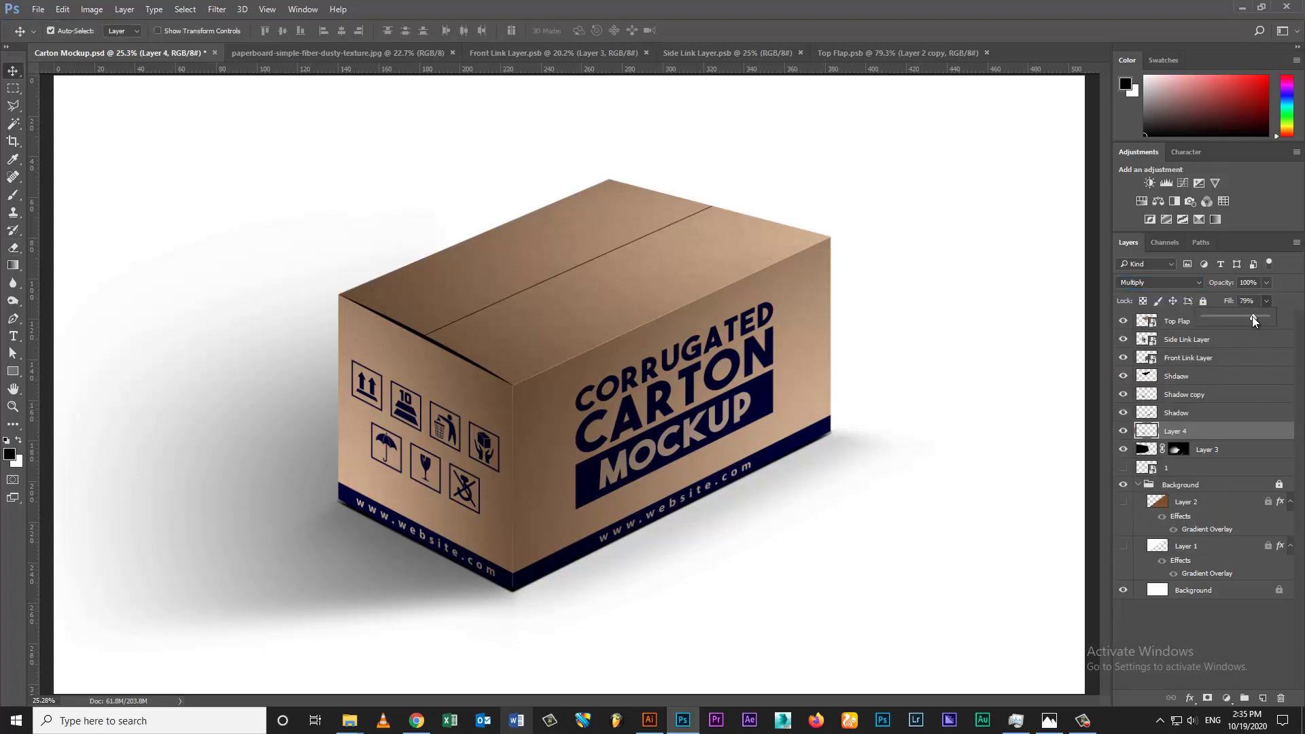
pyautogui.moveTo(1252, 316); pyautogui.dragTo(1236, 318)
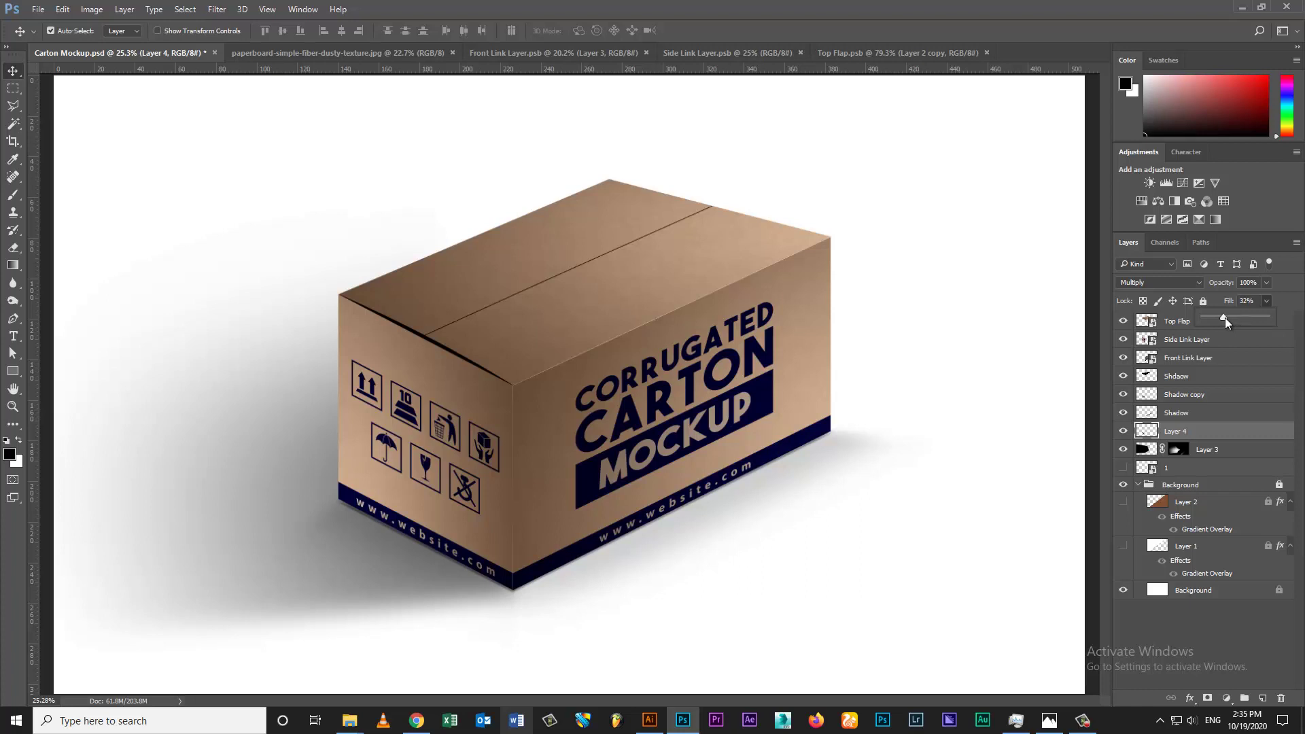
pyautogui.keyDown('ctrl'); pyautogui.click(904, 153); pyautogui.keyUp('ctrl')
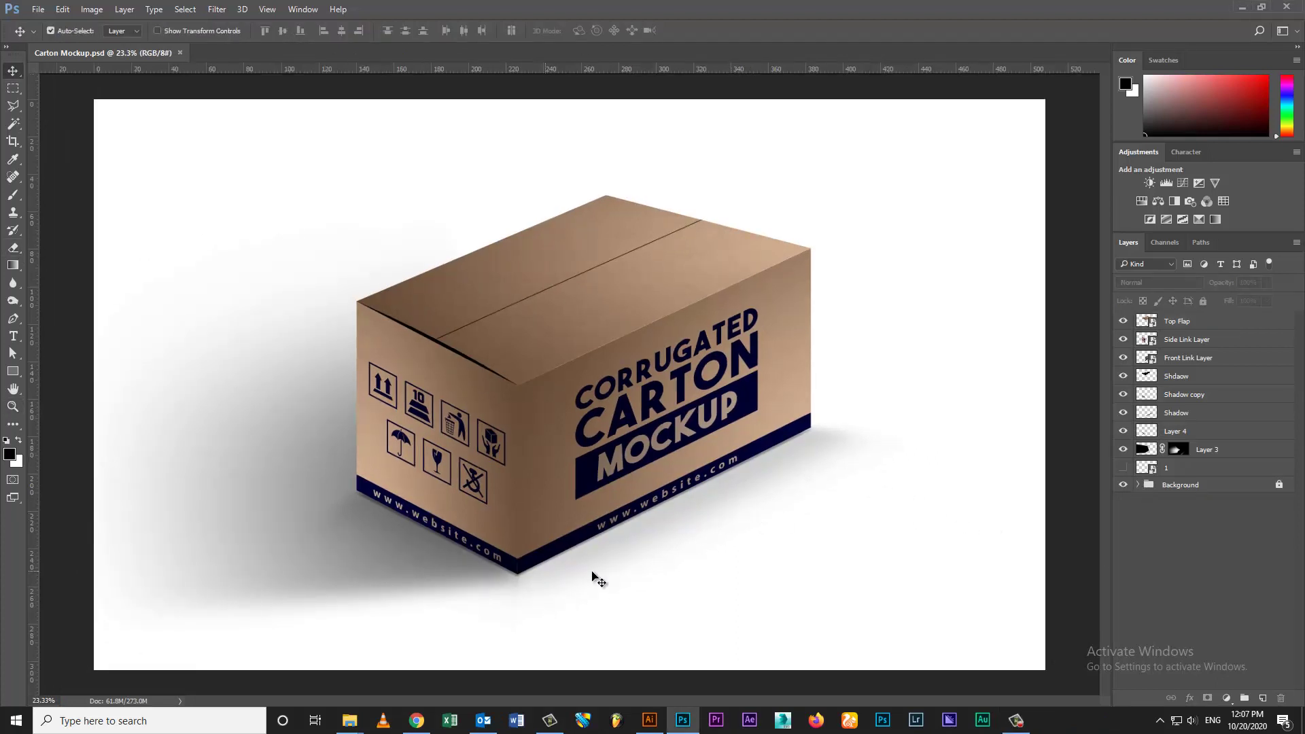
# Step: Expand and unlock the Background group, raising Layer 2's gradient overlay opacity to full
pyautogui.click(1138, 485)
pyautogui.click(1123, 546)
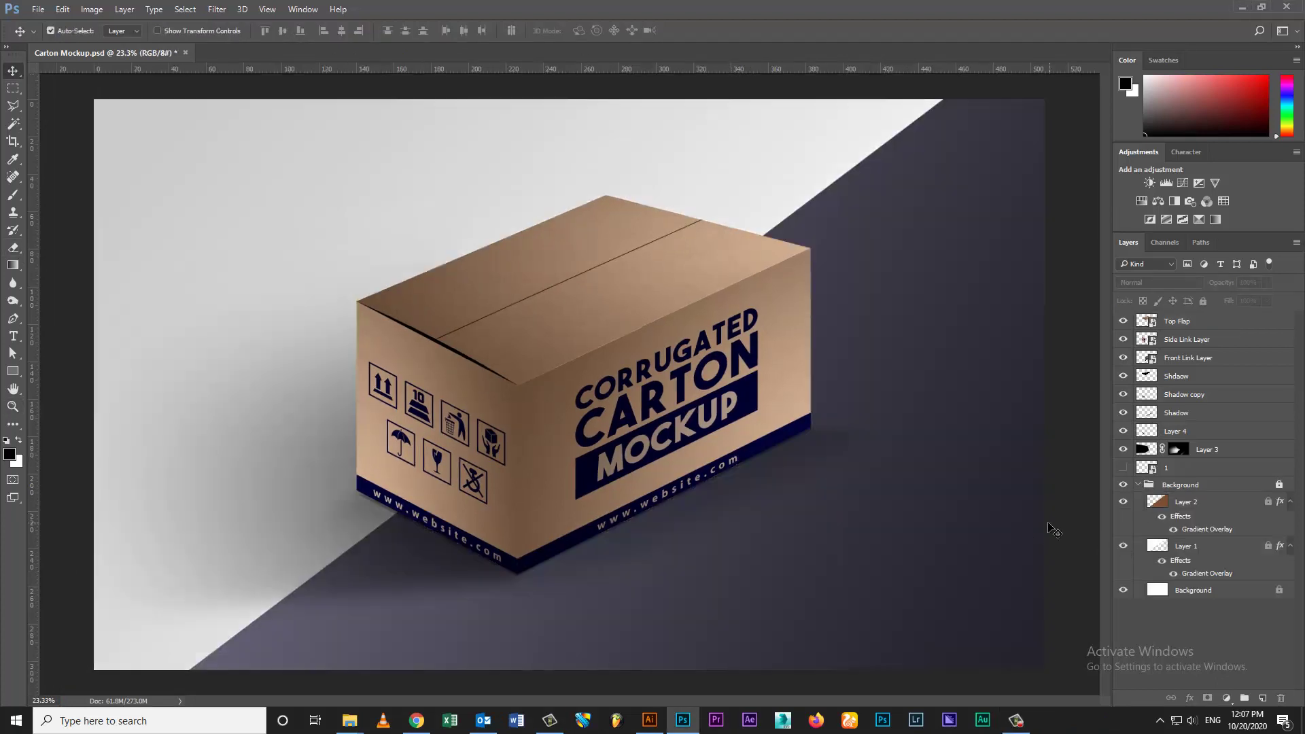
pyautogui.click(1169, 517)
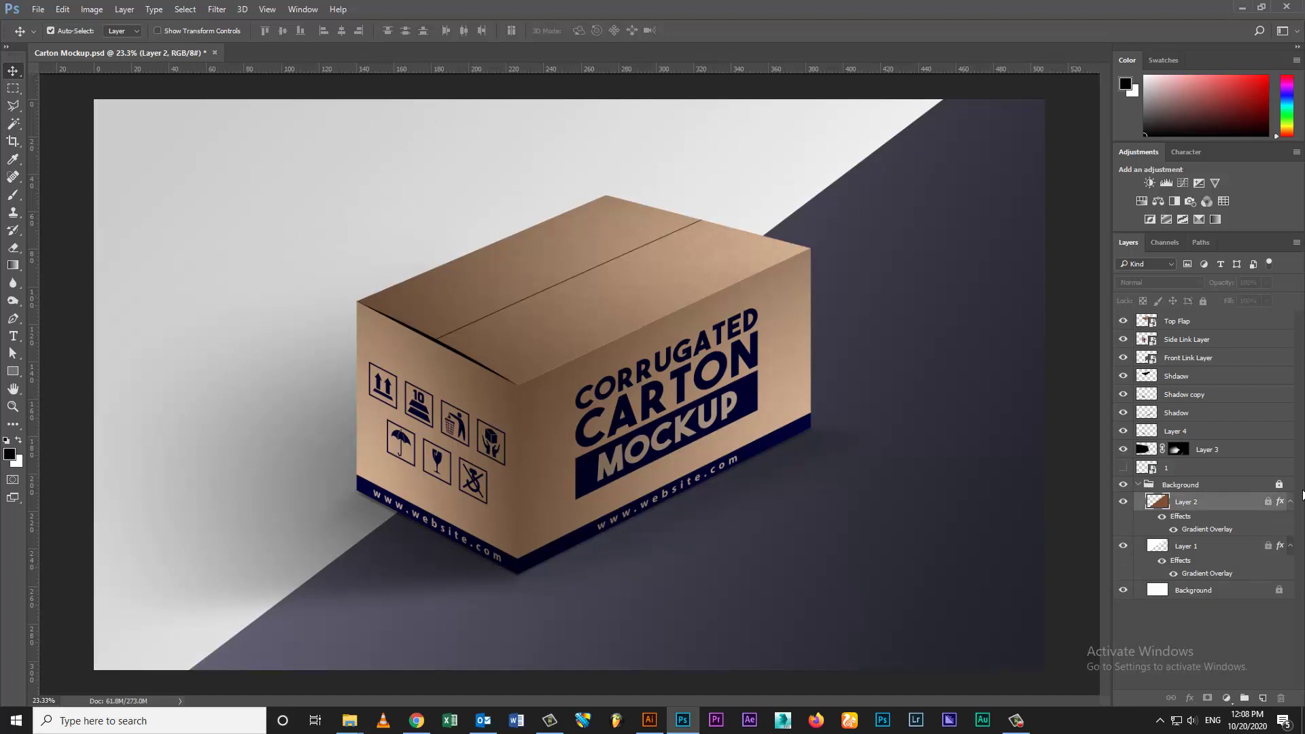
pyautogui.click(1278, 484)
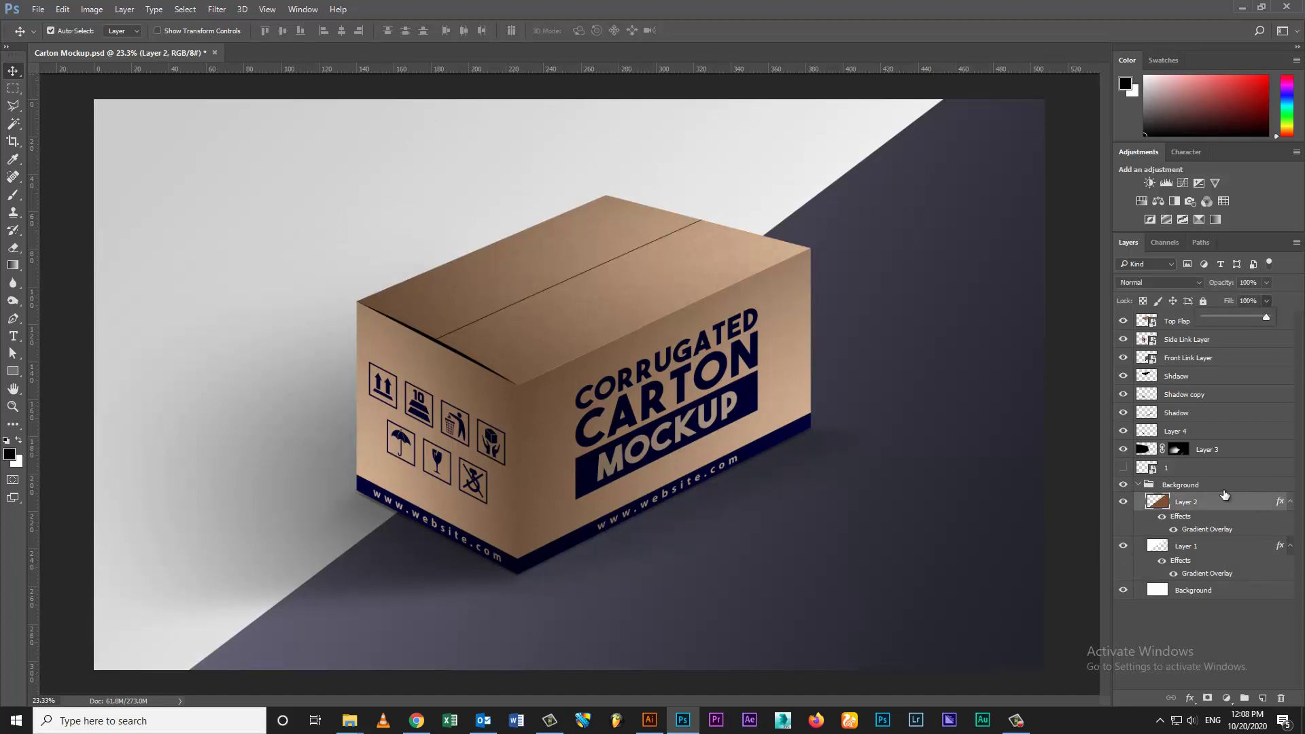
pyautogui.doubleClick(1216, 527)
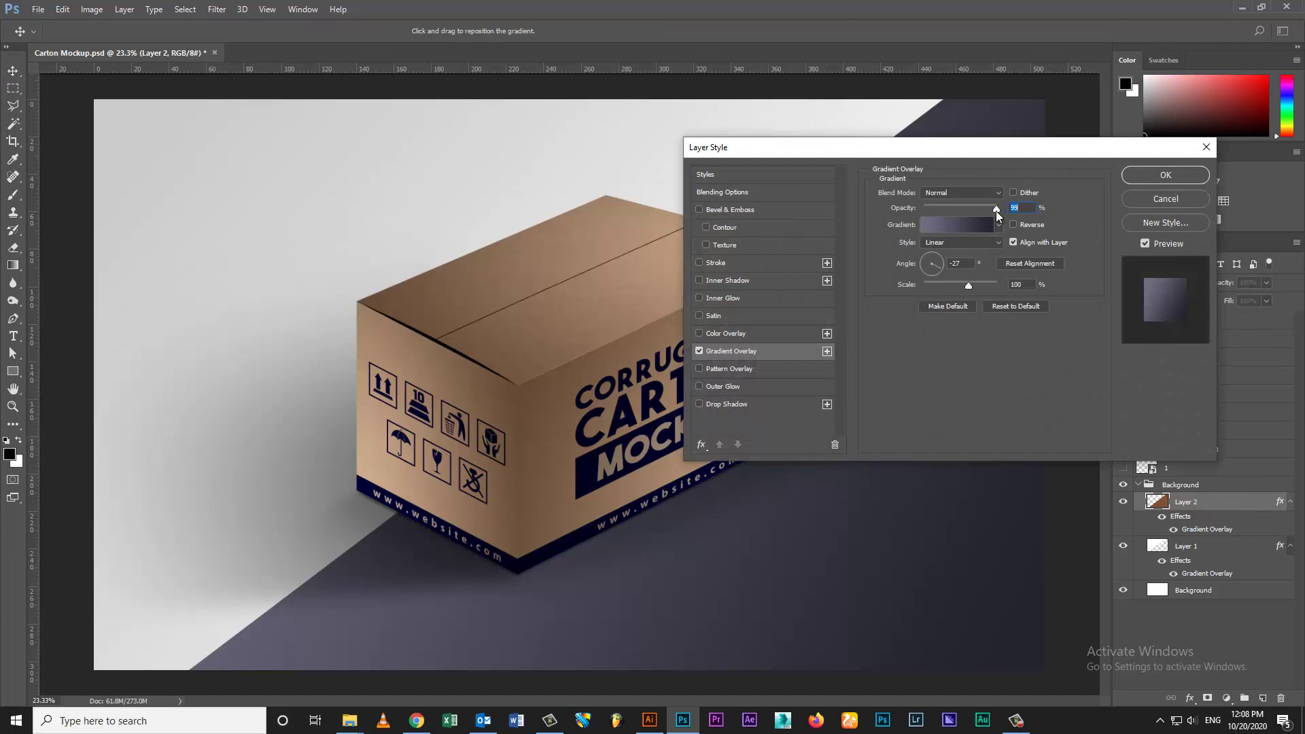
pyautogui.moveTo(974, 210); pyautogui.dragTo(1005, 215)
pyautogui.click(1155, 174)
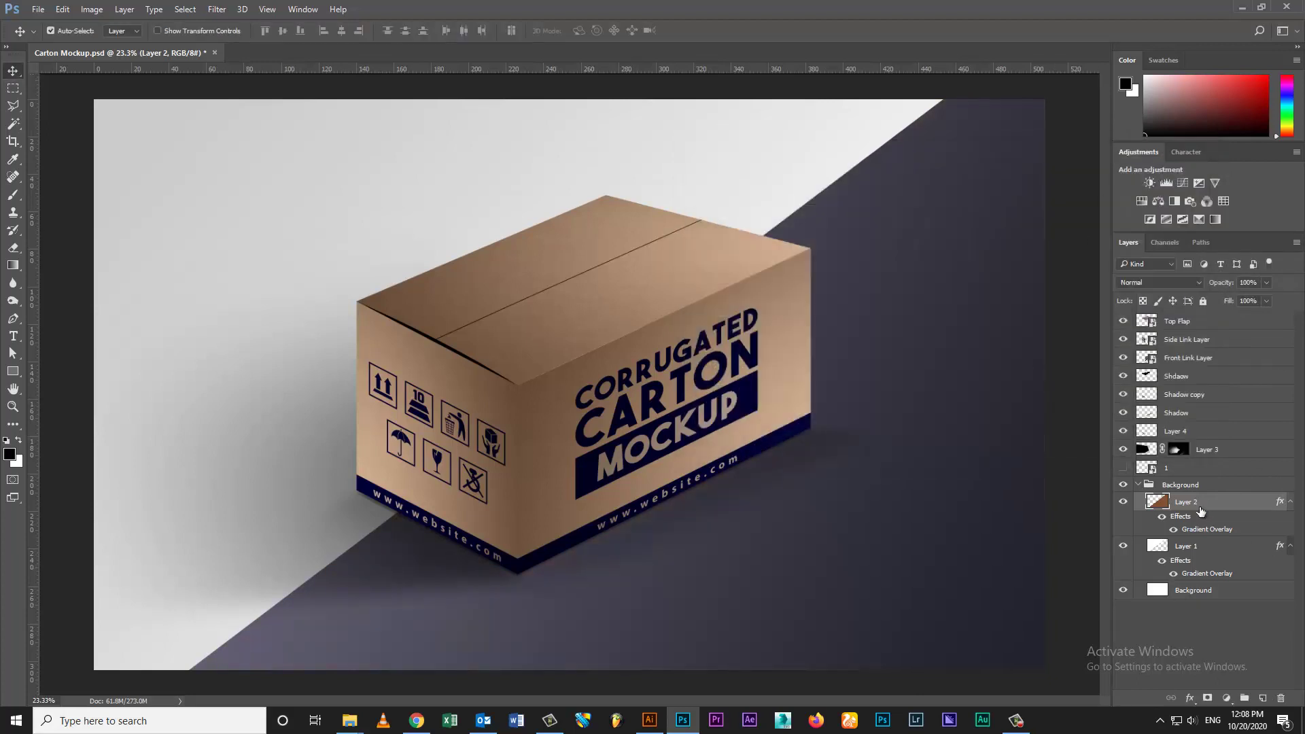
# Step: Stretch background Layer 1 wider horizontally with Free Transform
pyautogui.click(1201, 547)
pyautogui.hotkey('ctrl', 't')
pyautogui.moveTo(1046, 384); pyautogui.dragTo(1146, 385)
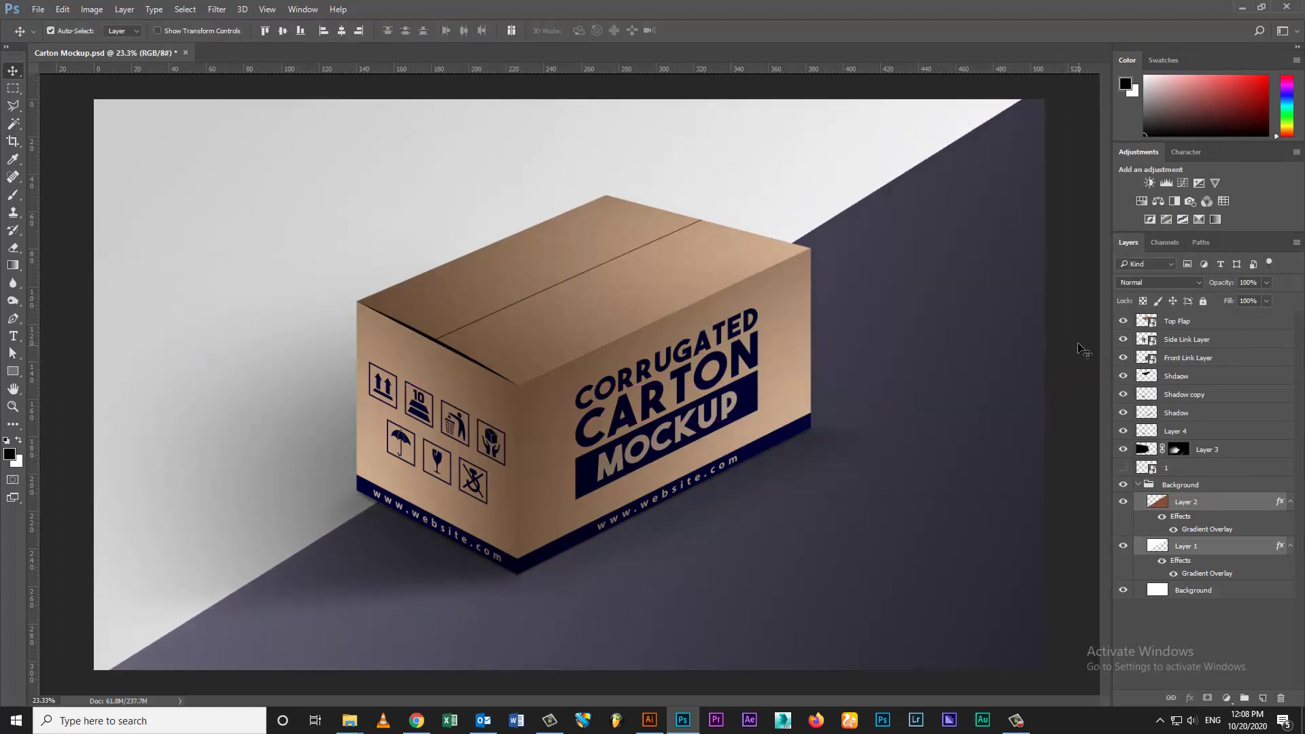
pyautogui.press('Return')
# Step: Darken Layer 2's gradient dark stop to near-black navy, then collapse the Background group
pyautogui.click(1215, 530)
pyautogui.doubleClick(1207, 529)
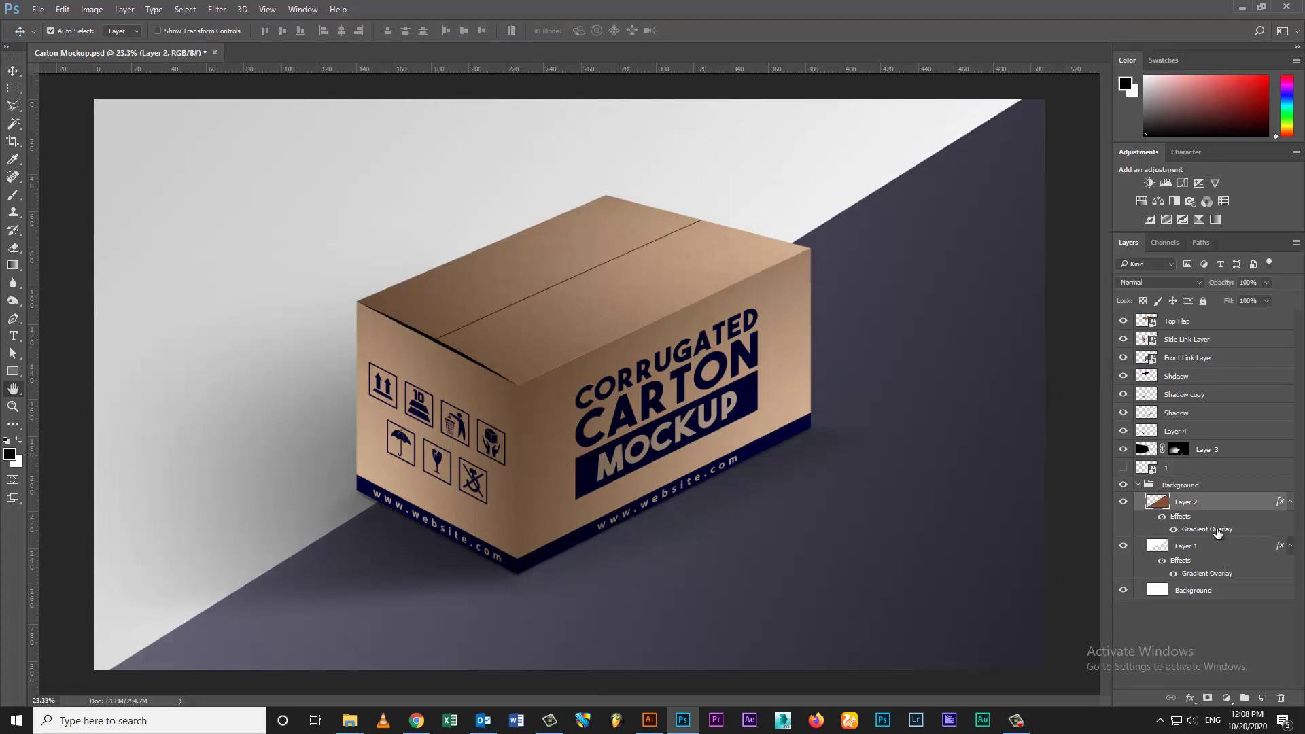
pyautogui.click(979, 223)
pyautogui.doubleClick(1100, 410)
pyautogui.moveTo(857, 331); pyautogui.dragTo(874, 340)
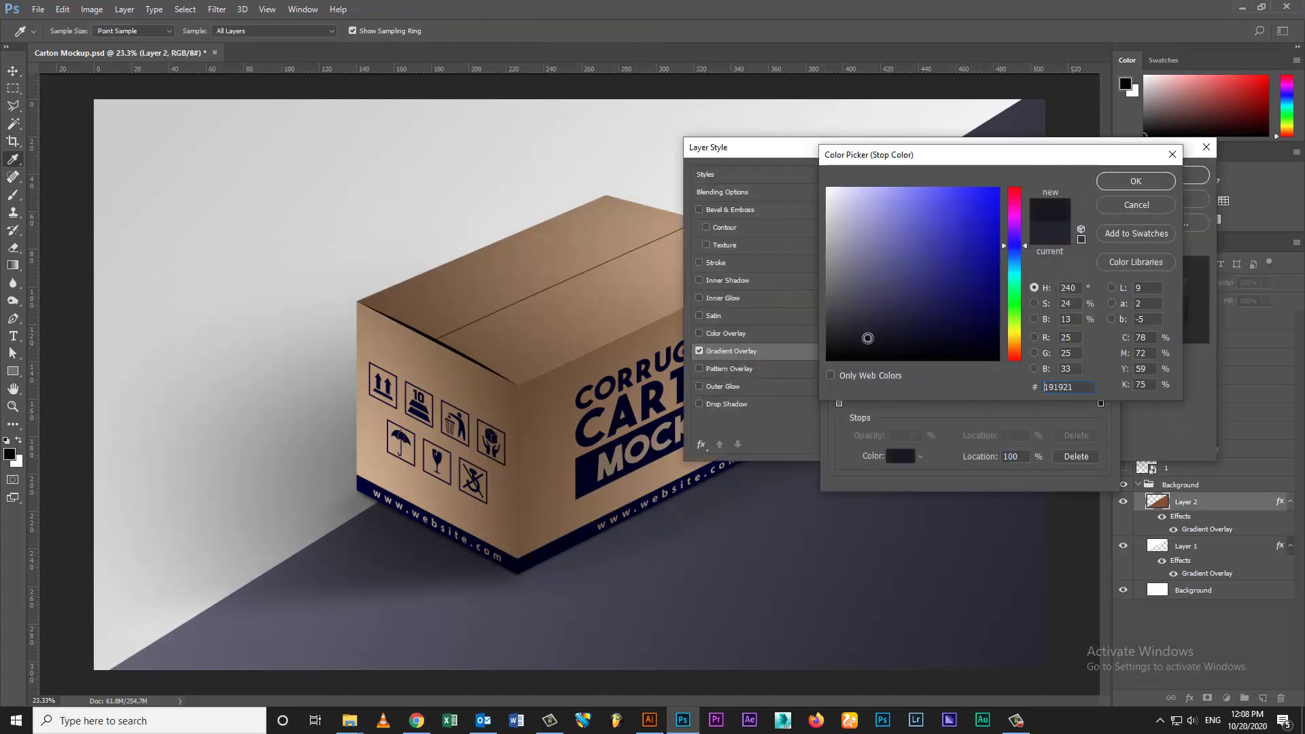
pyautogui.click(1135, 180)
pyautogui.click(1082, 179)
pyautogui.click(1174, 176)
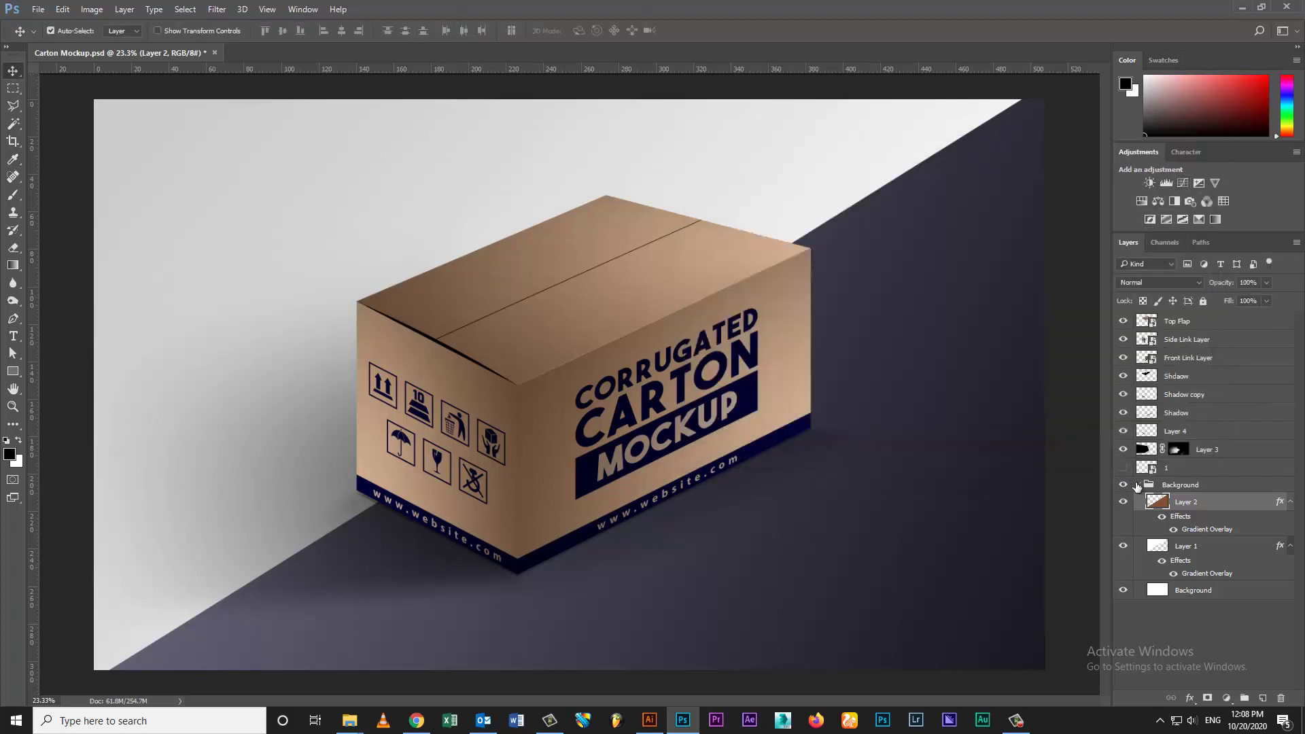
pyautogui.click(1137, 486)
pyautogui.click(1199, 469)
# Step: Group the shadow layers from Shdaow through layer 1 into a group named Details
pyautogui.keyDown('shift'); pyautogui.click(1202, 378); pyautogui.keyUp('shift')
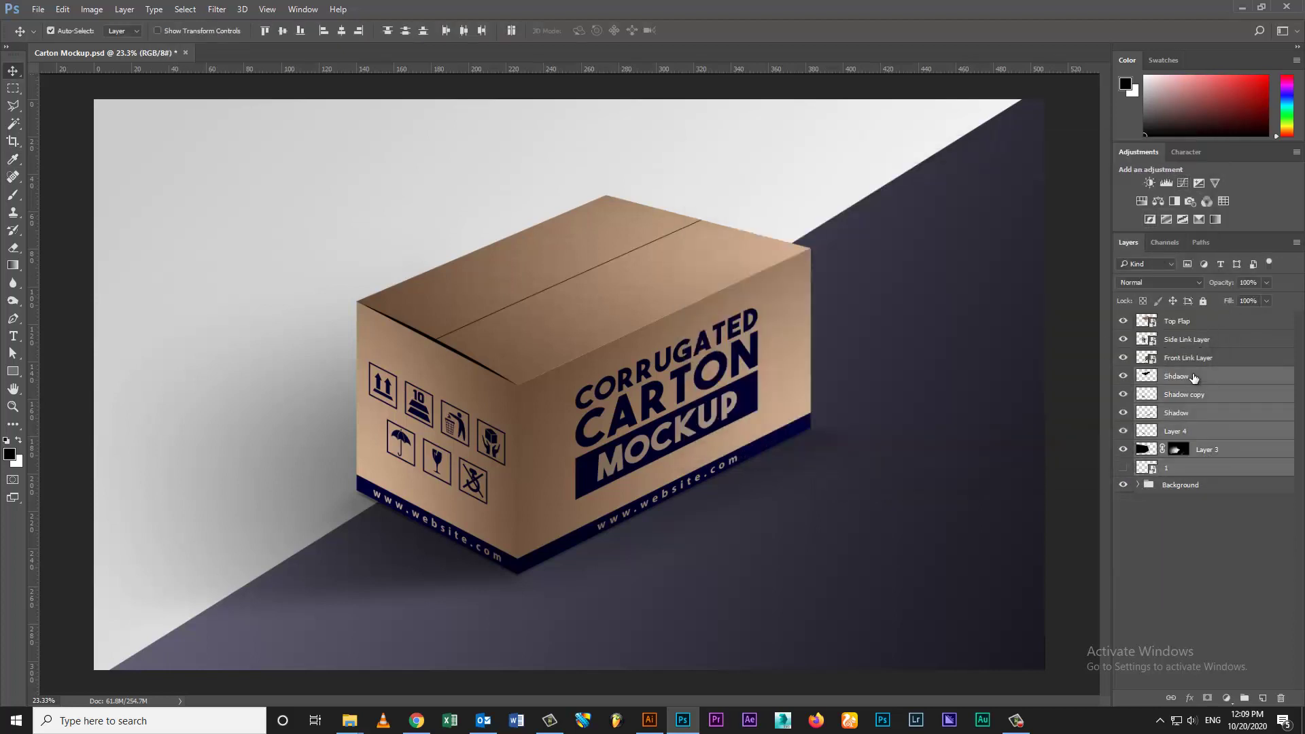
pyautogui.hotkey('ctrl', 'g')
pyautogui.doubleClick(1183, 375)
pyautogui.write('Details')
pyautogui.press('Return')
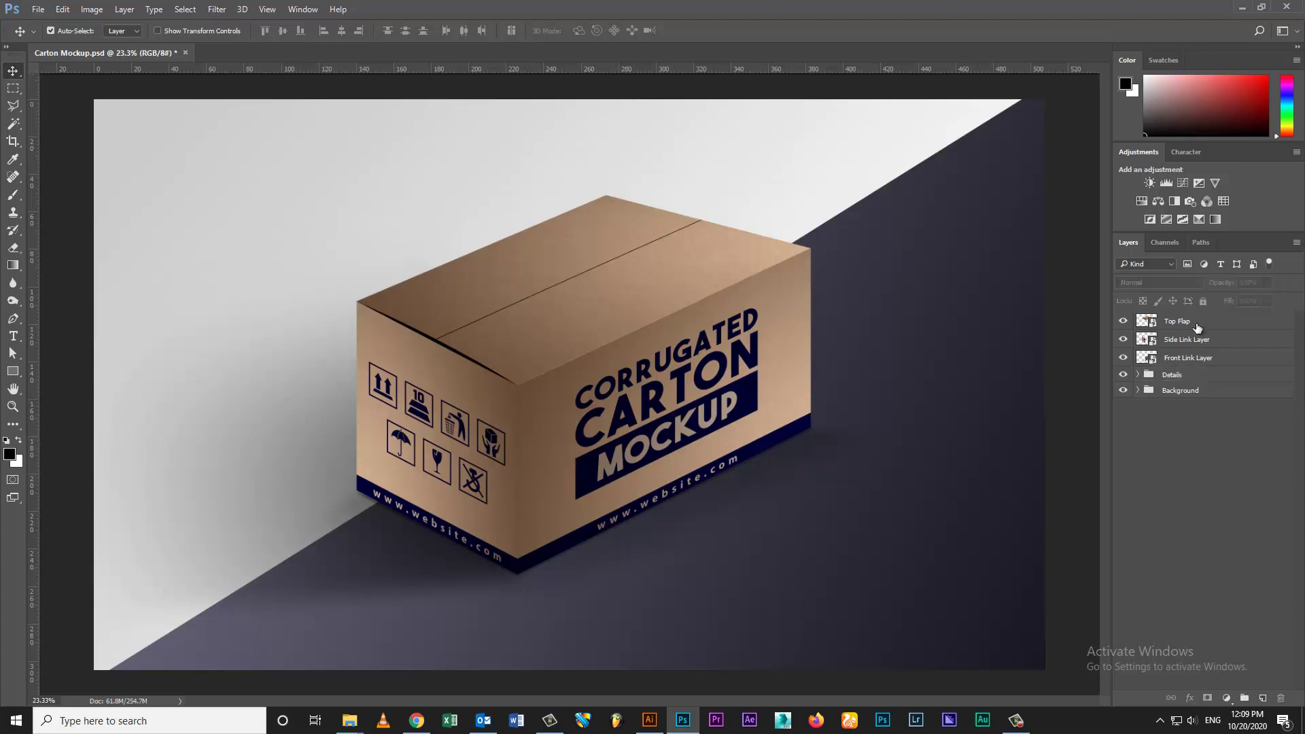
# Step: Add a brightening Curves layer and a Vibrance +22 layer, then save
pyautogui.click(1197, 321)
pyautogui.click(1182, 185)
pyautogui.moveTo(1033, 290); pyautogui.dragTo(1034, 260)
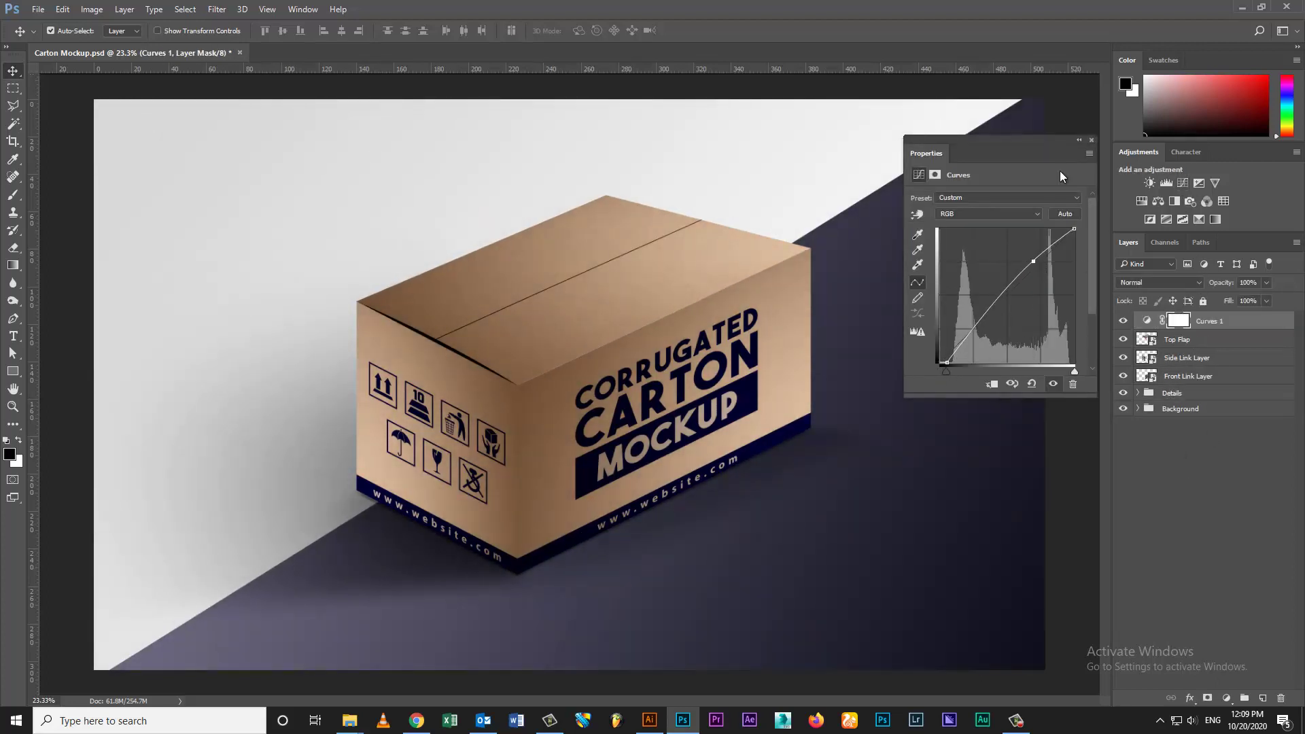
pyautogui.click(1091, 141)
pyautogui.click(1216, 183)
pyautogui.moveTo(995, 206); pyautogui.dragTo(1012, 207)
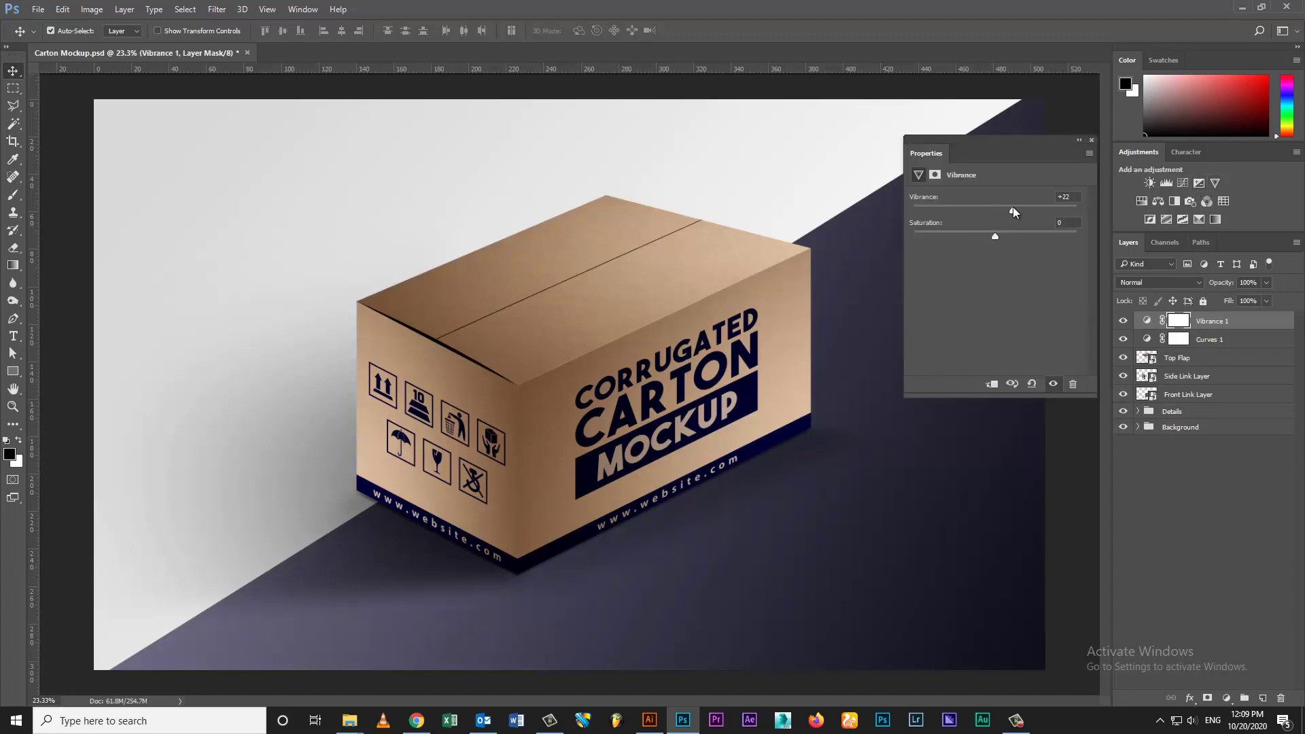
pyautogui.click(1091, 140)
pyautogui.hotkey('ctrl', 's')
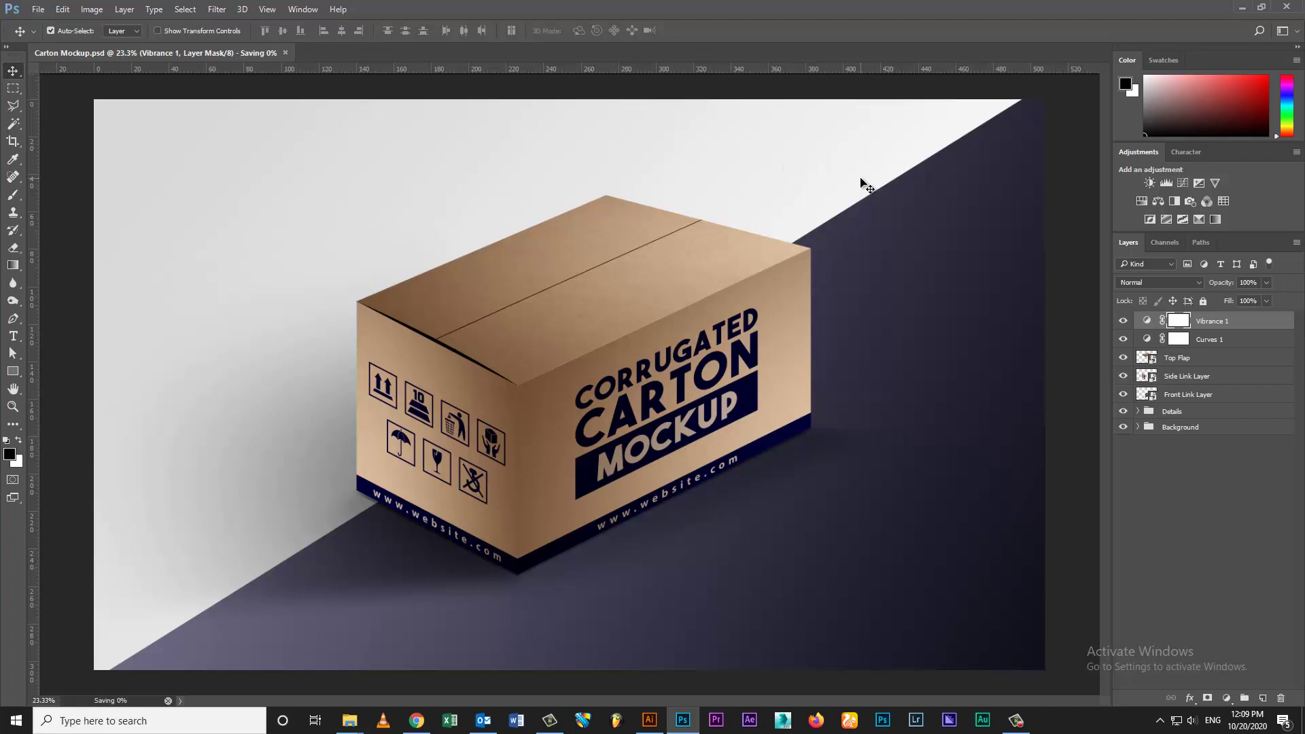
# Step: Distort the Top Flap layer so its top corner meets the box edge, then save
pyautogui.click(654, 213)
pyautogui.hotkey('ctrl', 't')
pyautogui.rightClick(603, 235)
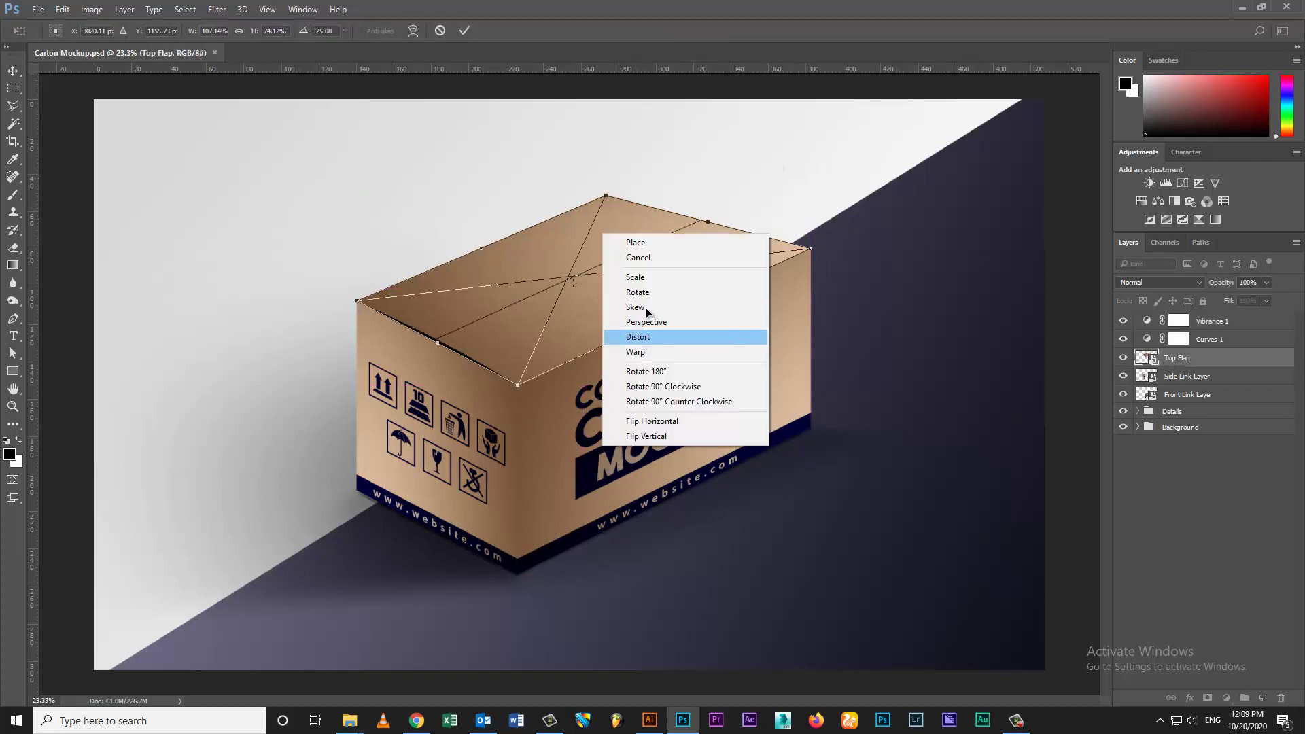
pyautogui.click(647, 310)
pyautogui.moveTo(607, 195); pyautogui.dragTo(626, 191)
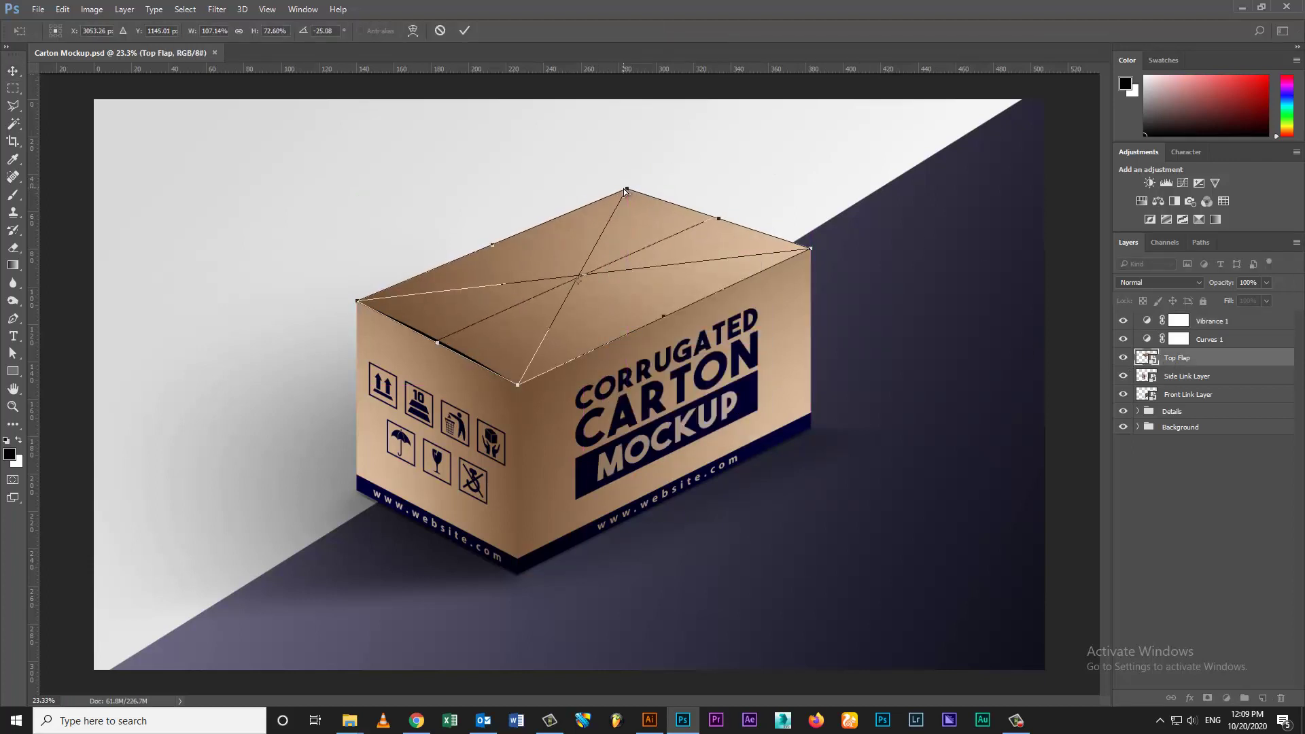
pyautogui.press('Return')
pyautogui.click(439, 348)
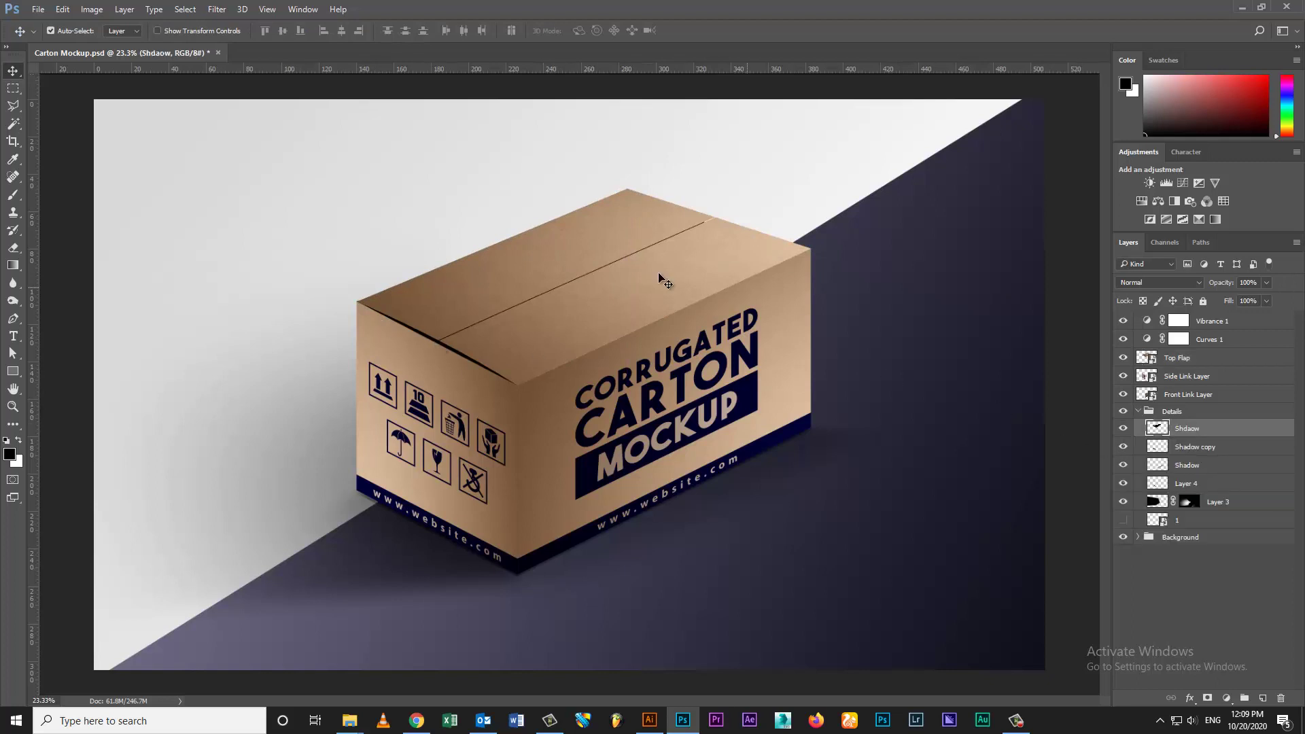
pyautogui.press('b')
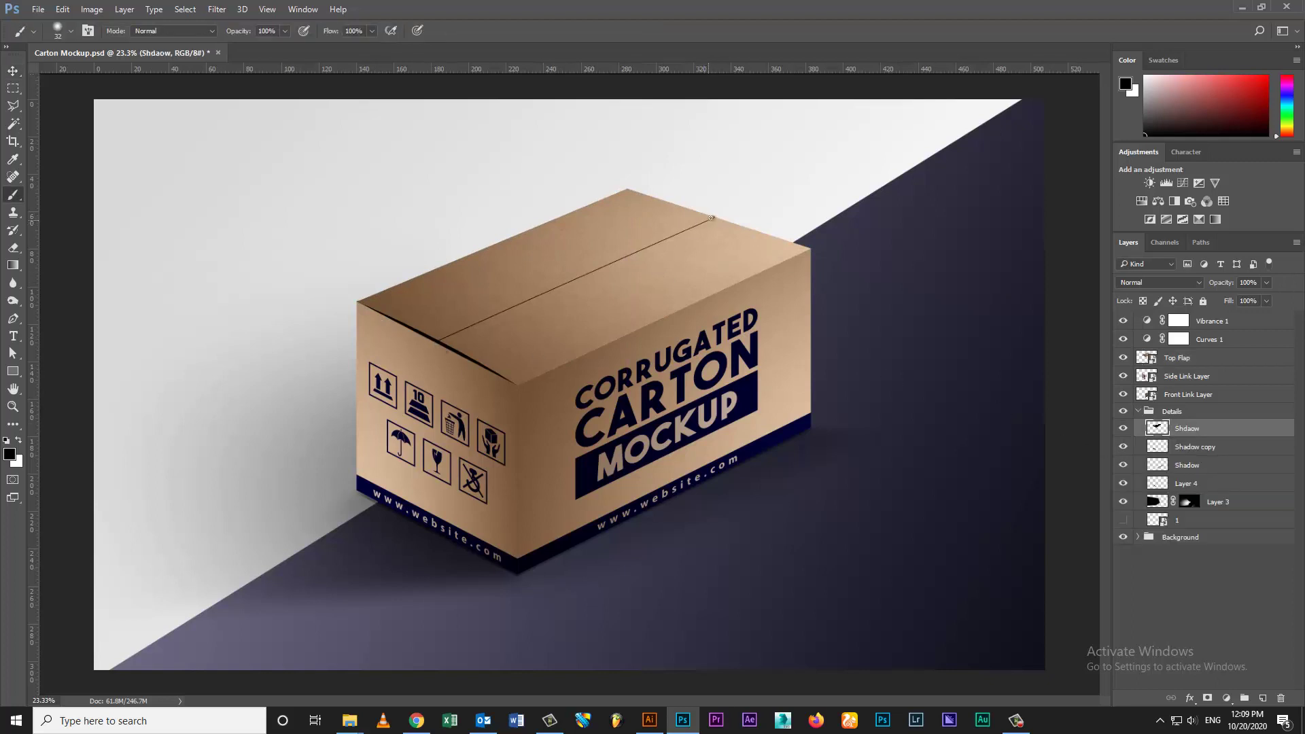
pyautogui.press('v')
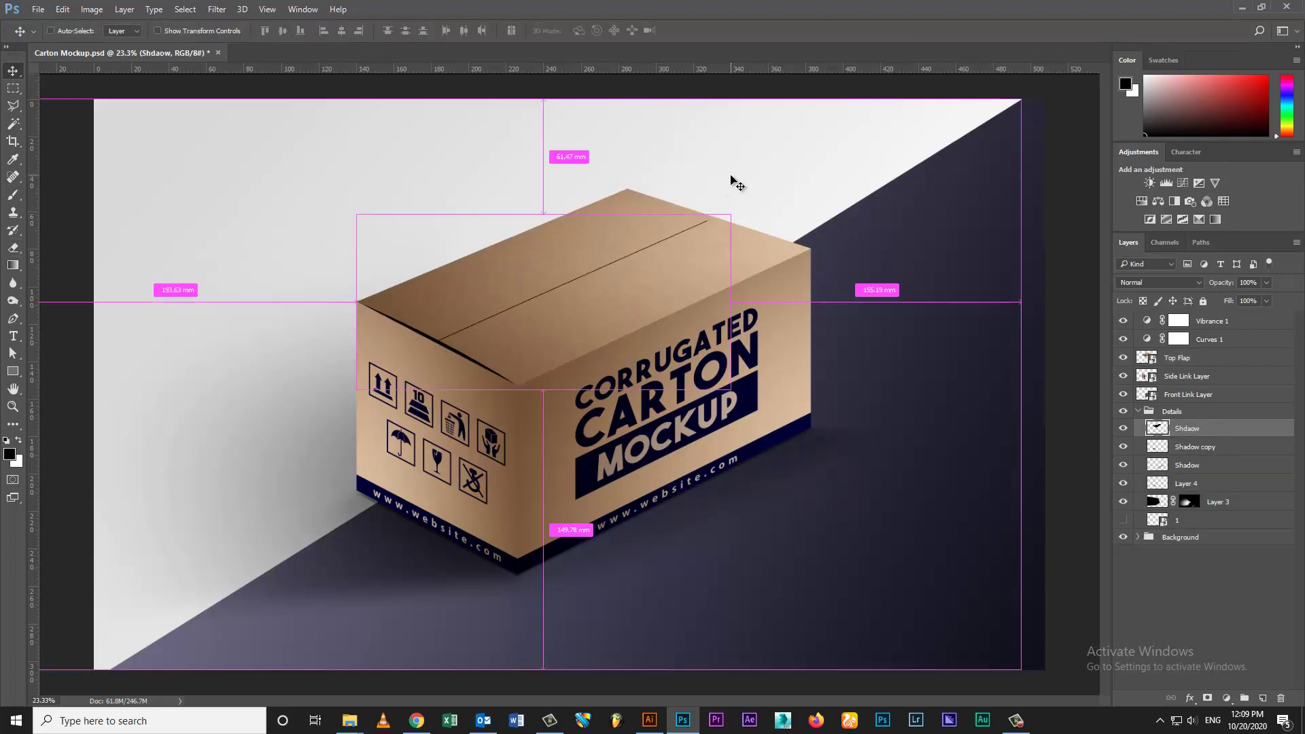
pyautogui.hotkey('ctrl', '0')
pyautogui.hotkey('ctrl', 's')
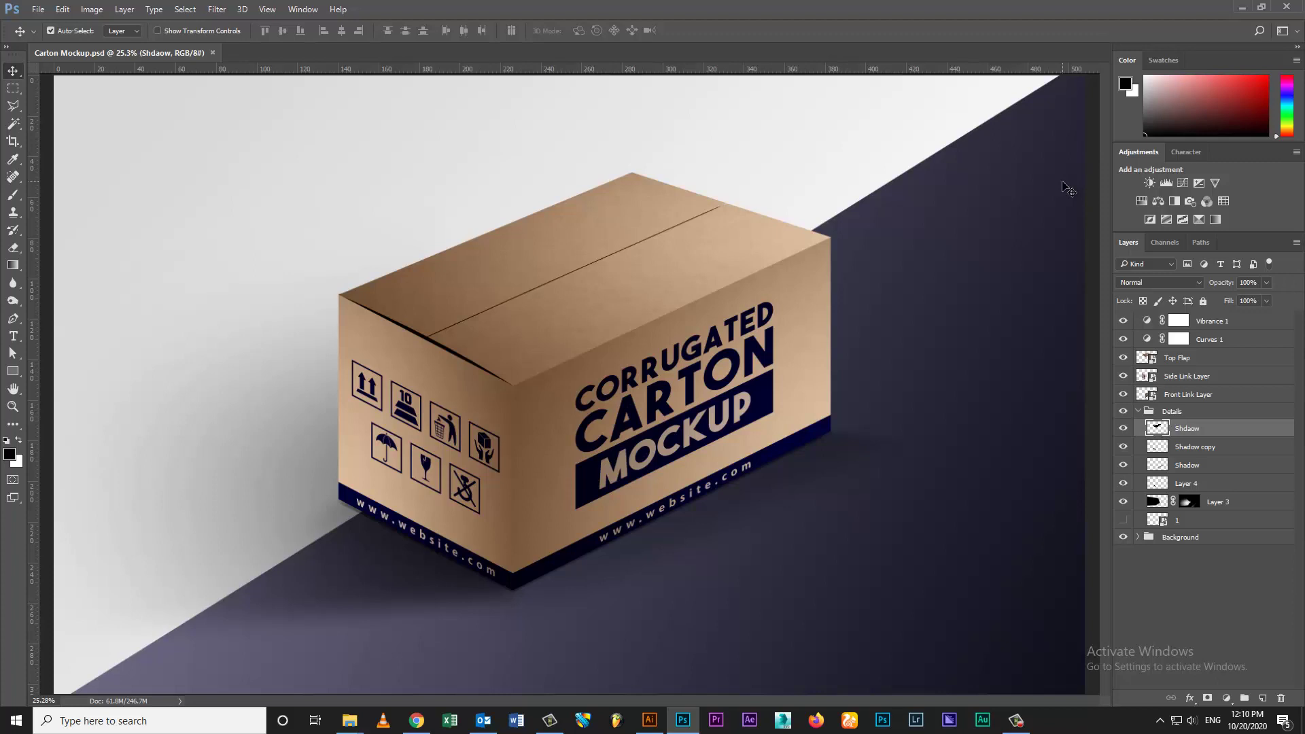
# Step: Duplicate the front face as 'Front Link Layer Reflection' and flip it beneath the box
pyautogui.click(1140, 411)
pyautogui.click(1188, 394)
pyautogui.hotkey('ctrl', 'j')
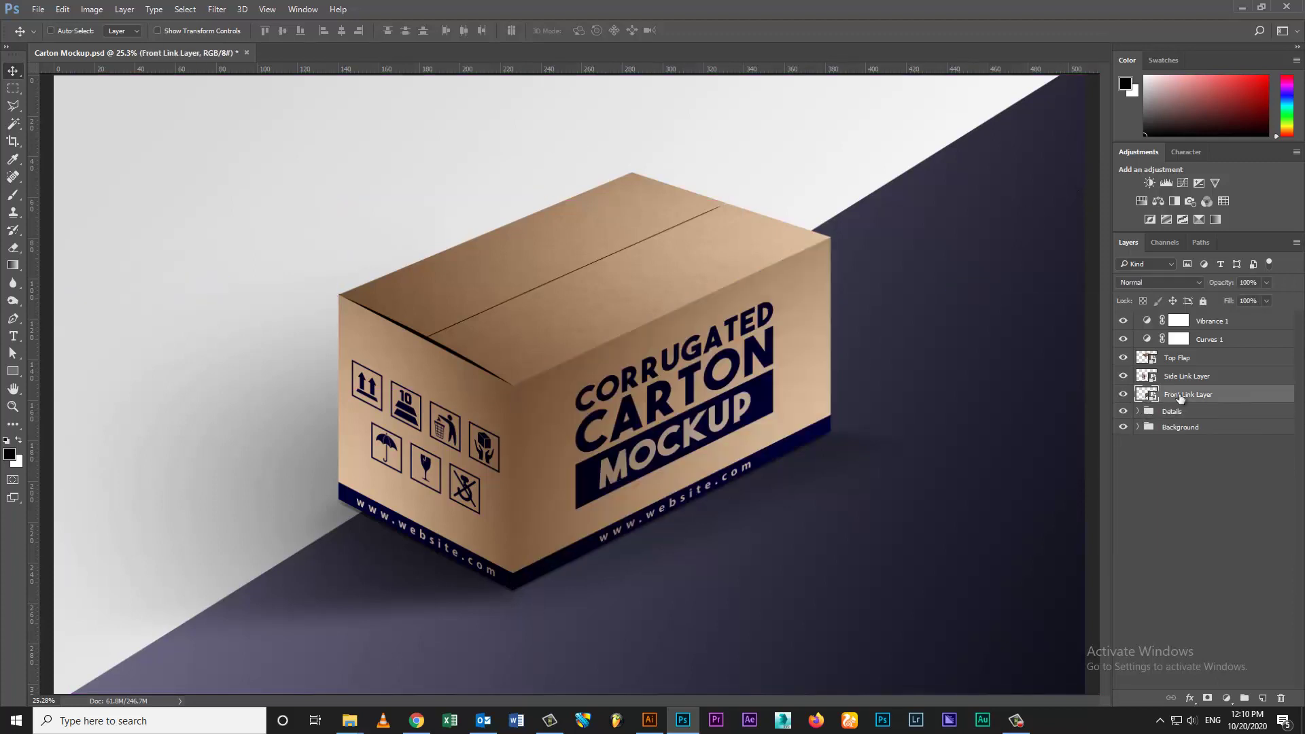
pyautogui.doubleClick(1196, 395)
pyautogui.write('Front Link Layer Reflection')
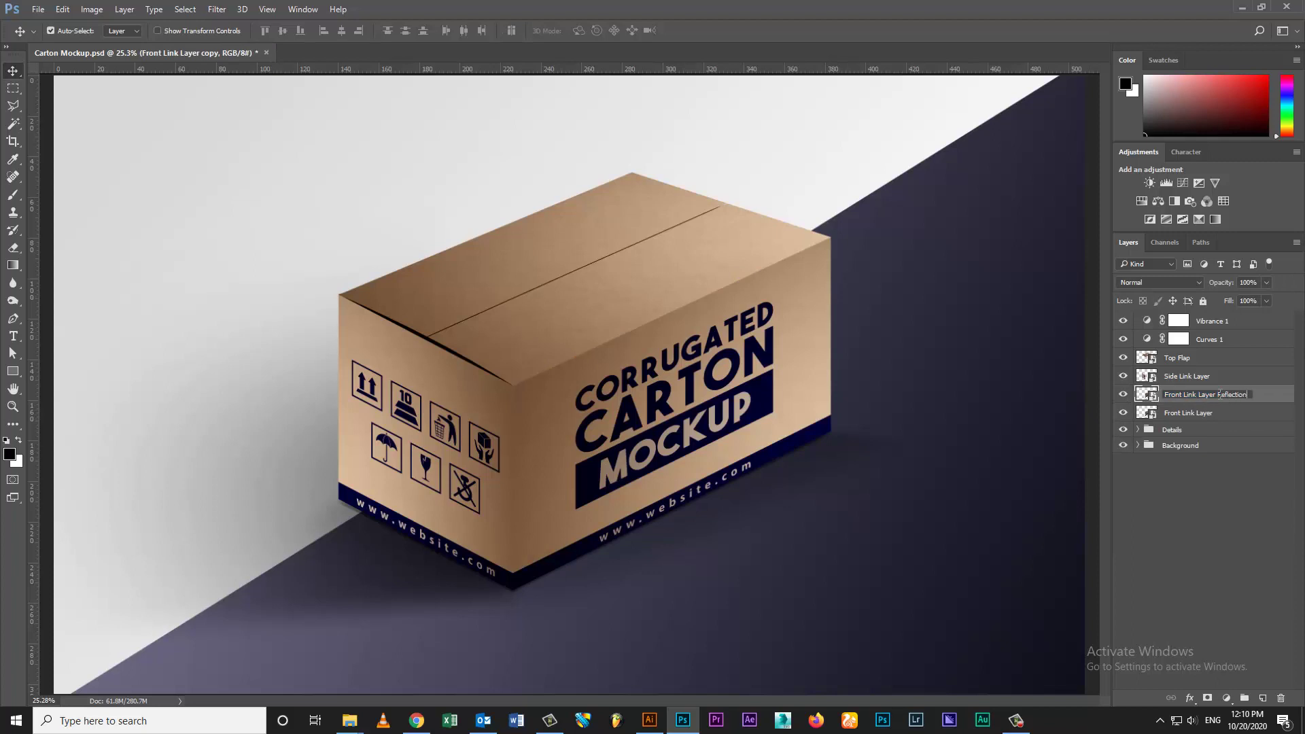
pyautogui.press('Return')
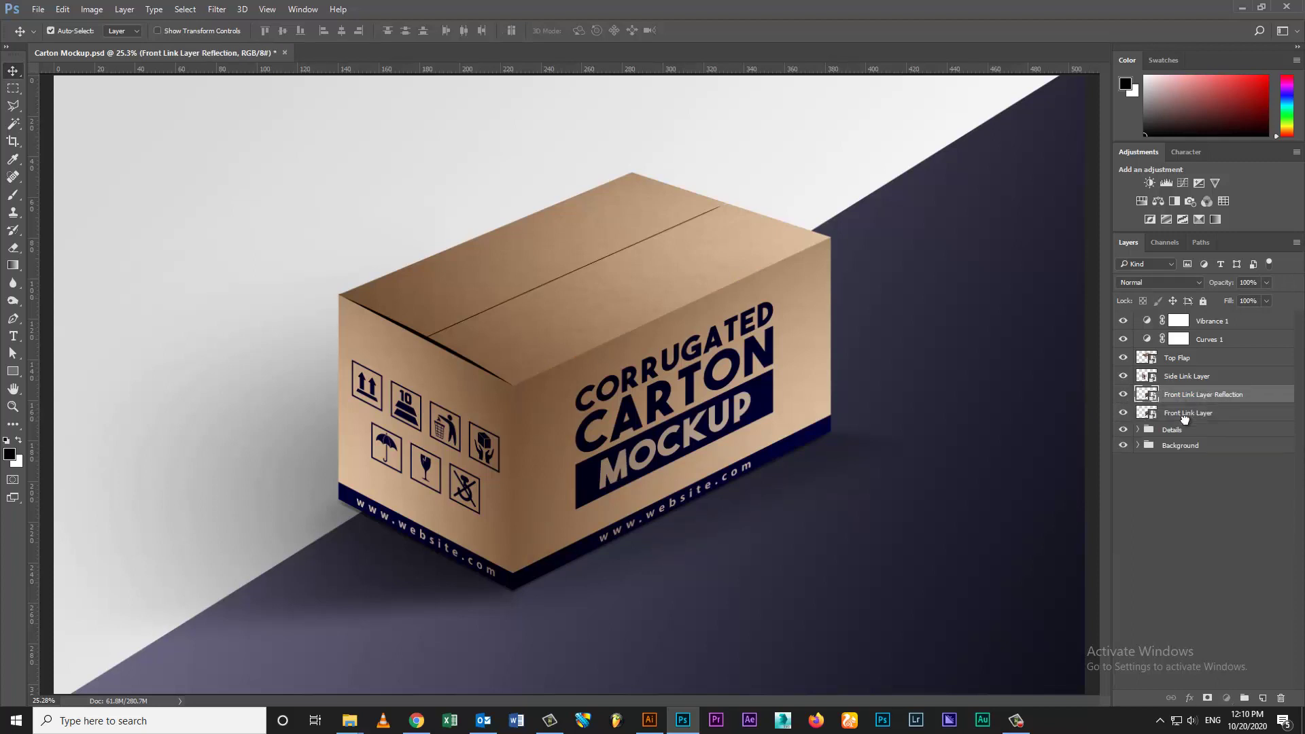
pyautogui.moveTo(1184, 418); pyautogui.dragTo(1186, 414)
pyautogui.hotkey('ctrl', 't')
pyautogui.moveTo(670, 235); pyautogui.dragTo(713, 654)
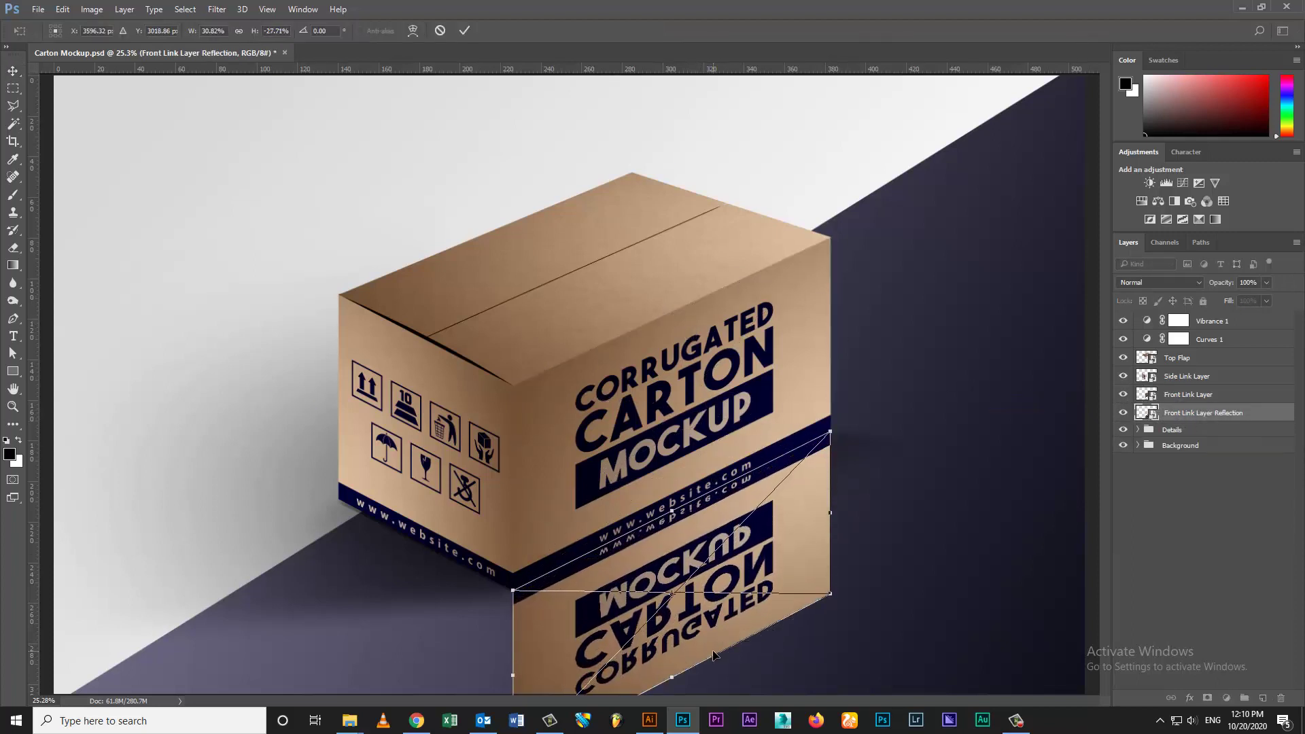
pyautogui.press('Return')
# Step: Duplicate the side face as 'Side Link Layer Reflection' and flip it down beneath the box
pyautogui.click(1188, 377)
pyautogui.hotkey('ctrl', 'j')
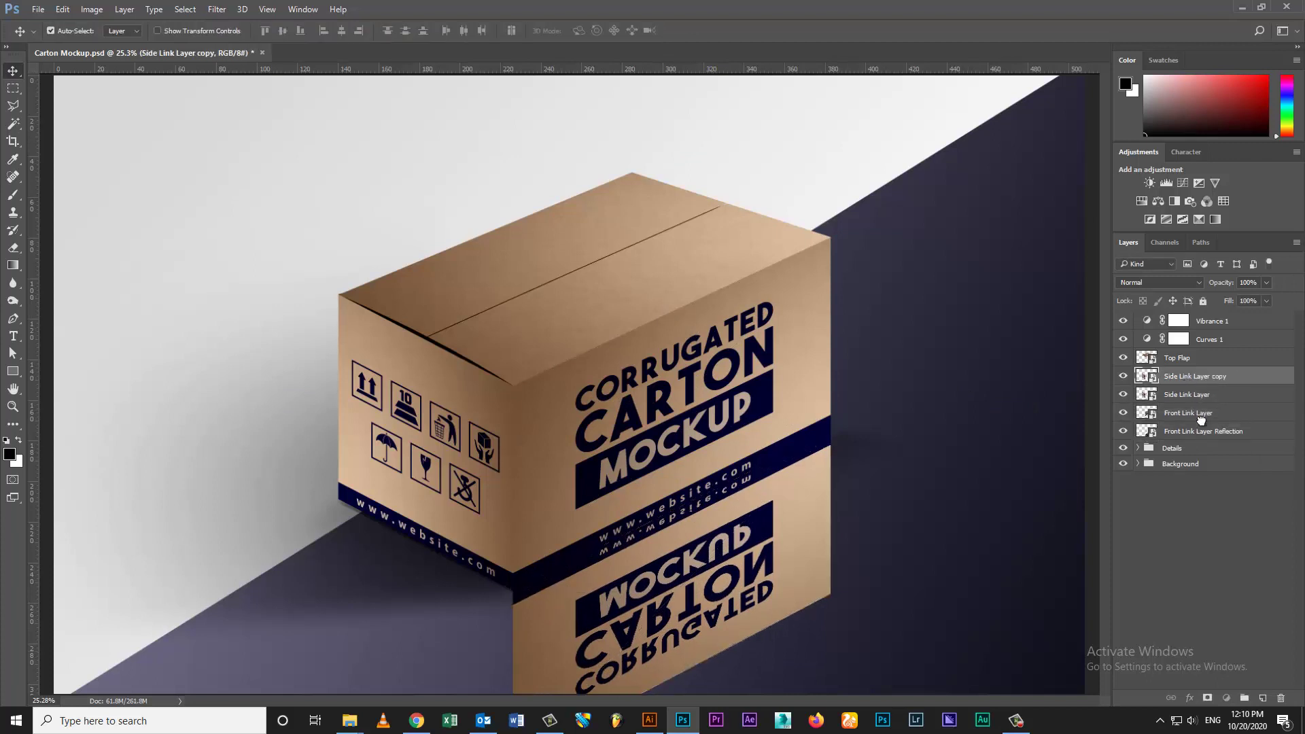
pyautogui.moveTo(1201, 419); pyautogui.dragTo(1201, 416)
pyautogui.doubleClick(1221, 413)
pyautogui.write('Reflecti')
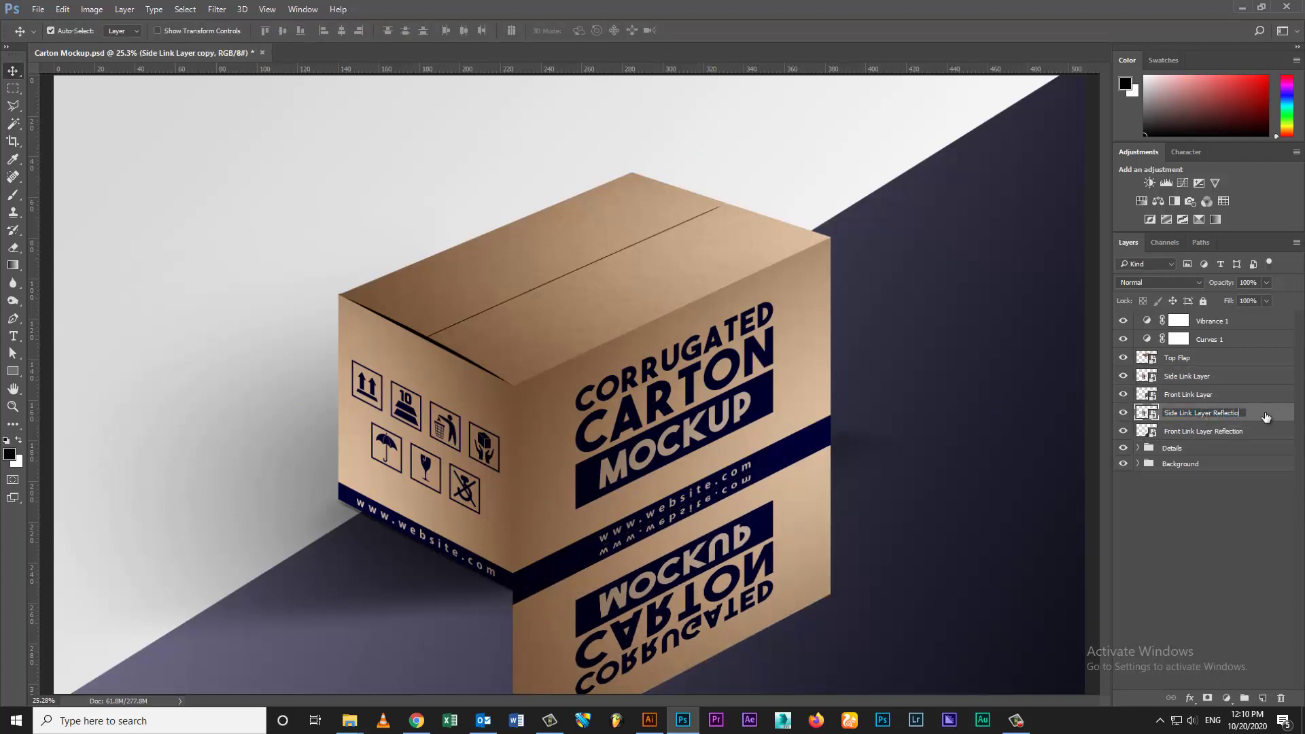
pyautogui.write('n')
pyautogui.press('Return')
pyautogui.hotkey('ctrl', 't')
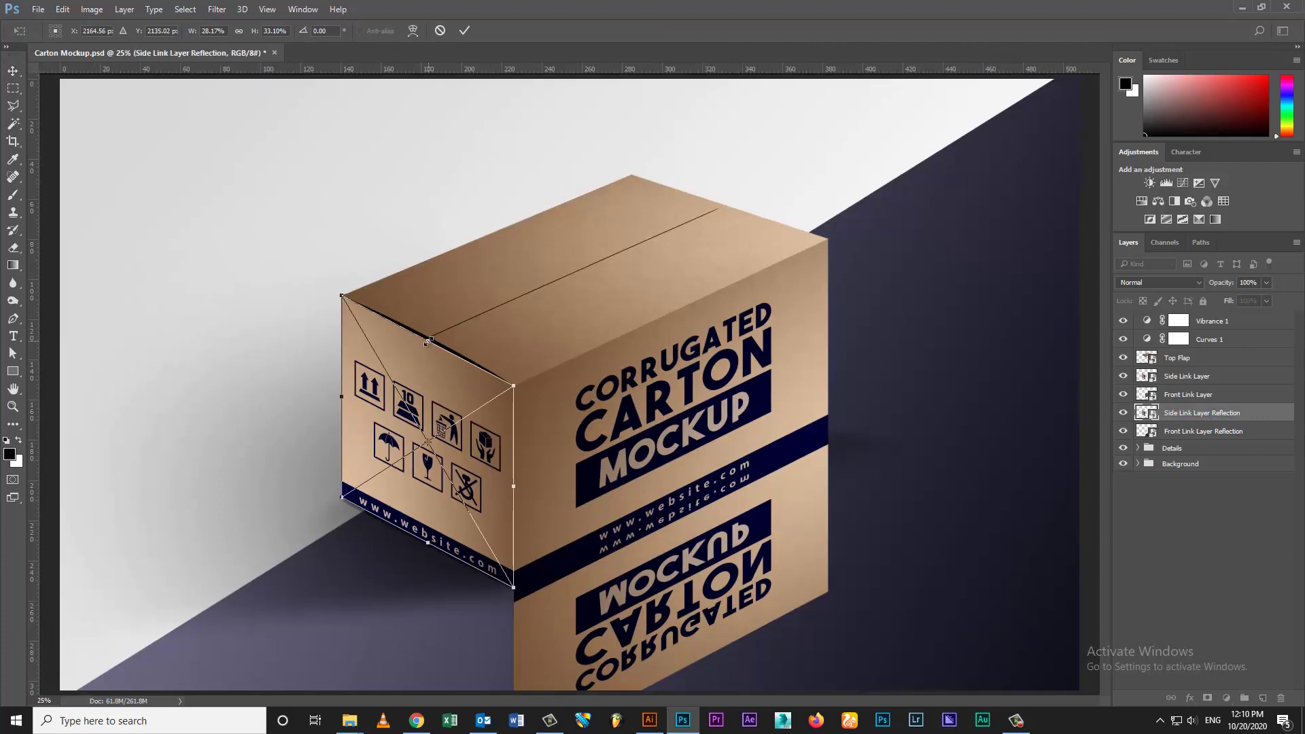
pyautogui.moveTo(428, 342); pyautogui.dragTo(428, 688)
pyautogui.press('Return')
# Step: Fade the side reflection toward the floor with a Reveal All mask and black-to-white linear gradient
pyautogui.click(124, 9)
pyautogui.moveTo(143, 190)
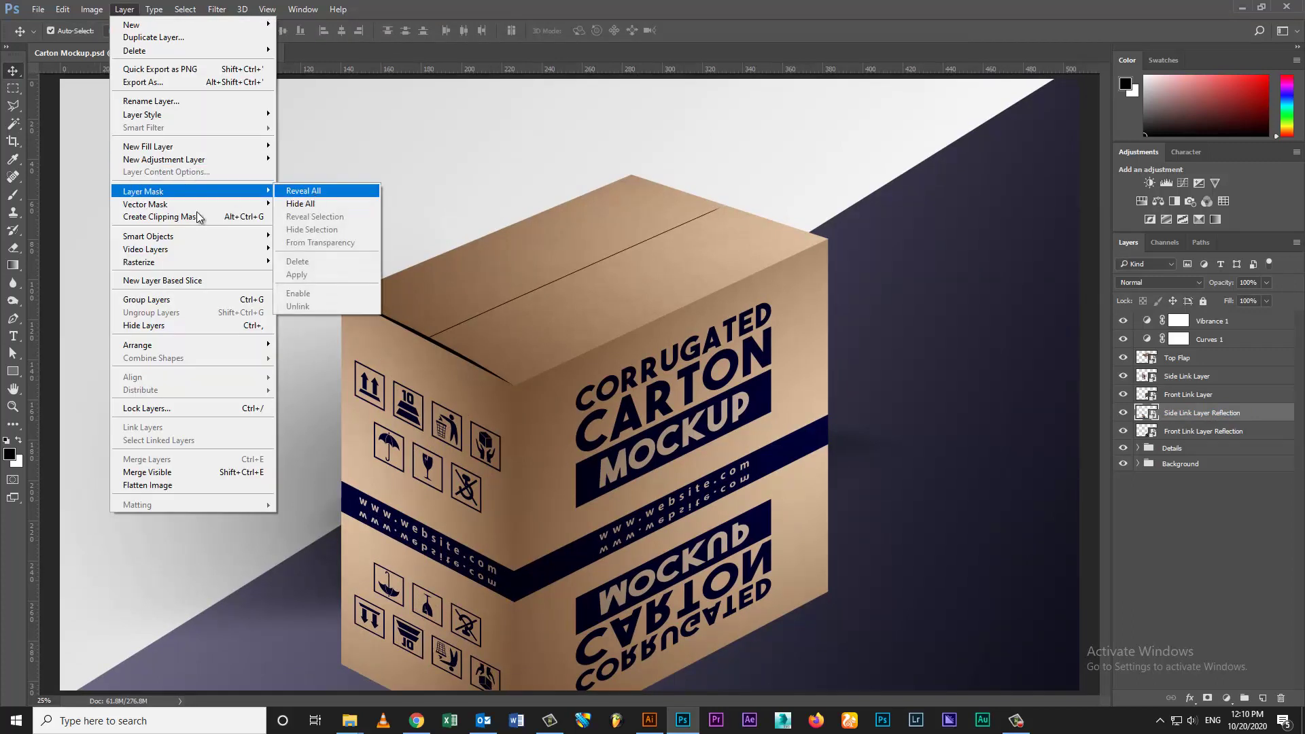
pyautogui.click(303, 190)
pyautogui.press('g')
pyautogui.moveTo(408, 632); pyautogui.dragTo(408, 475)
pyautogui.click(75, 31)
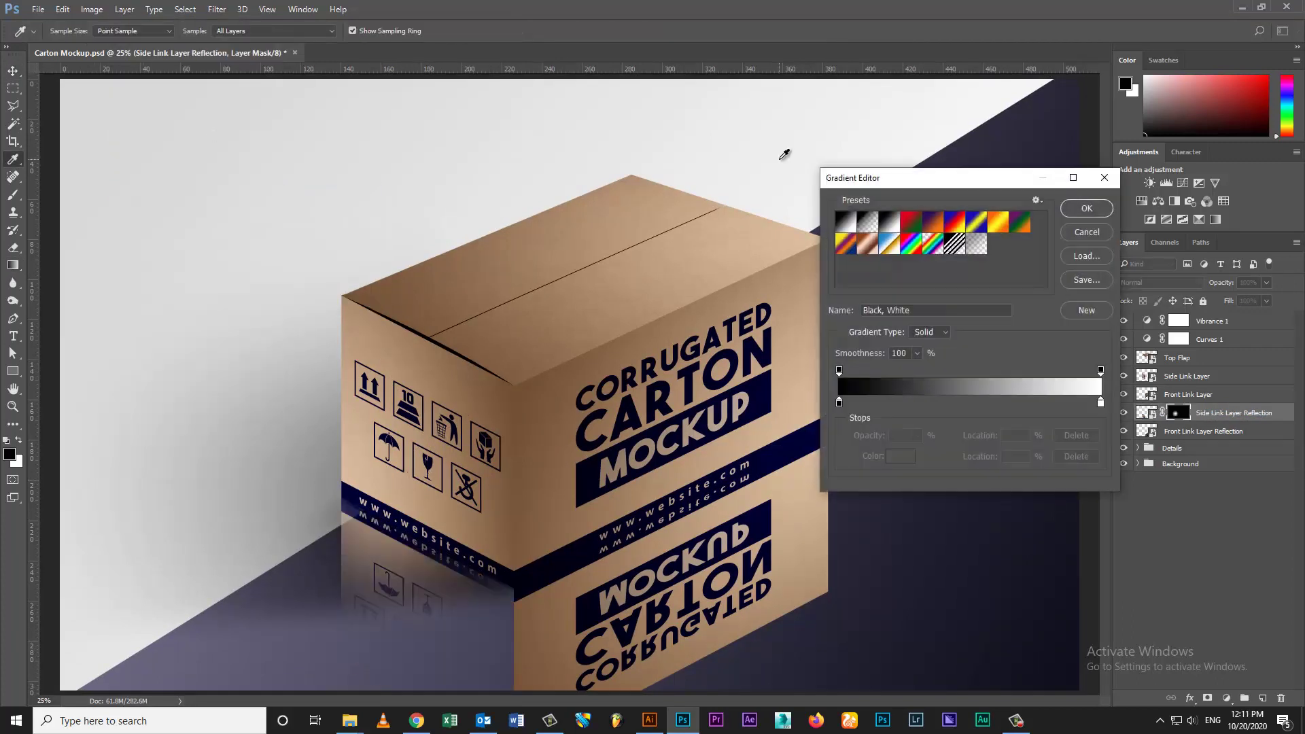
pyautogui.click(1087, 208)
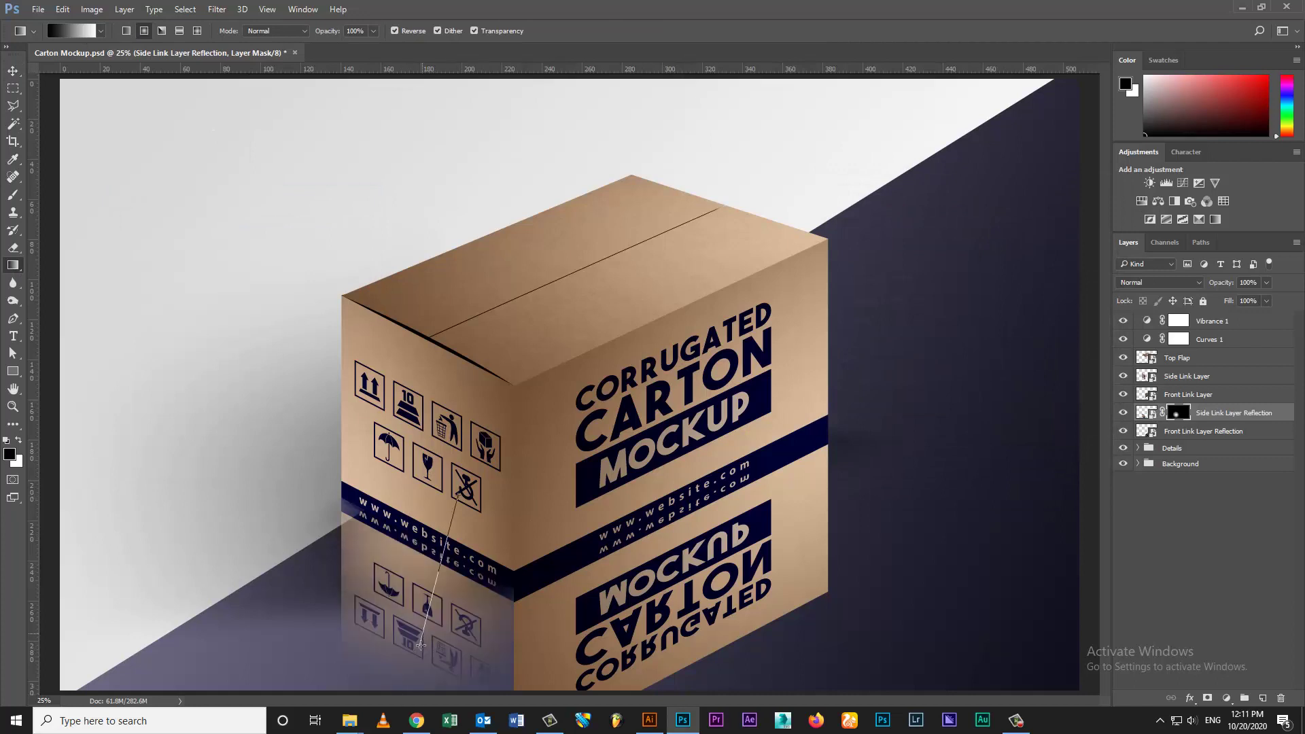
pyautogui.click(126, 30)
pyautogui.moveTo(435, 619); pyautogui.dragTo(459, 381)
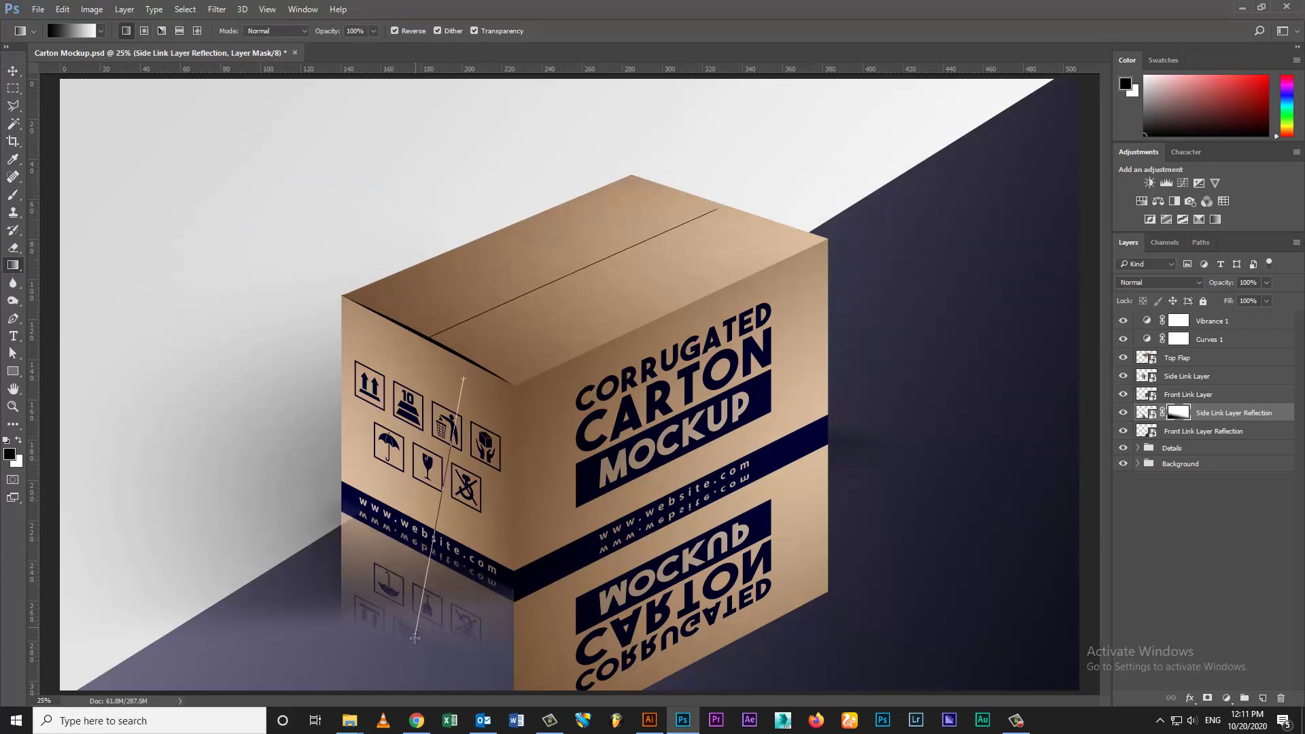
# Step: Fade the front reflection toward the floor with a Reveal All mask and linear gradient
pyautogui.click(1203, 431)
pyautogui.click(124, 9)
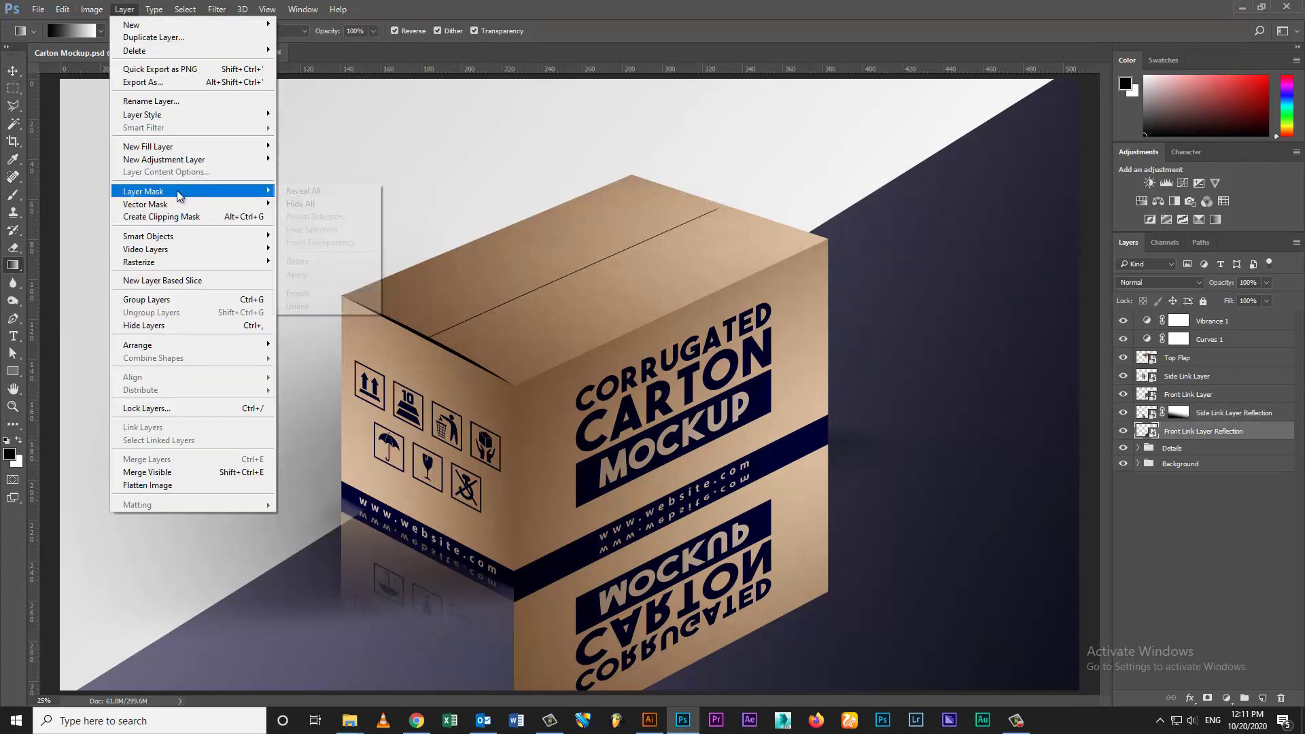
pyautogui.click(299, 192)
pyautogui.moveTo(638, 612); pyautogui.dragTo(624, 387)
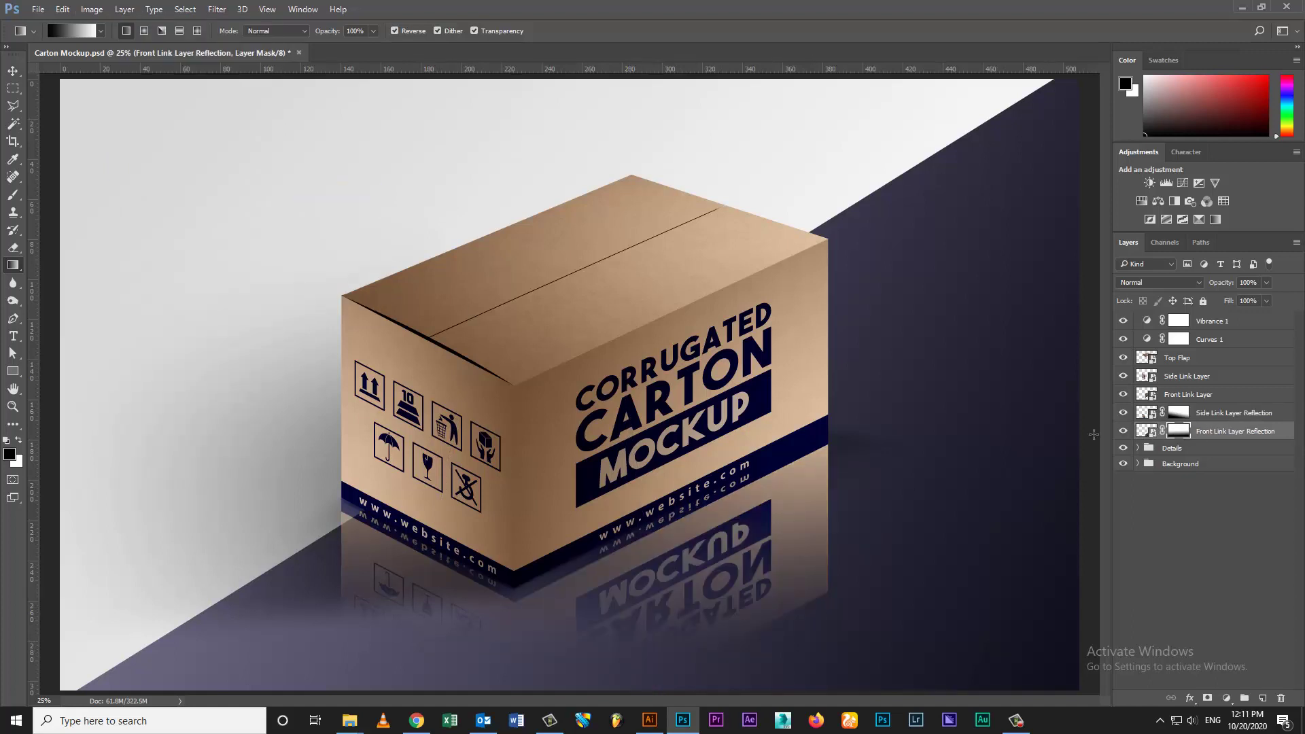
# Step: Lower the Fill of both reflection layers so they turn faint
pyautogui.click(1223, 412)
pyautogui.click(1170, 434)
pyautogui.keyDown('shift'); pyautogui.click(1223, 412); pyautogui.keyUp('shift')
pyautogui.click(1266, 300)
pyautogui.moveTo(1268, 317); pyautogui.dragTo(1207, 316)
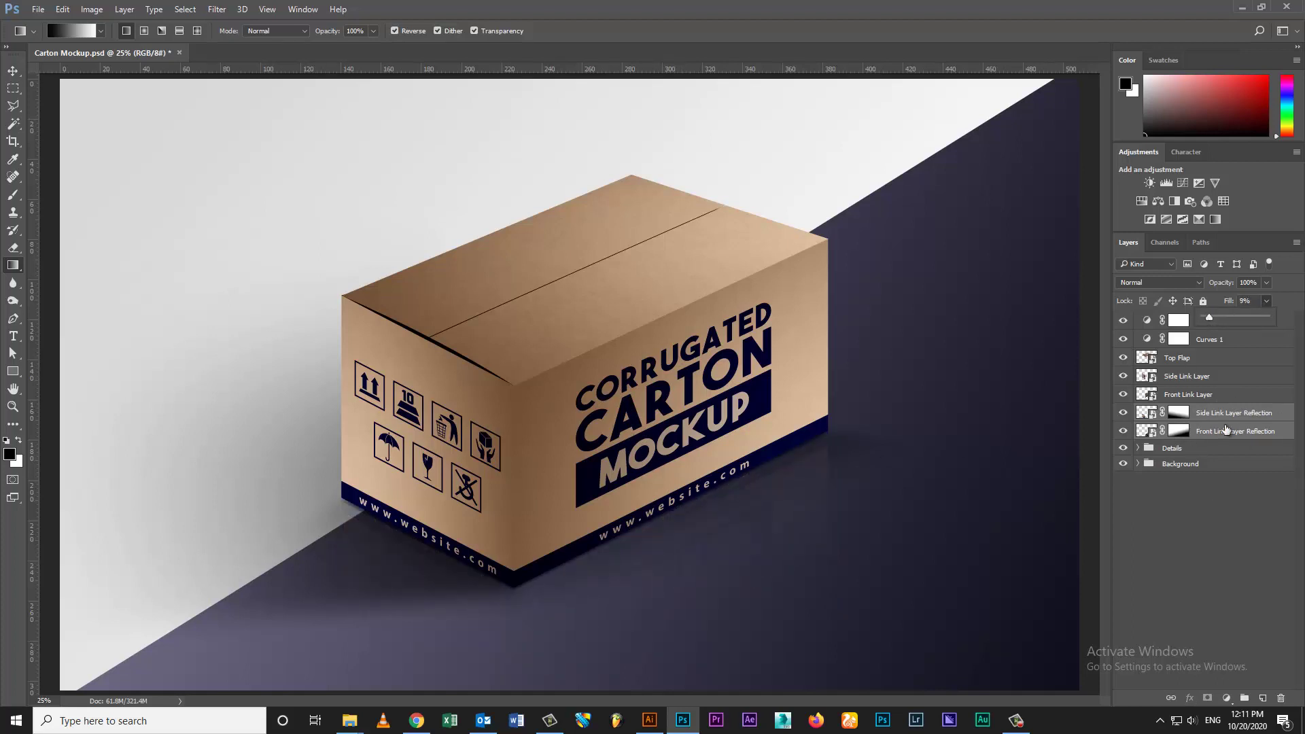
# Step: Group both reflection layers as 'Reflection' and save the document
pyautogui.hotkey('ctrl', 'g')
pyautogui.doubleClick(1176, 412)
pyautogui.write('Reflection')
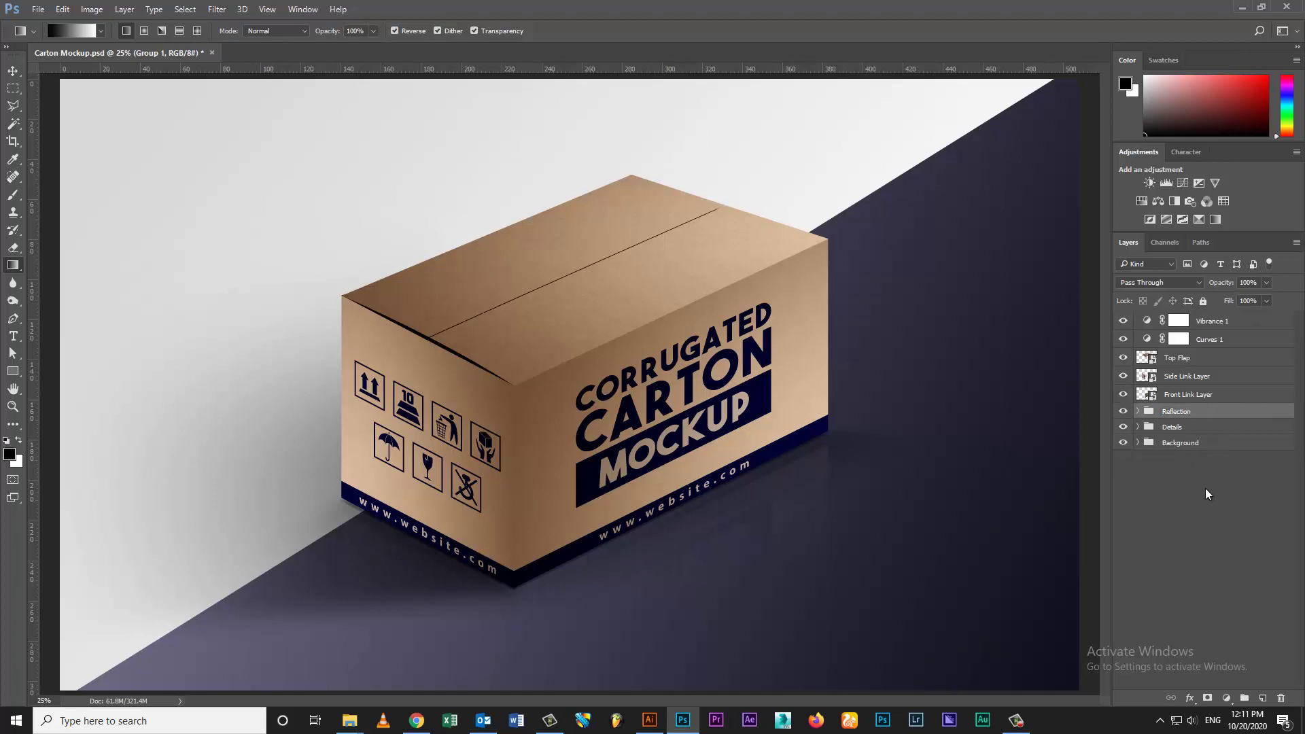
pyautogui.click(1205, 488)
pyautogui.hotkey('ctrl', 's')
pyautogui.press('v')
pyautogui.hotkey('ctrl', '0')
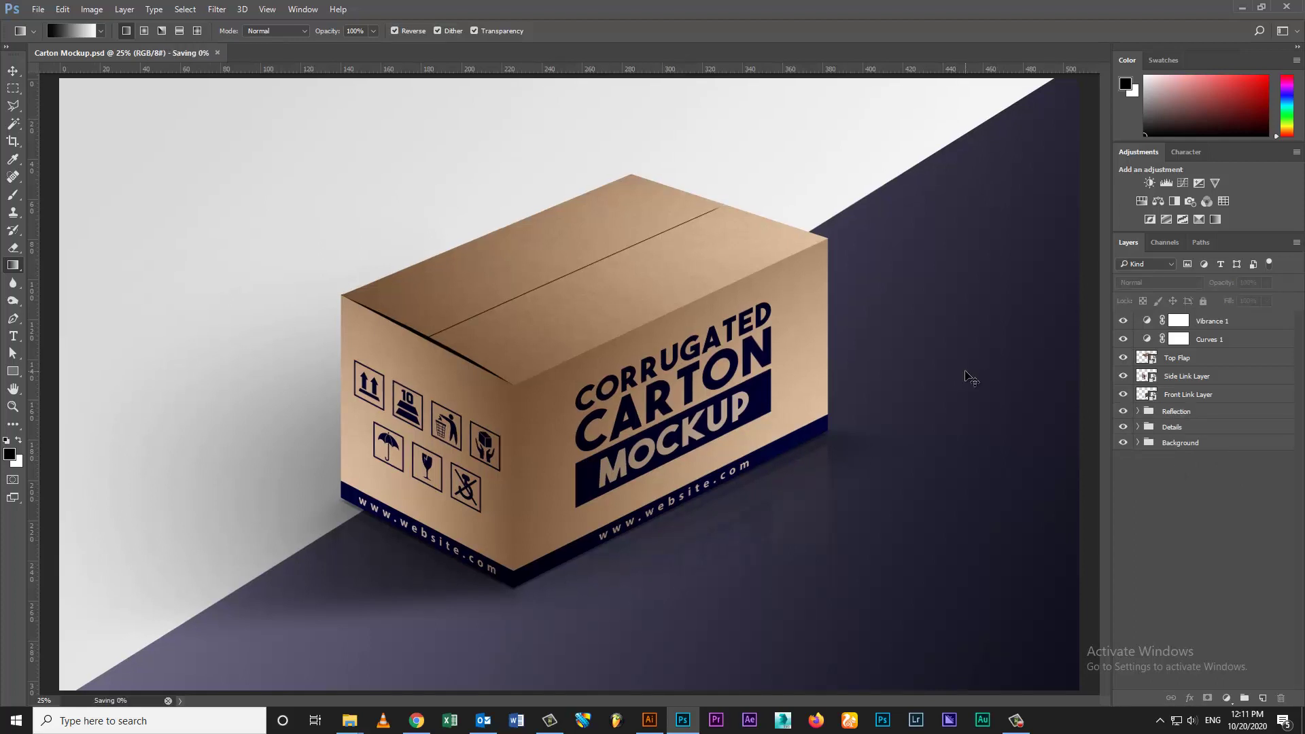